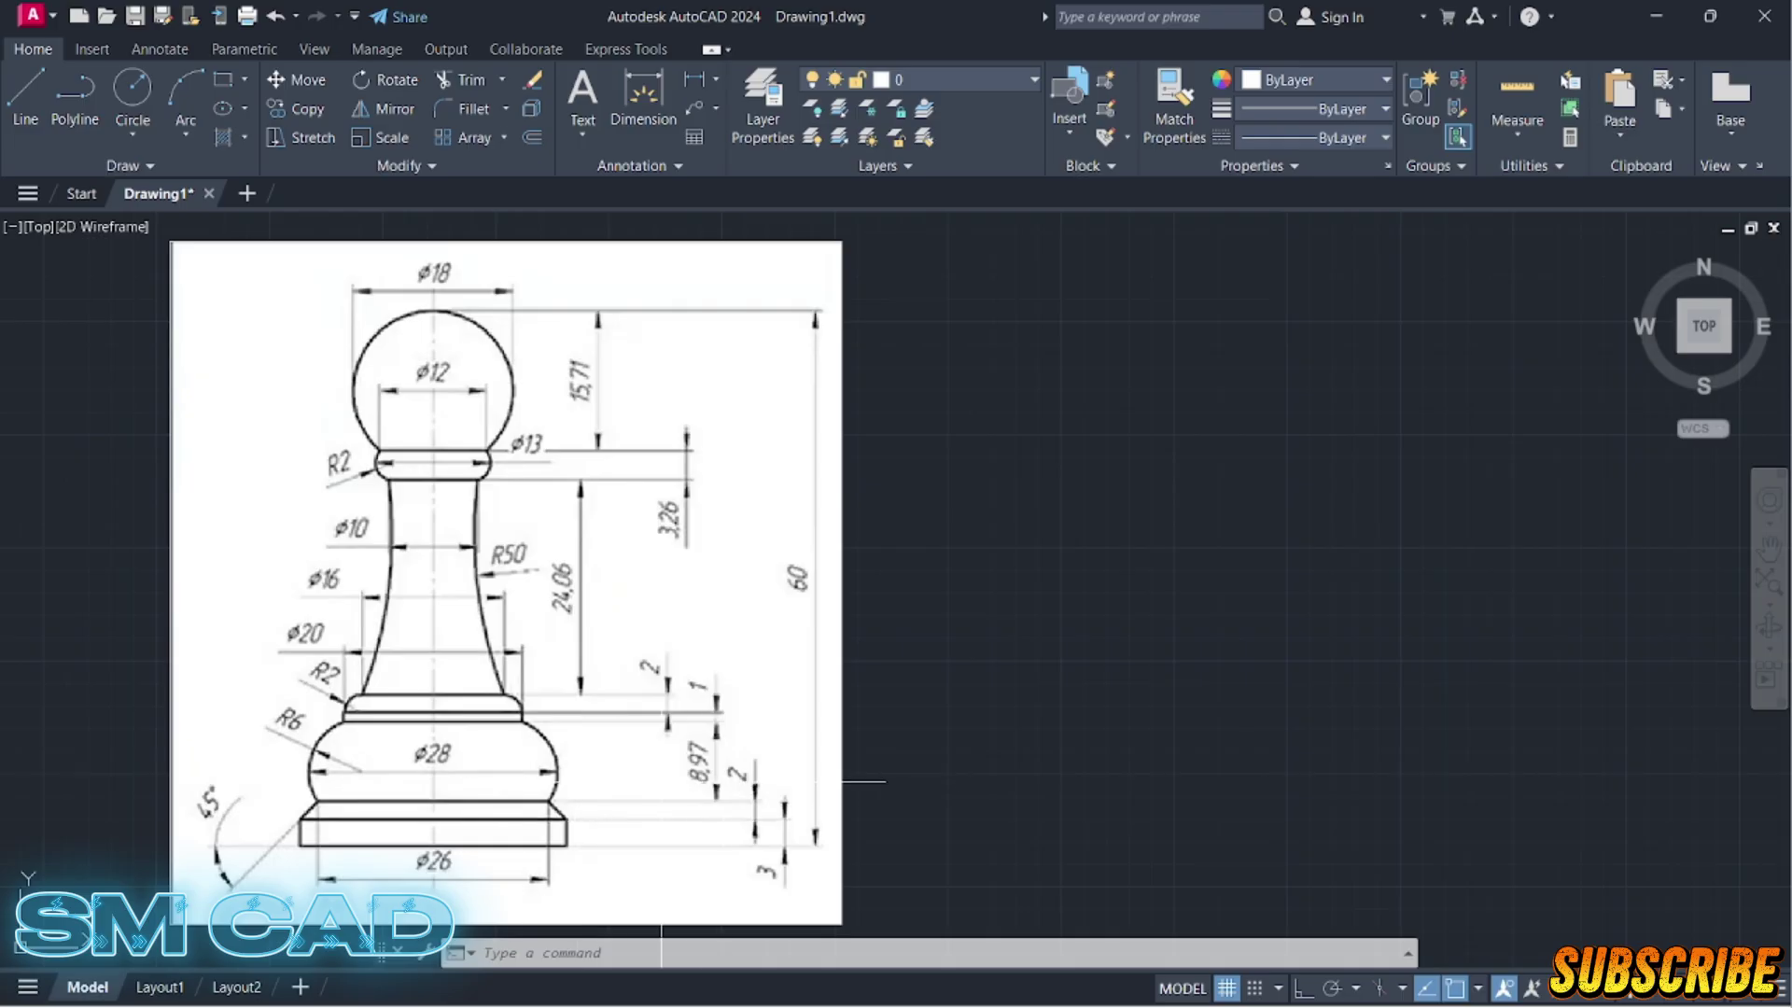
Step: Draw a 26-unit horizontal line beside the reference image with Ortho mode turned on
type("l")
key("Return")
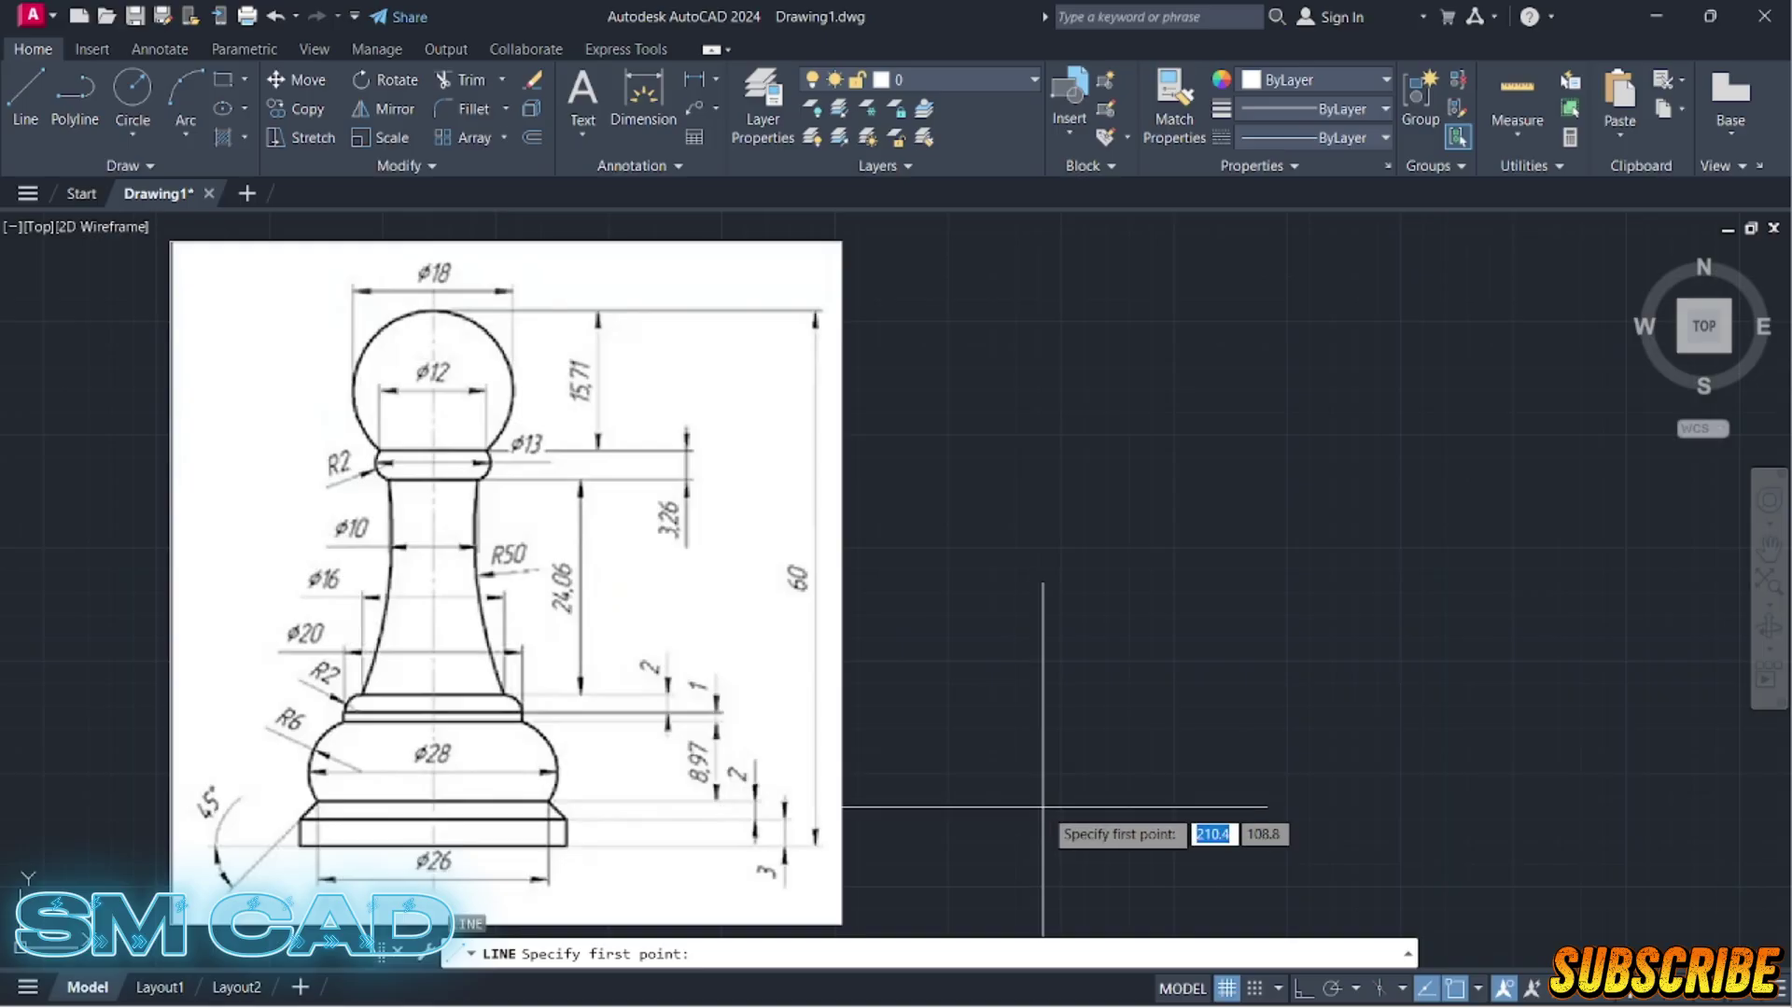
left_click(1033, 807)
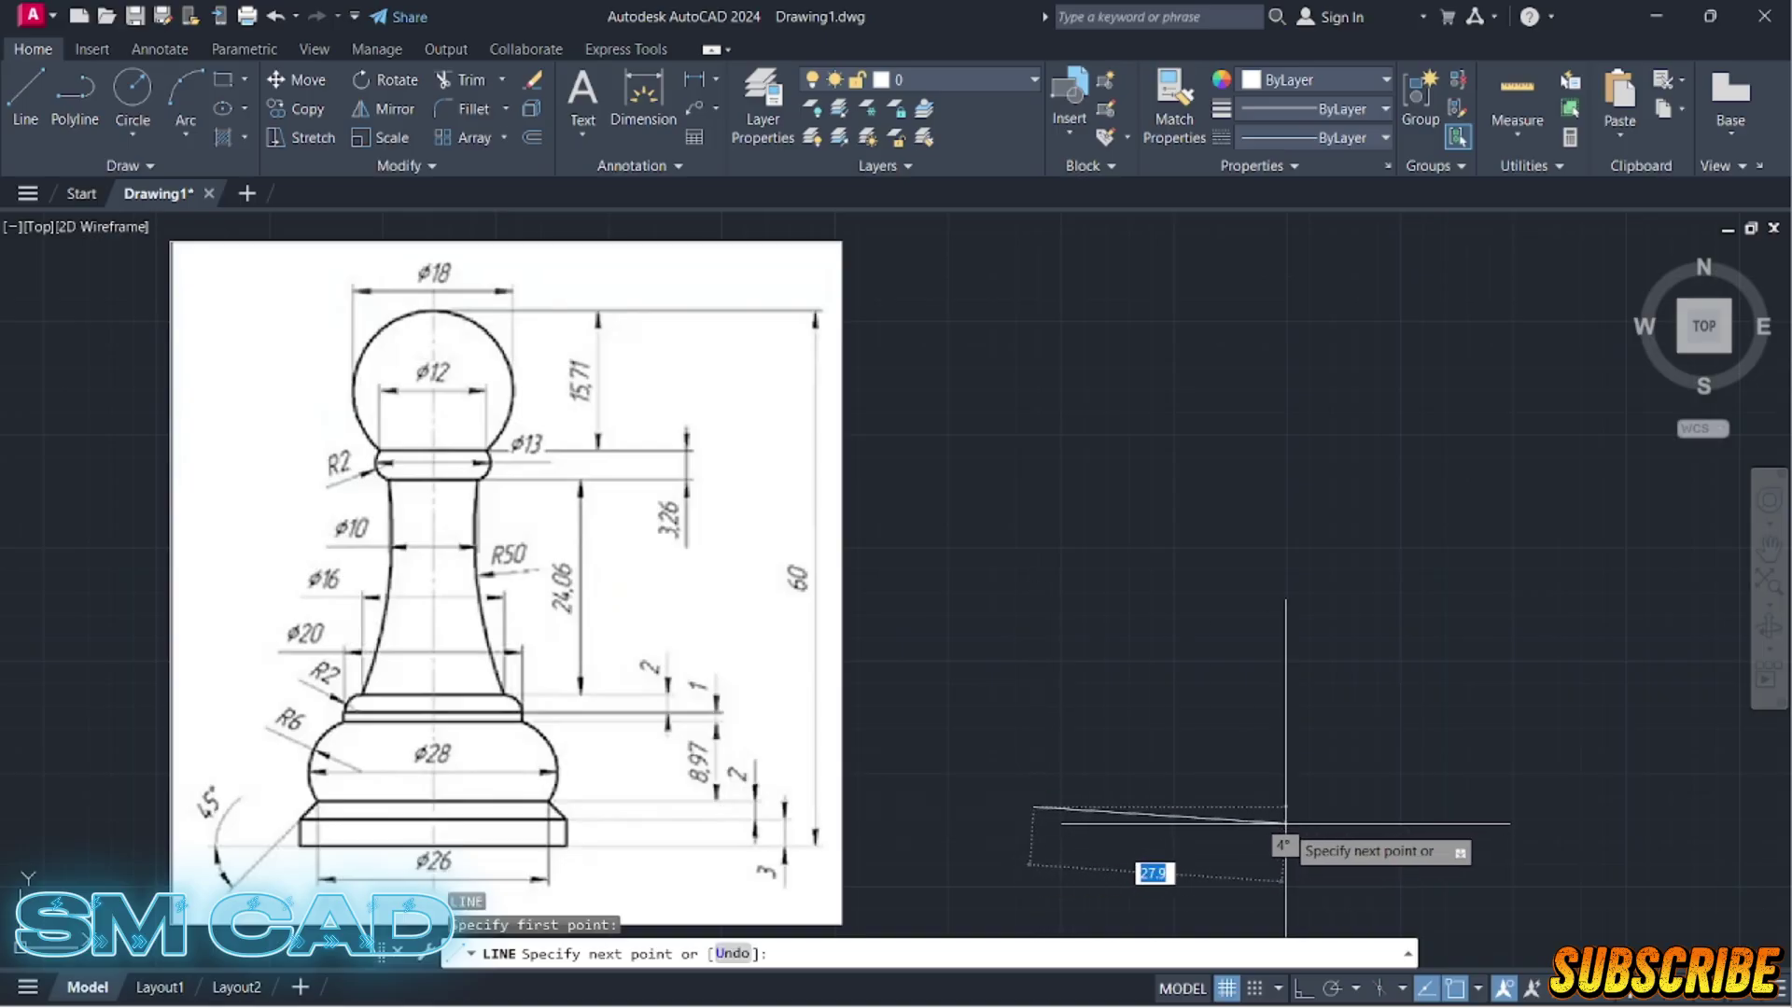
key("F8")
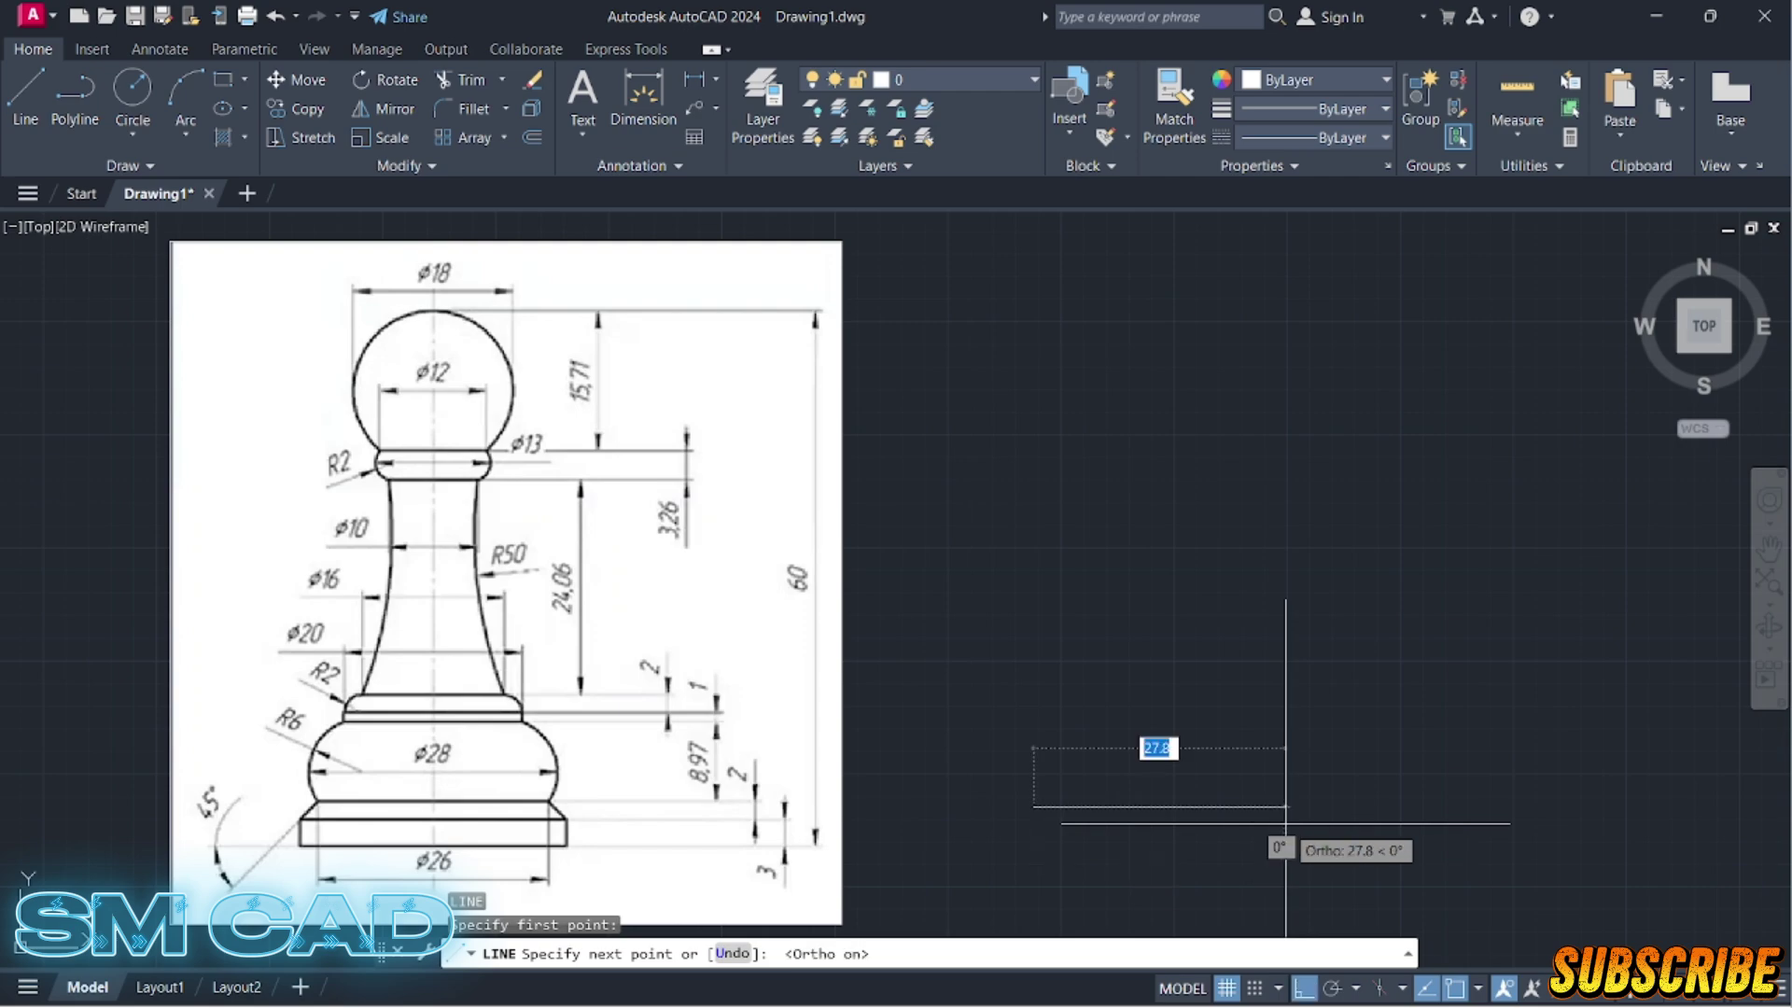
type("26")
key("Return")
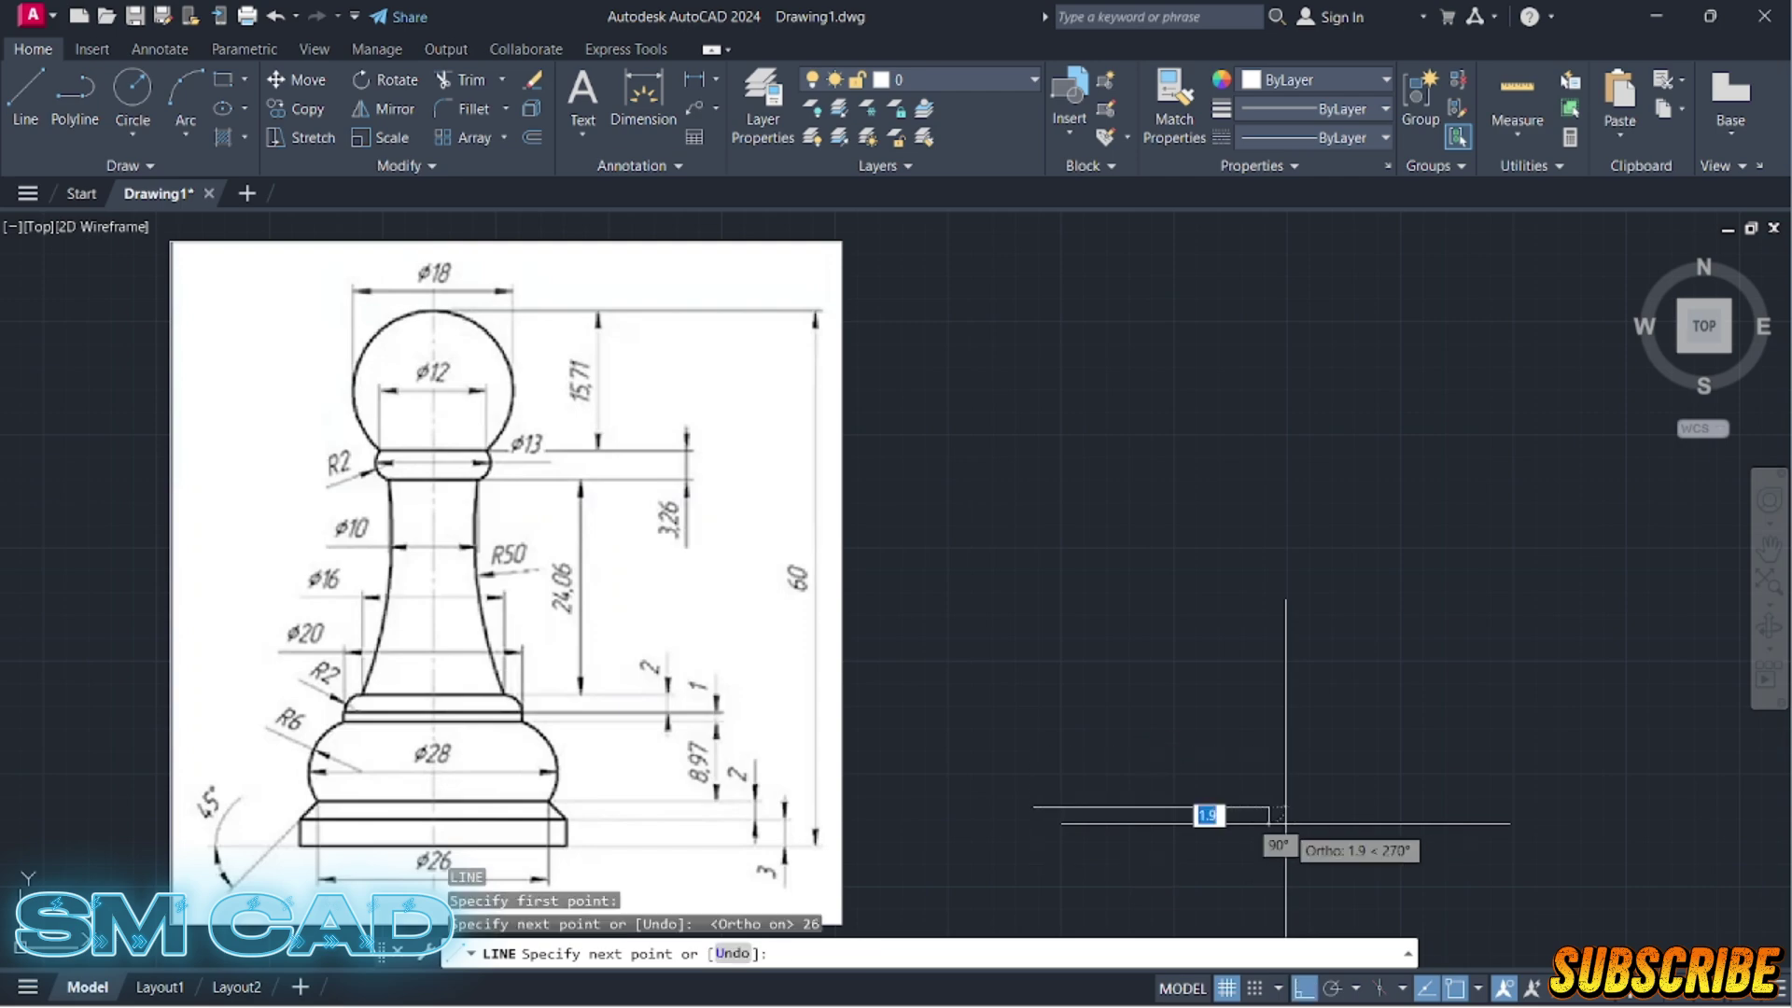
key("Escape")
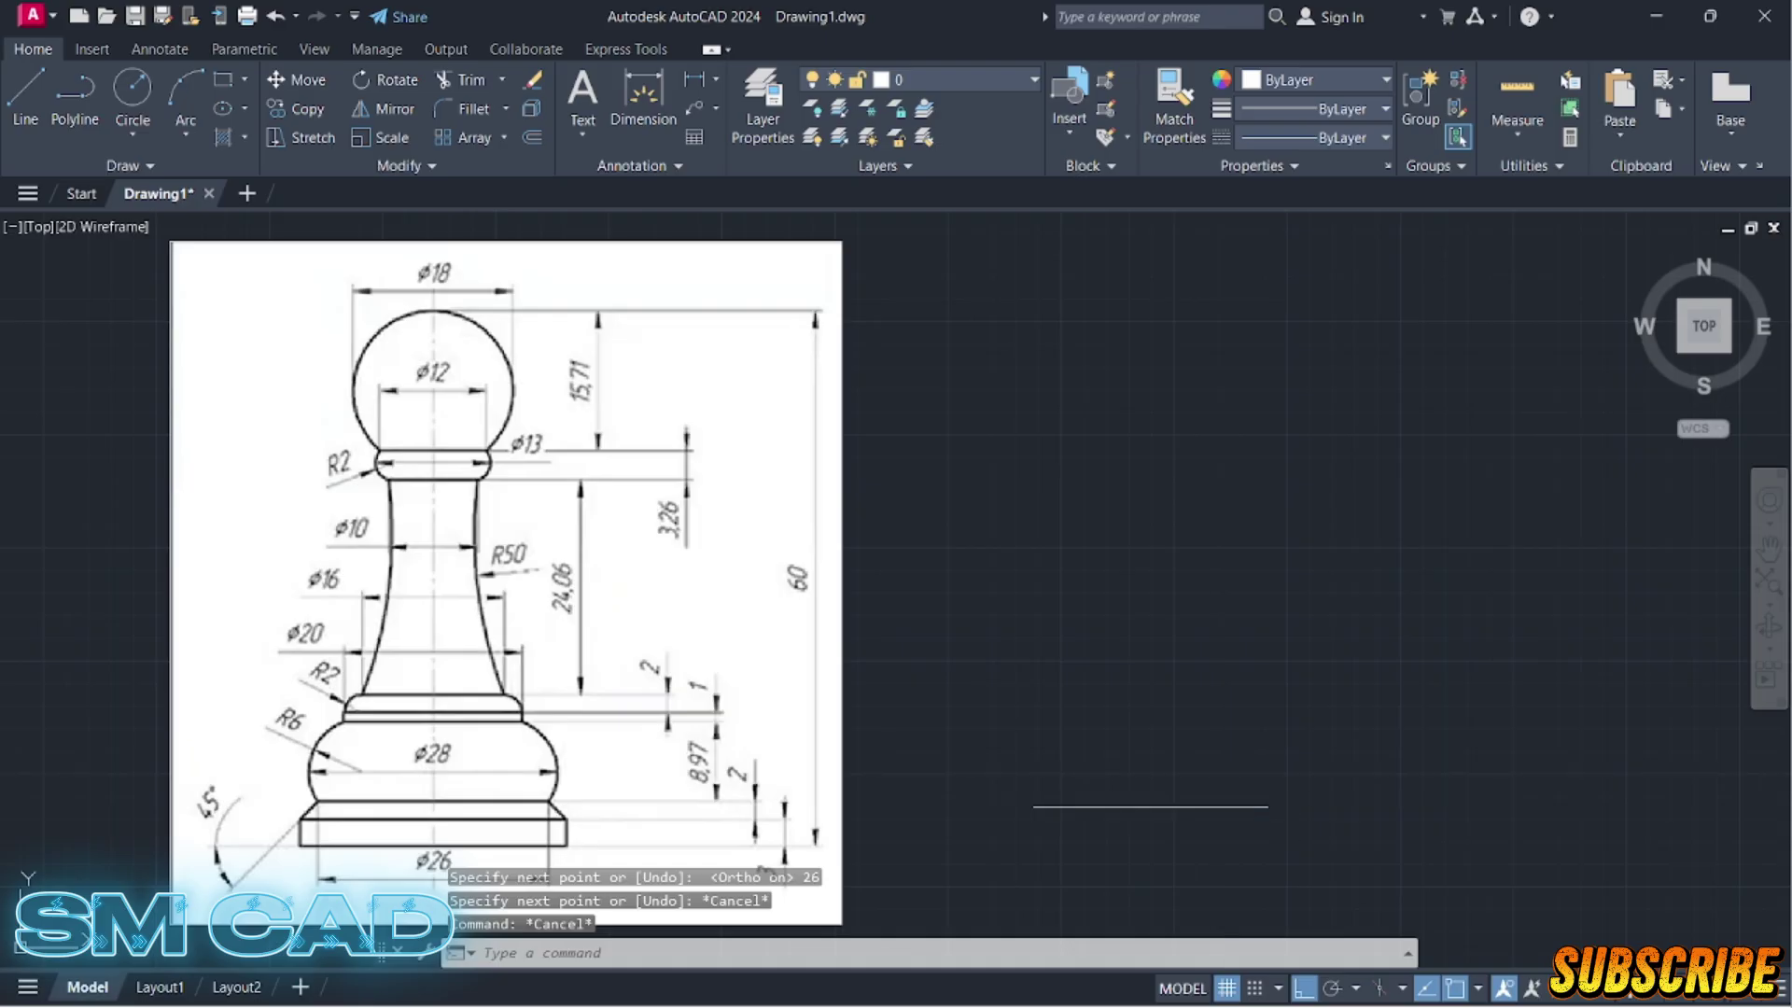
Step: Draw a long vertical centre line upward from the midpoint of the 26-unit horizontal line
key("Return")
left_click(1151, 806)
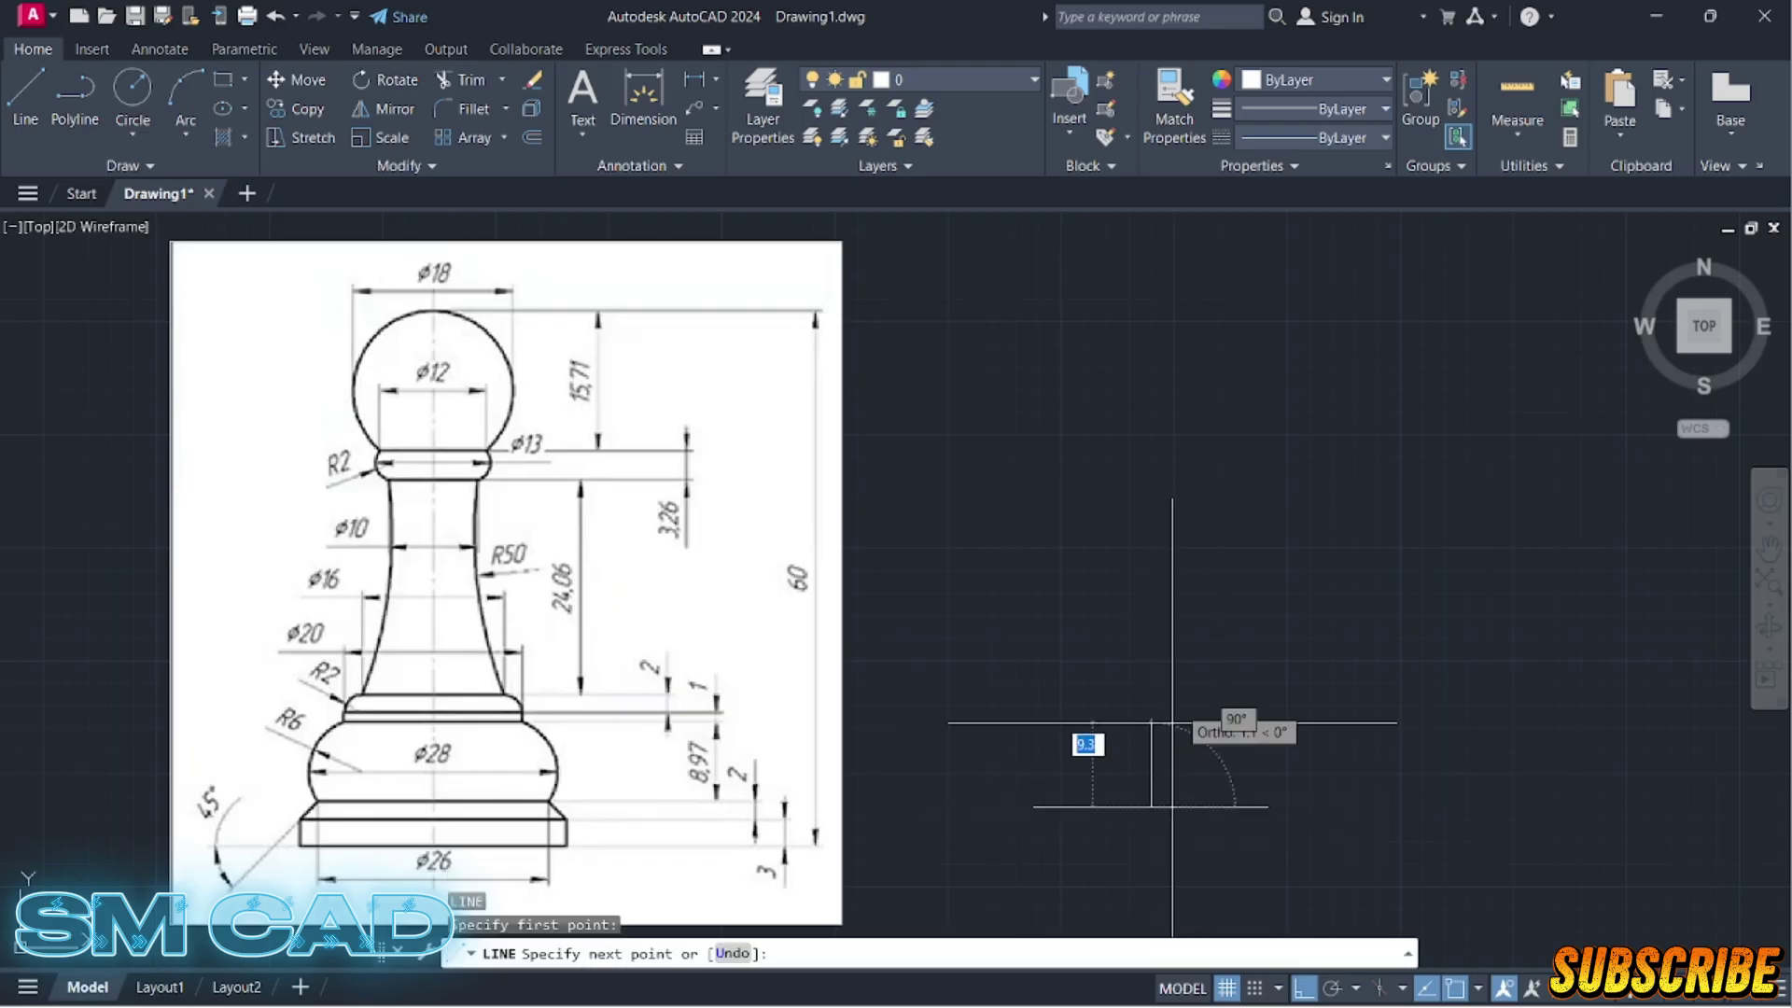
scroll(1184, 623, "down", 4)
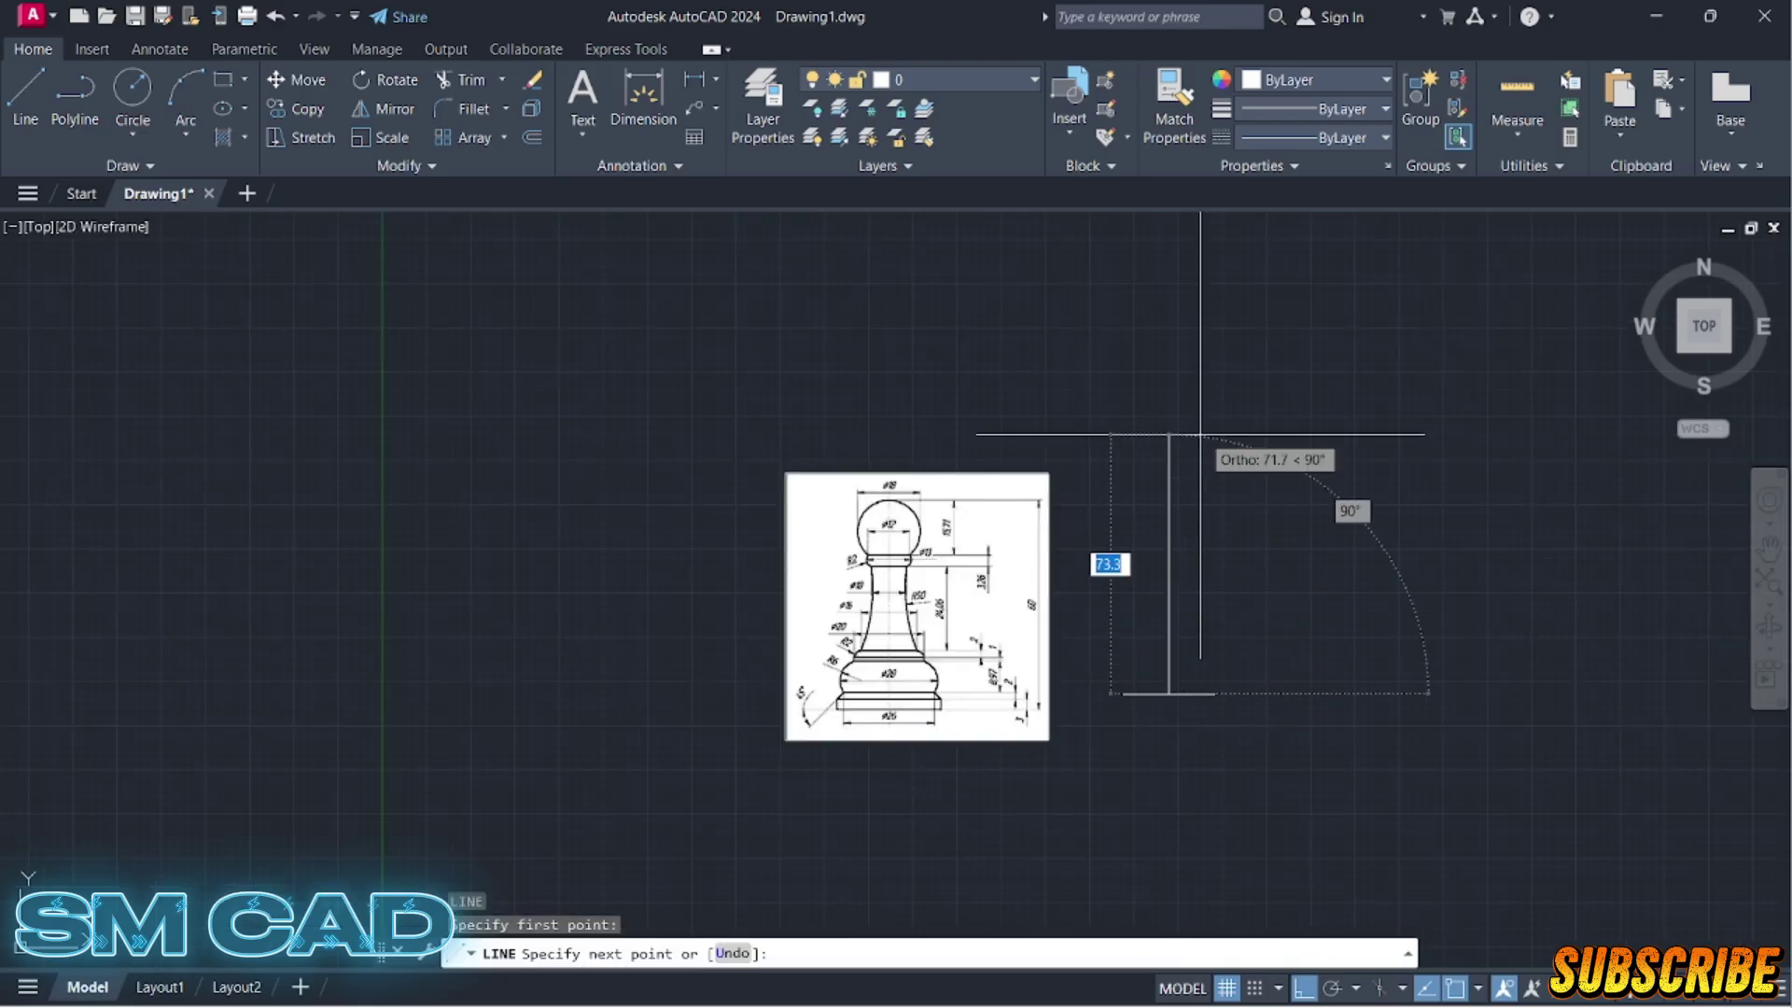
left_click(1200, 380)
key("Escape")
scroll(1117, 657, "up", 5)
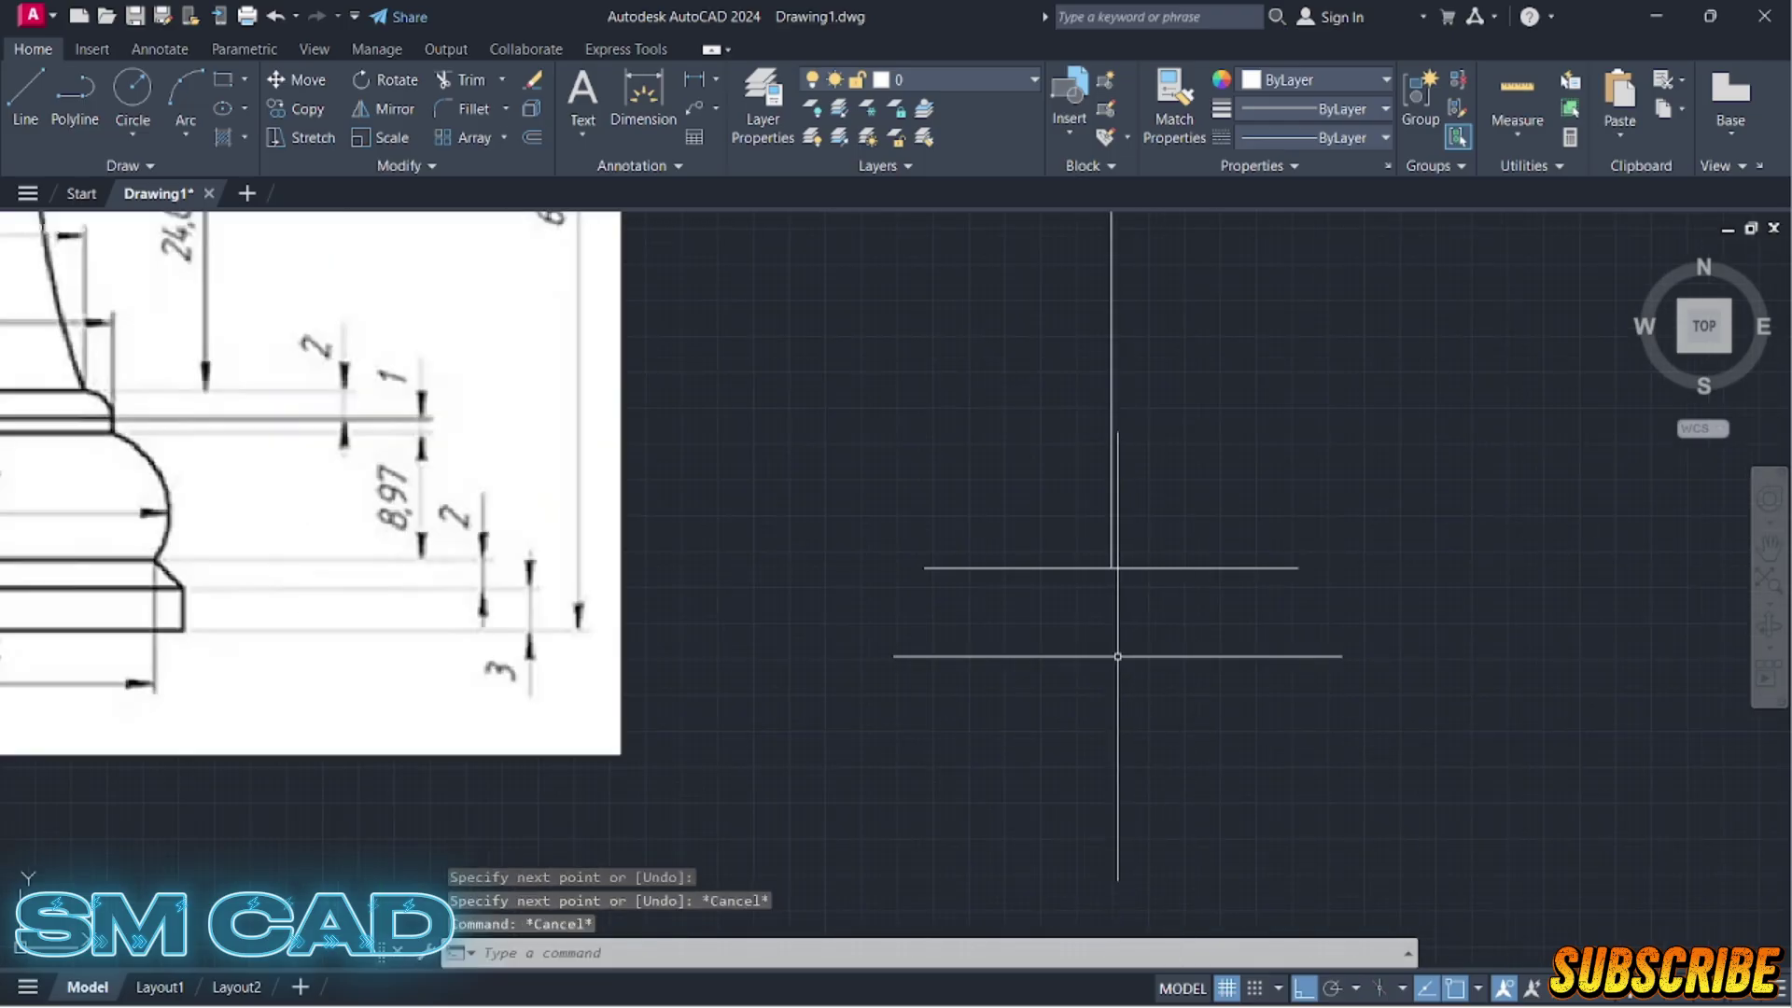
scroll(1111, 665, "down", 2)
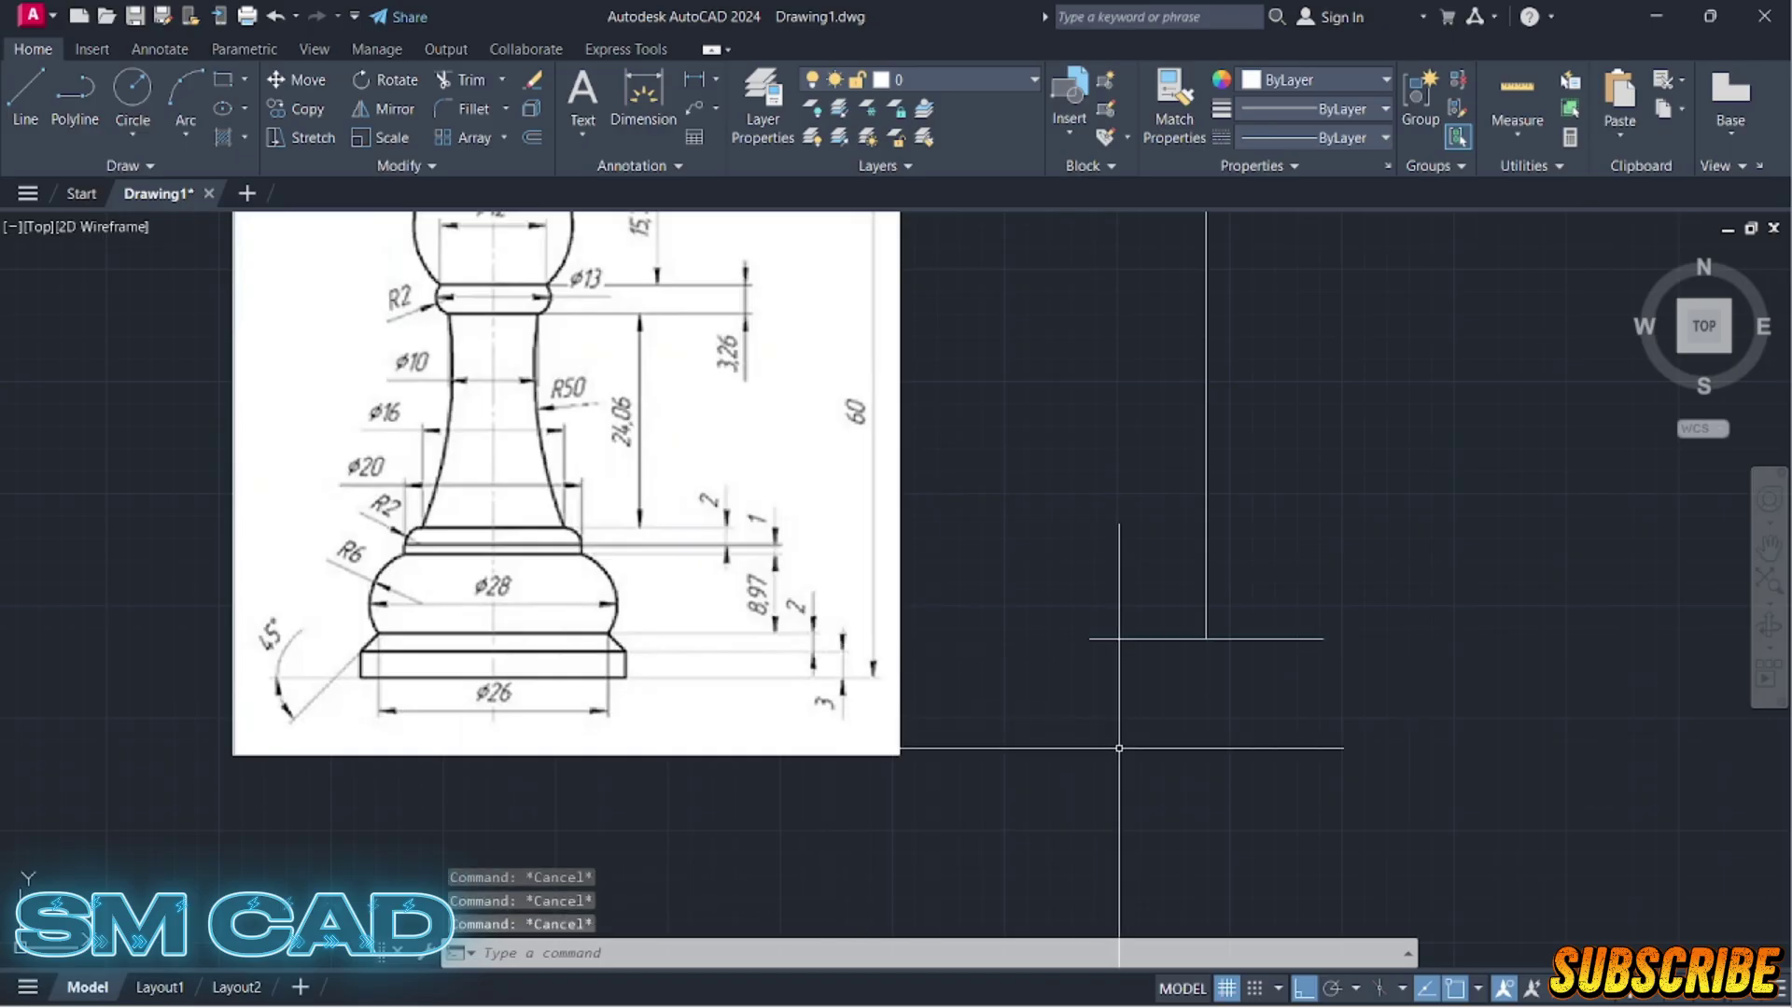
Step: Offset the 26-unit horizontal line 2 units downward
type("o")
key("Return")
type("2")
key("Return")
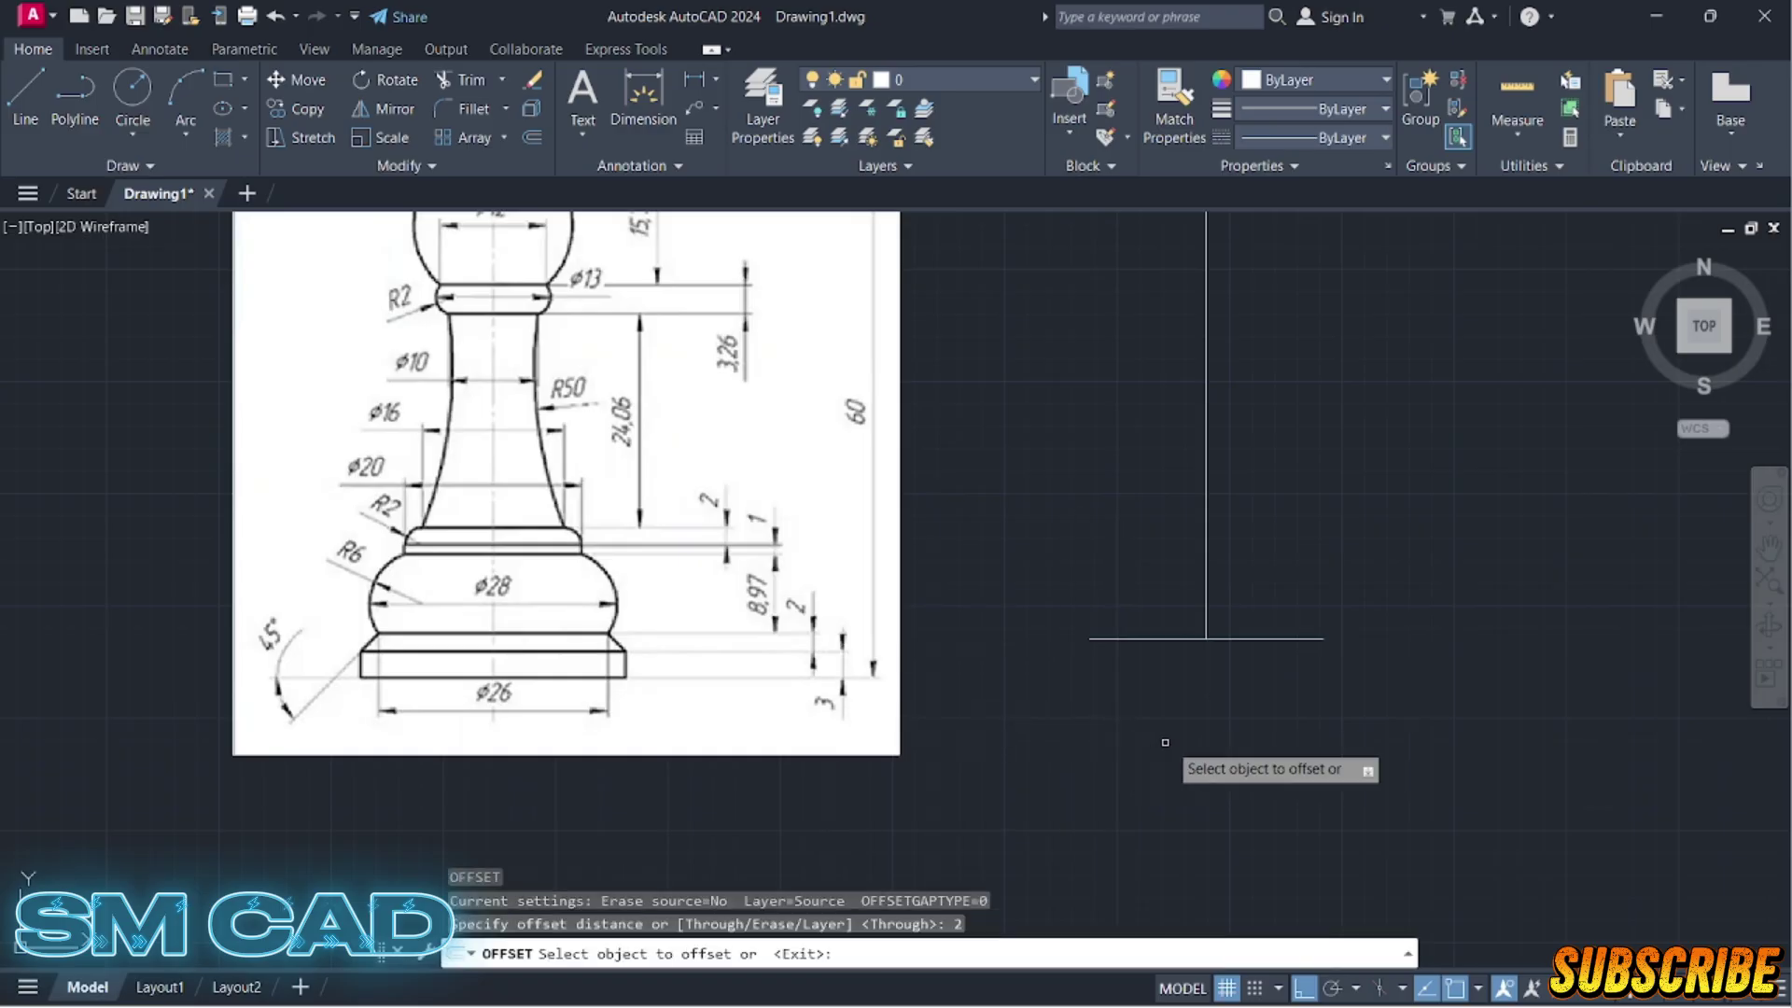
left_click(1245, 638)
left_click(1252, 691)
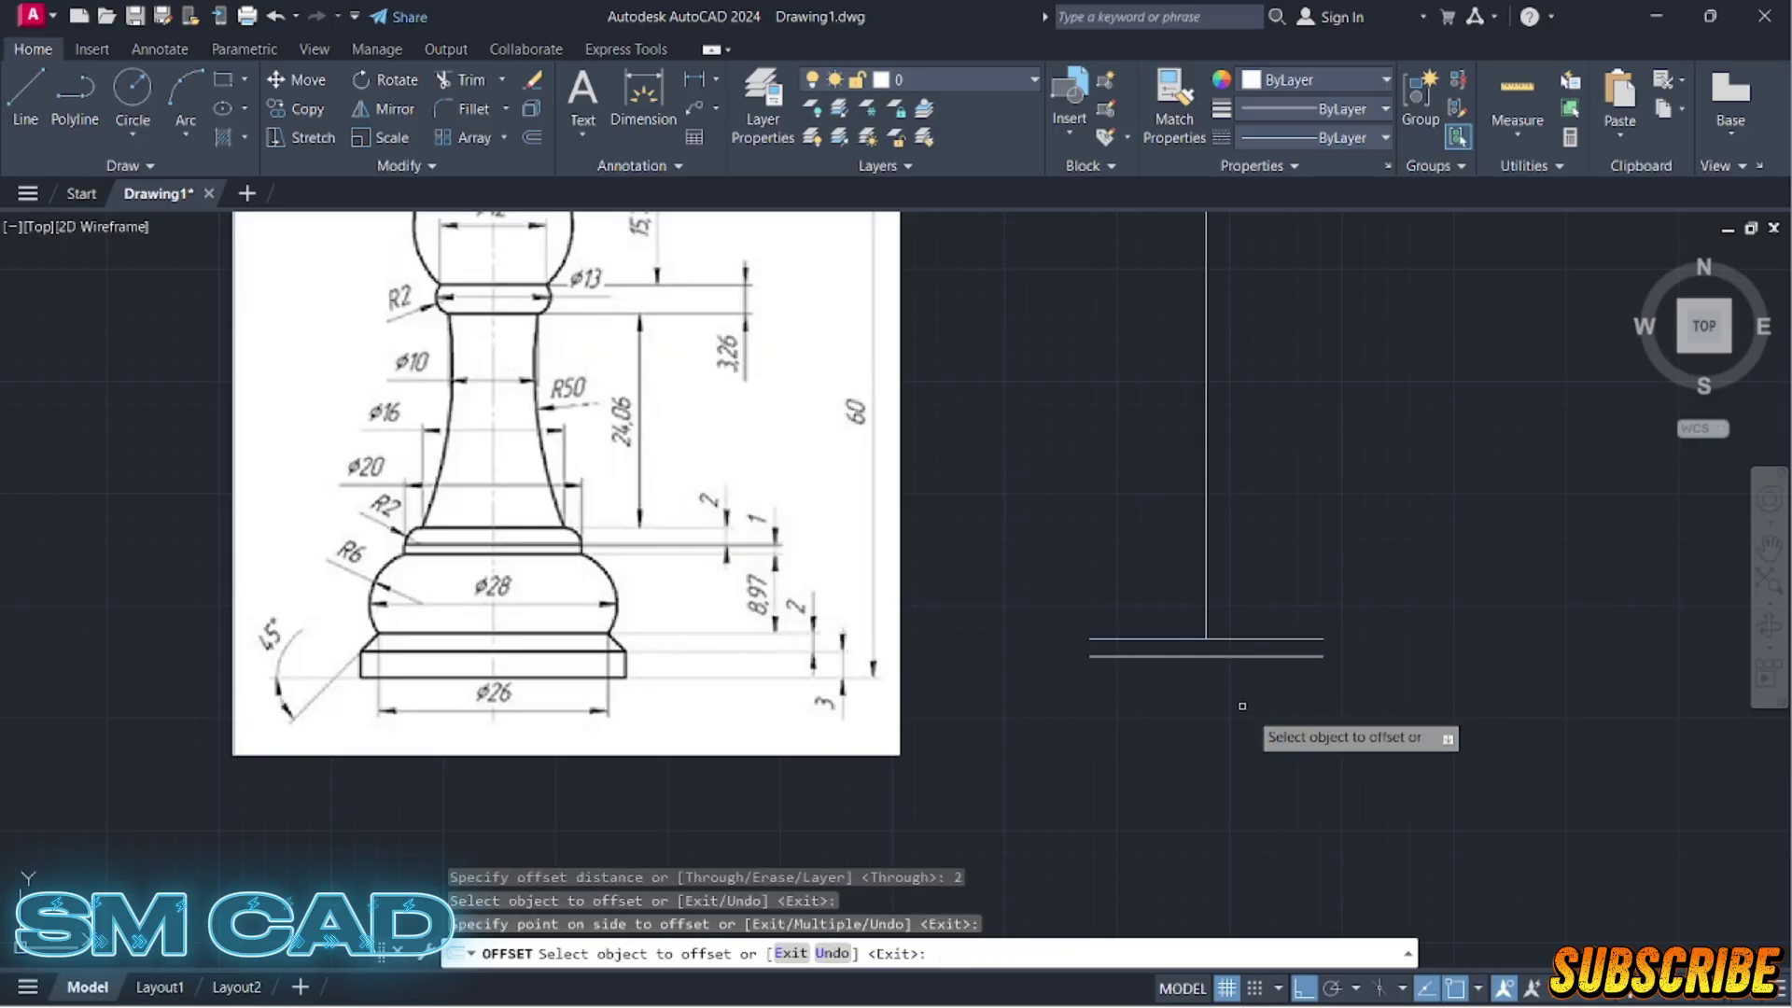
key("Return")
Step: Offset the lower horizontal line 3 units downward to form the bottom edge of the base
key("Return")
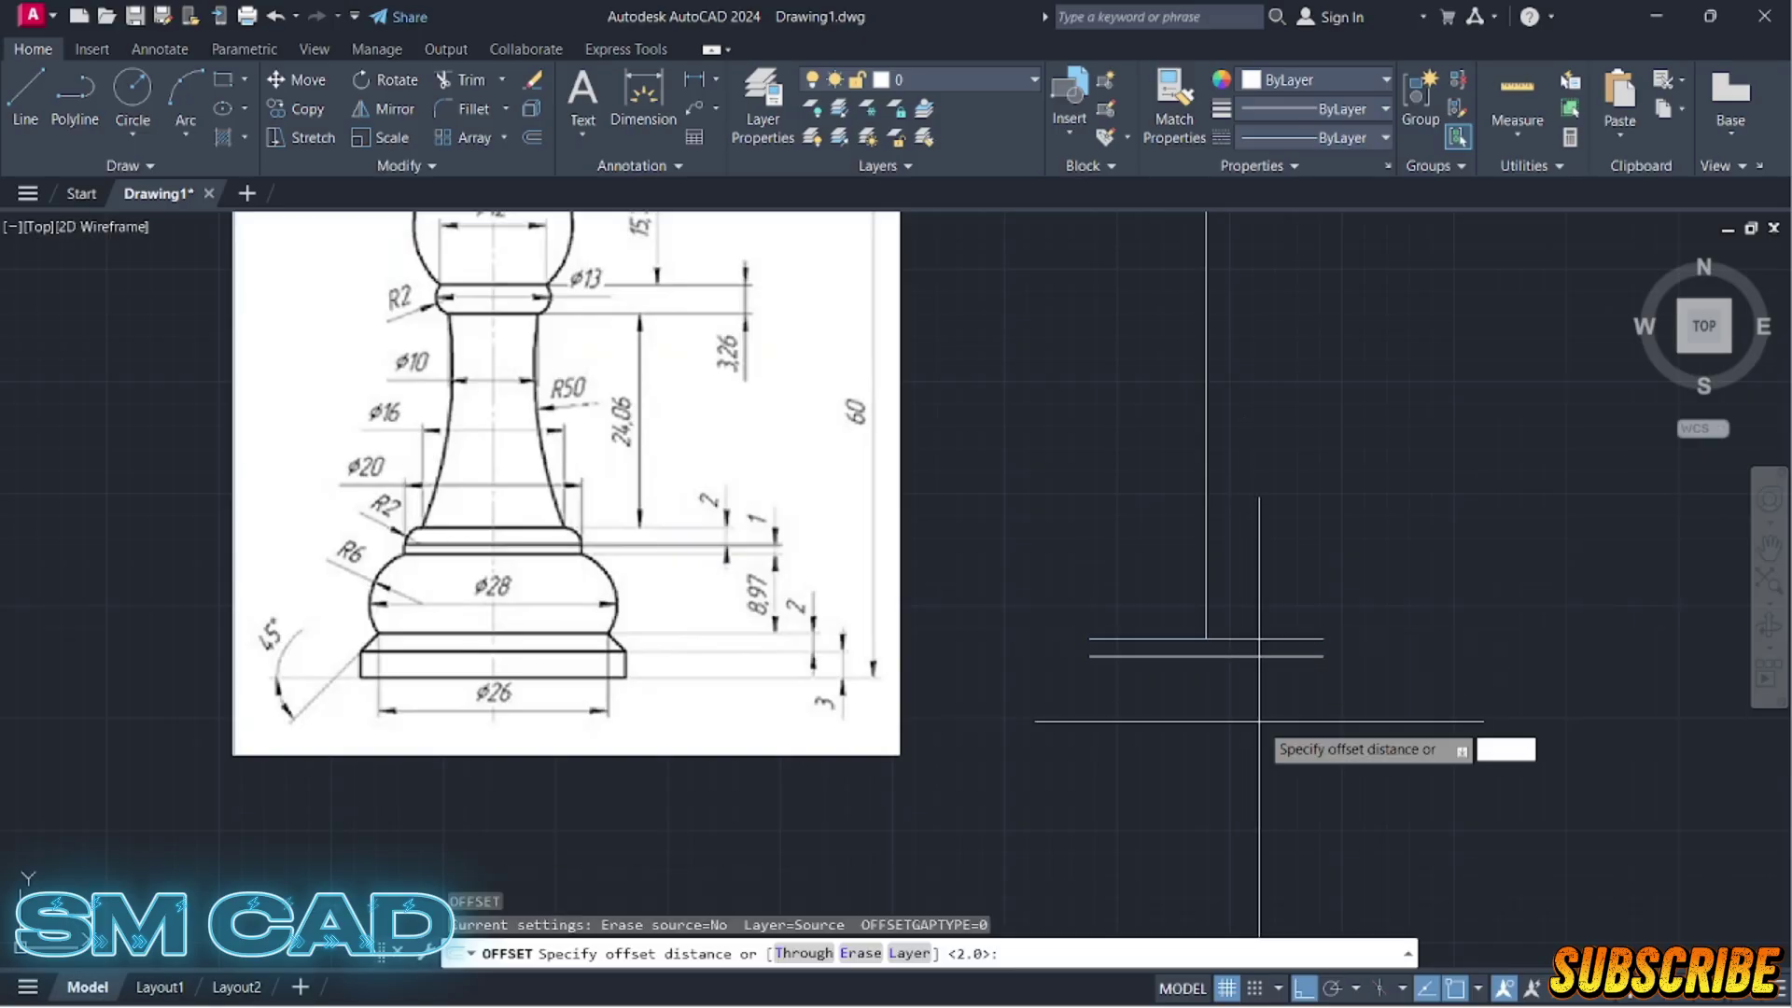
type("3")
key("Return")
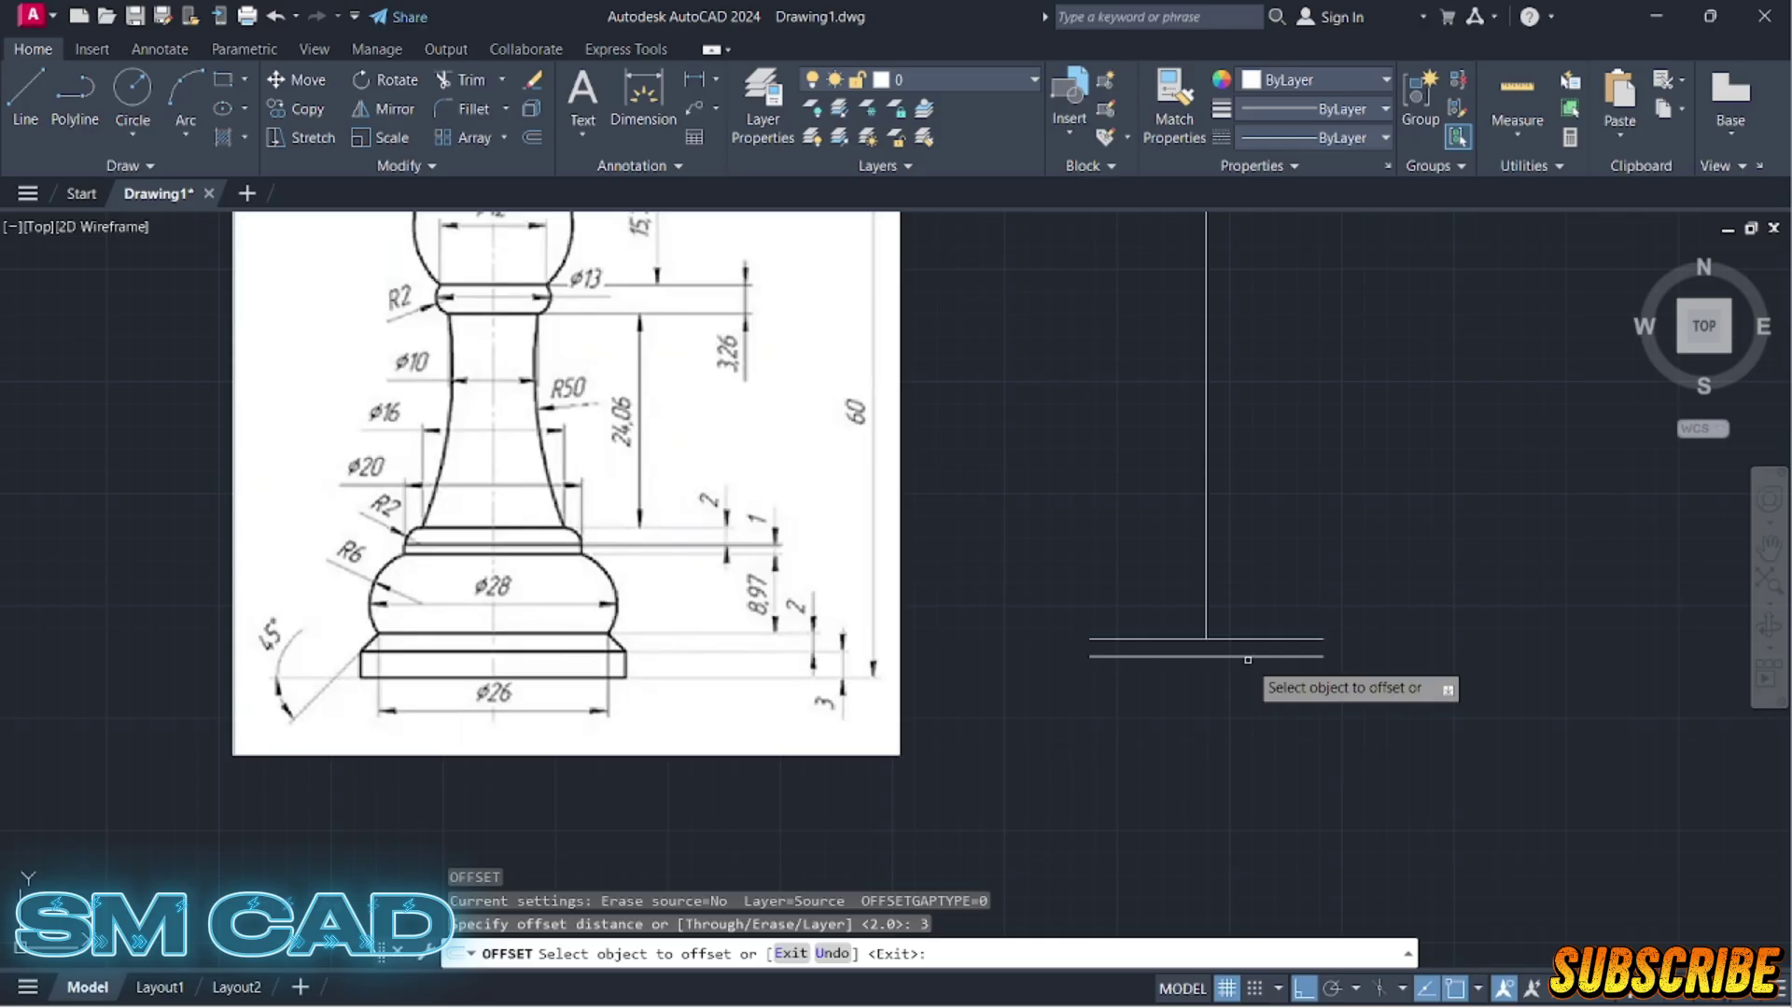
left_click(1242, 656)
left_click(1241, 705)
key("Return")
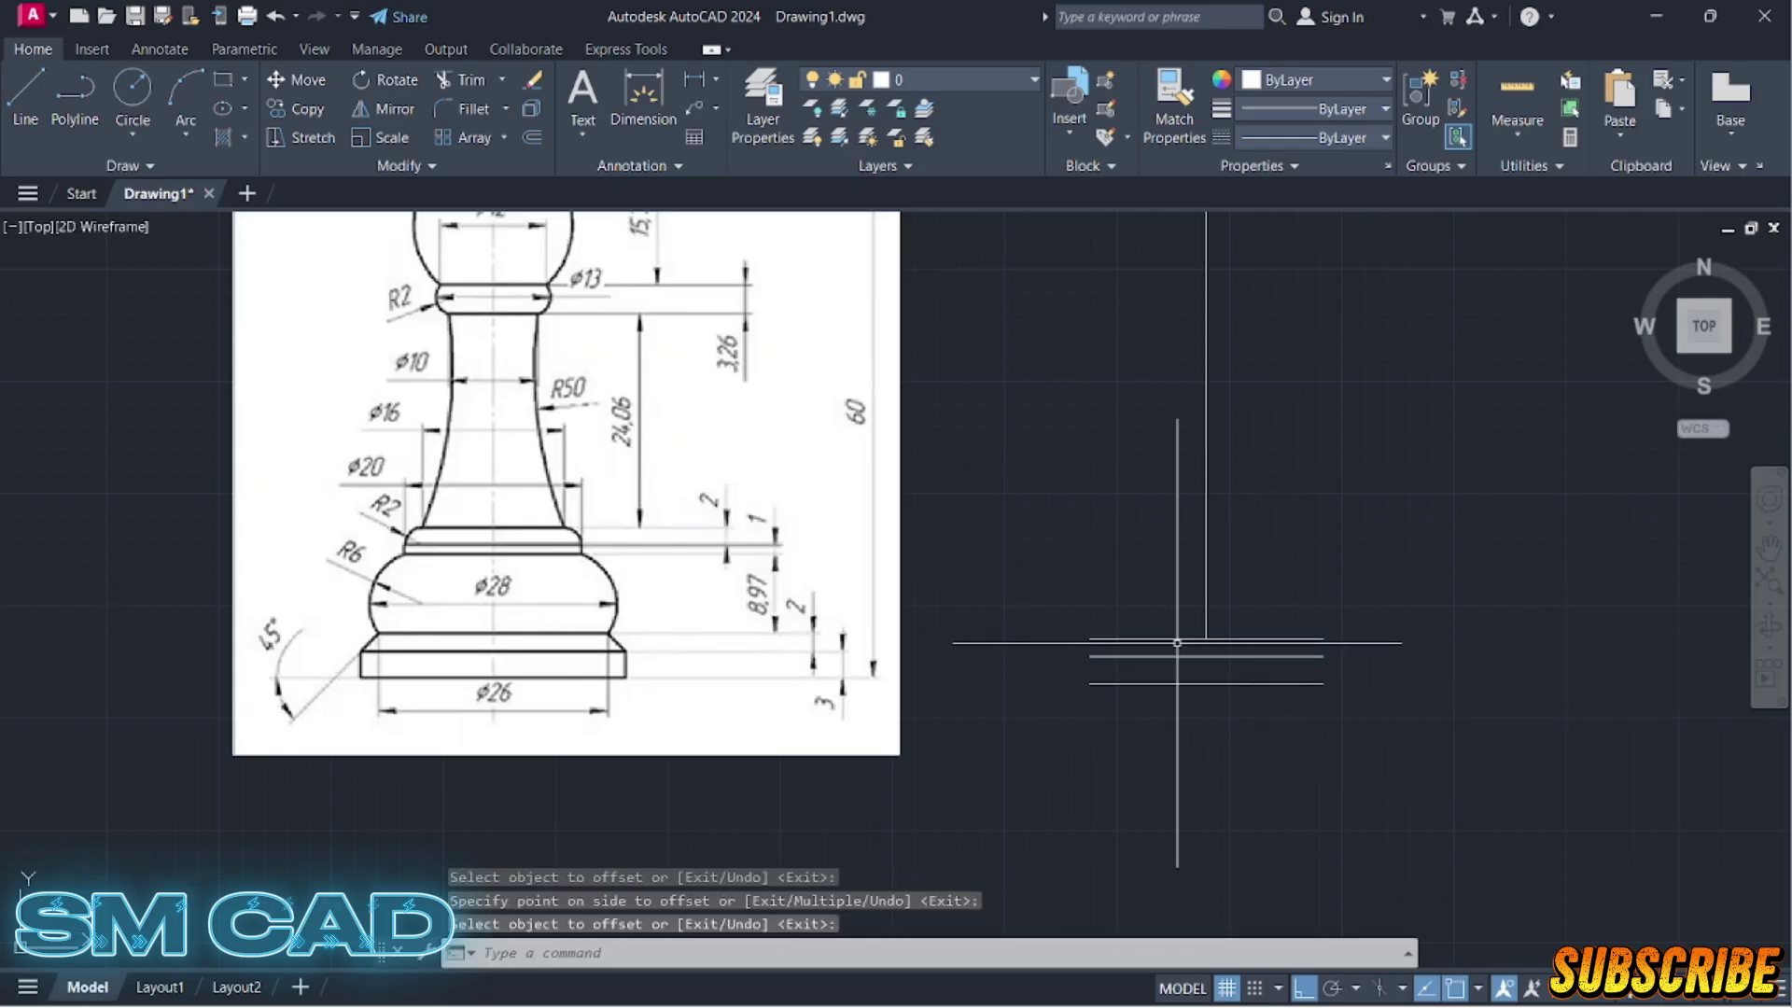
left_click_drag(1173, 633, 1150, 664)
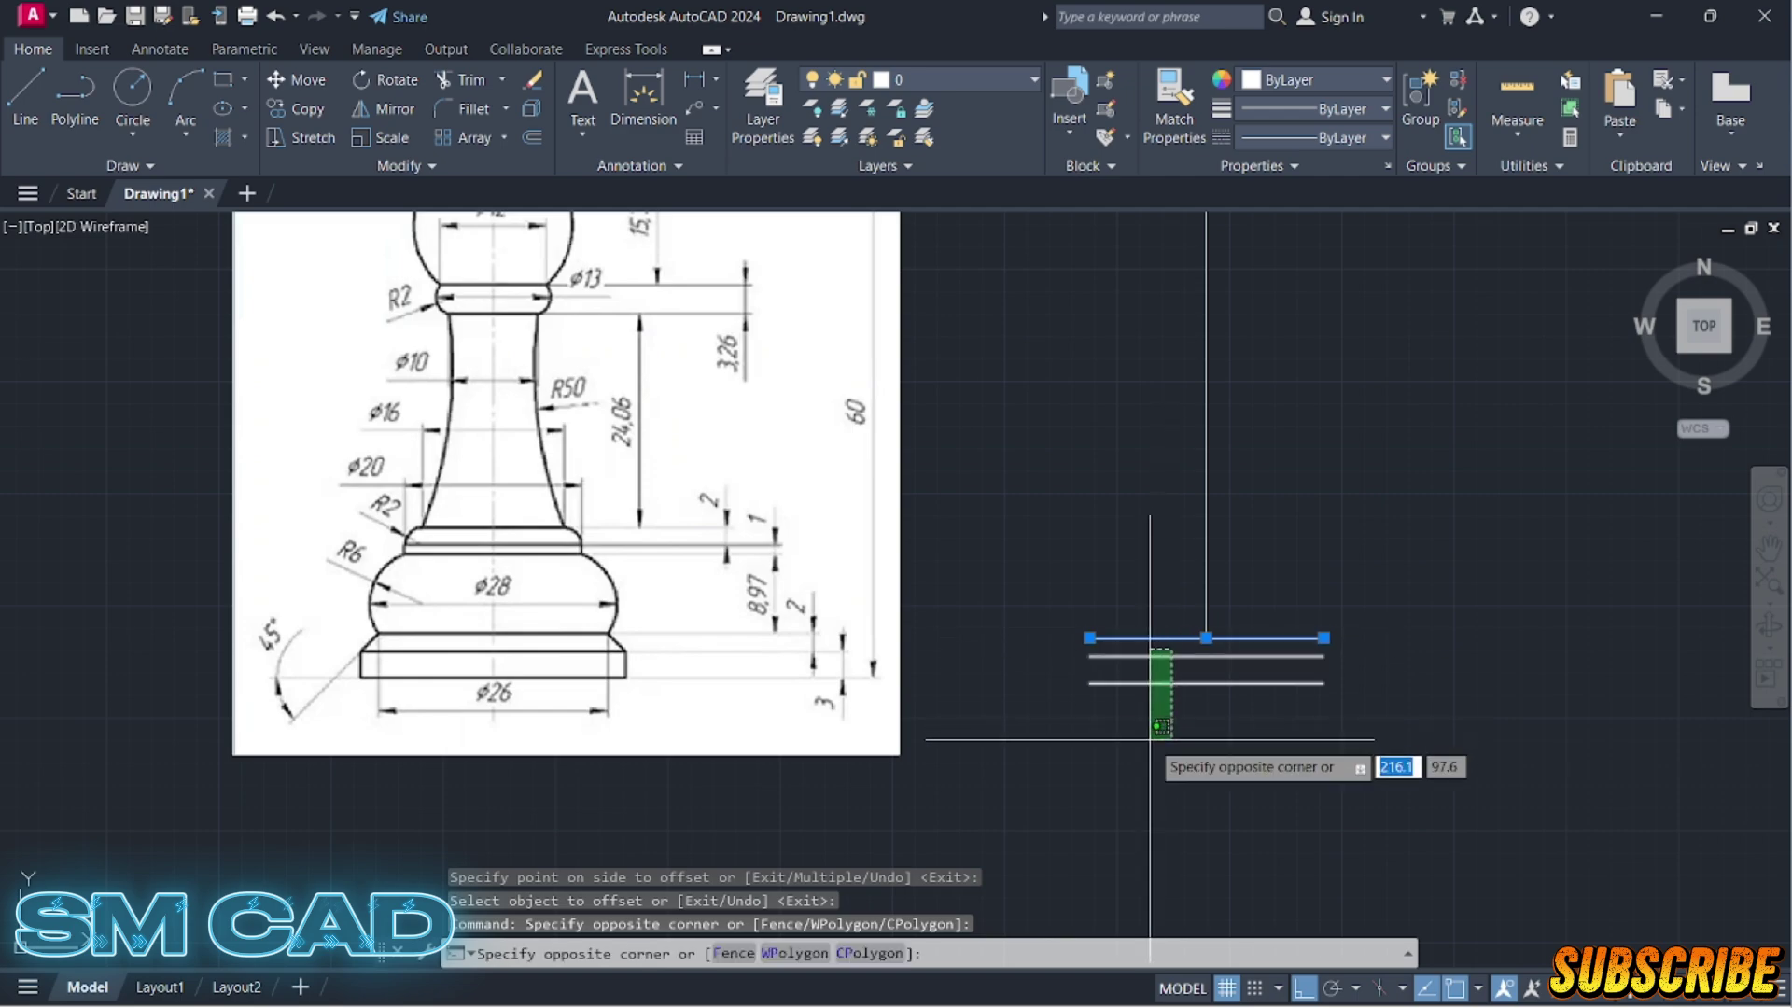
key("Escape")
key("Escape")
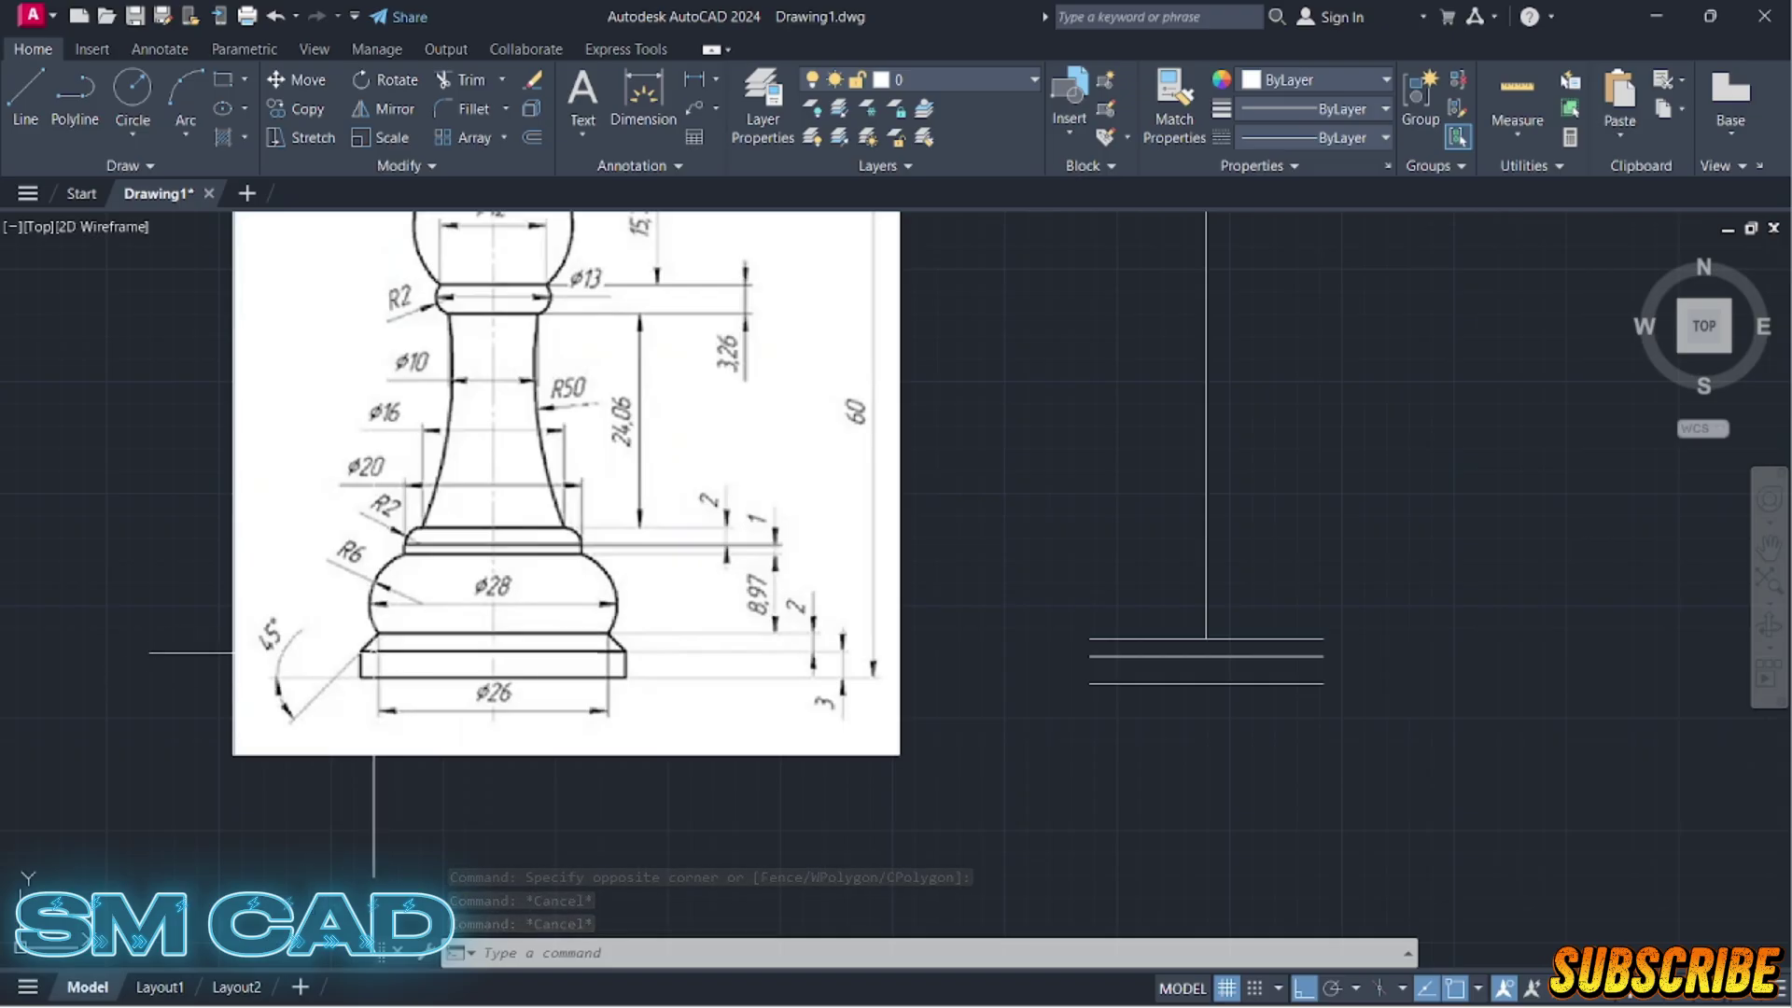
key("Escape")
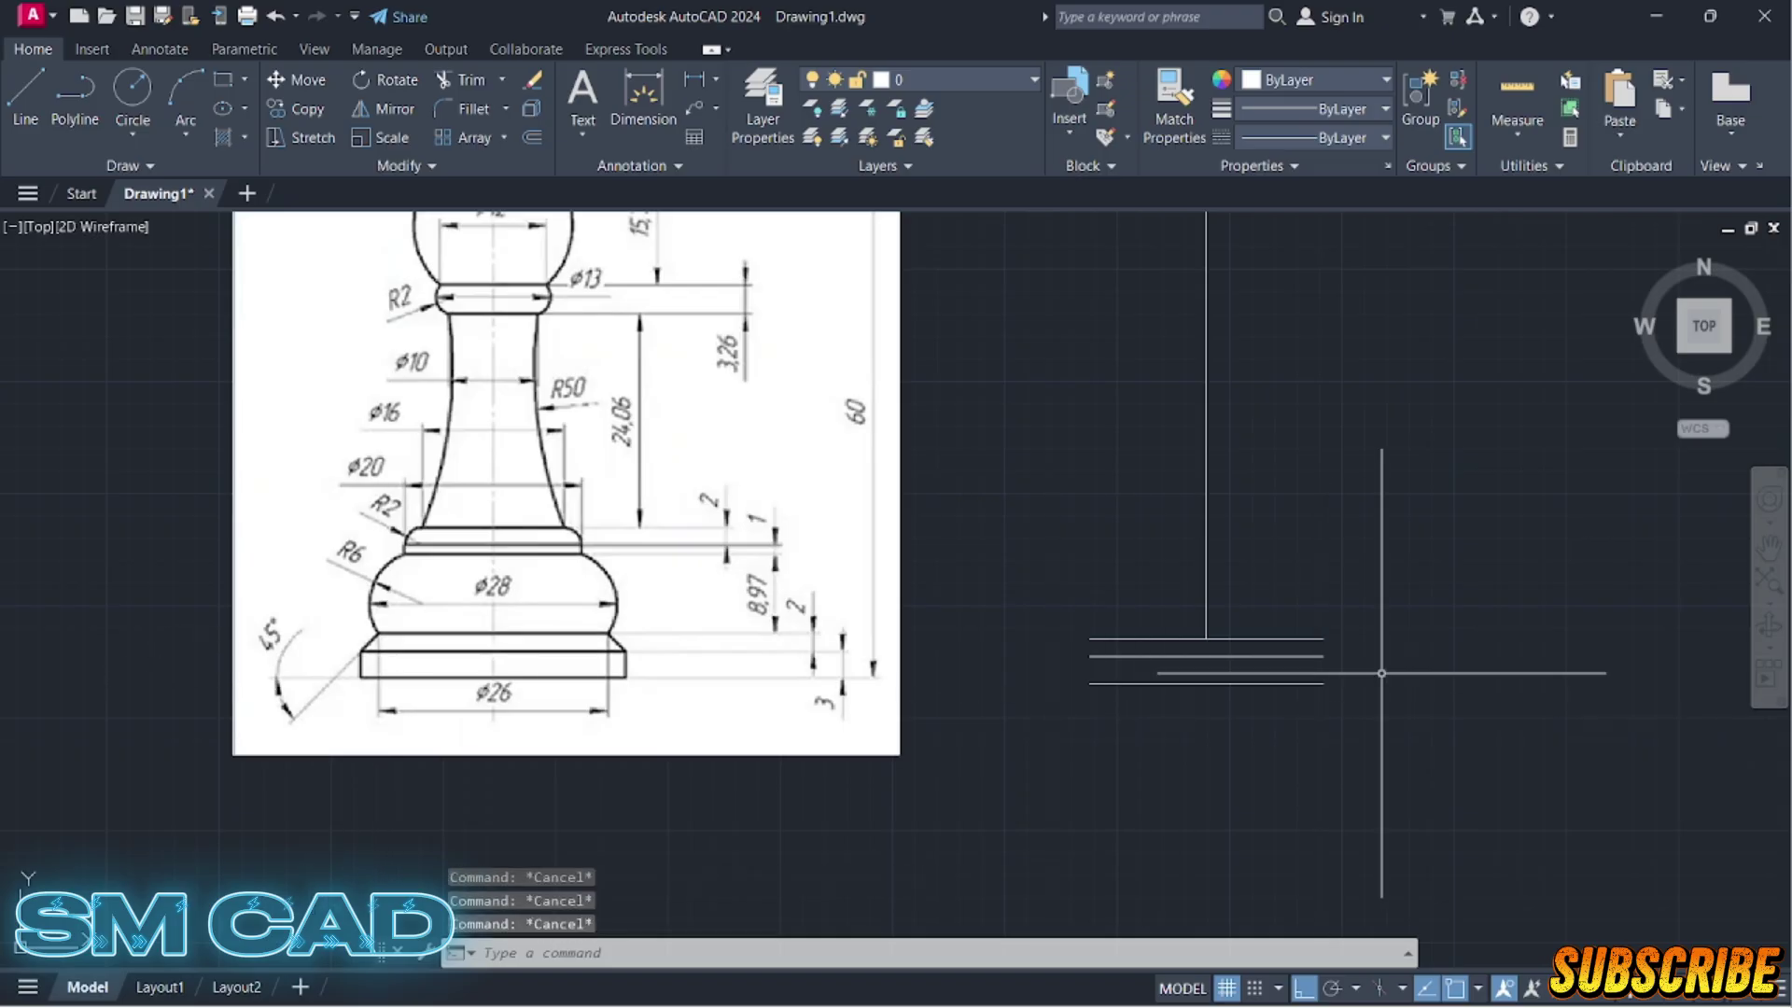
Step: Draw a horizontal line extending outward from the right end of the topmost base line
scroll(1323, 656, "up", 2)
type("l")
key("Return")
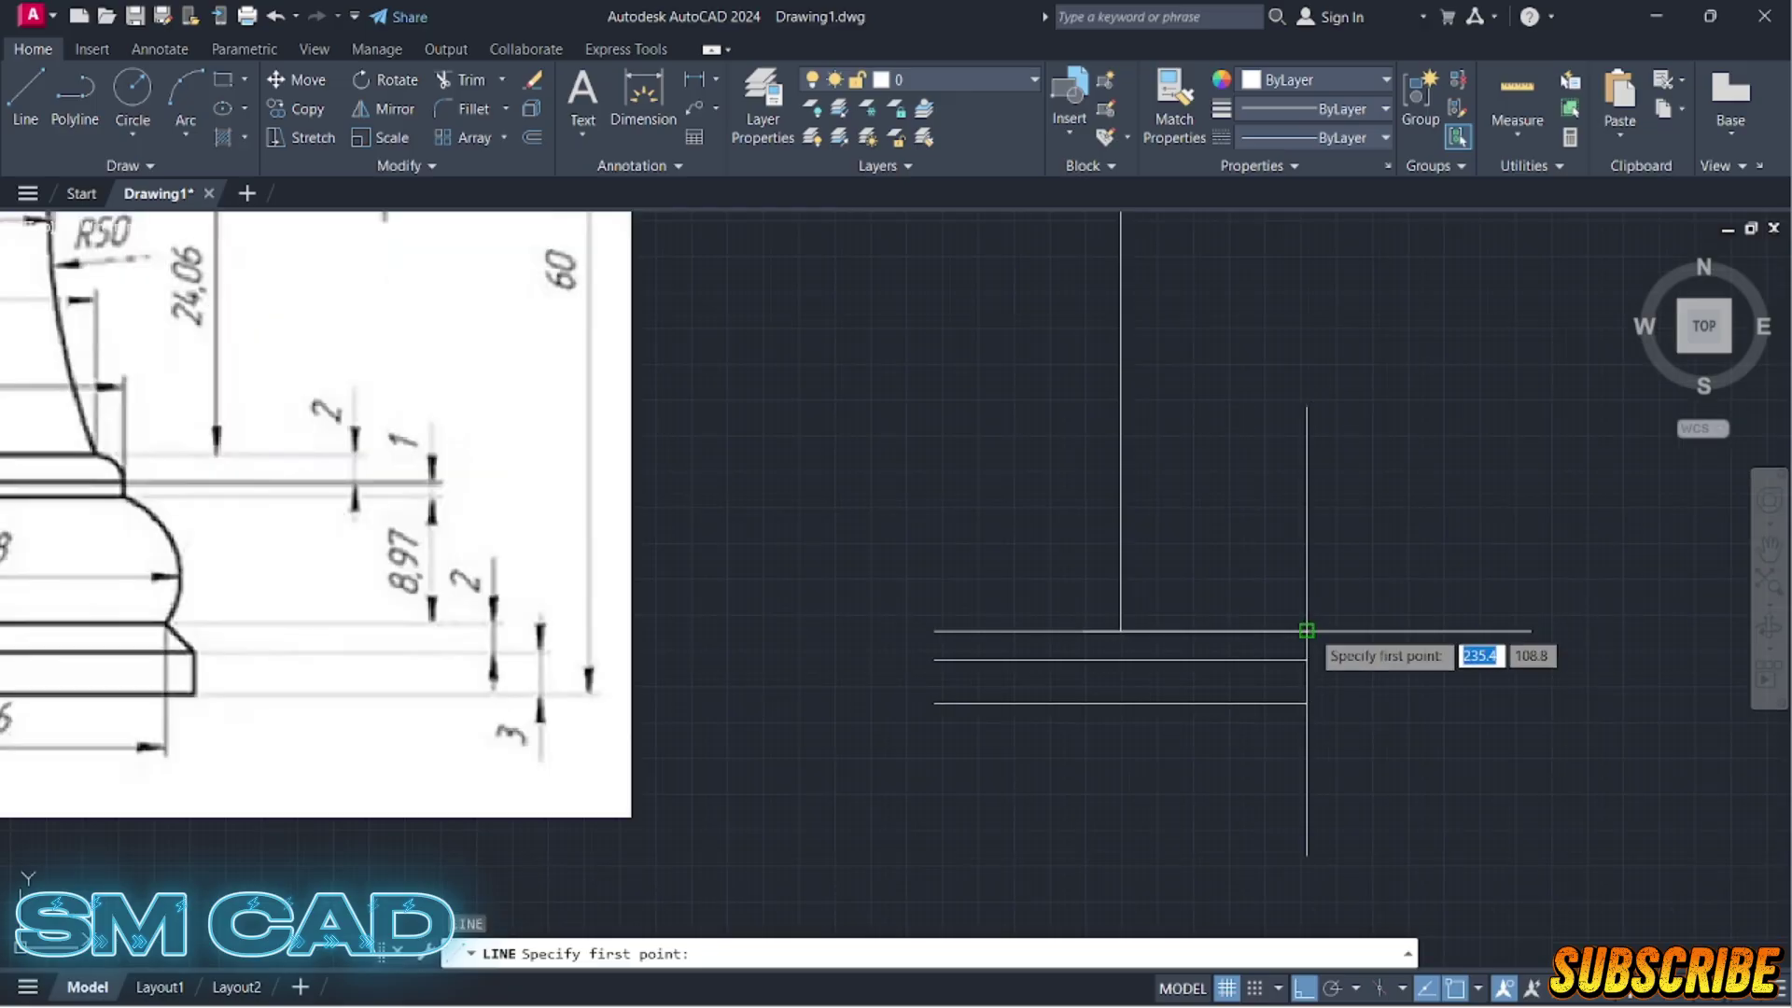
left_click(1307, 631)
left_click(1483, 644)
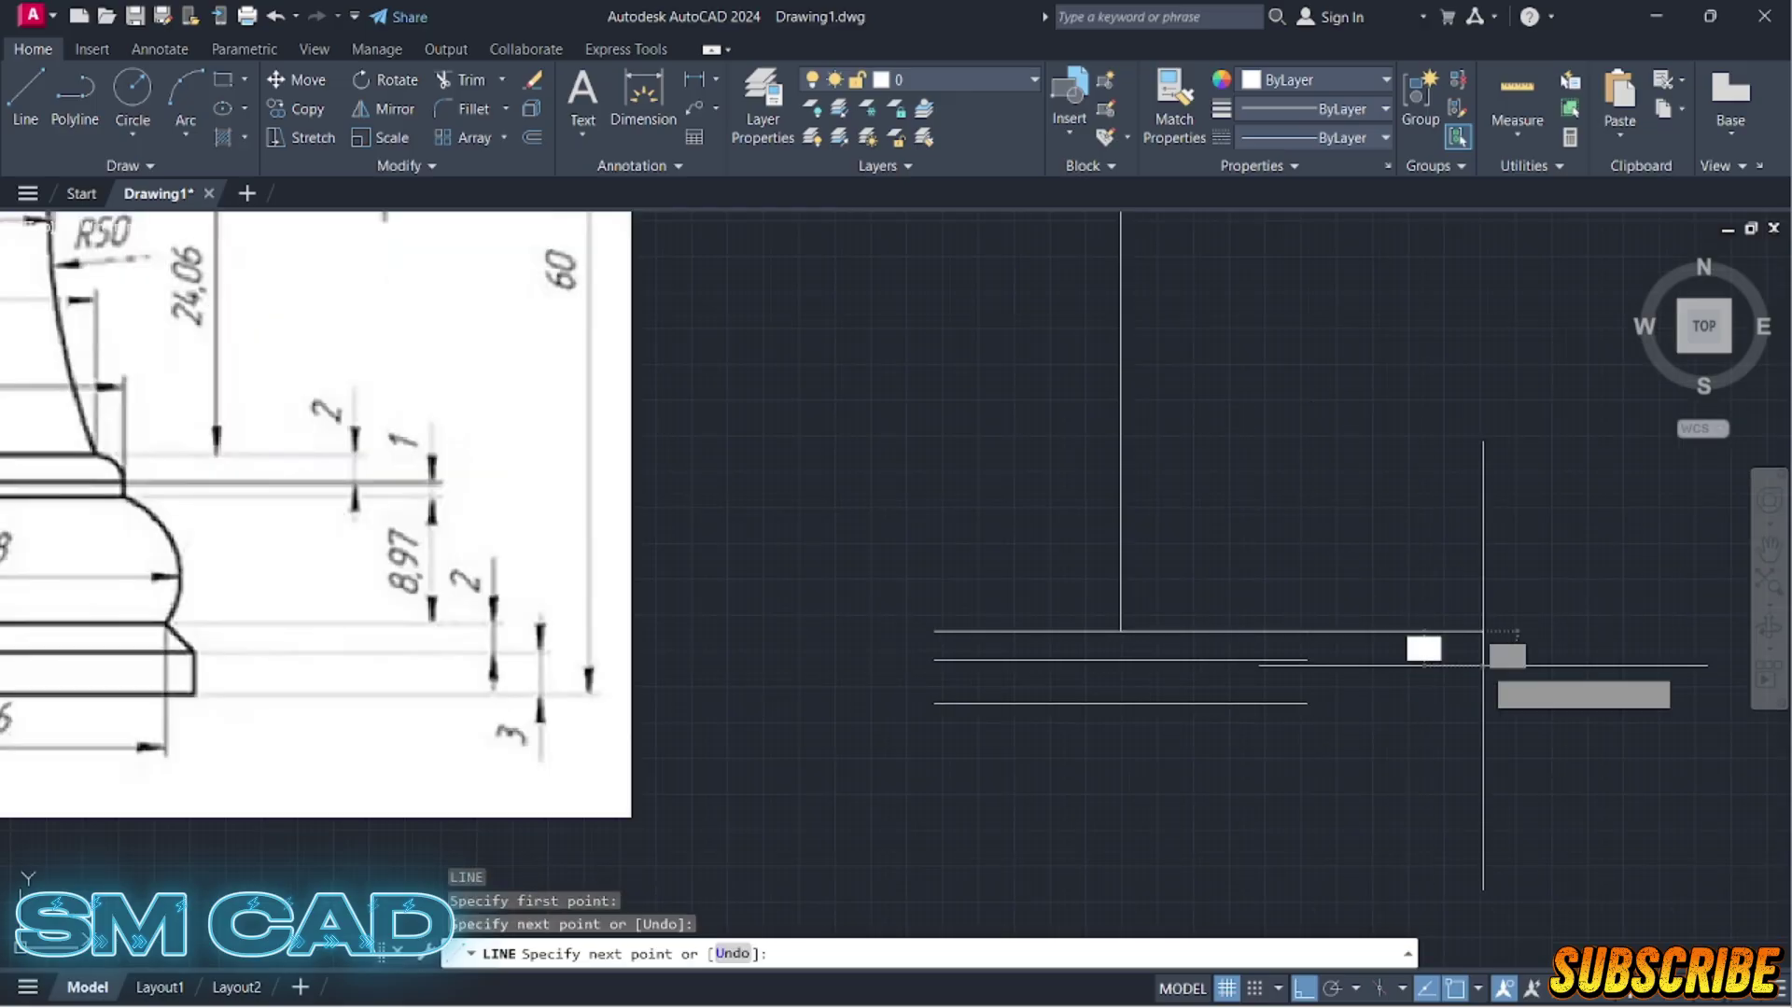
key("Escape")
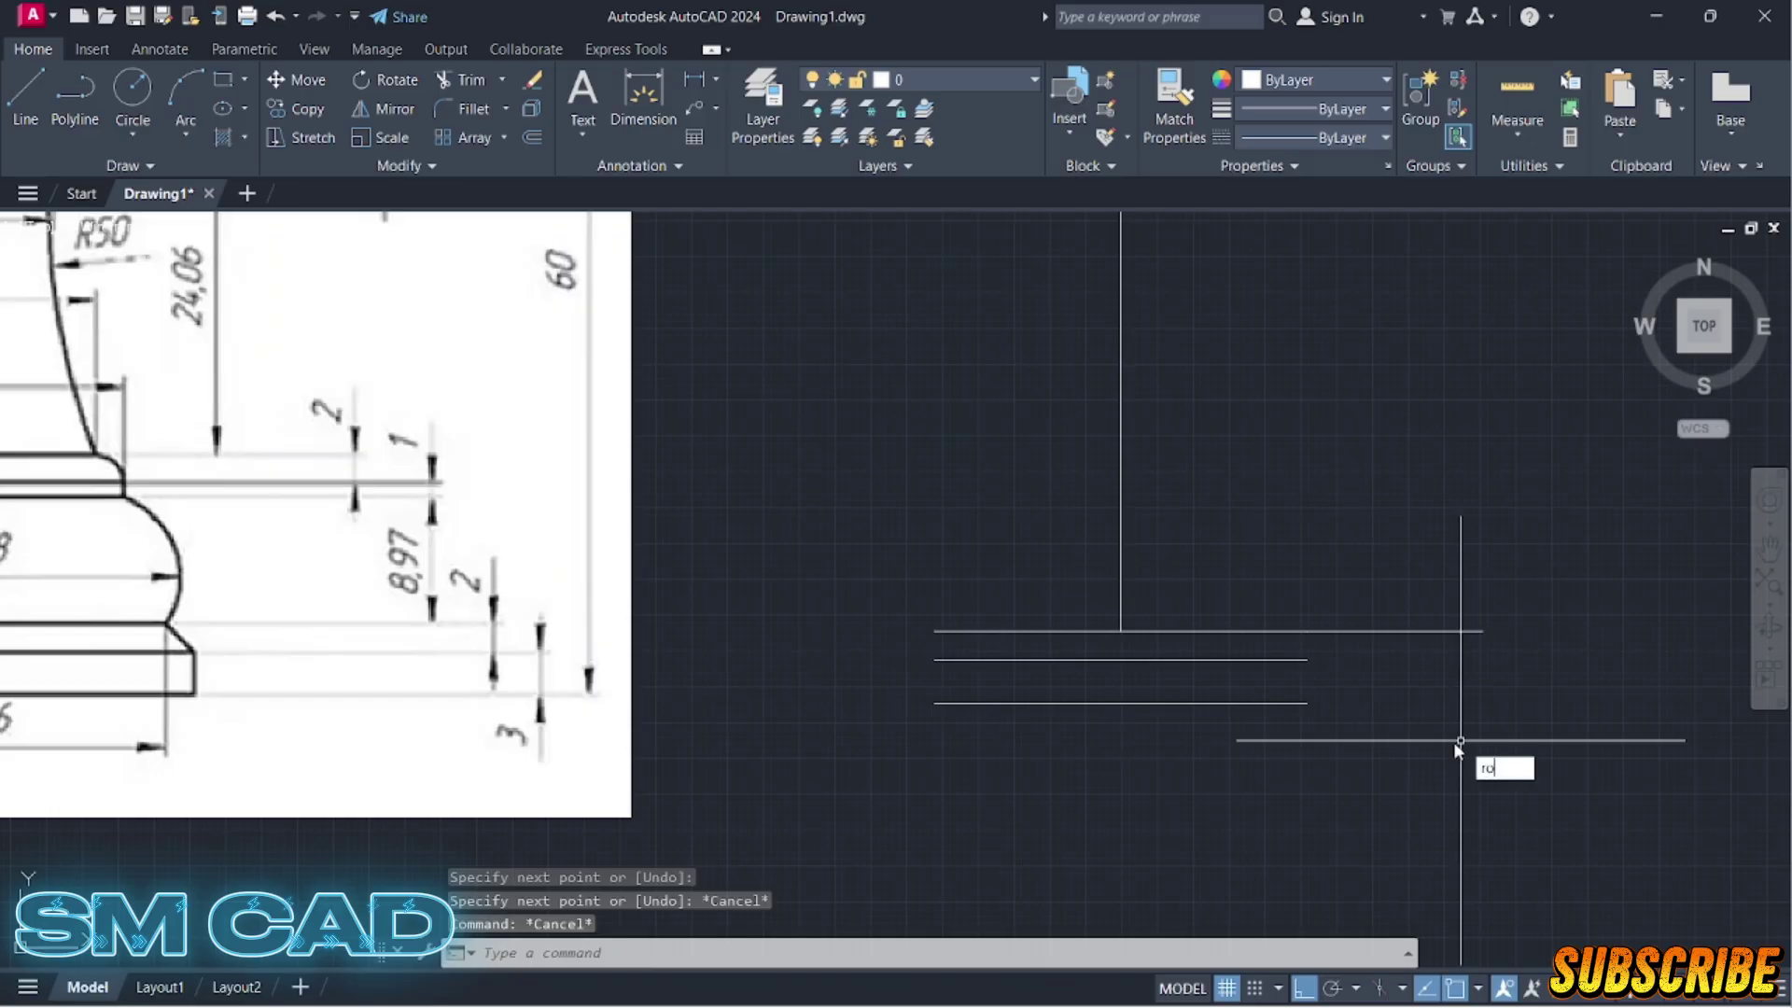
Step: Rotate the added horizontal line by -45 degrees about the right end of the topmost base line
key("Return")
left_click(1438, 633)
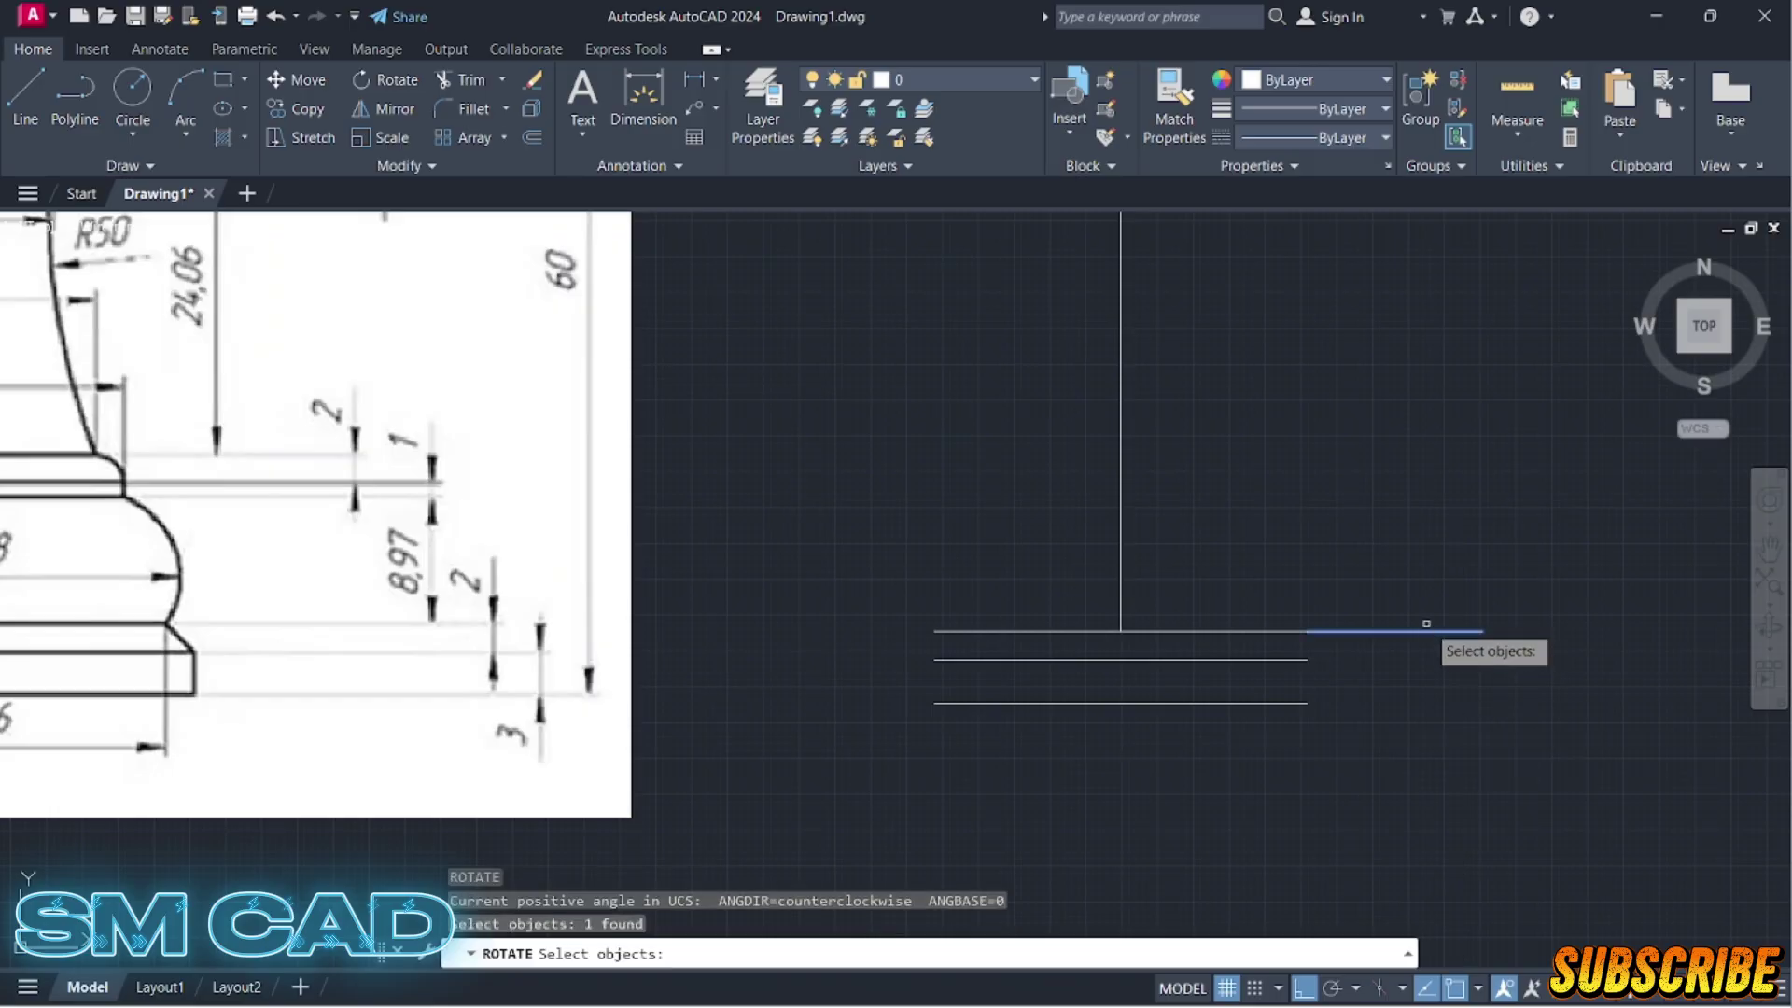
key("Return")
left_click(1306, 631)
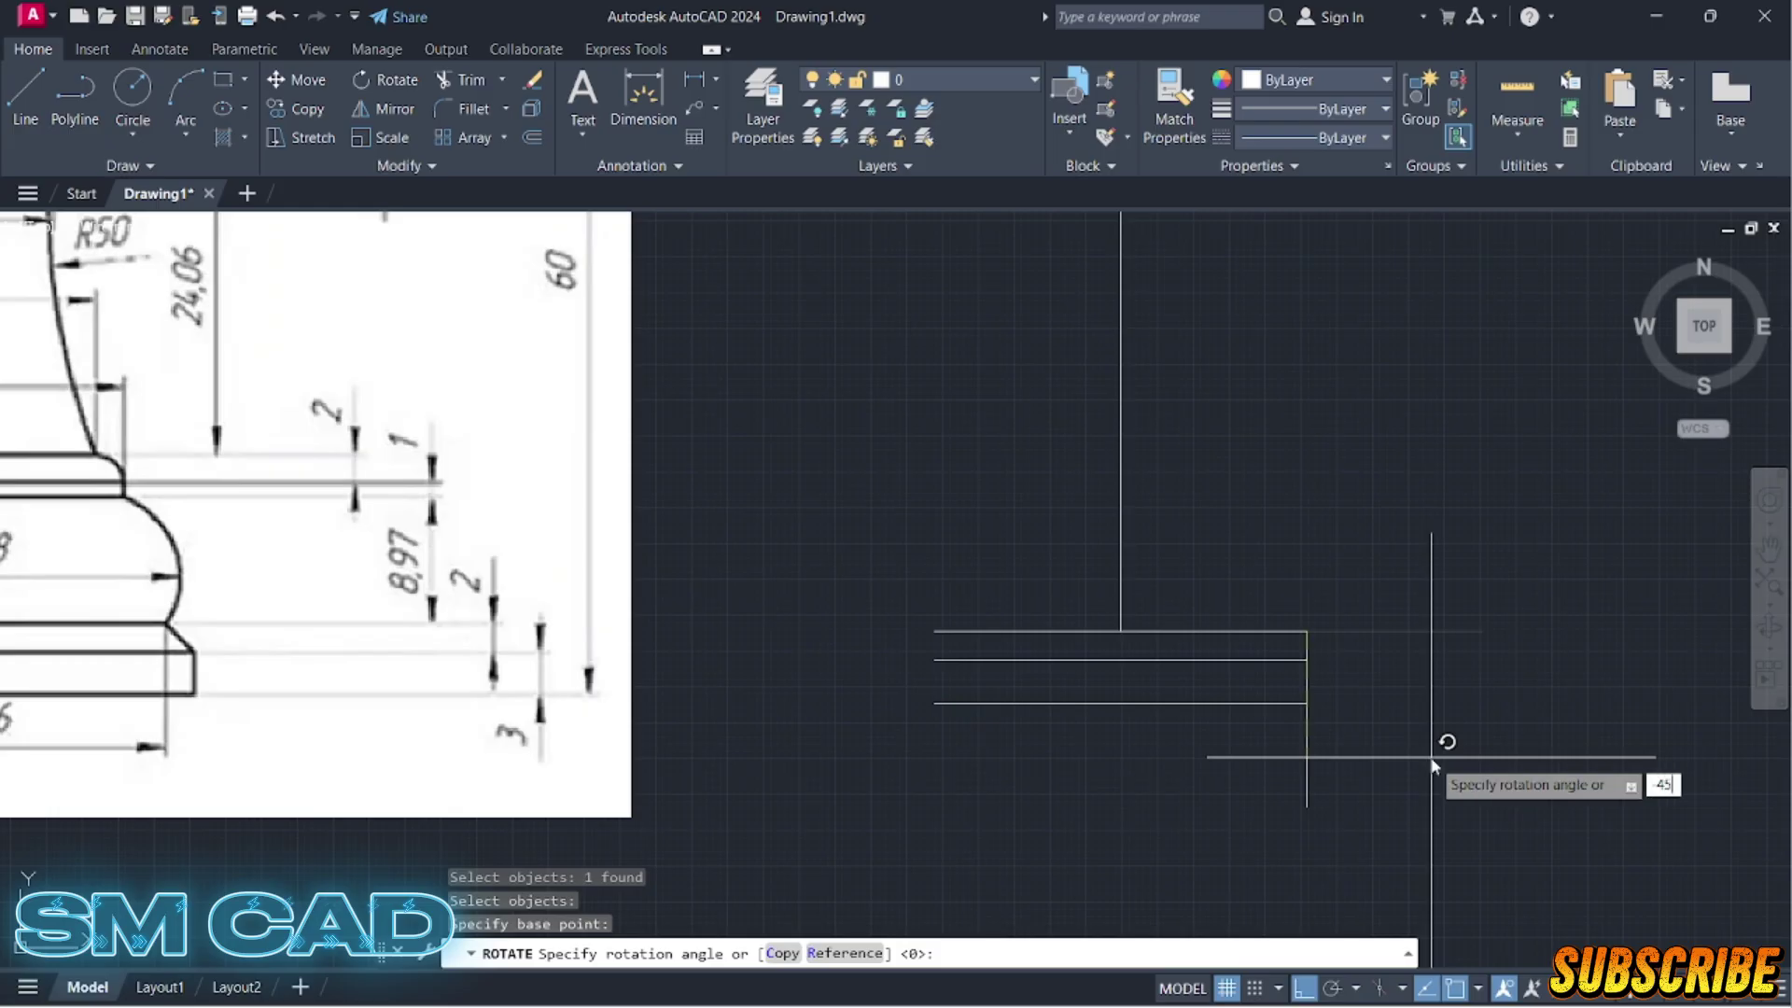
type("-45")
key("Return")
key("Escape")
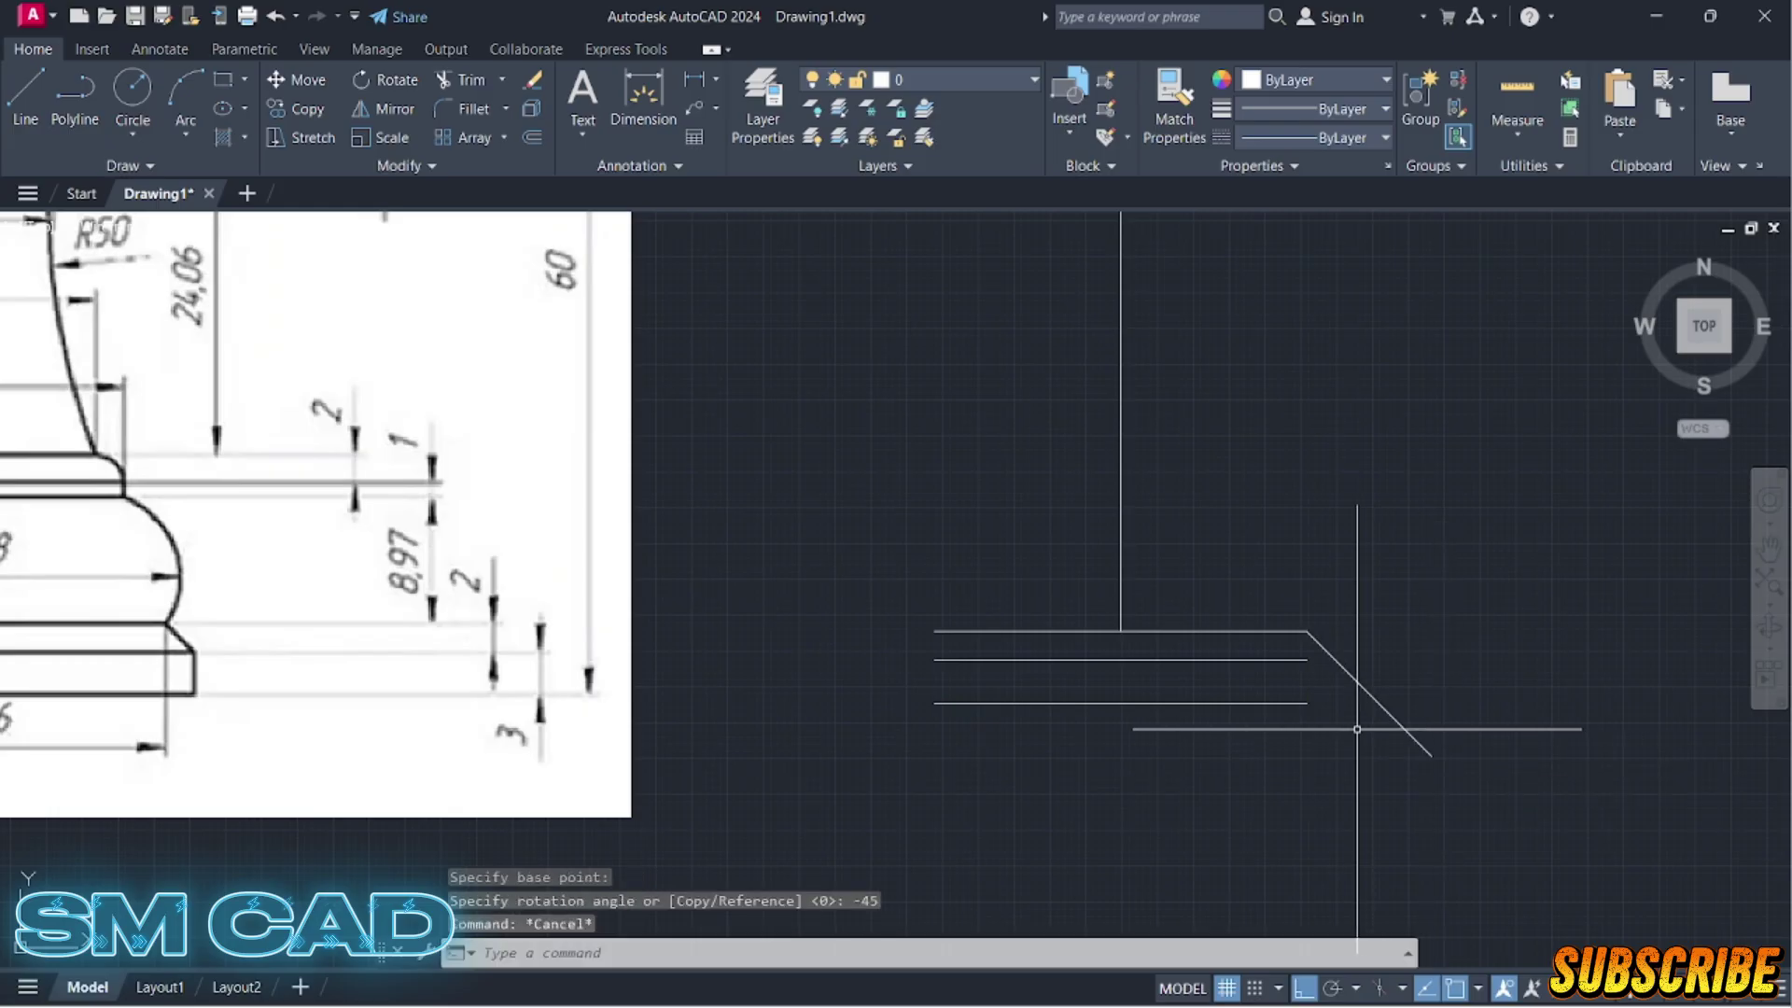
key("Escape")
key("Escape")
Step: Extend the right ends of the two lower base lines to the slanted line
key("Return")
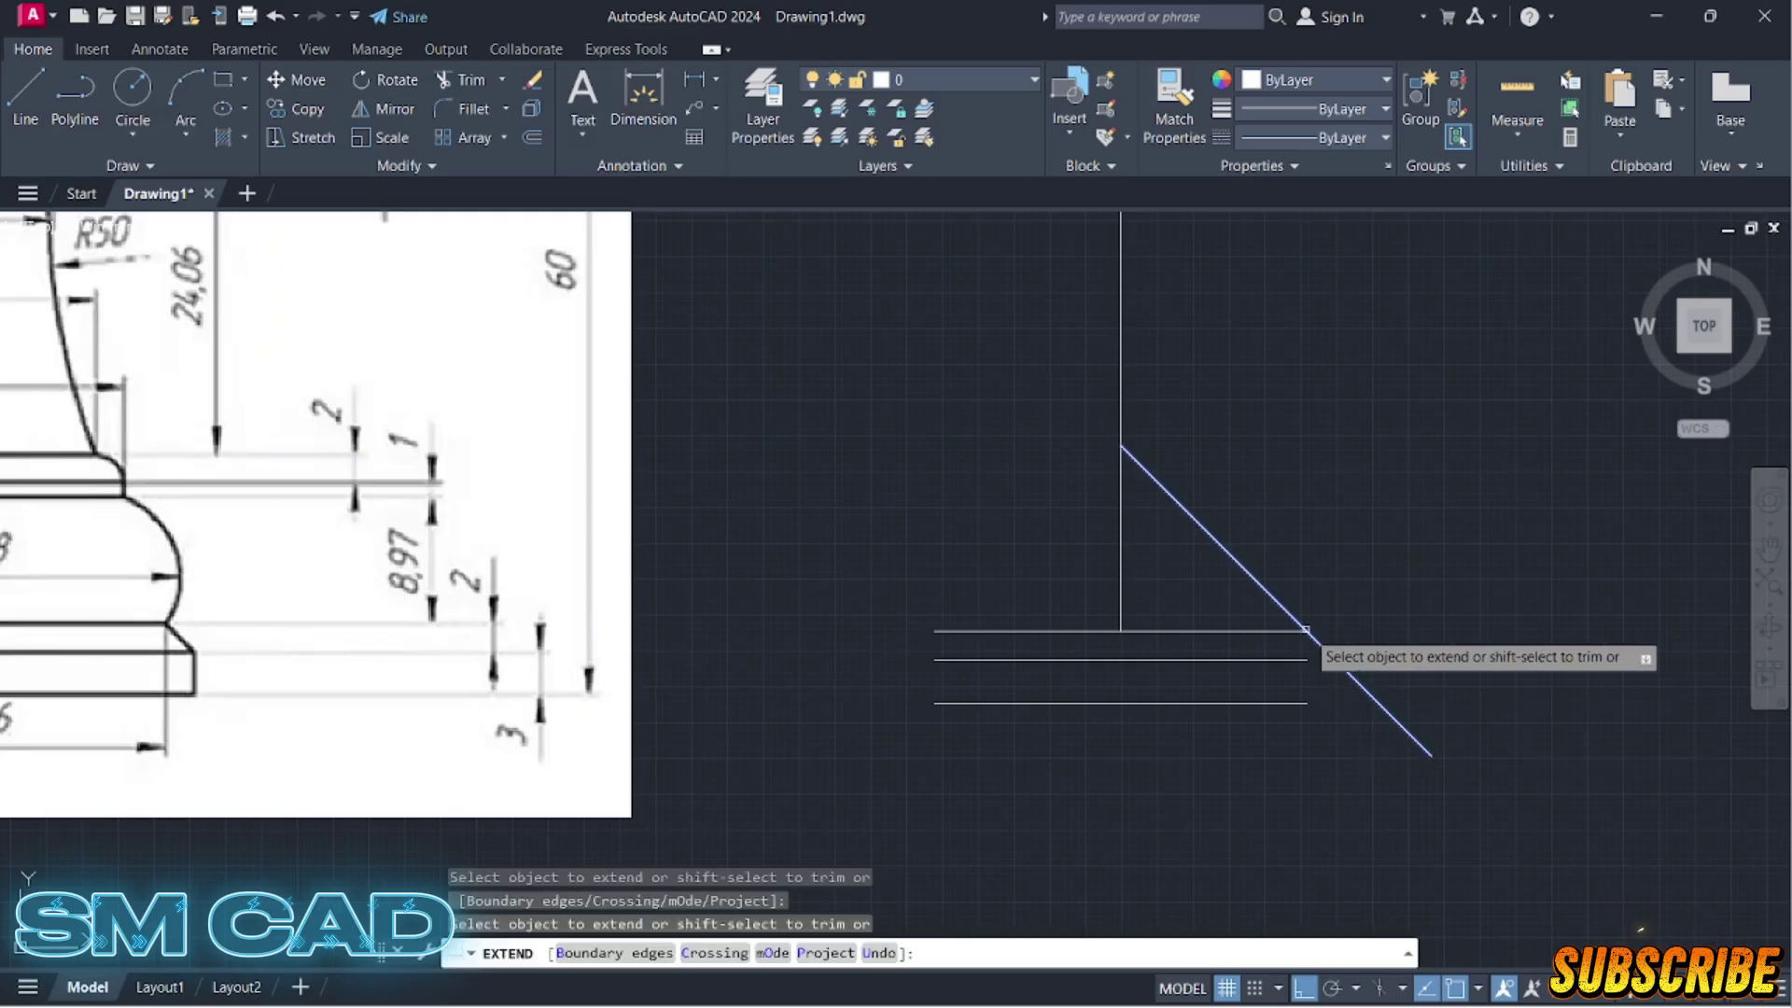
left_click(1296, 660)
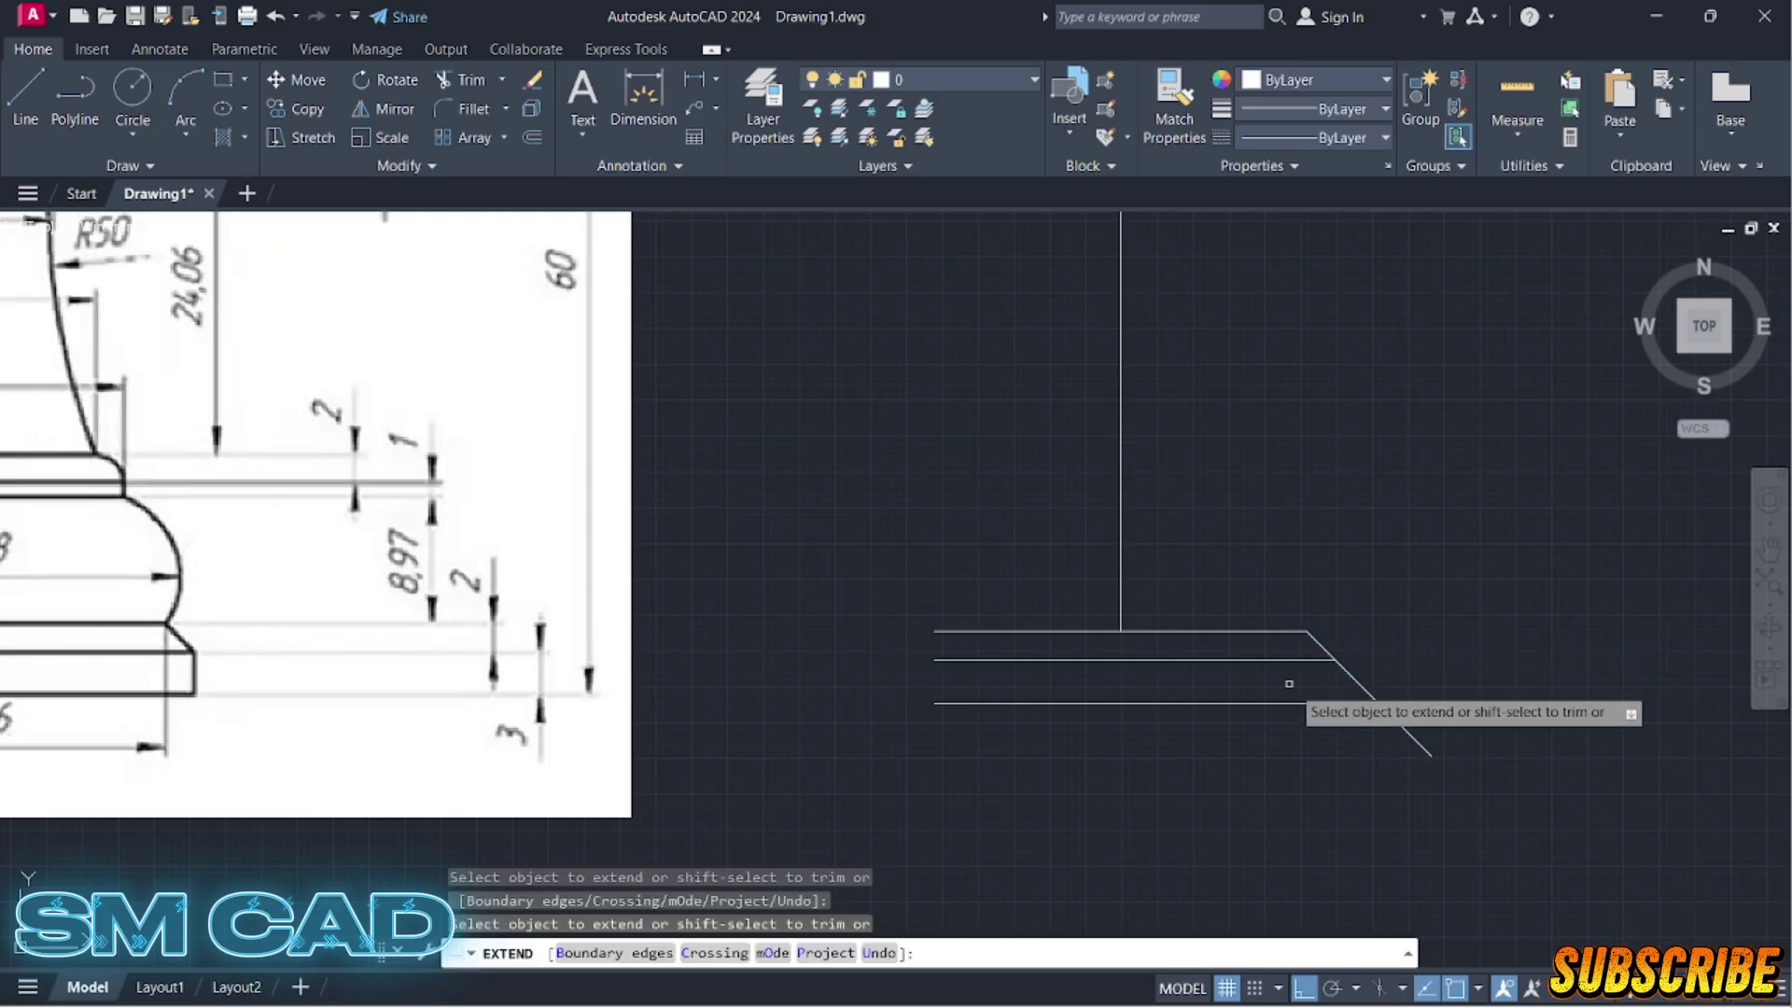
left_click(1298, 703)
key("Escape")
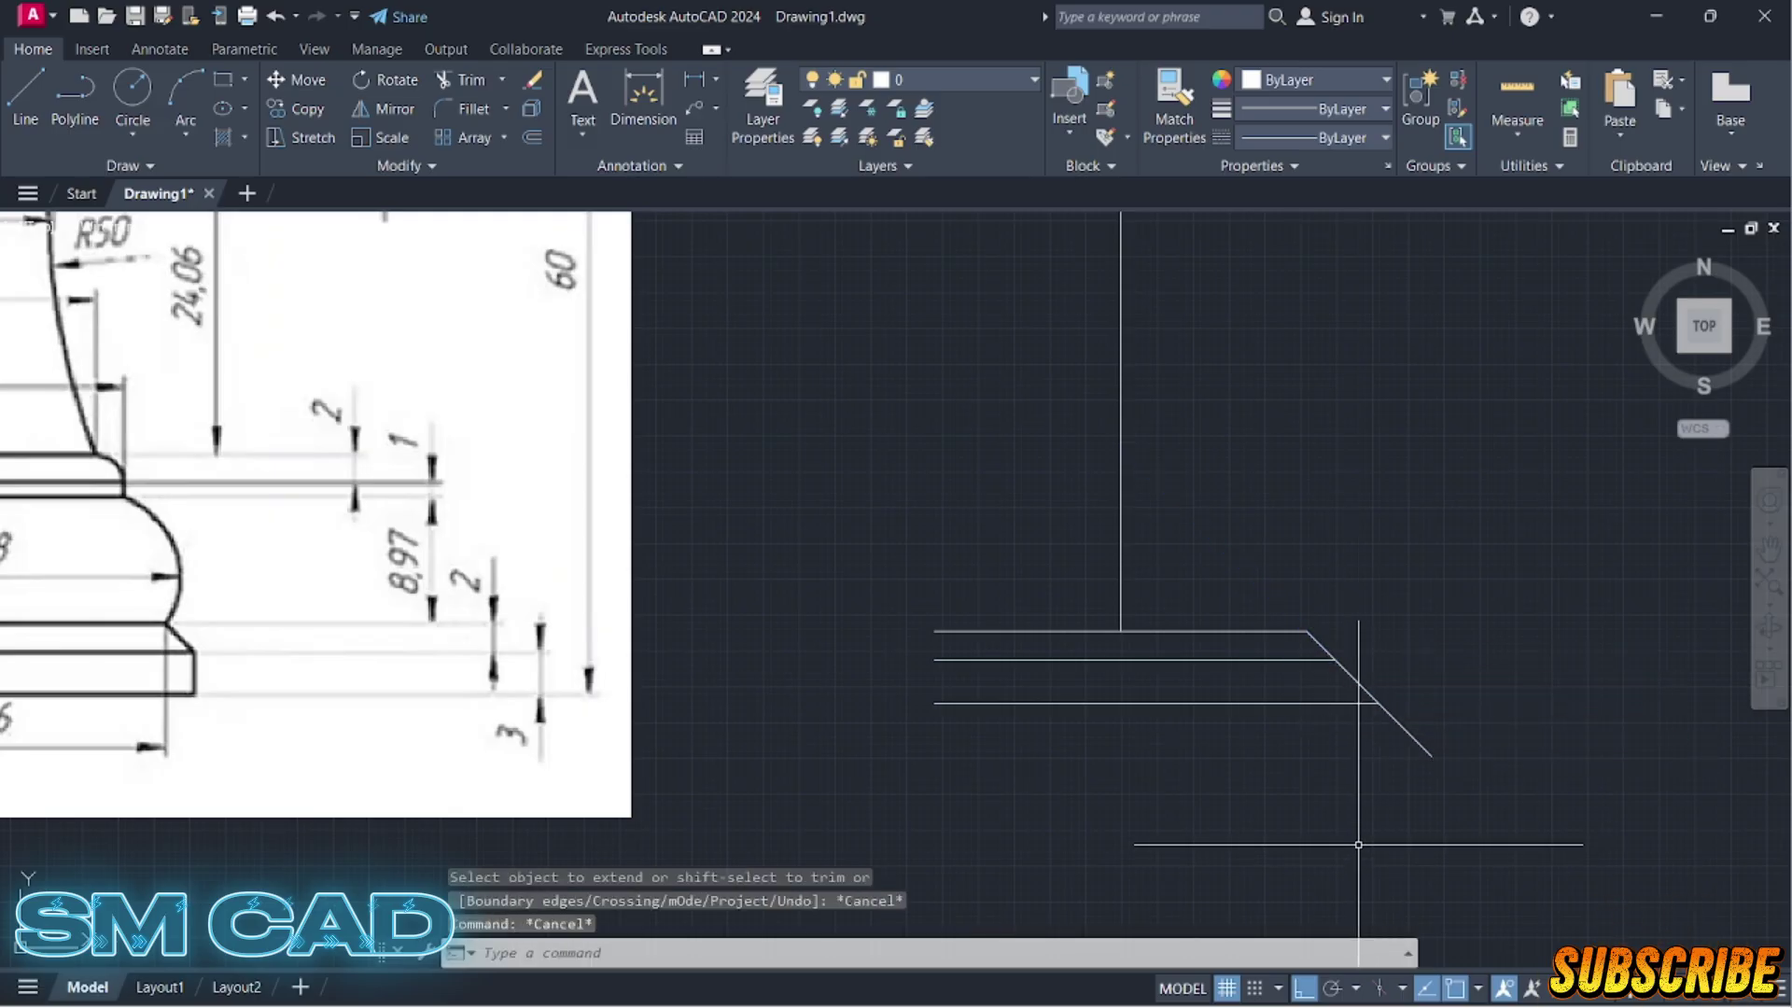
key("Escape")
key("Escape")
Step: Draw a vertical line about 3.2 units downward from where the middle base line meets the slanted line
type("l")
key("Return")
scroll(1358, 702, "up", 6)
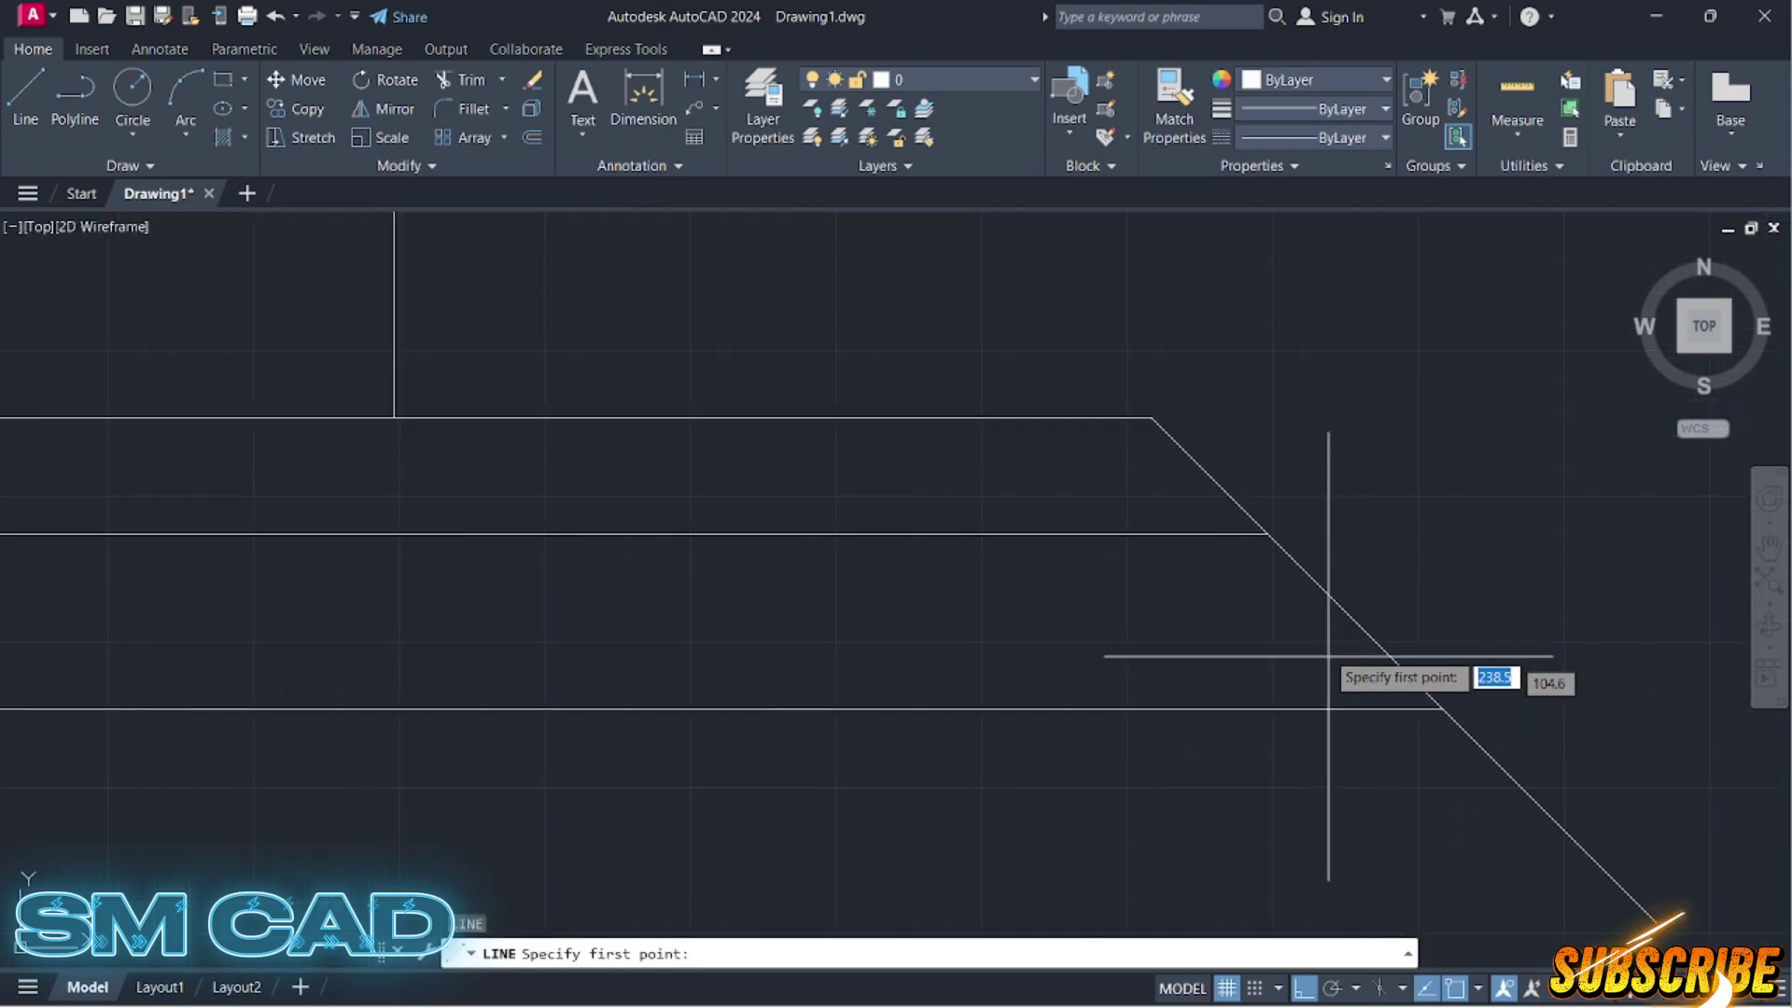
left_click(1270, 534)
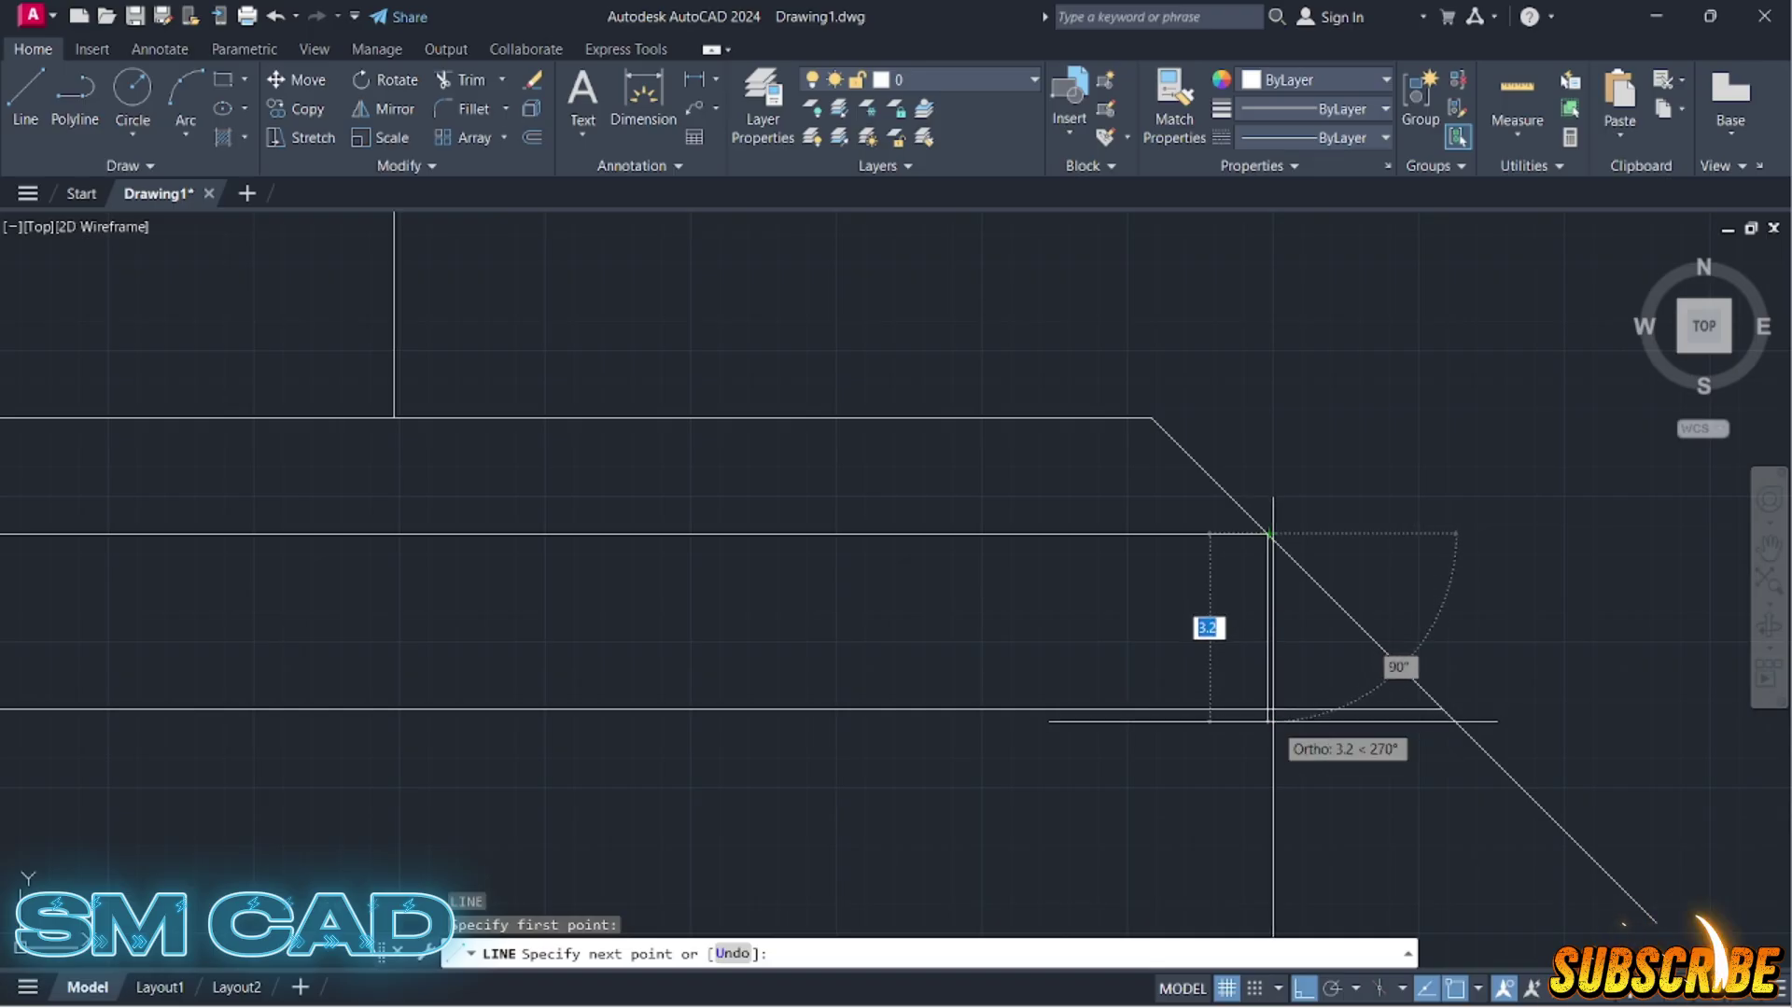
left_click(1268, 722)
key("Escape")
key("Escape")
Step: Trim the excess of the vertical, bottom and slanted lines beyond the base's lower right corner
type("tr")
key("Return")
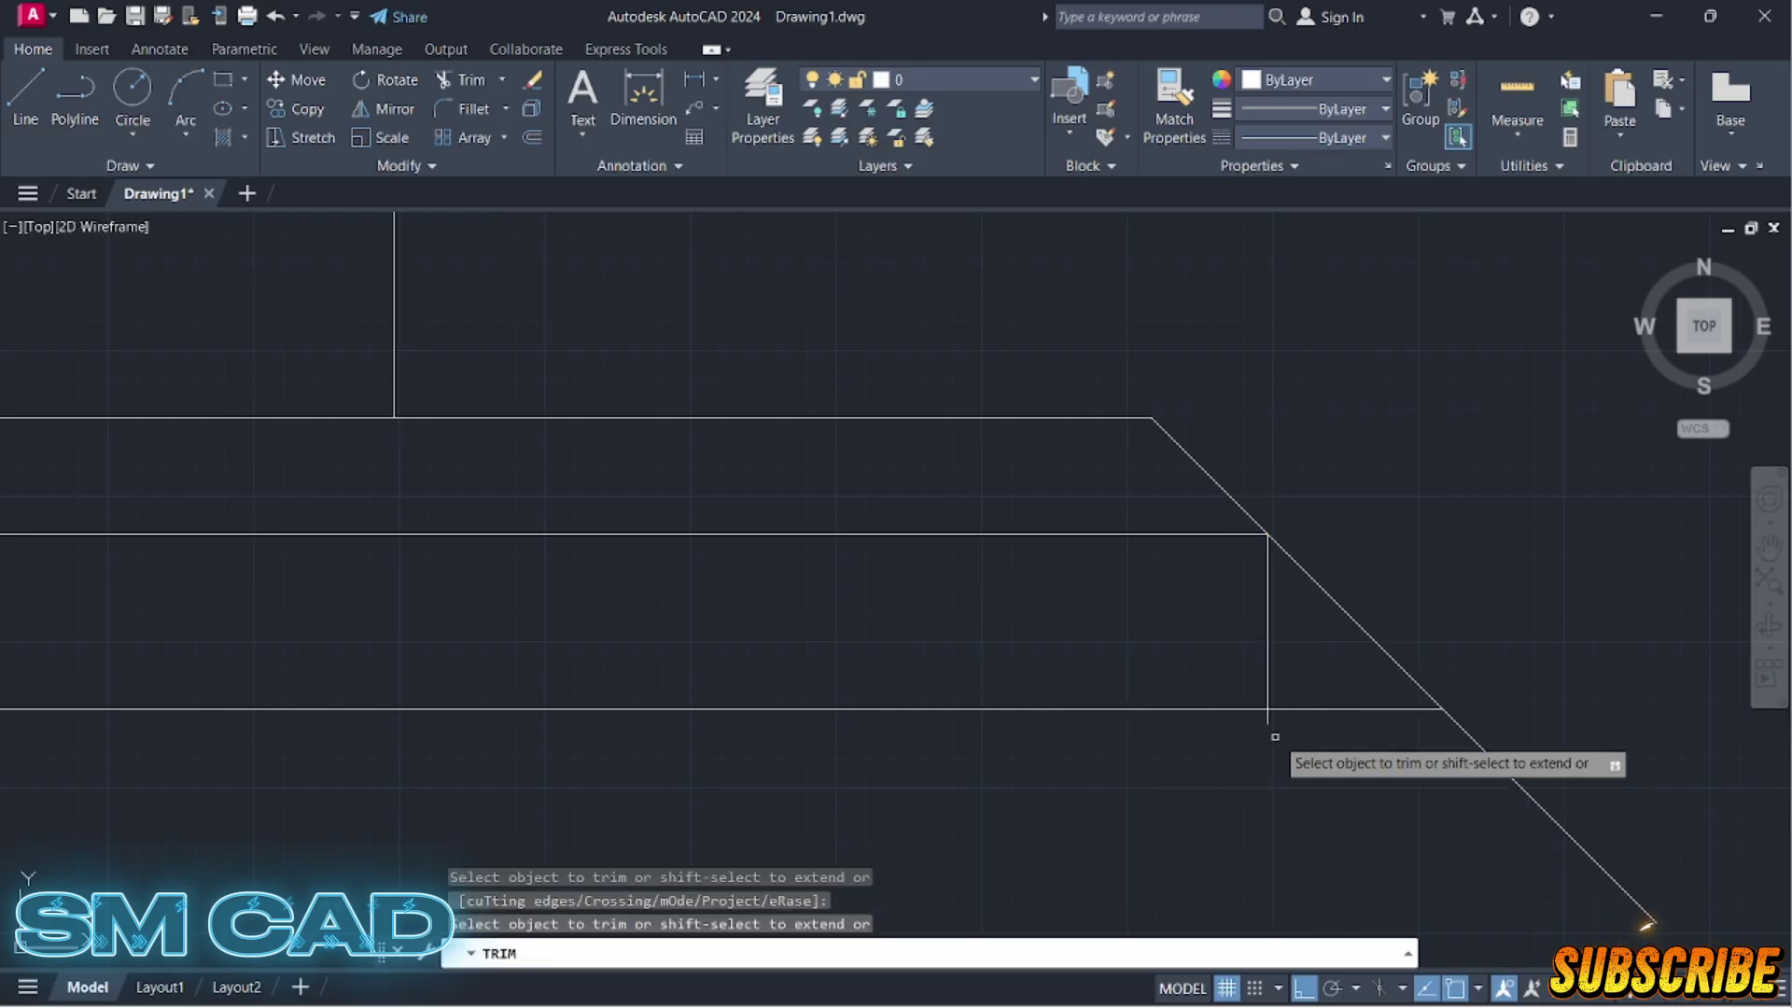
left_click(1268, 717)
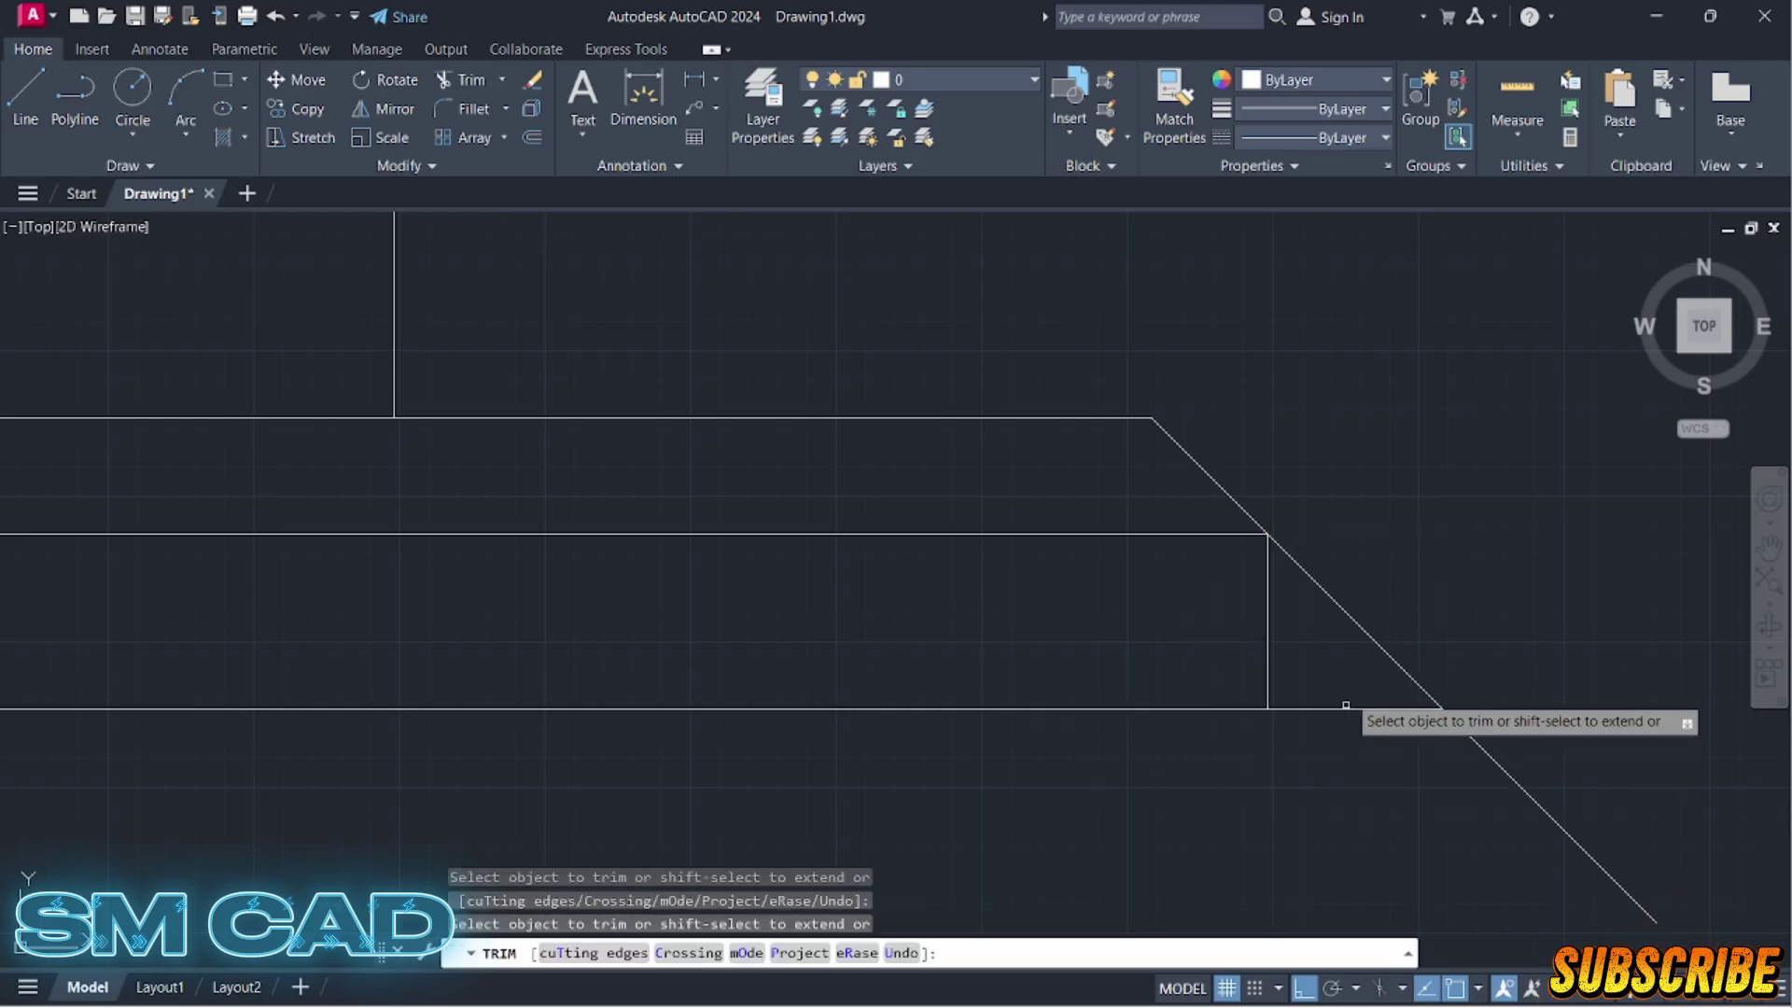
left_click(1353, 780)
left_click(1408, 732)
key("Return")
scroll(1387, 758, "down", 4)
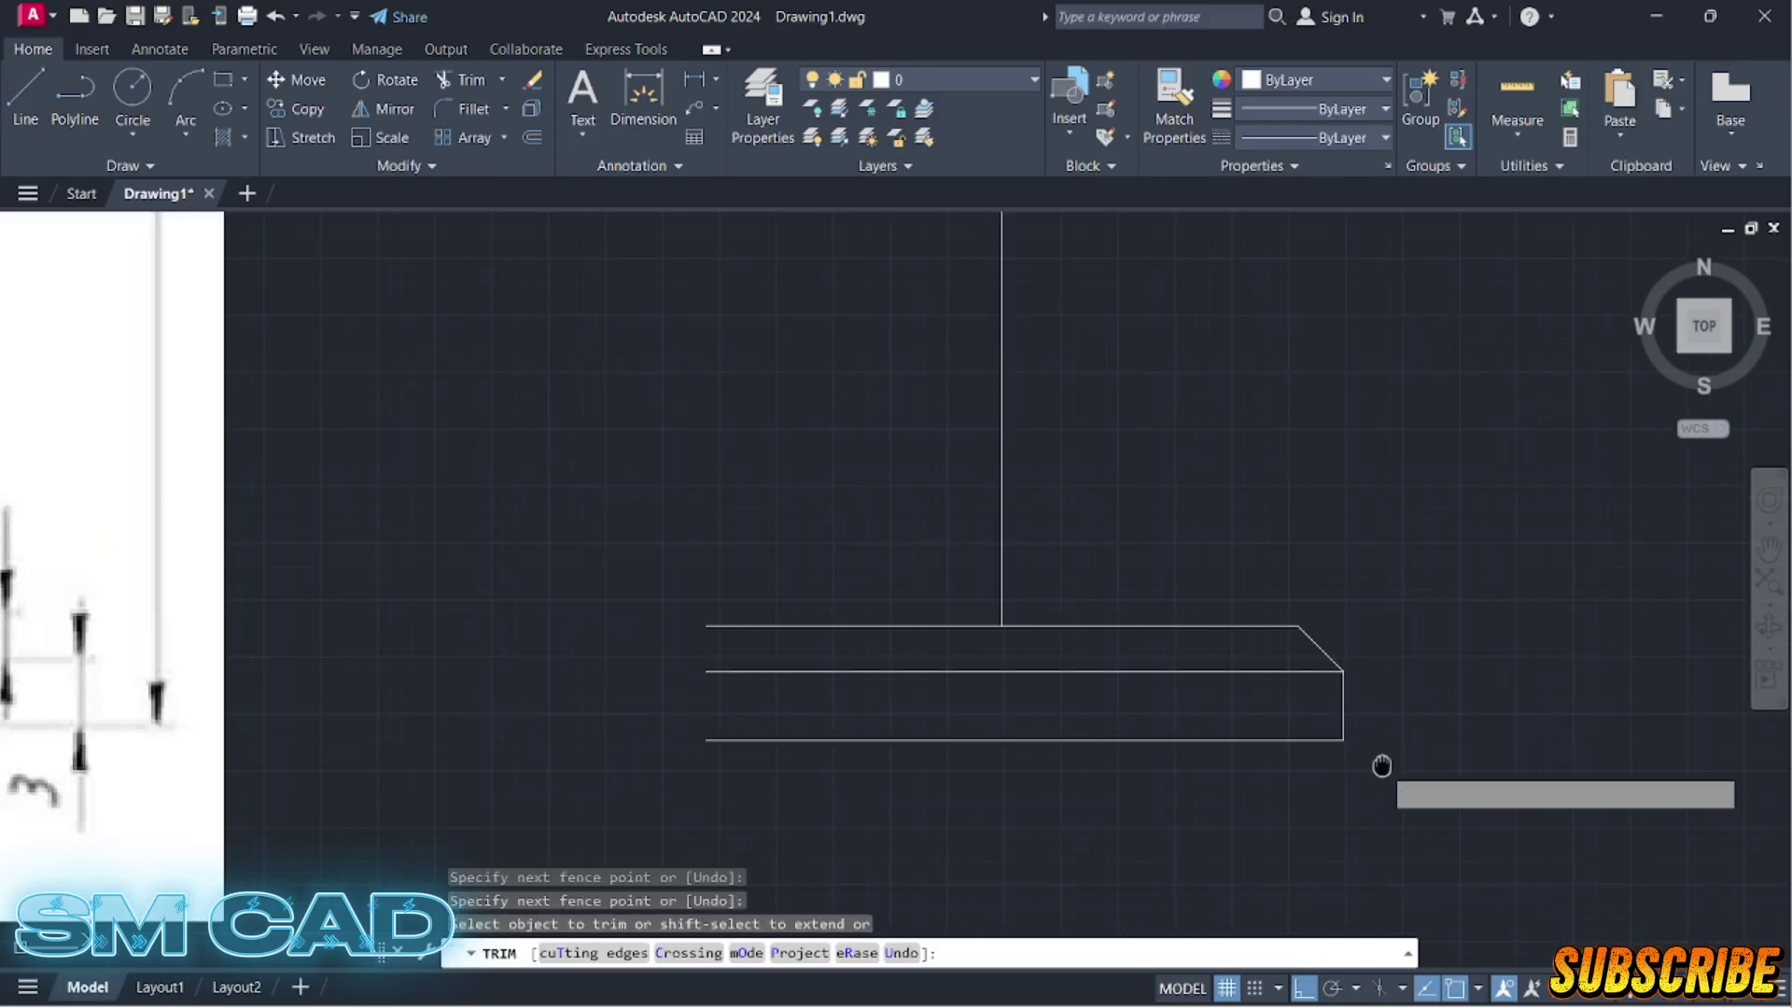
middle_click_drag(1381, 764, 1499, 743)
key("Escape")
key("Escape")
key("Escape")
Step: Mirror the slanted and short vertical edges of the base across the vertical centre line, keeping the originals
left_click(1390, 543)
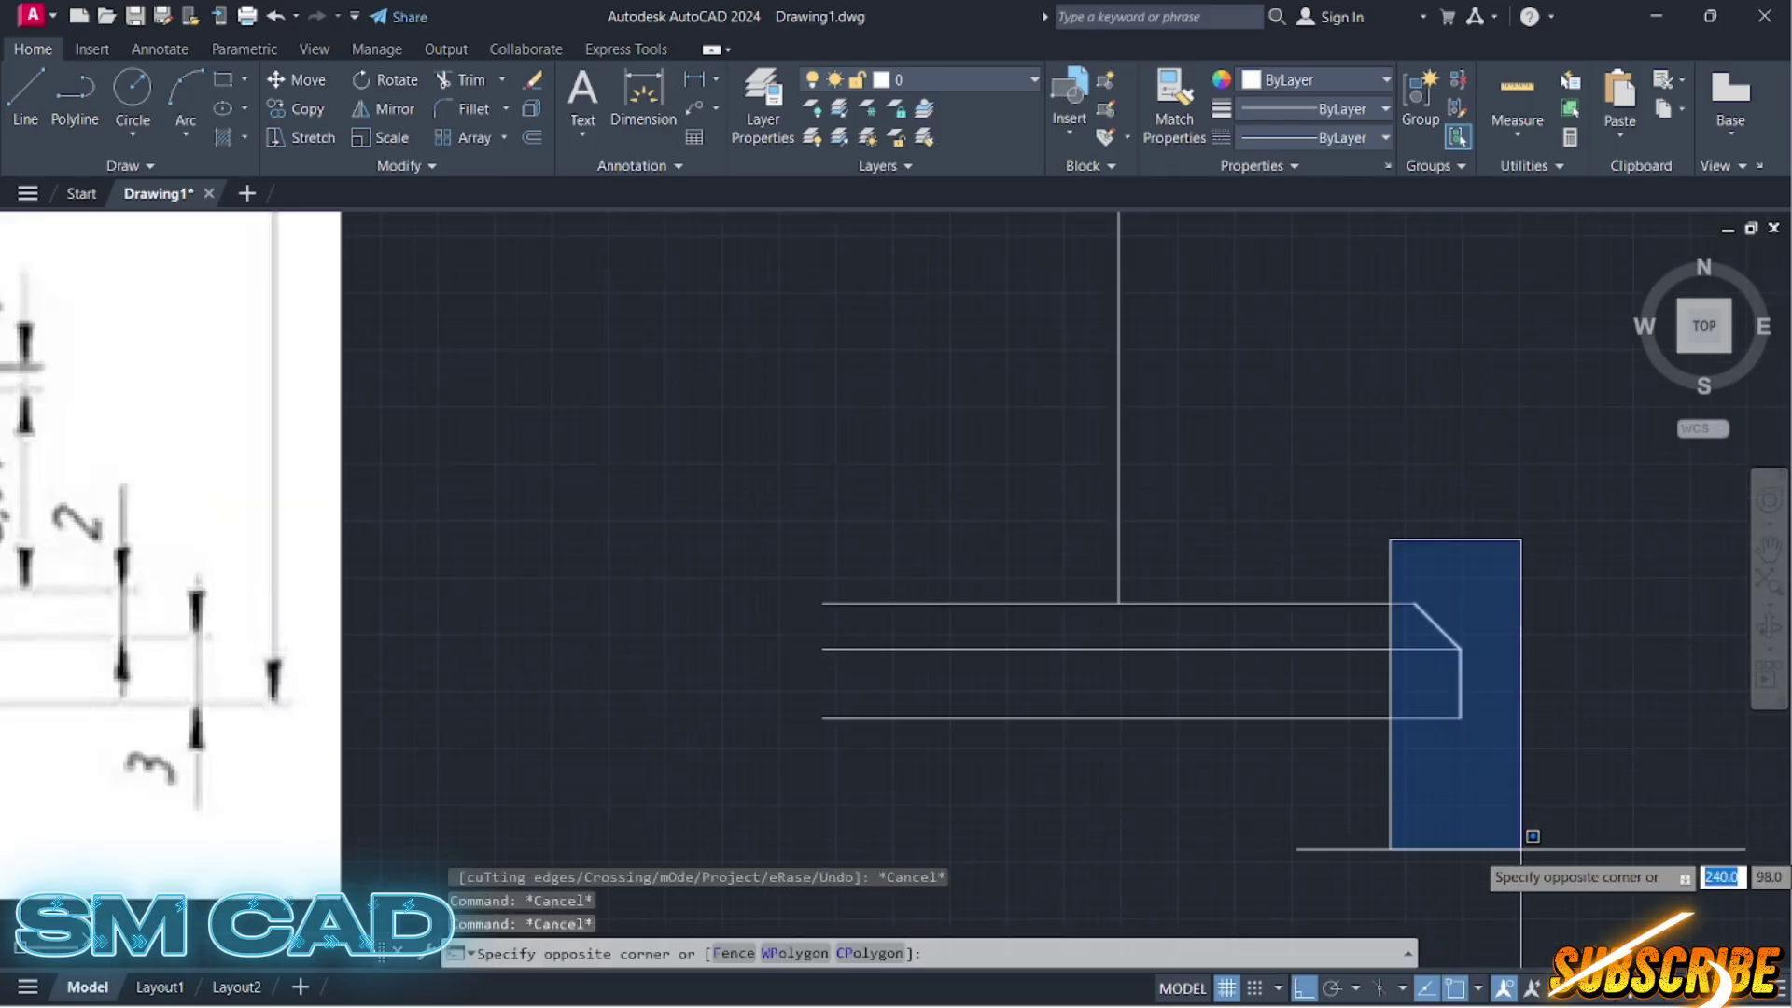
left_click(1494, 826)
type("mi")
key("Return")
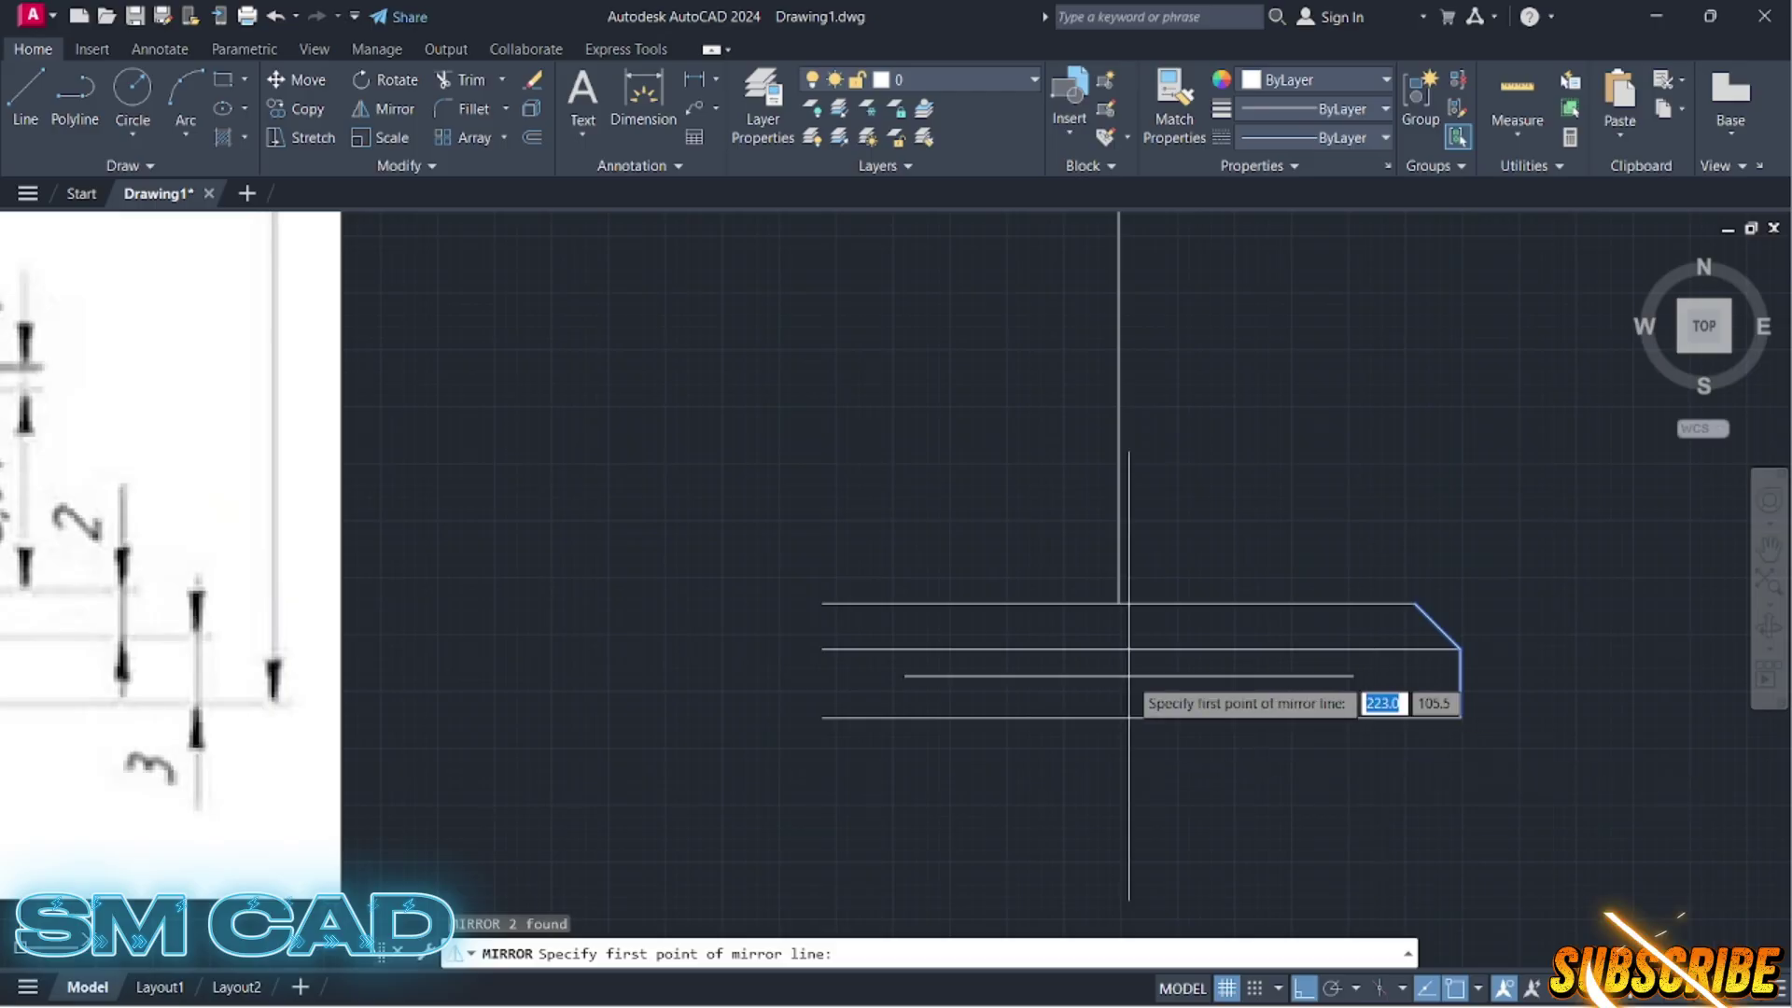
left_click(1119, 603)
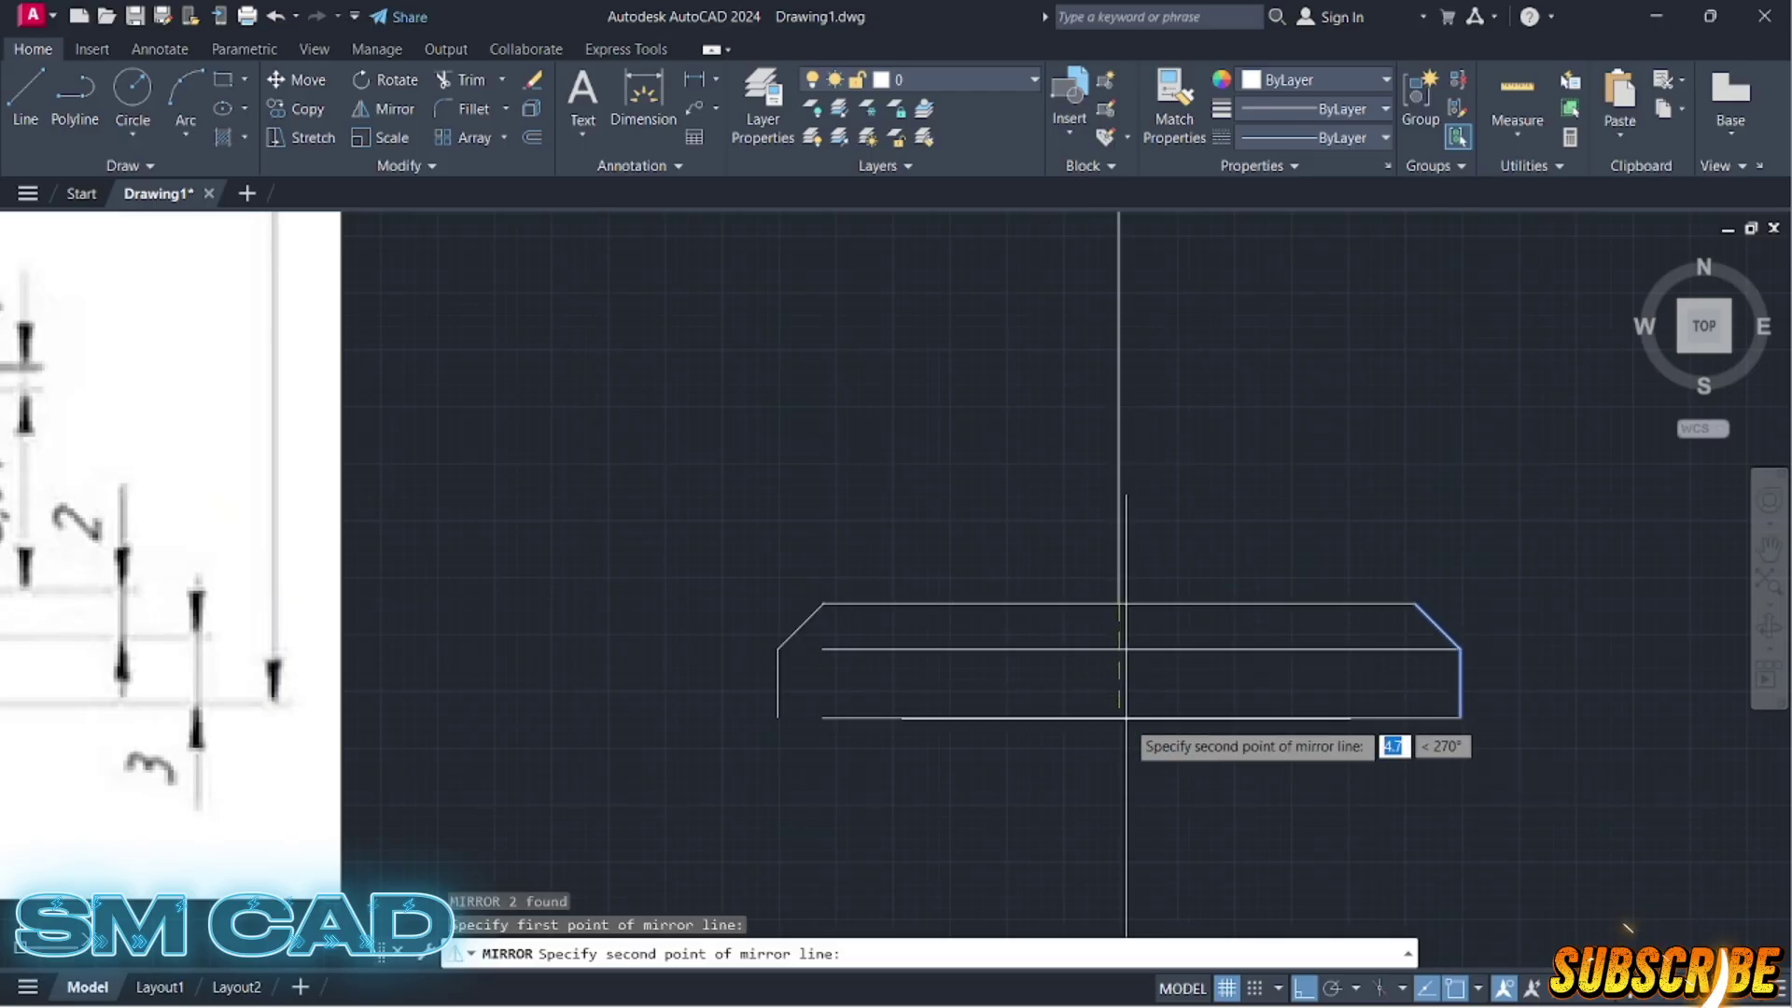
left_click(1119, 784)
key("Return")
key("Escape")
key("Escape")
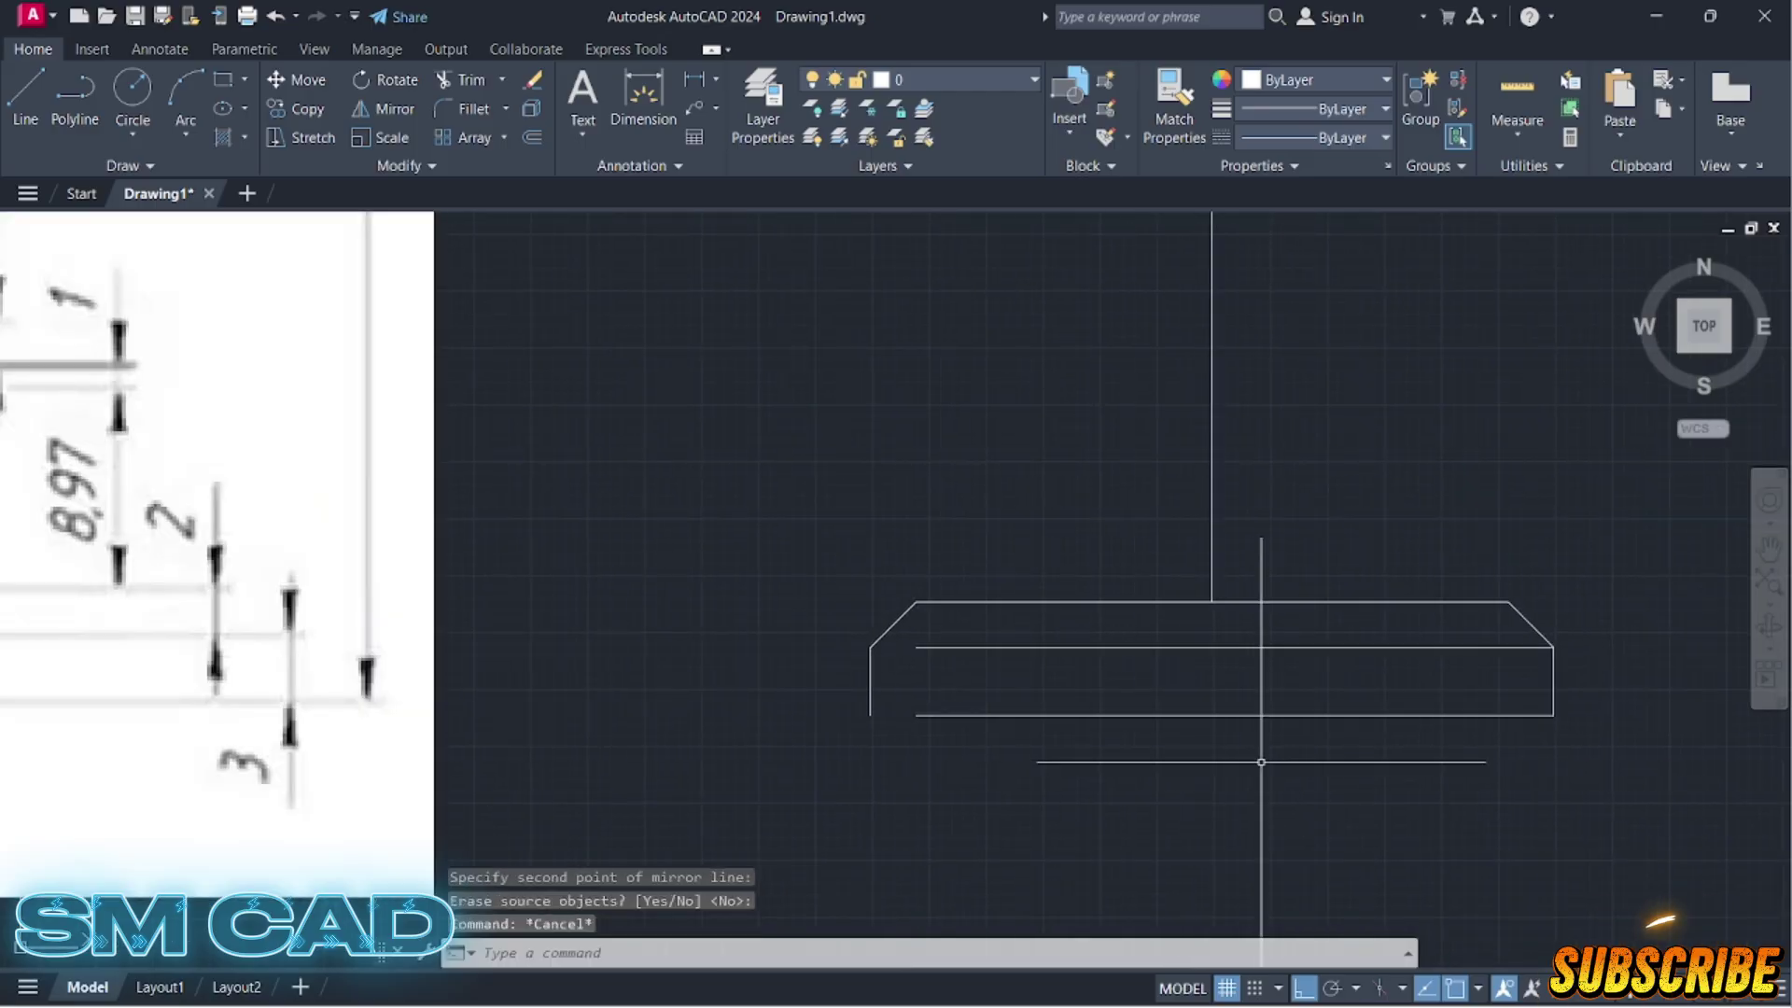
Step: Extend the left ends of the two lower base lines to the left edge of the base
type("ex")
key("Return")
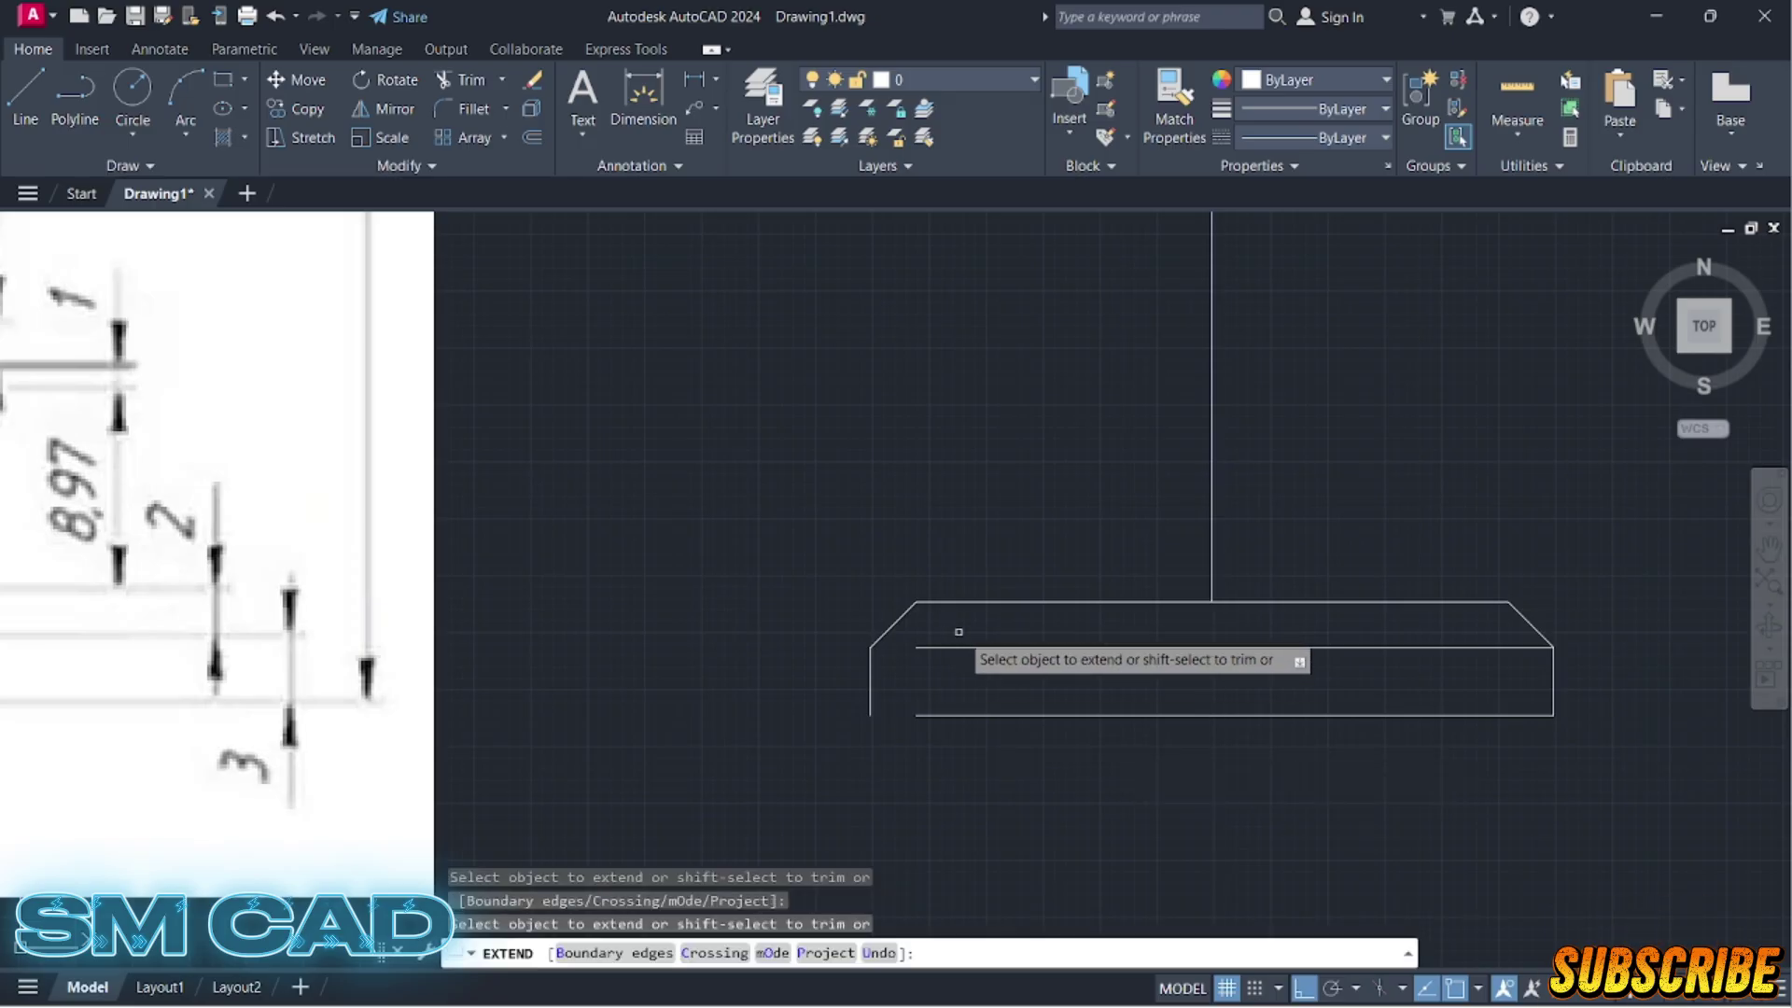
left_click(933, 560)
left_click(932, 758)
key("Return")
scroll(1074, 726, "down", 5)
key("Escape")
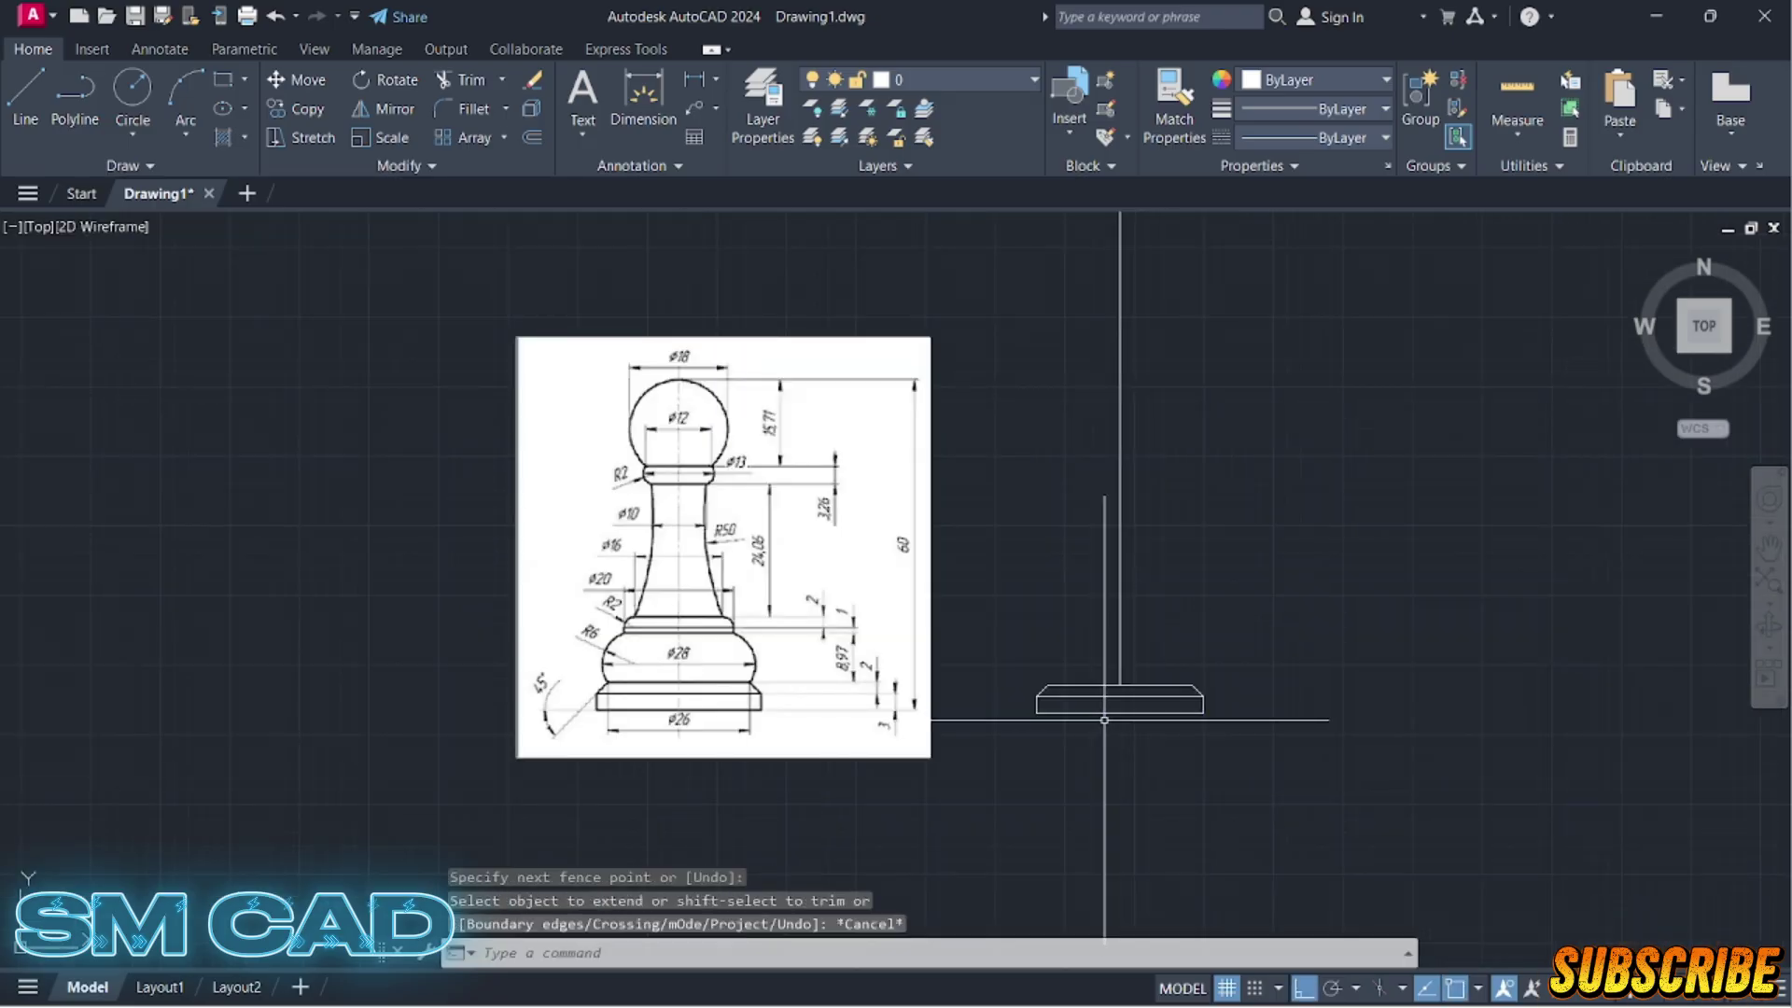
Step: Offset the top line of the base upward by 8.97
scroll(1103, 695, "up", 3)
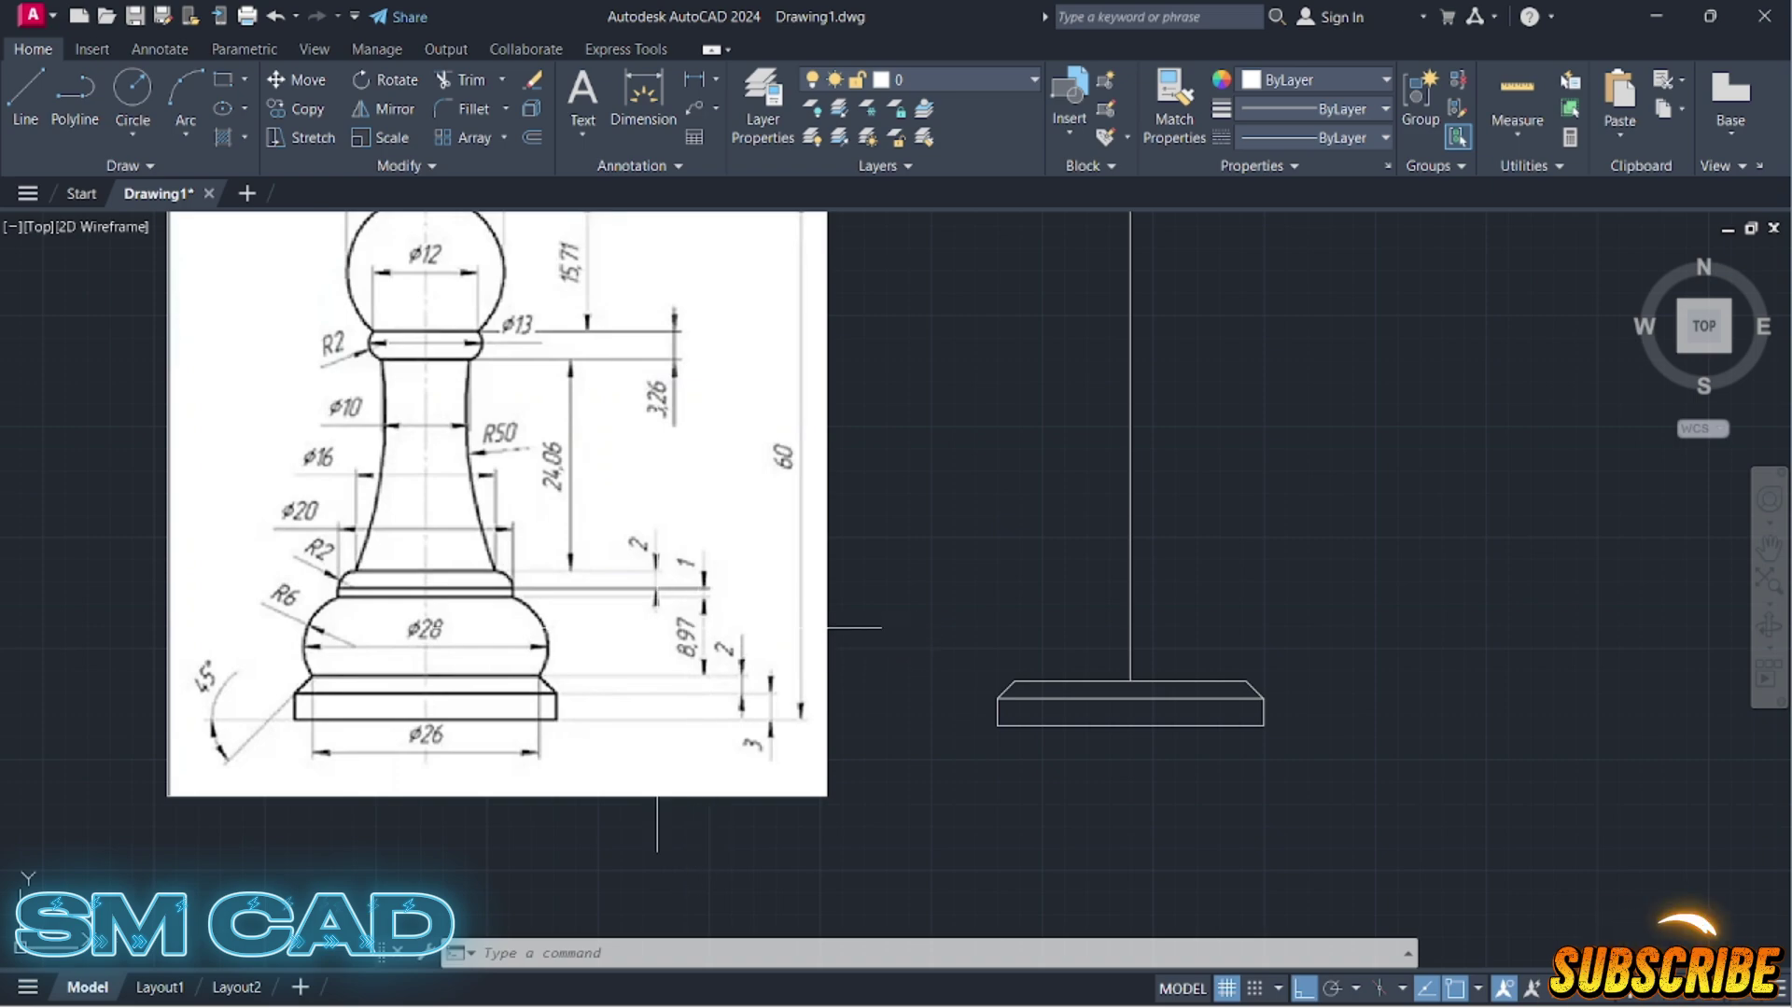
type("o")
key("Return")
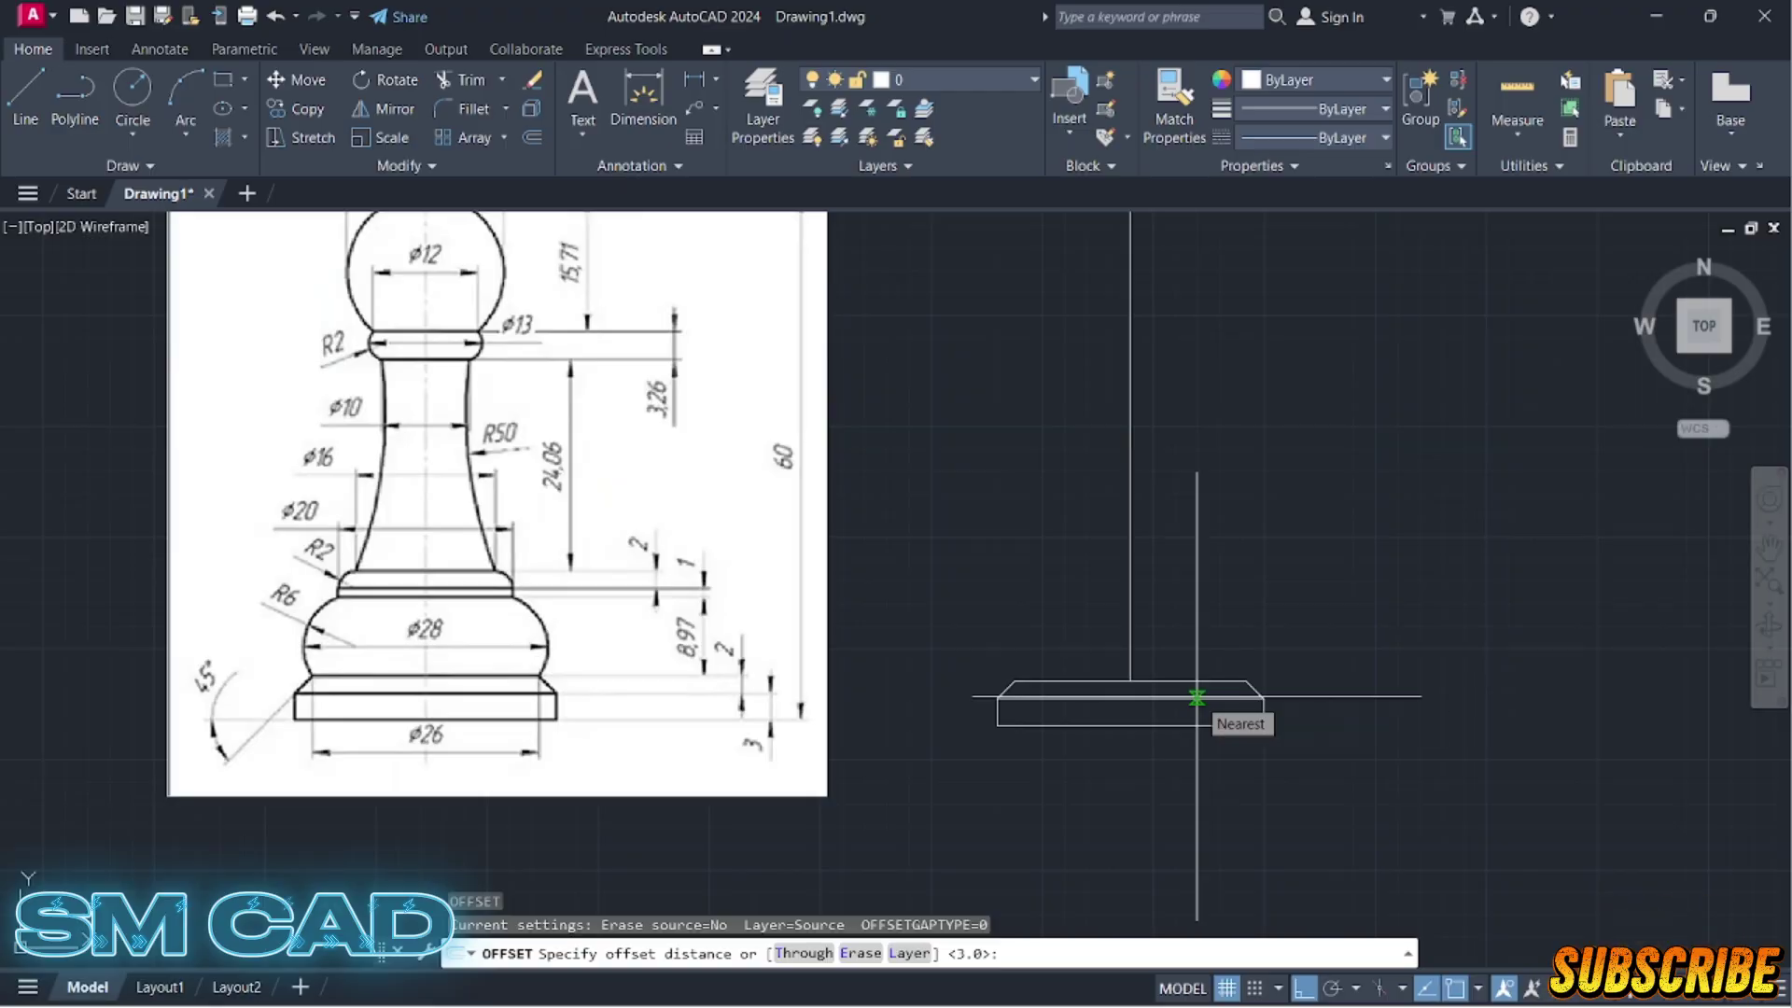
type("8.9")
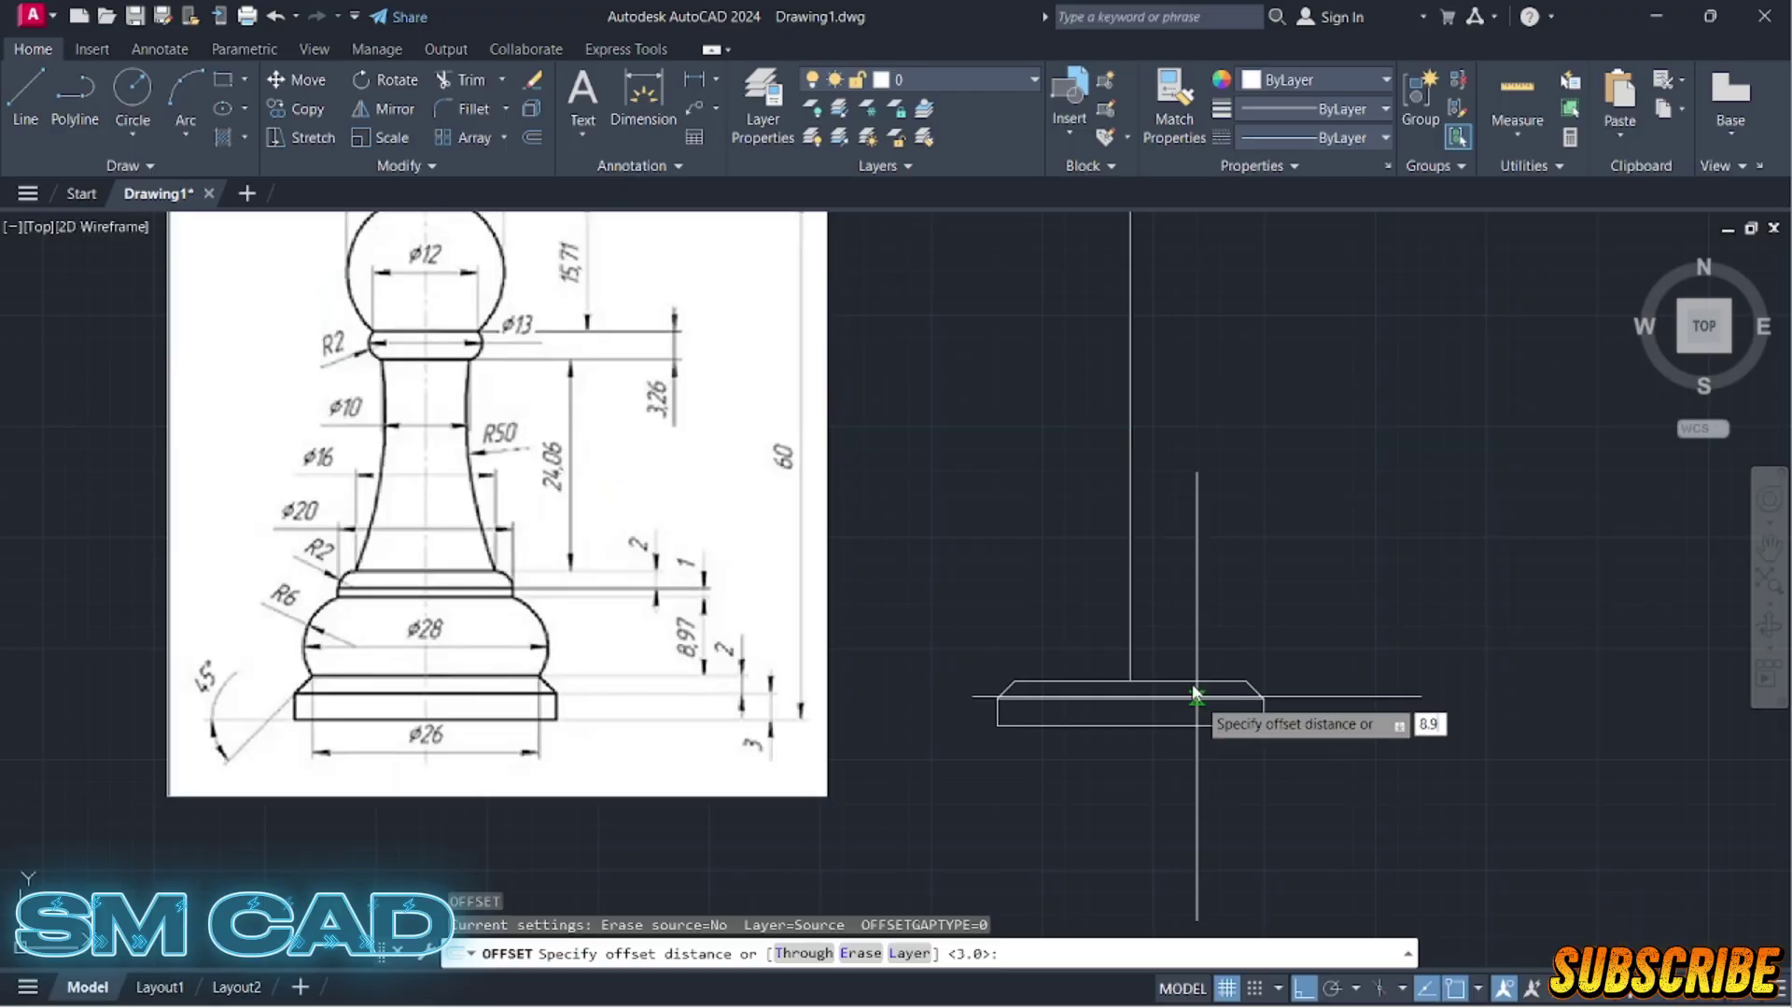
type("7")
key("Return")
left_click(1174, 681)
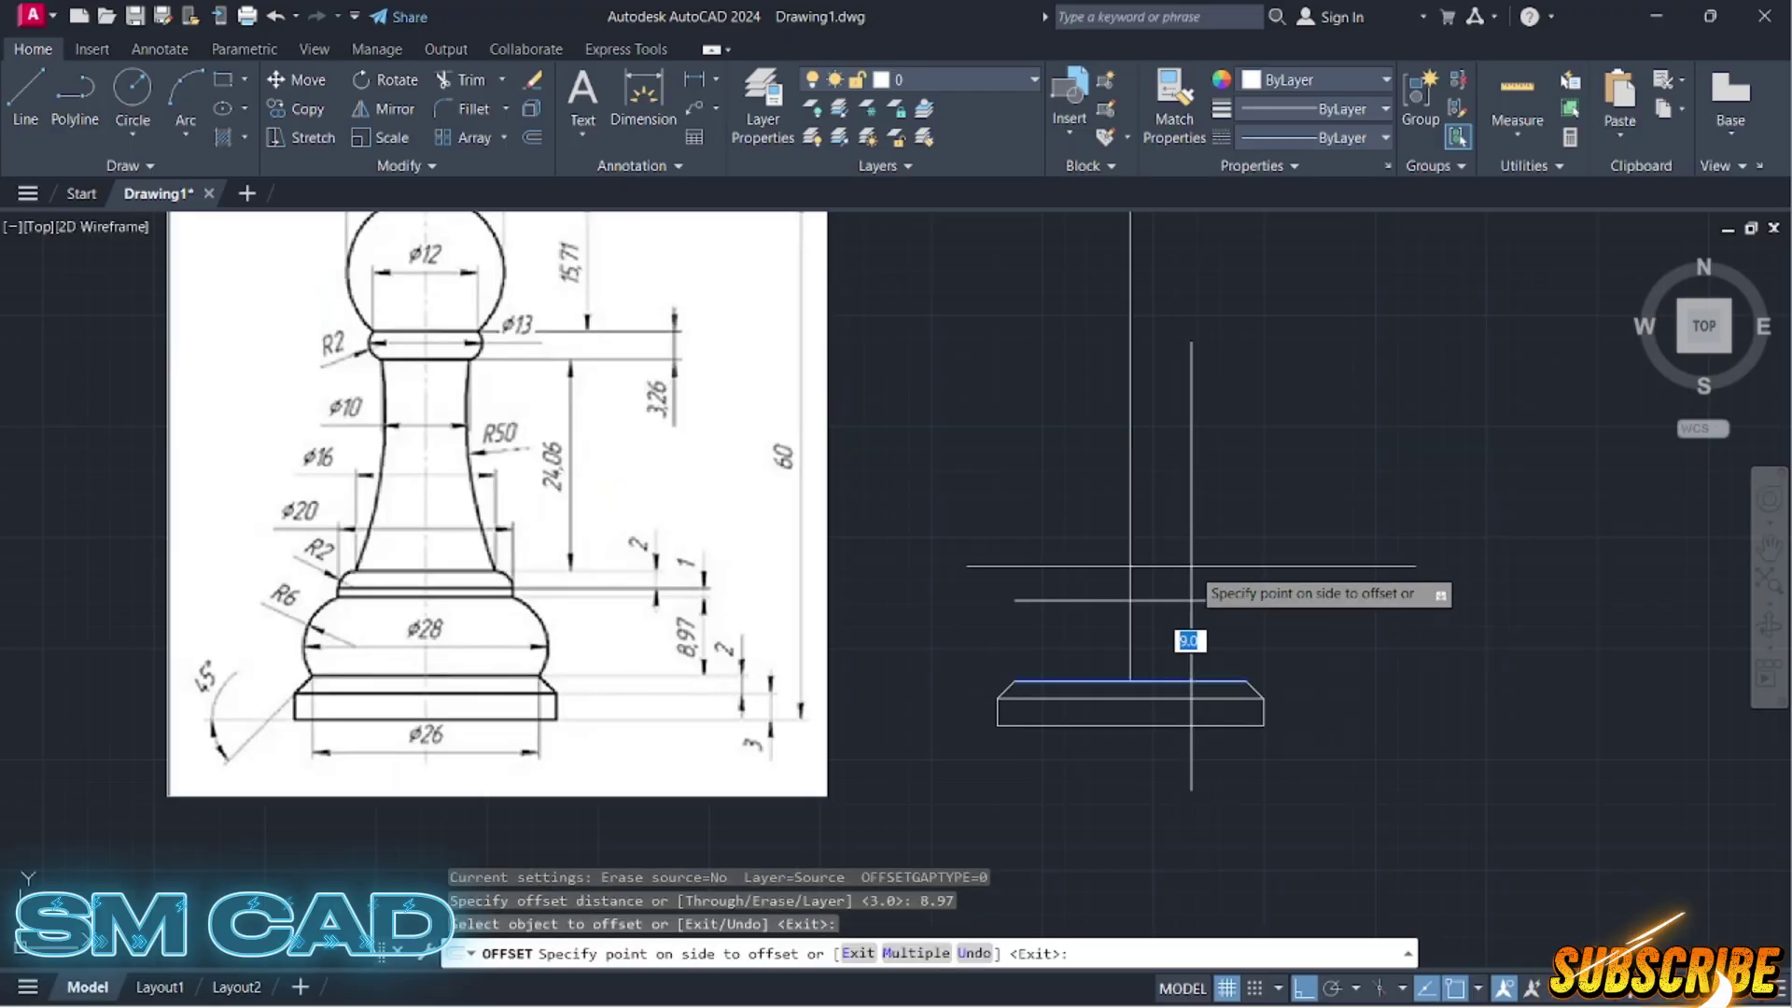
left_click(1191, 566)
key("Escape")
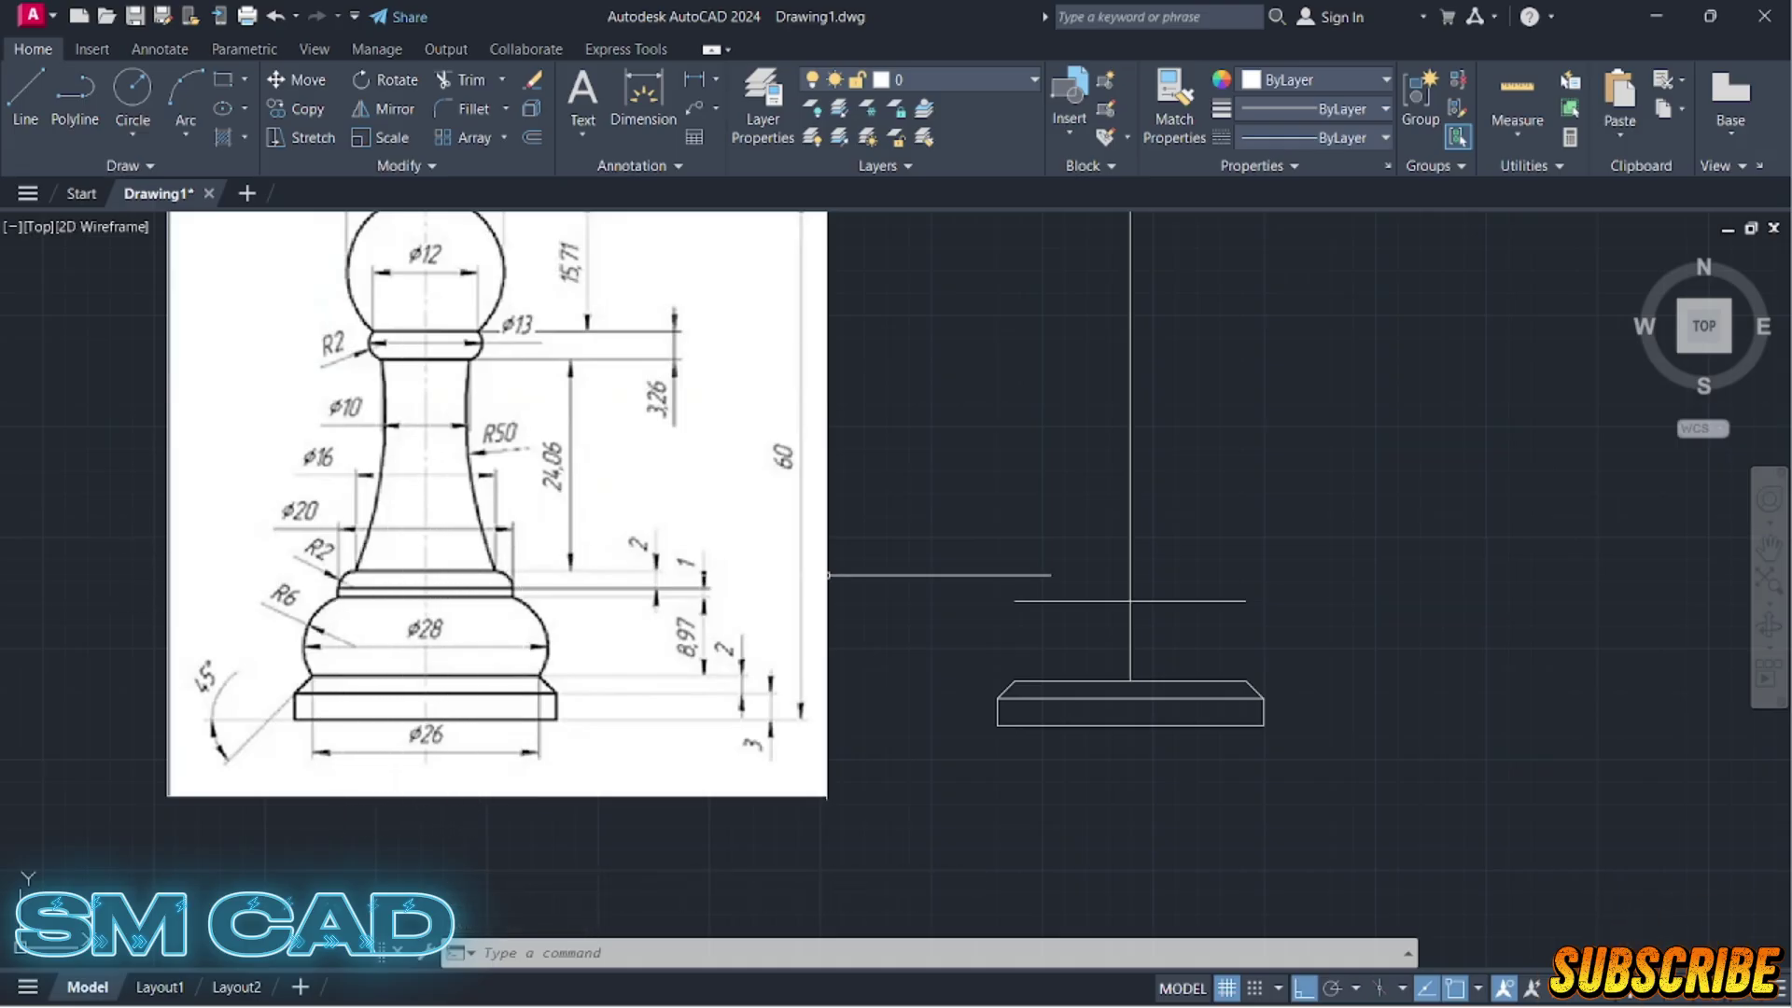
key("Escape")
key("Escape")
key("Escape")
Step: Offset the vertical centre line by 10 to both the left and the right
type("o")
key("Return")
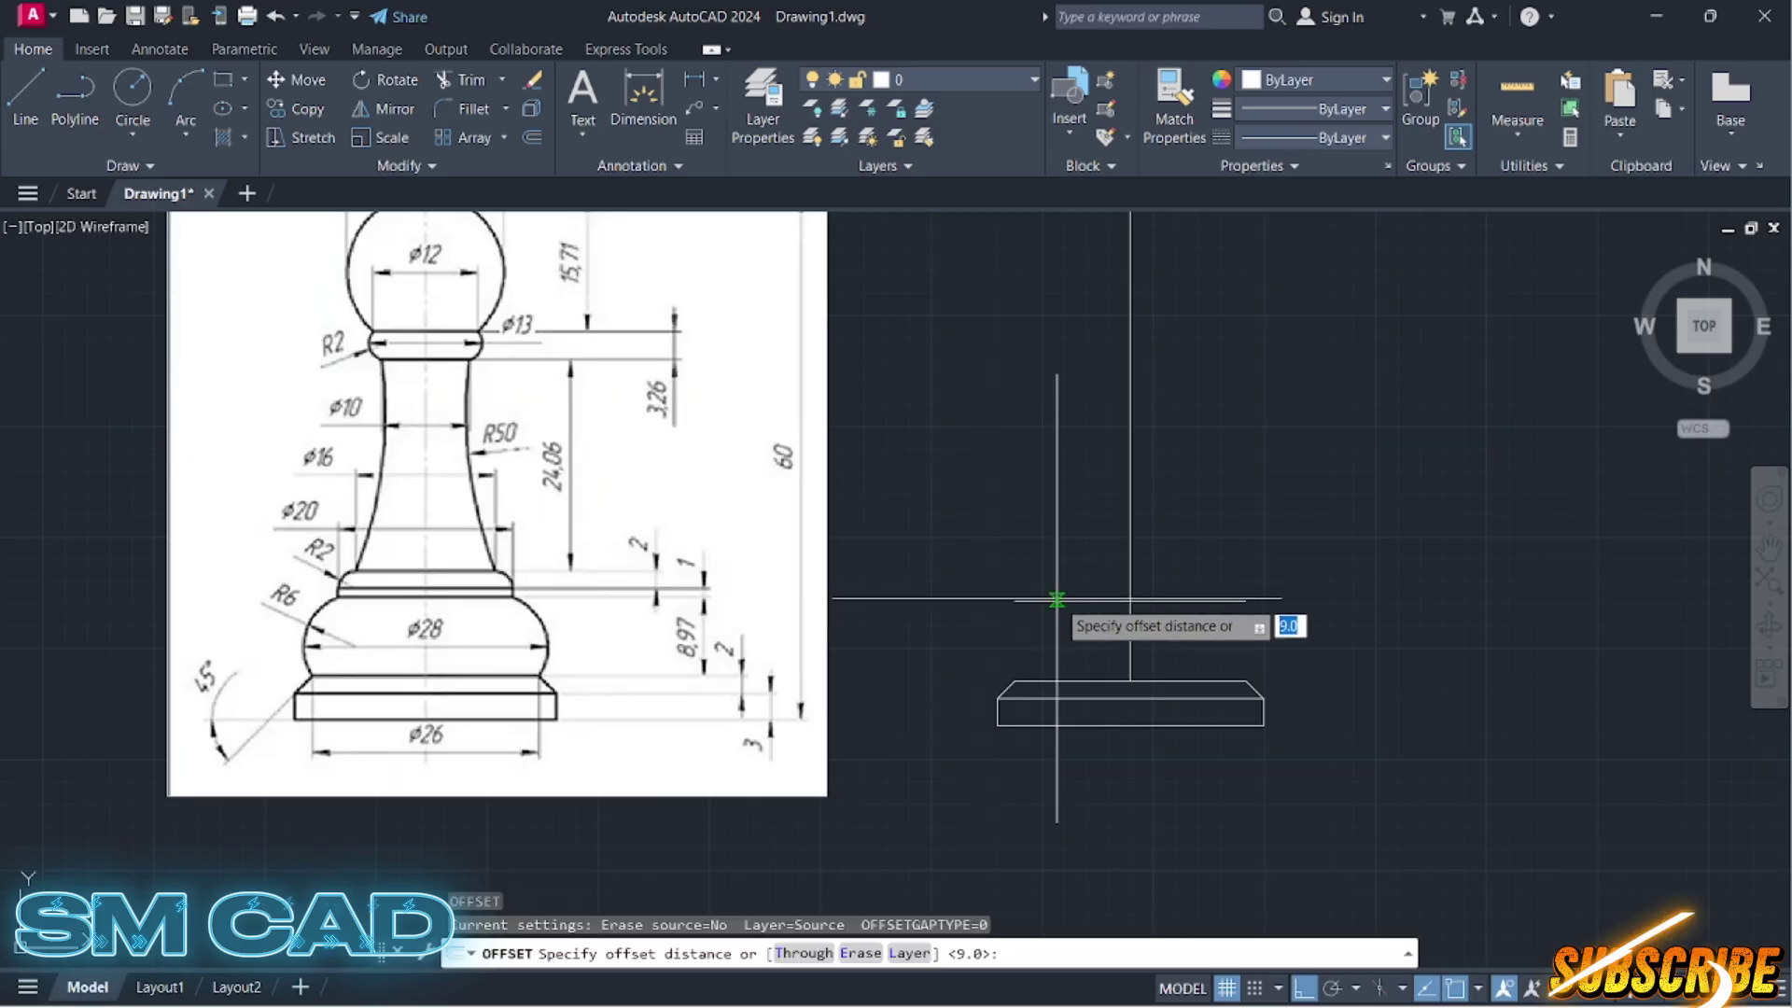
key("Return")
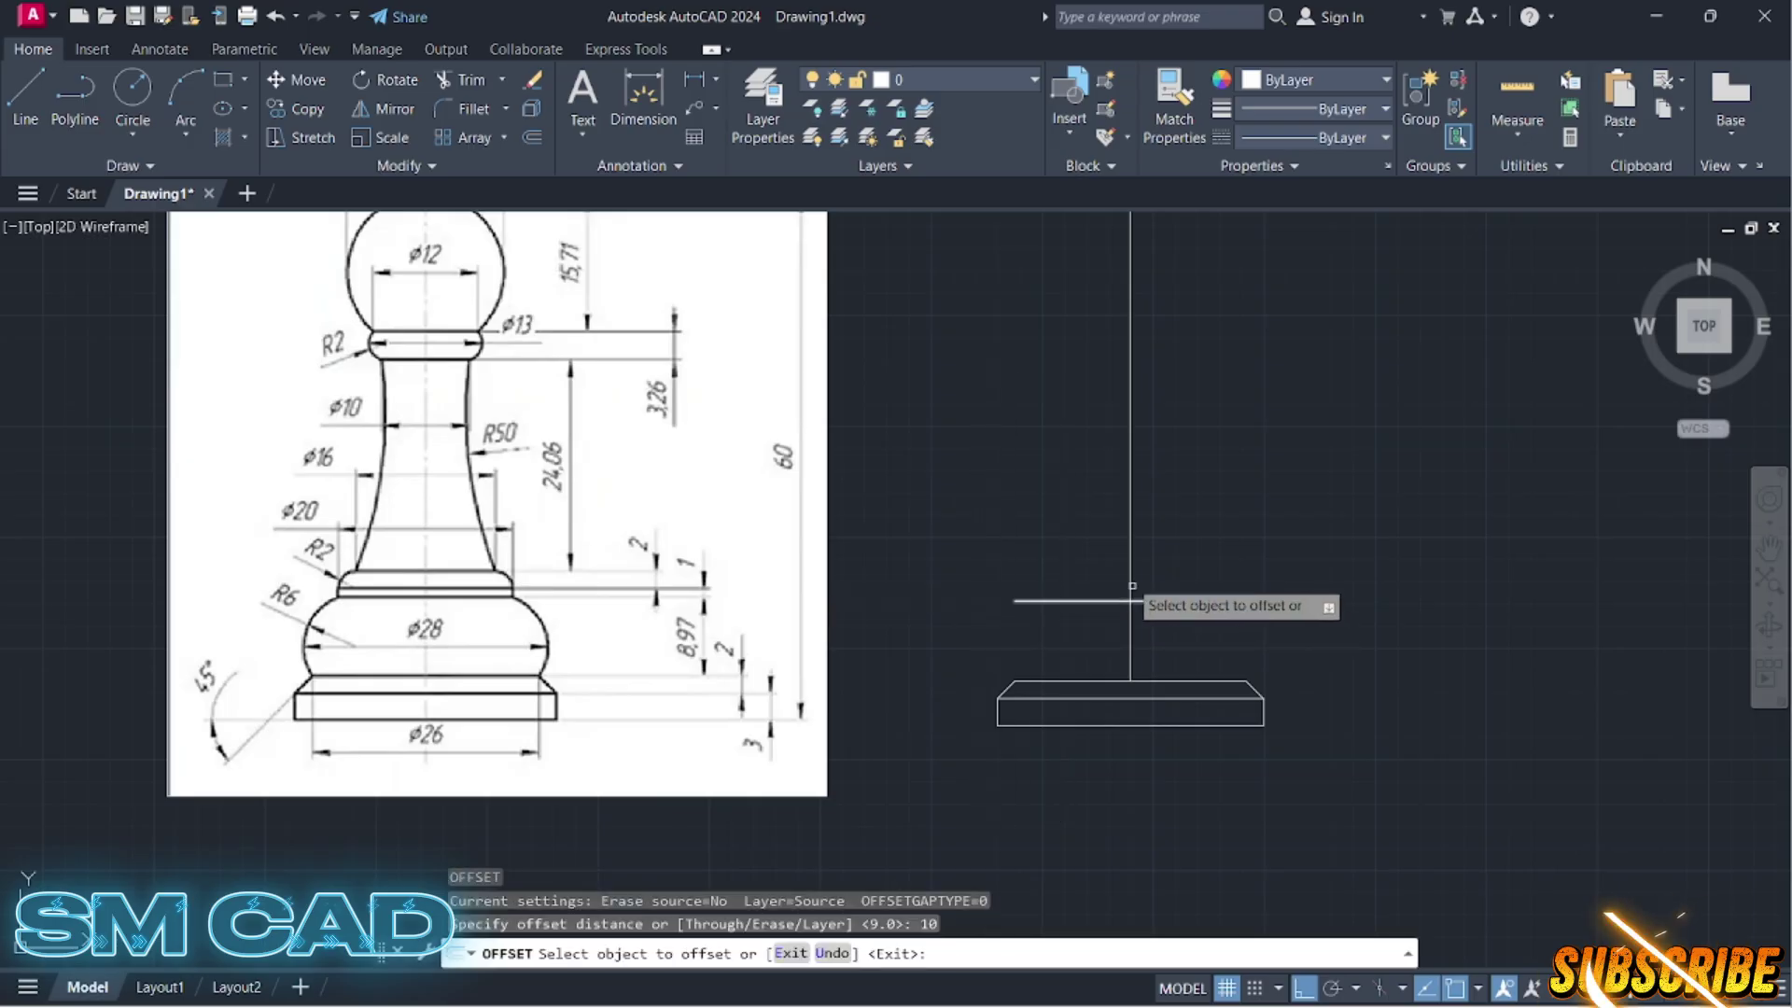
left_click(1220, 556)
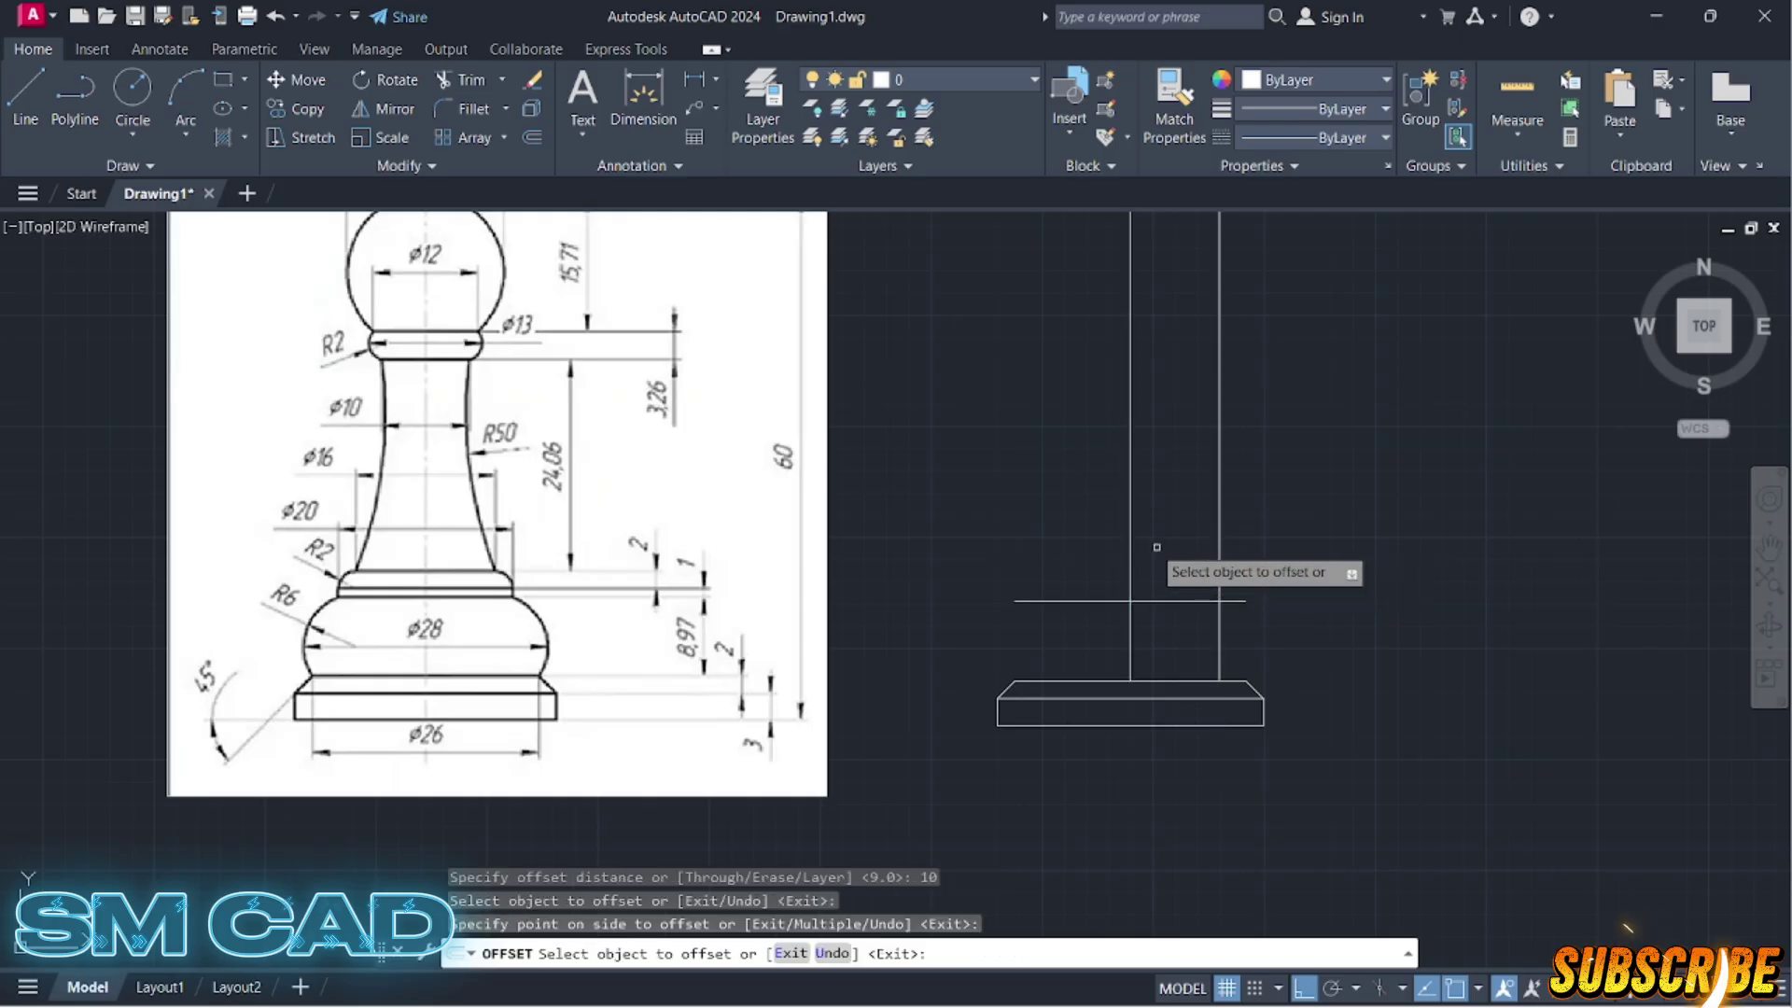
left_click(1131, 544)
left_click(1015, 544)
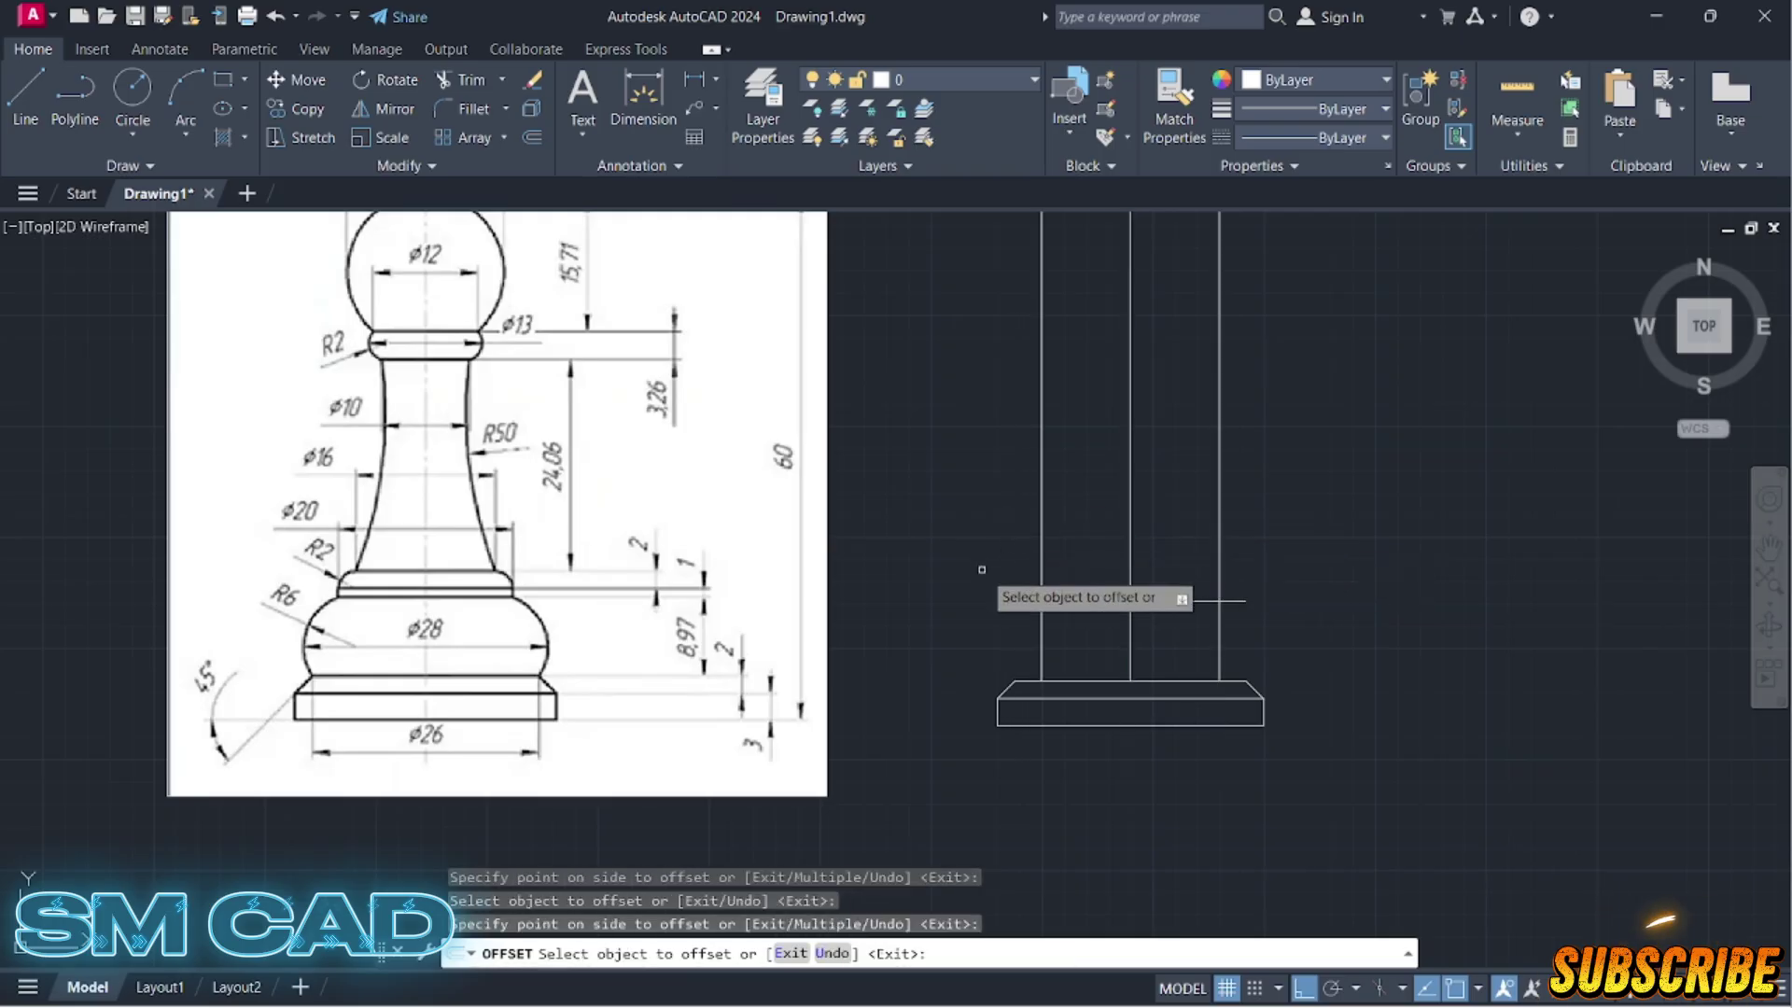
key("Escape")
key("Escape")
key("Escape")
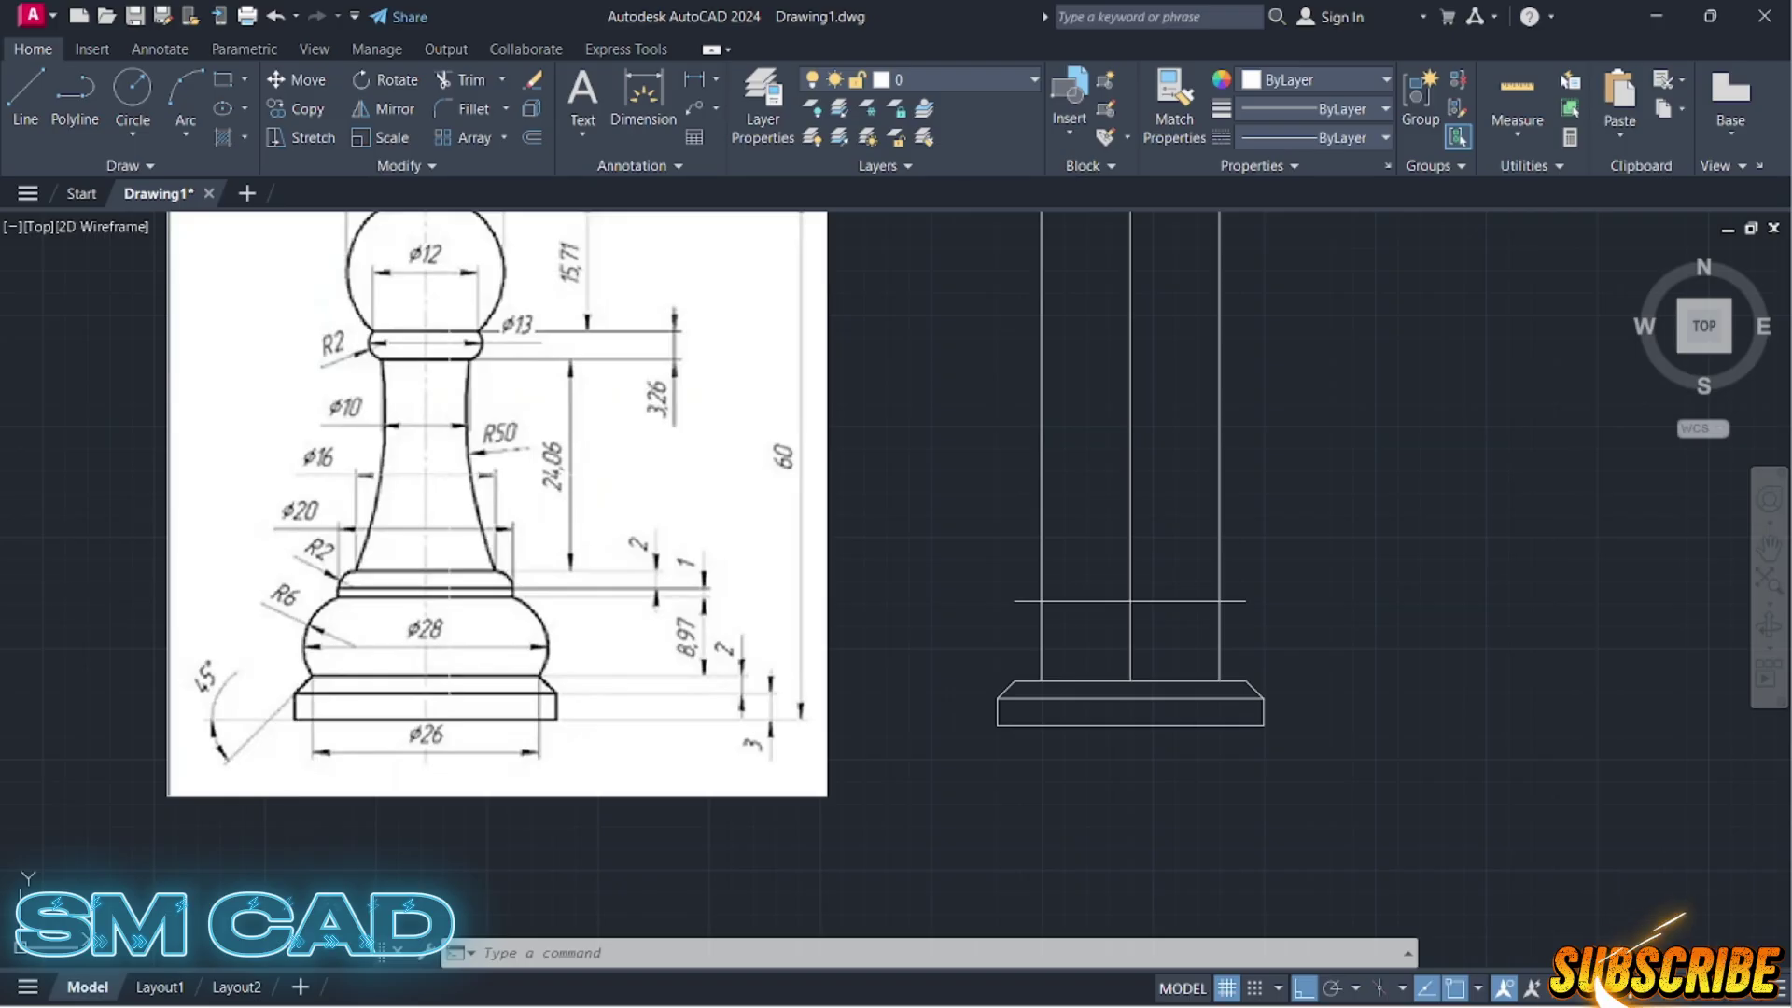
Step: Draw a Start, End, Radius arc of radius 6 from the left offset line's intersection with the upper horizontal line to the base's top left corner
left_click(187, 138)
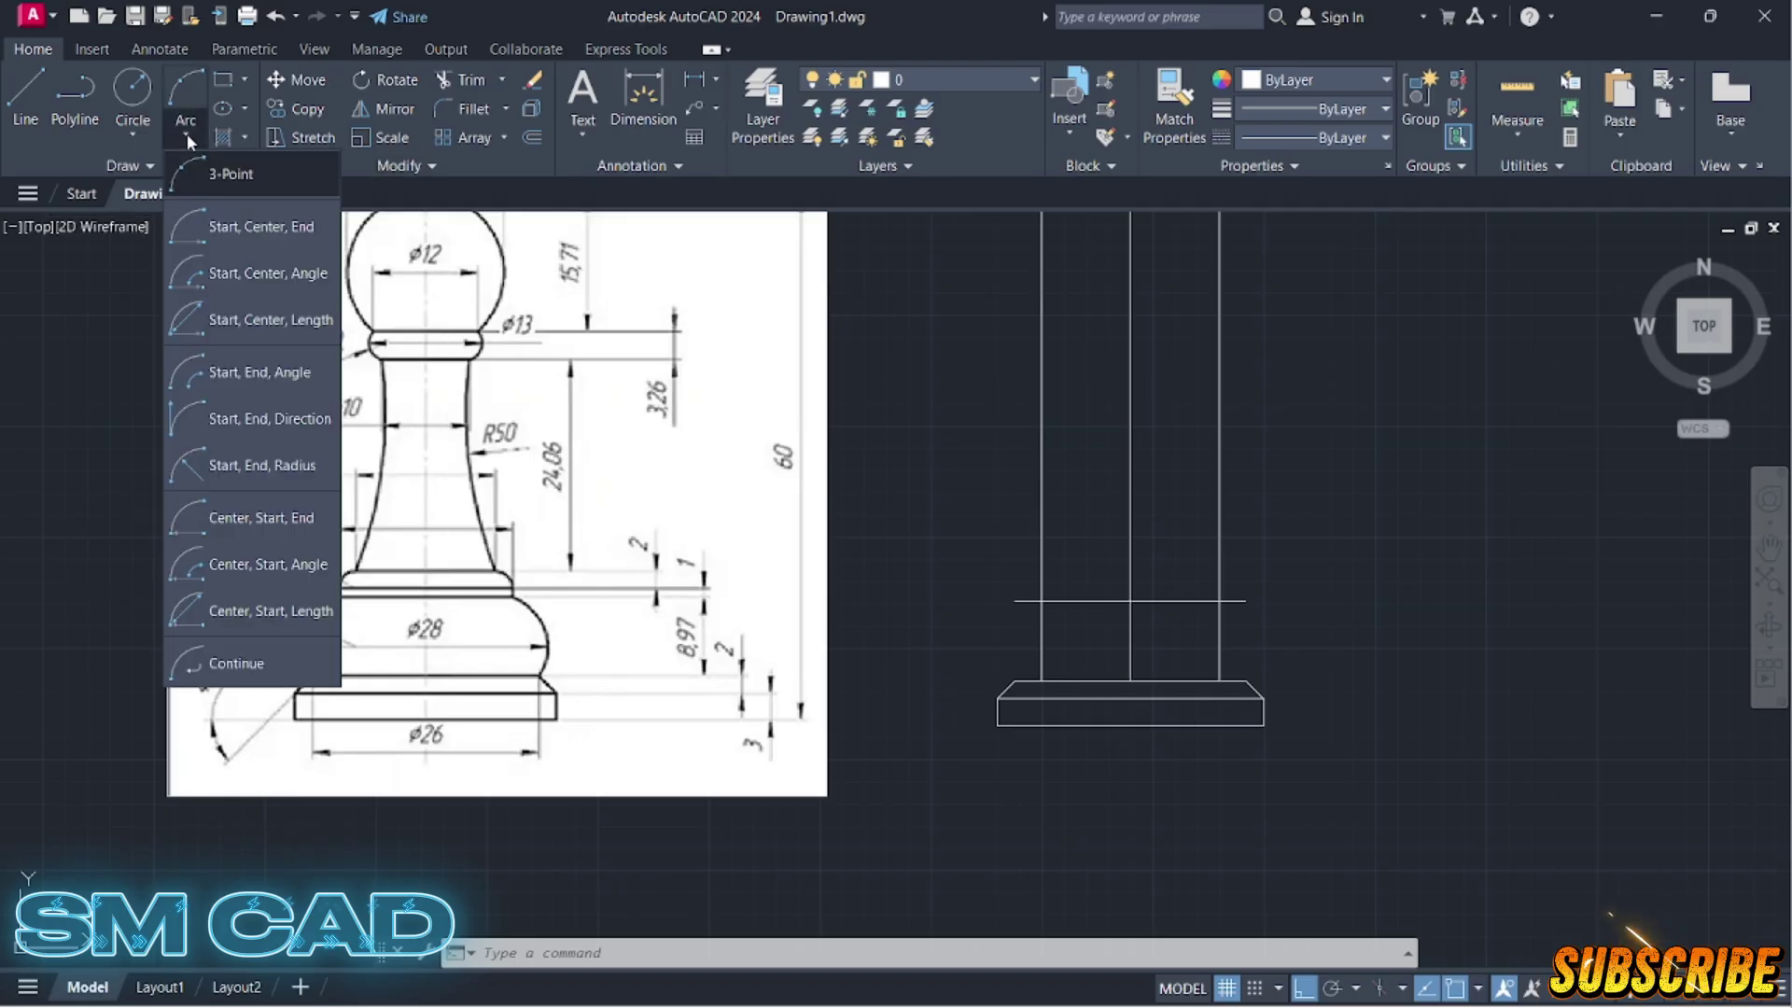
left_click(216, 467)
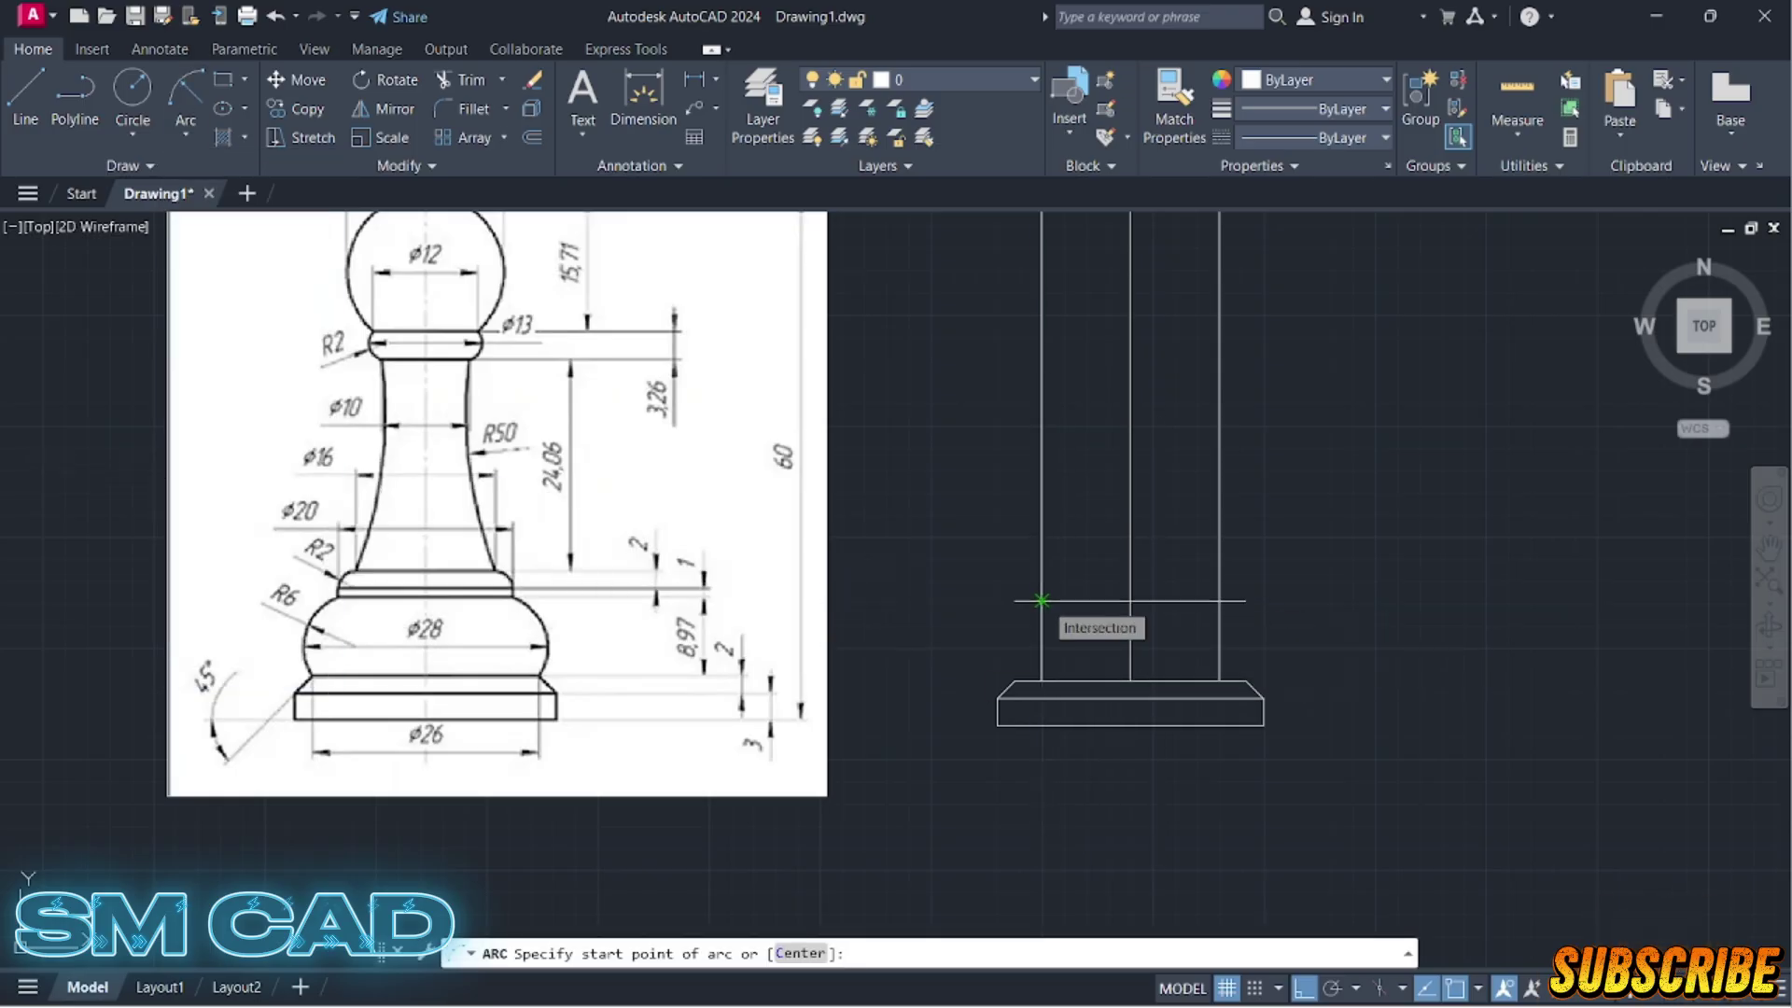
left_click(1042, 600)
left_click(1015, 681)
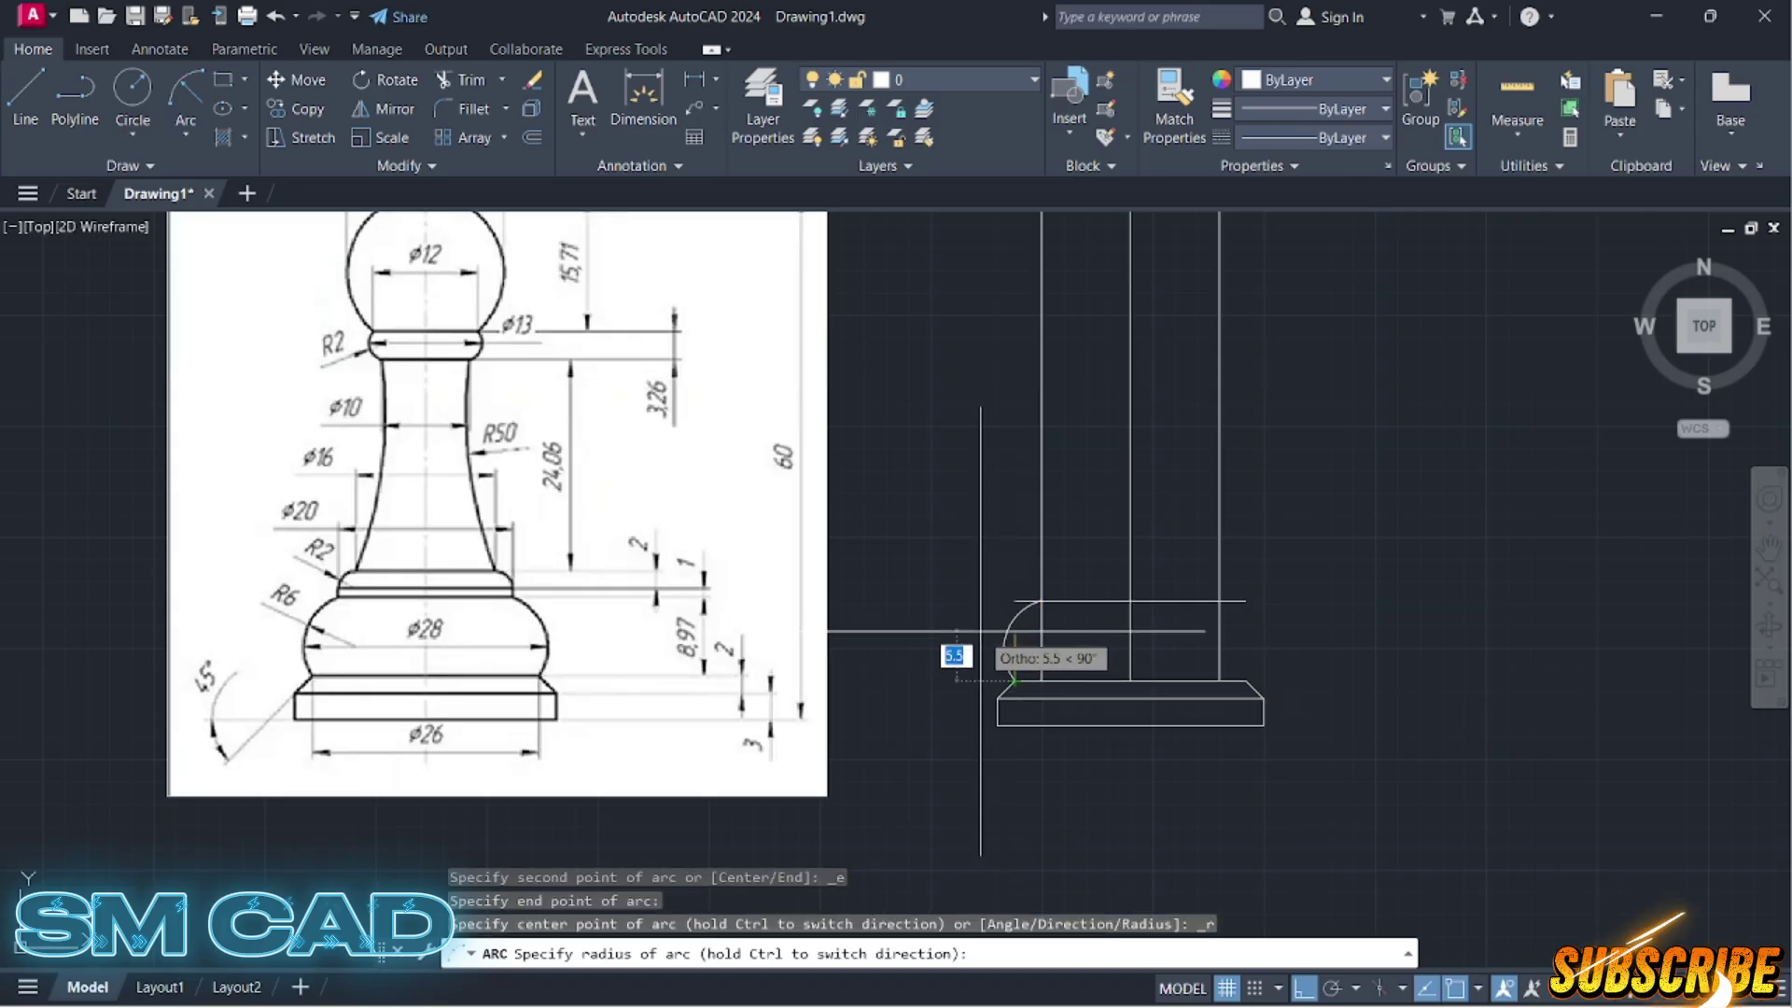
type("6")
key("Return")
key("Escape")
key("Escape")
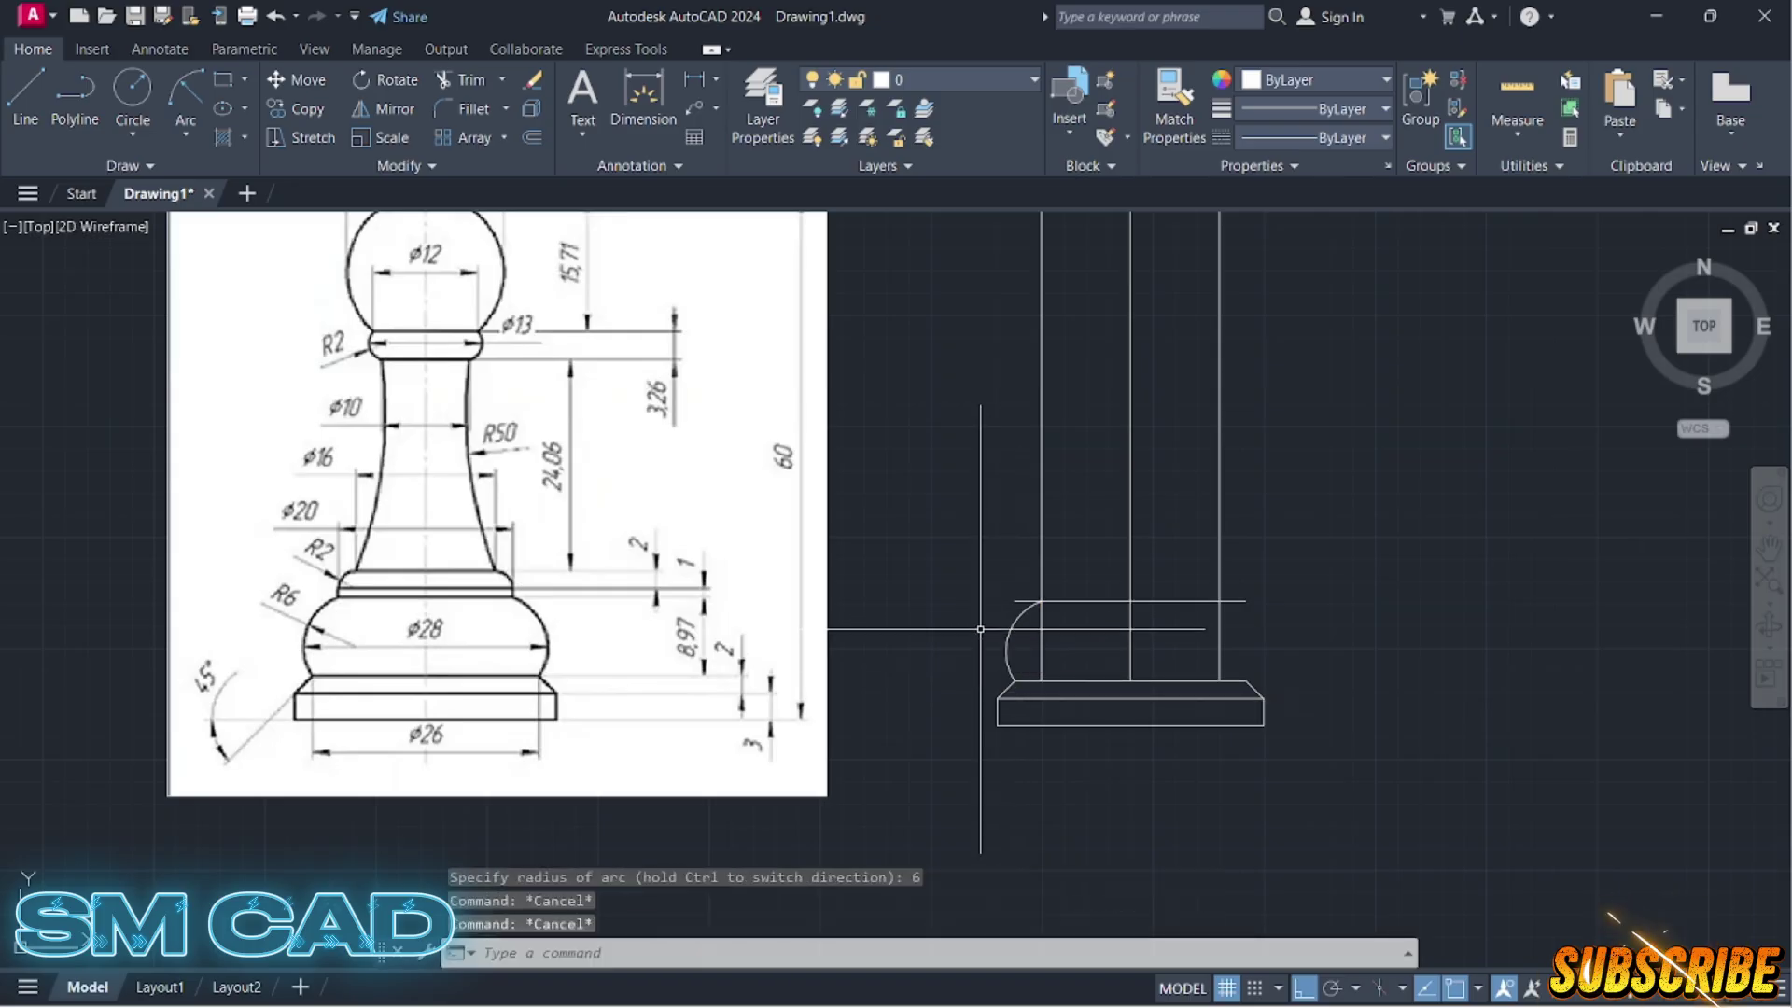
Step: Mirror the radius 6 arc across the vertical centre line, keeping the original
type("MI")
key("Return")
left_click(1009, 654)
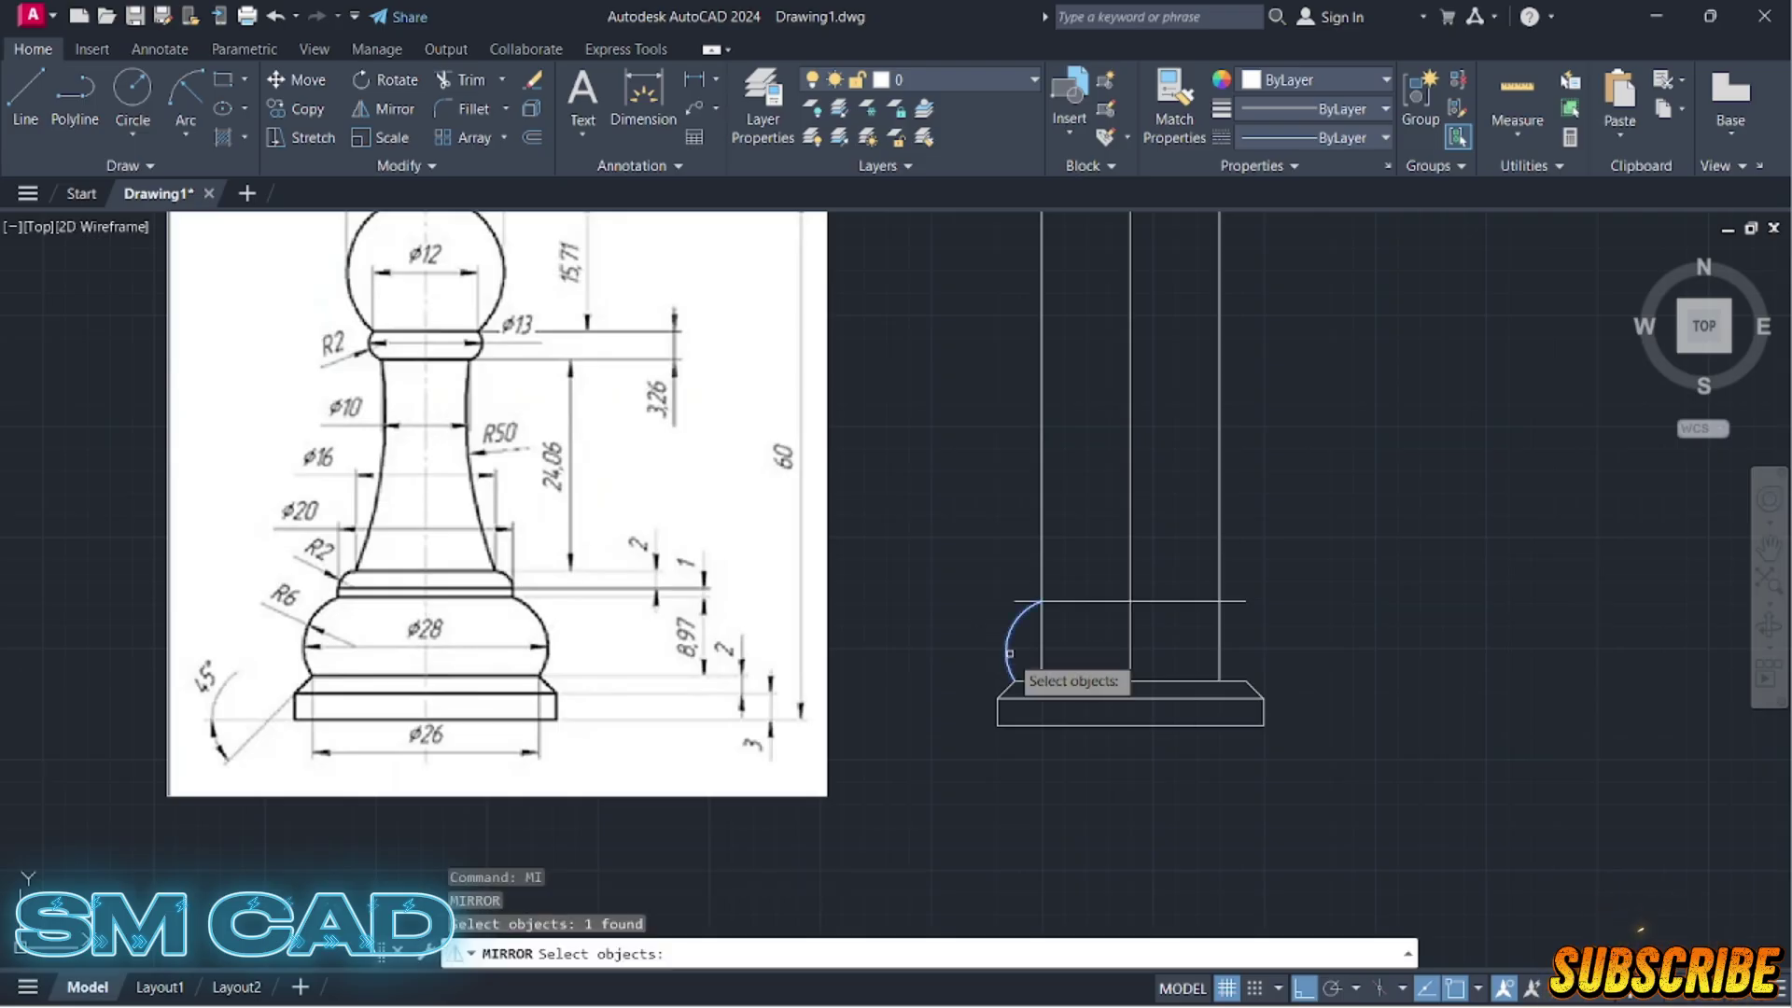
key("Return")
left_click(1131, 602)
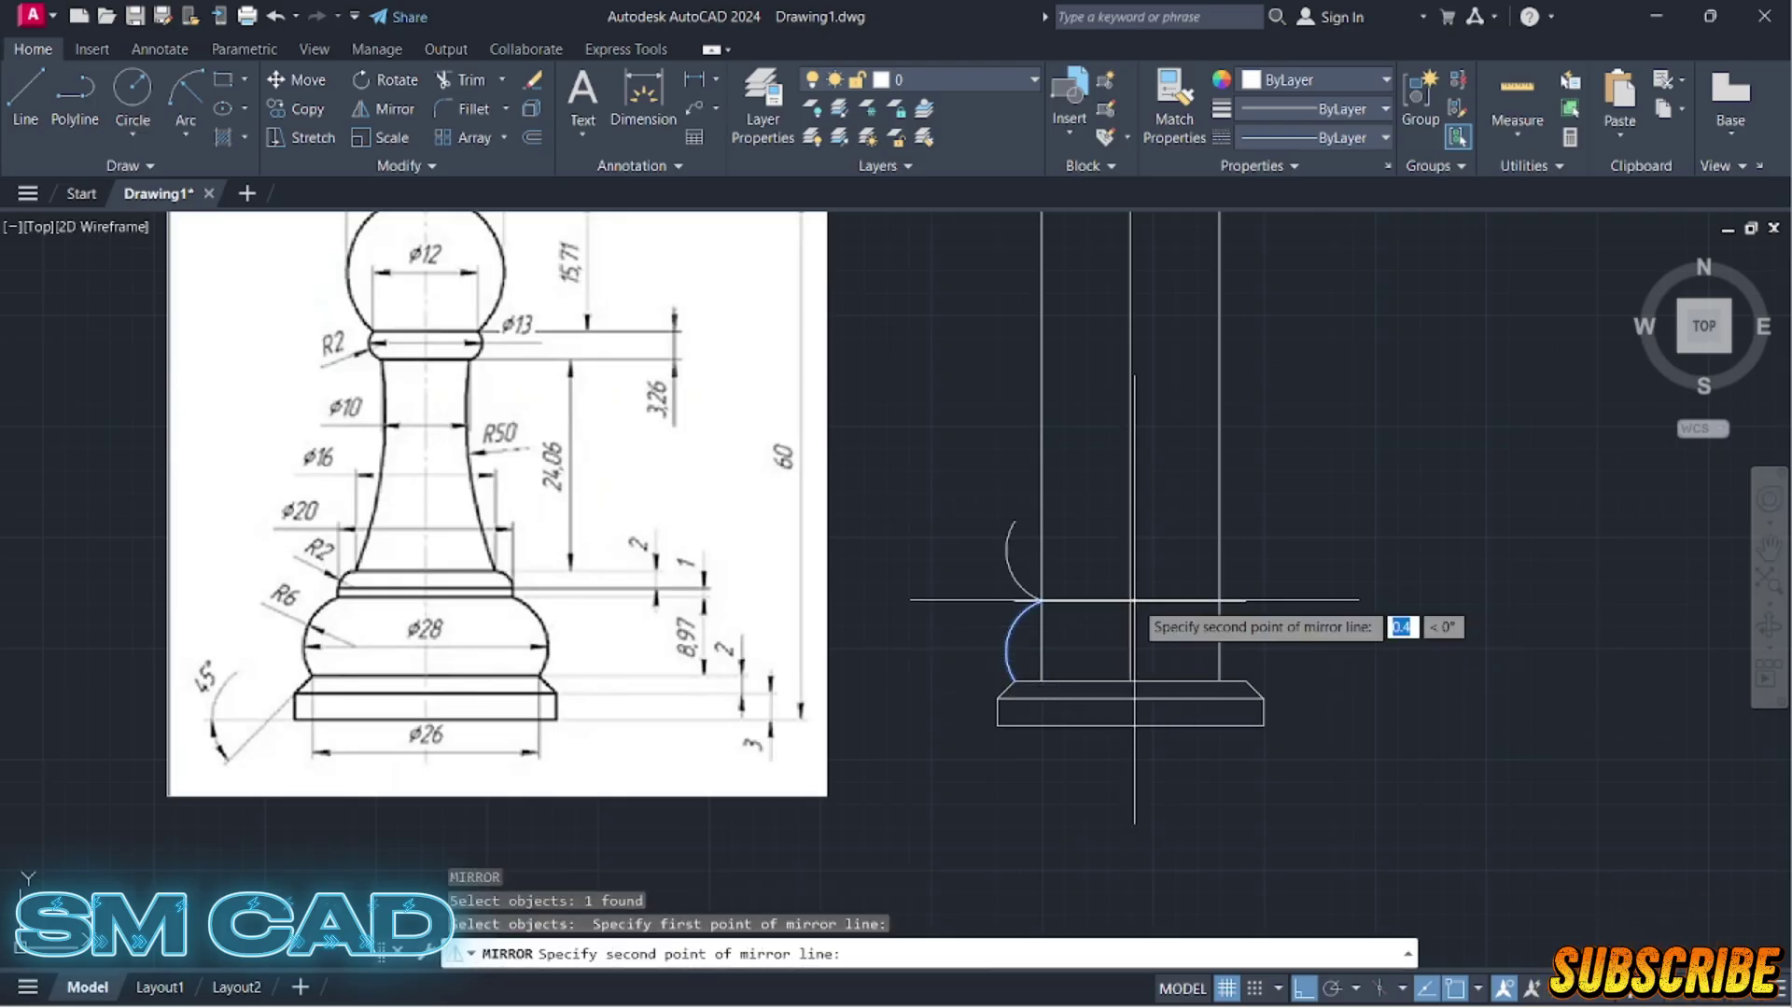
left_click(1130, 696)
key("Return")
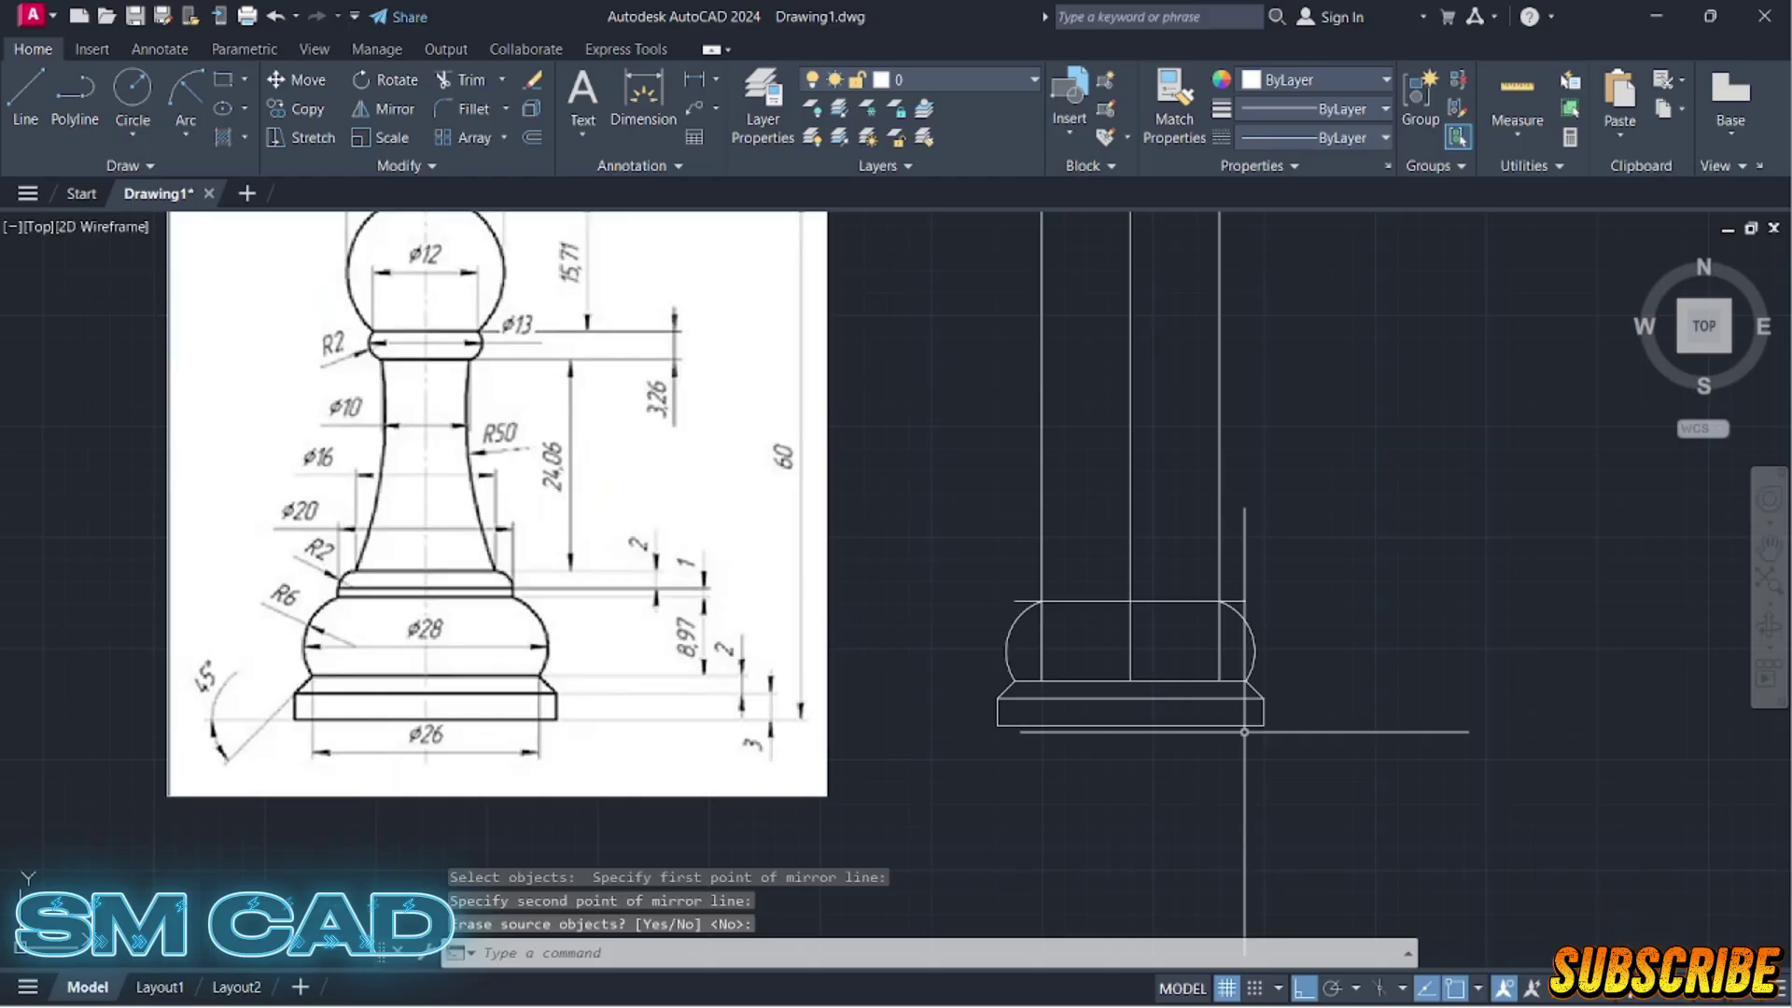
key("Escape")
key("Escape")
Step: Trim the two outer vertical lines between the arcs and the overhanging ends of the horizontal line above them
key("Return")
left_click(1219, 644)
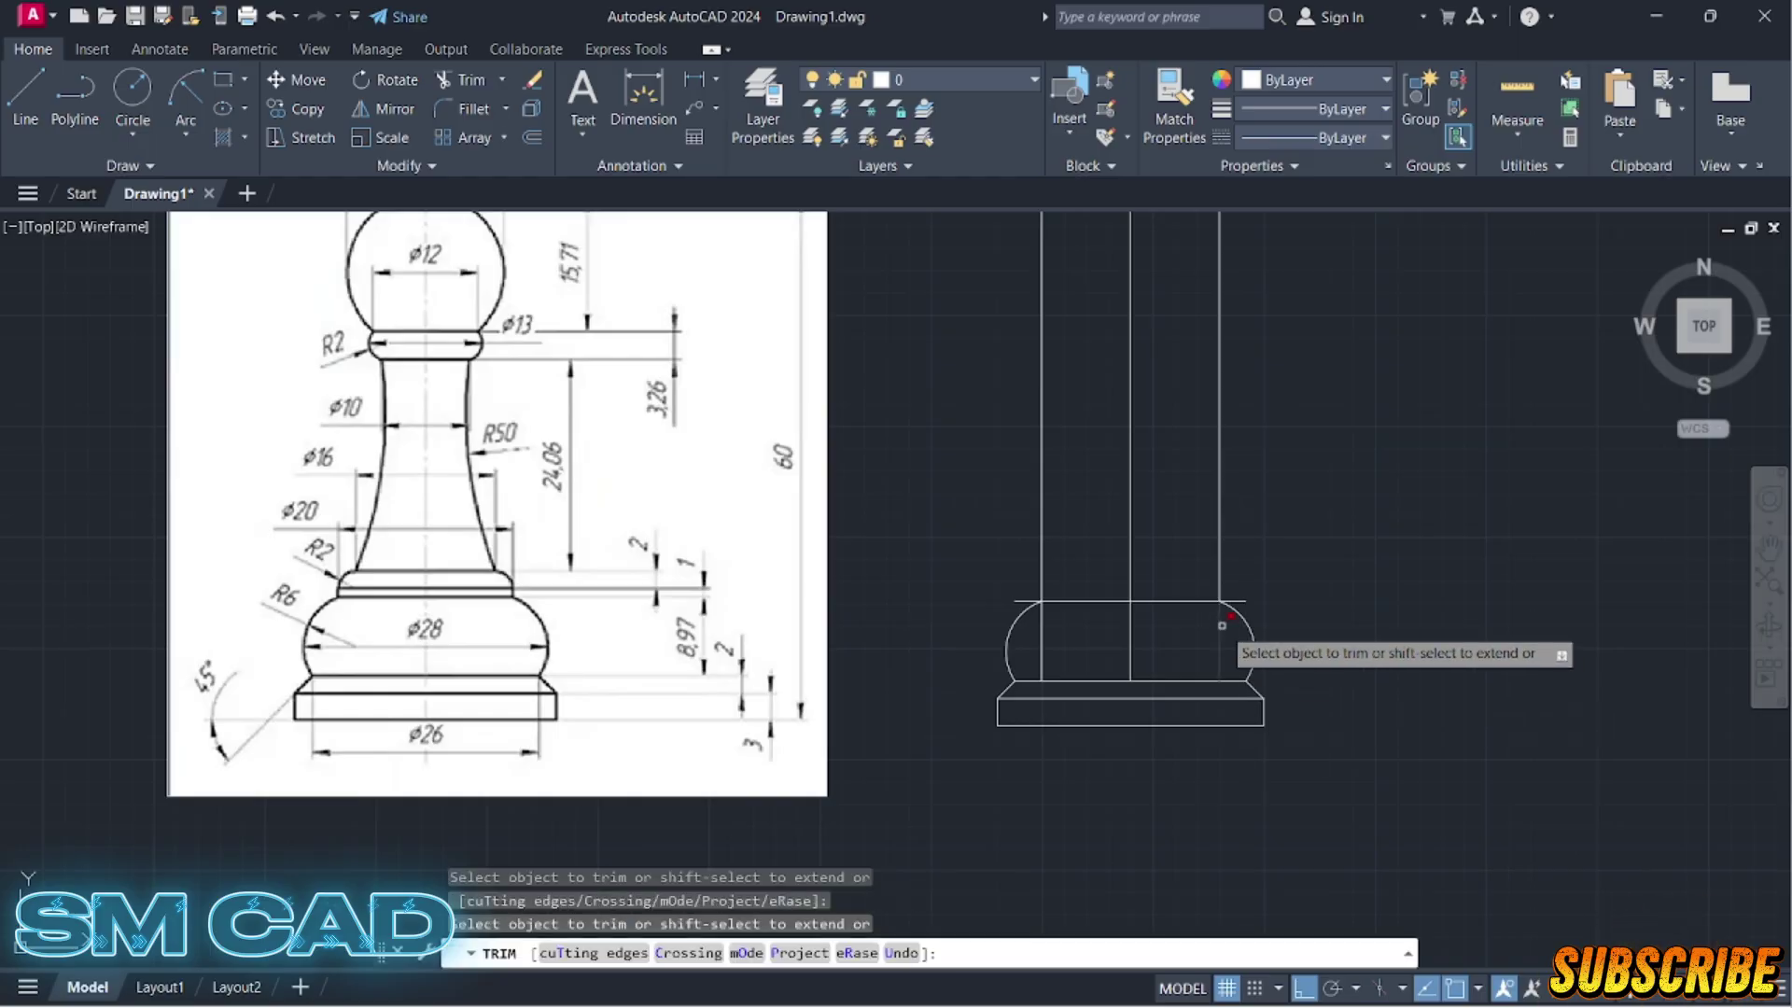
left_click(1052, 647)
left_click(1041, 673)
key("Escape")
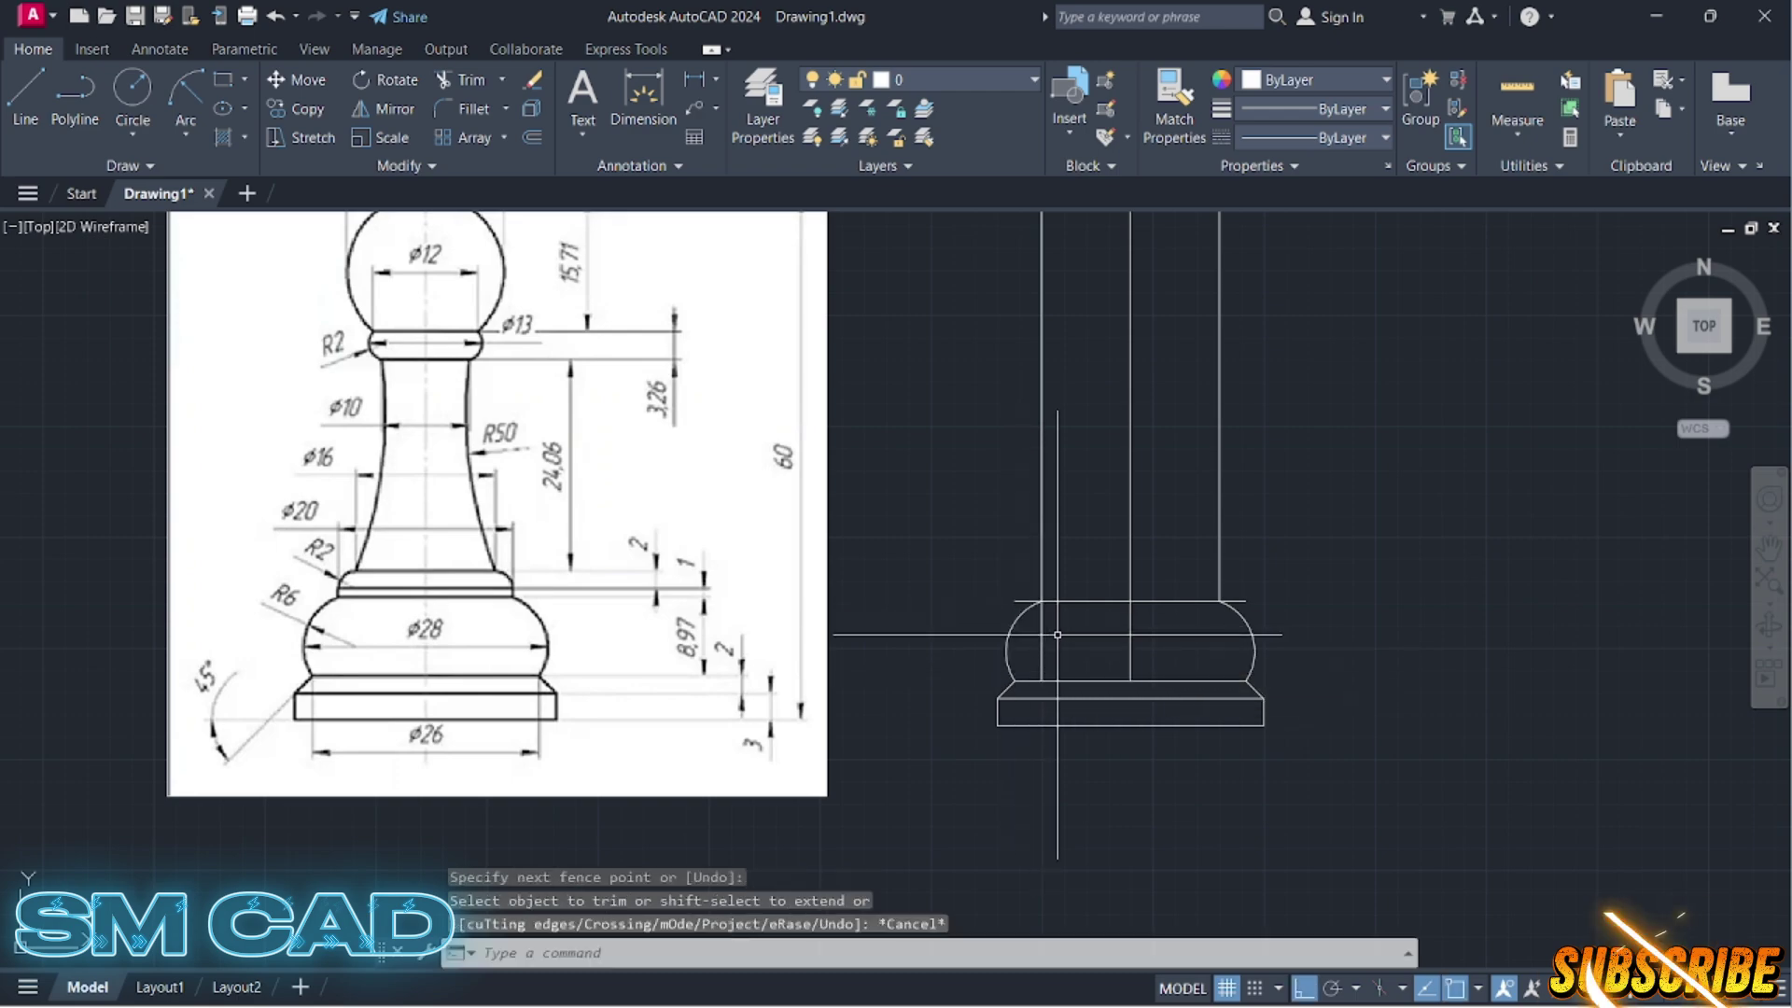
key("Escape")
type("tr")
key("Return")
left_click(1042, 654)
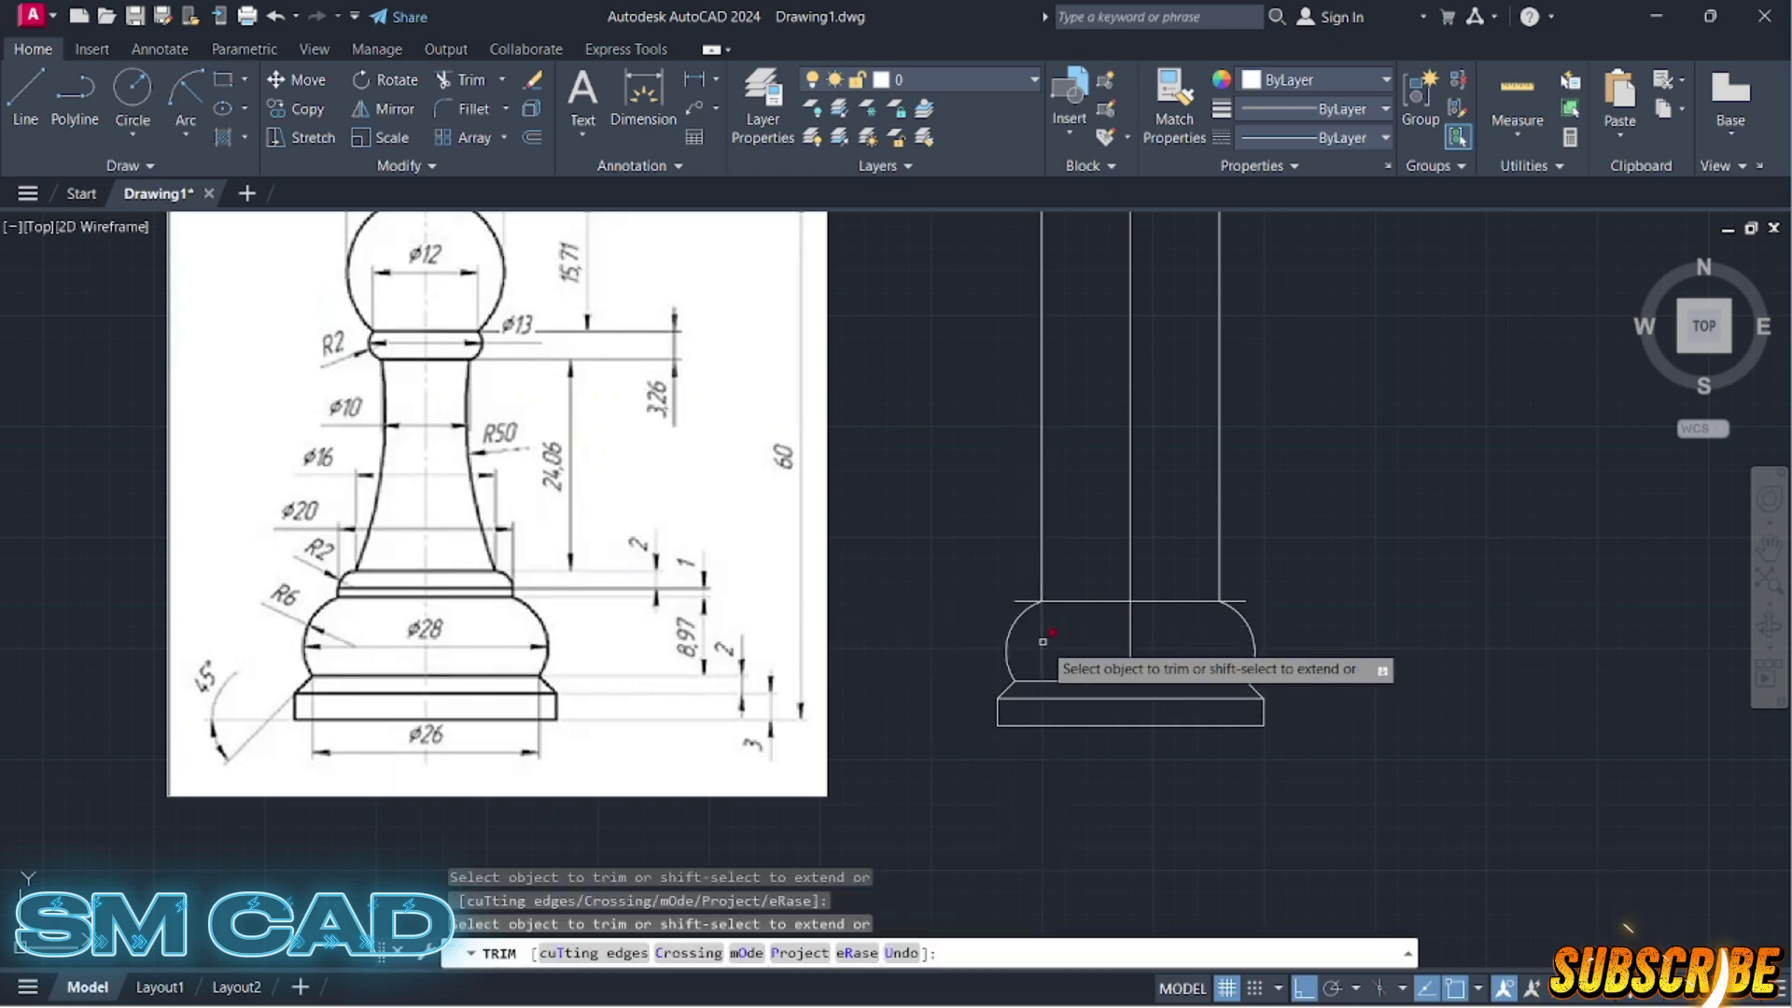
left_click(1234, 602)
key("Escape")
key("Escape")
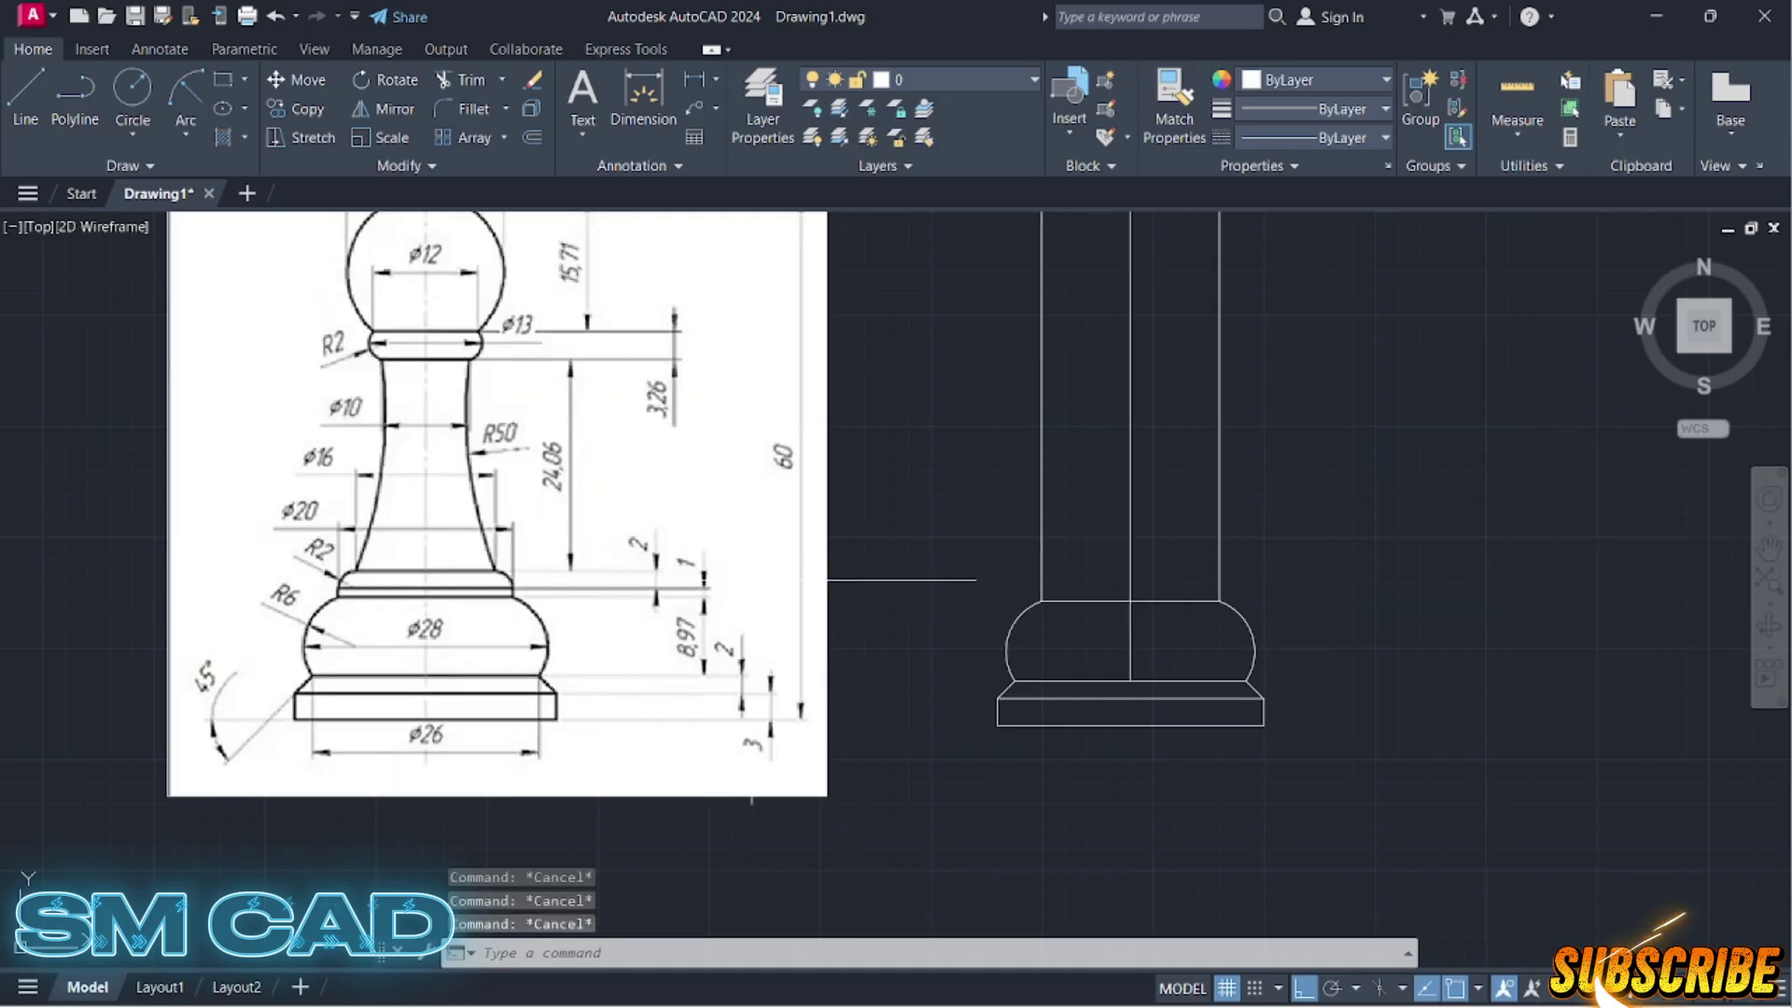
Step: Offset the horizontal line joining the tops of the two arcs upward by 1
type("o")
key("Return")
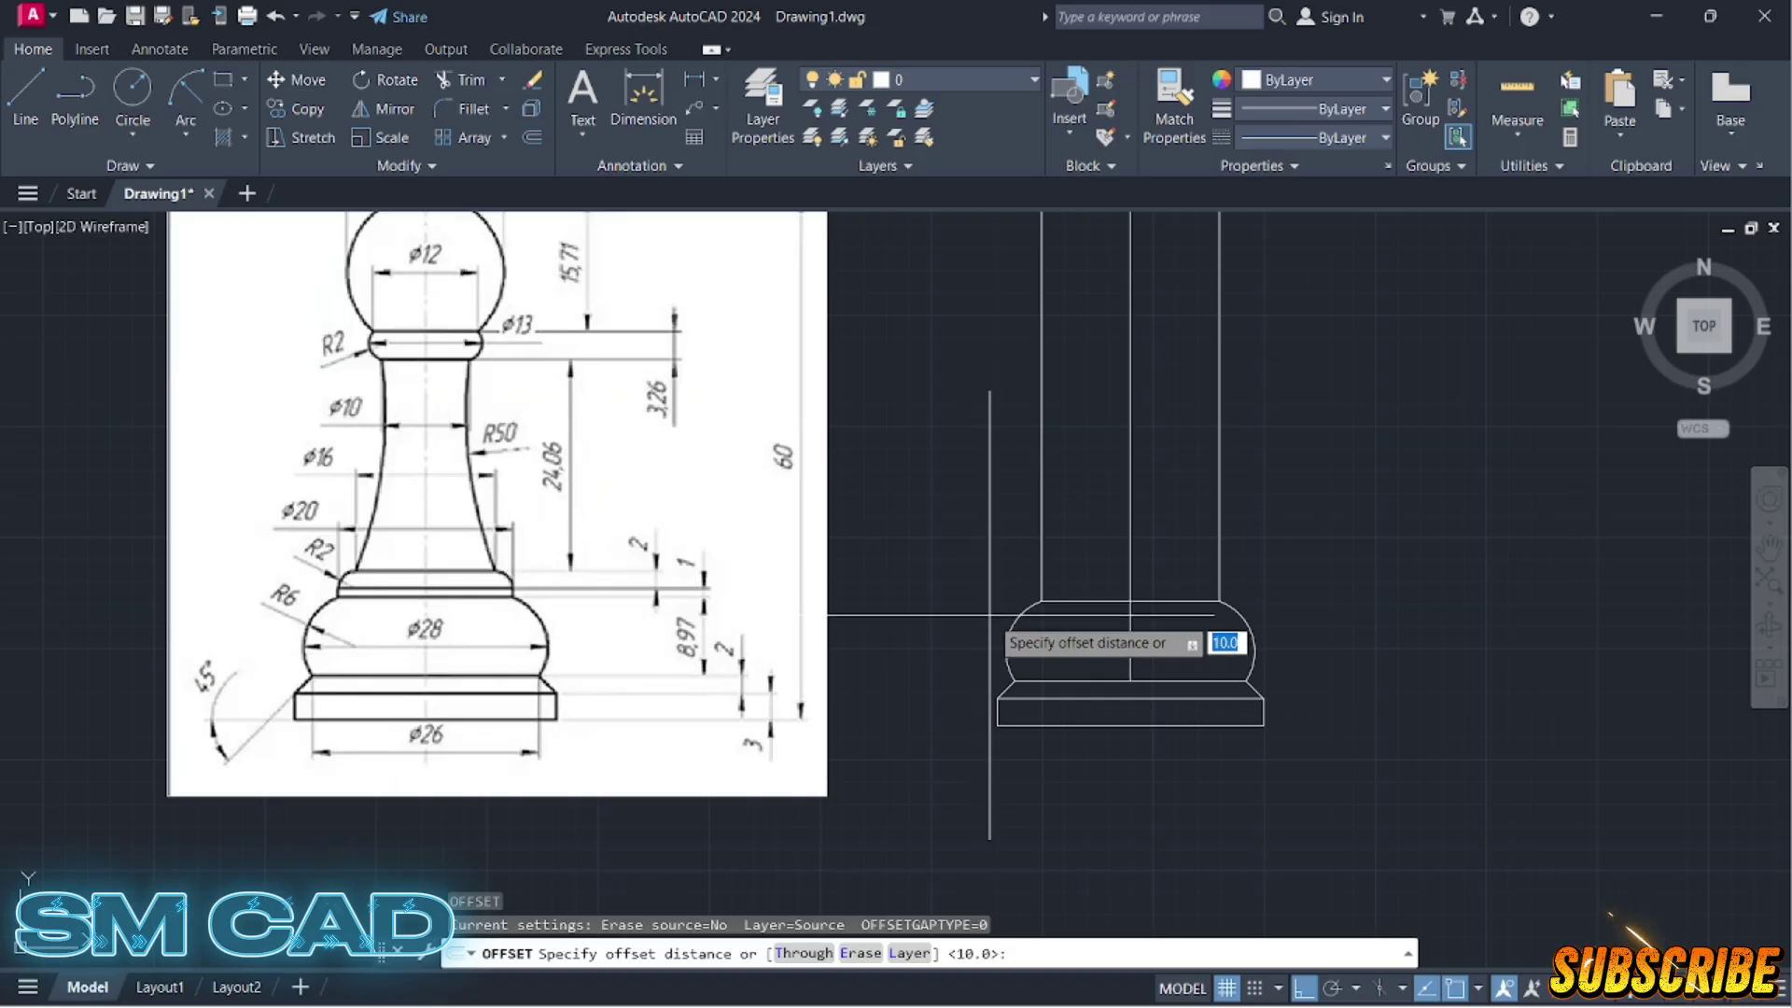
type("1")
key("Return")
left_click(1079, 599)
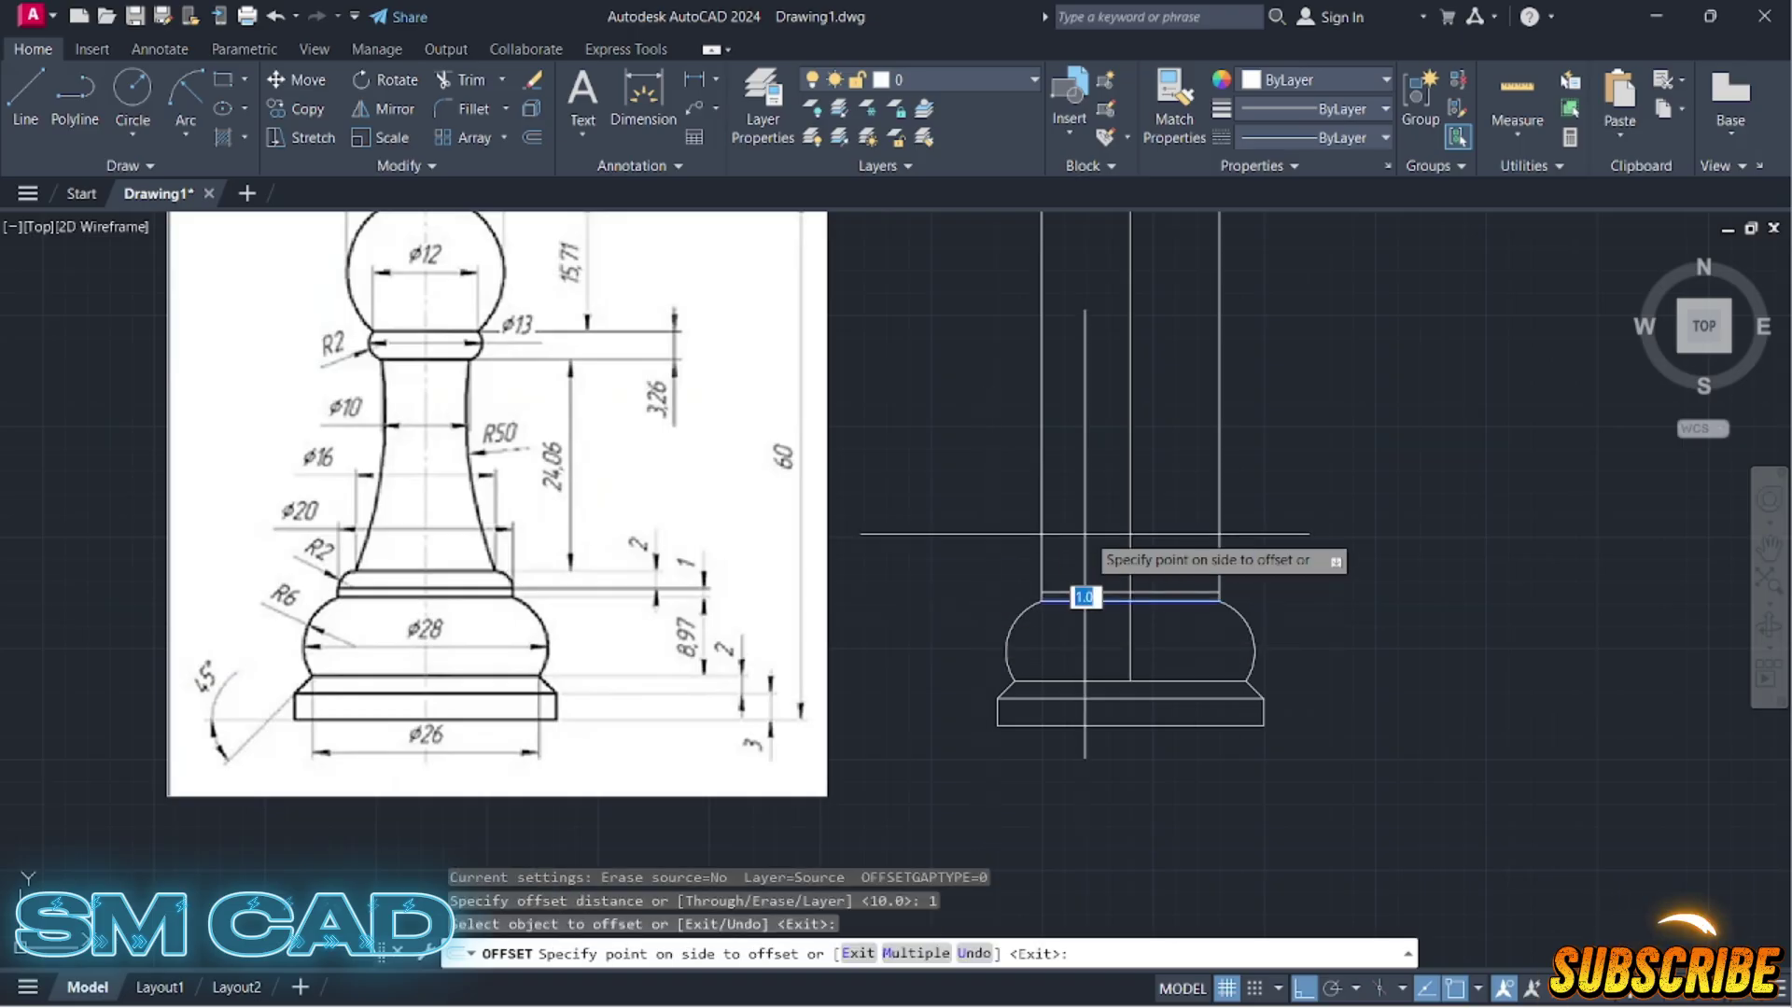
left_click(1089, 560)
key("Return")
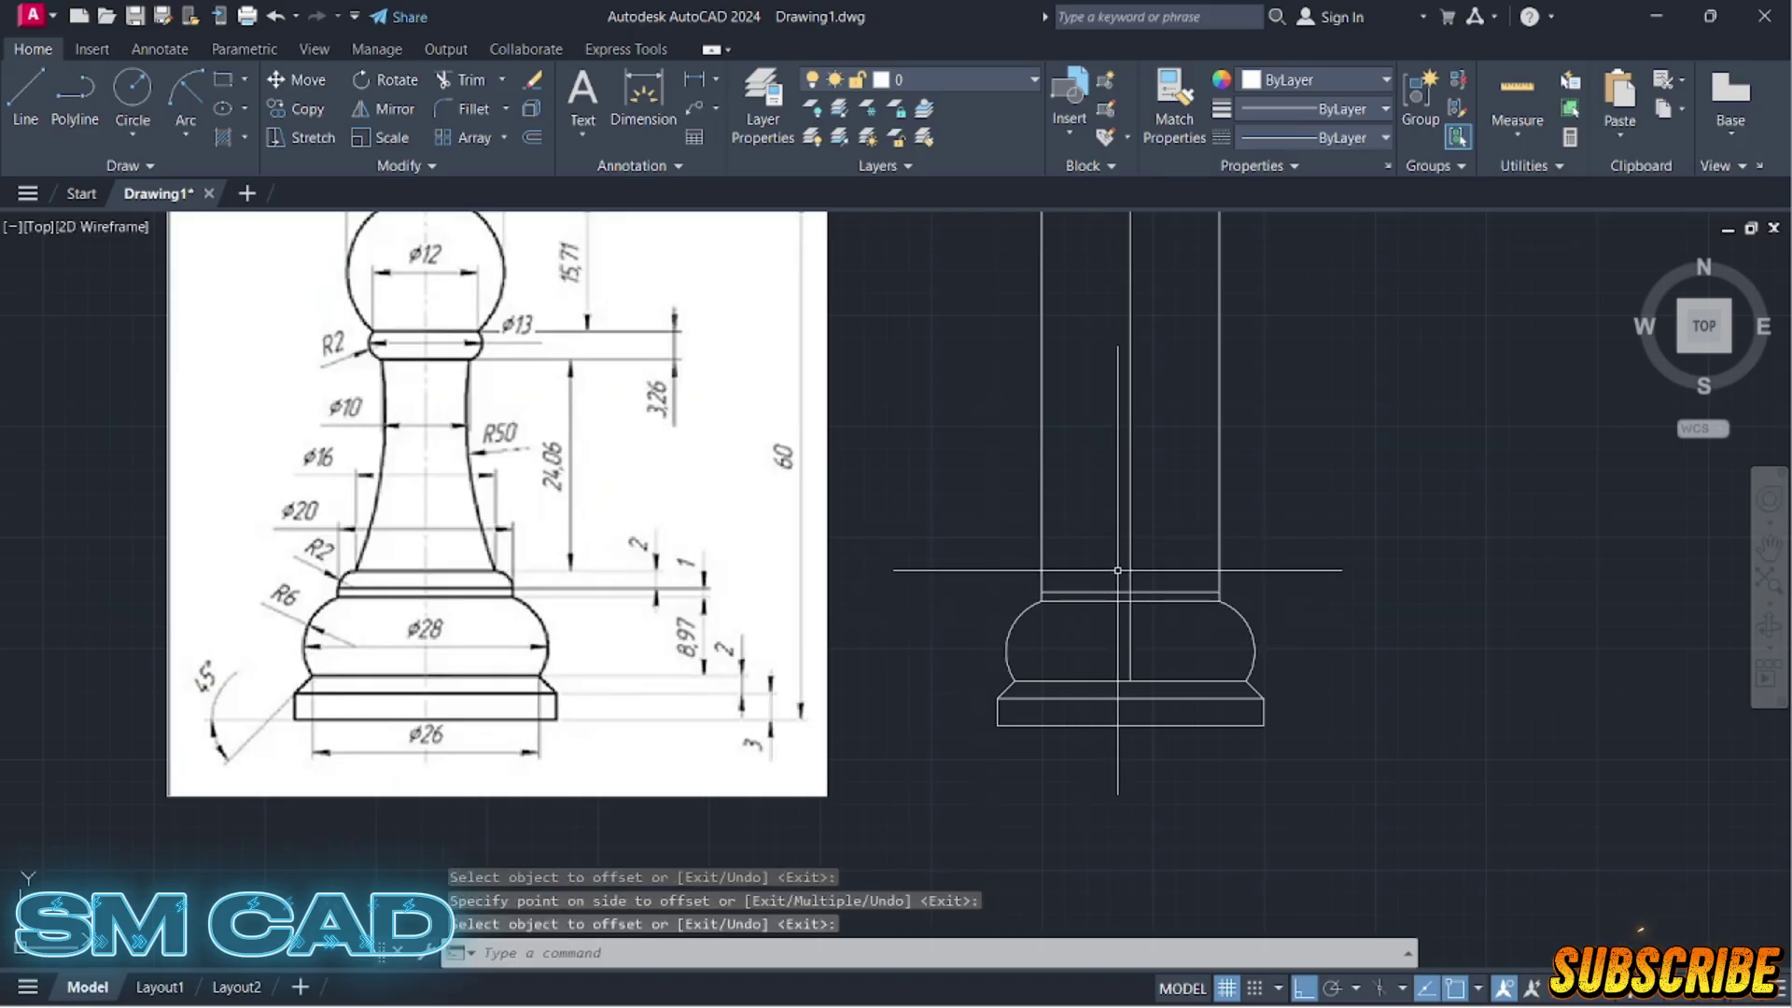
Step: Offset the new upper horizontal line of the collar upward by 2
type("o")
key("Return")
type("2")
key("Return")
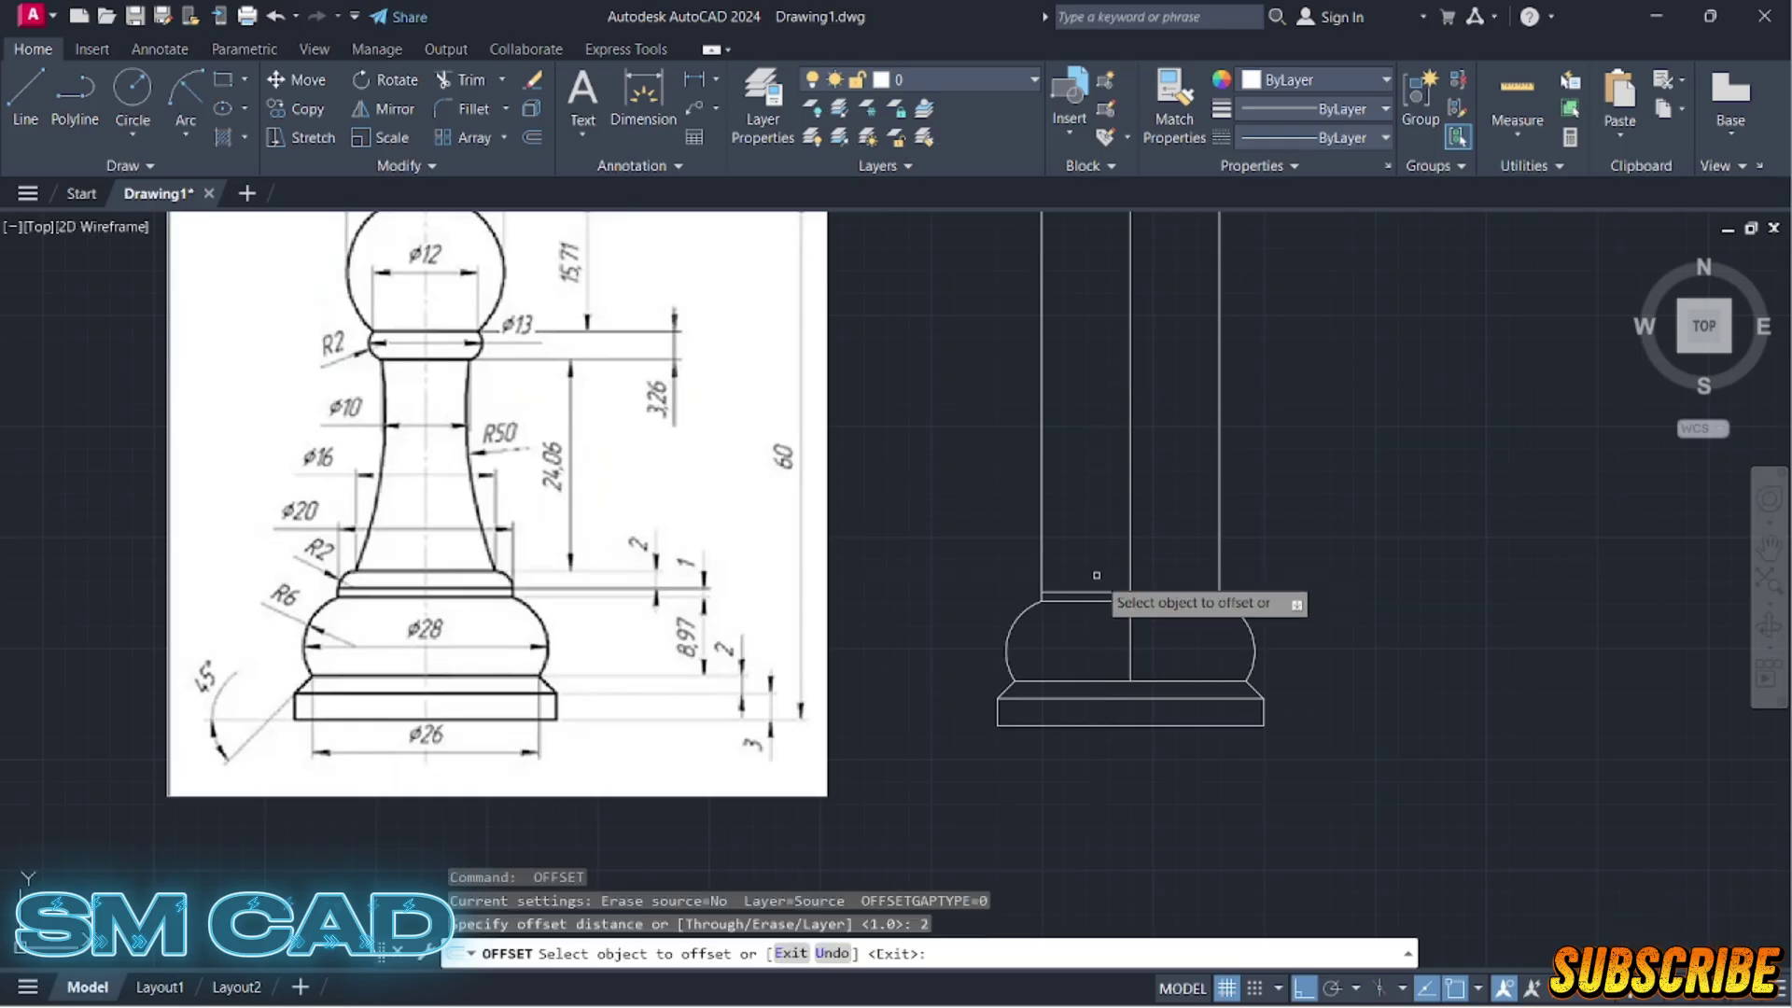
left_click(1100, 590)
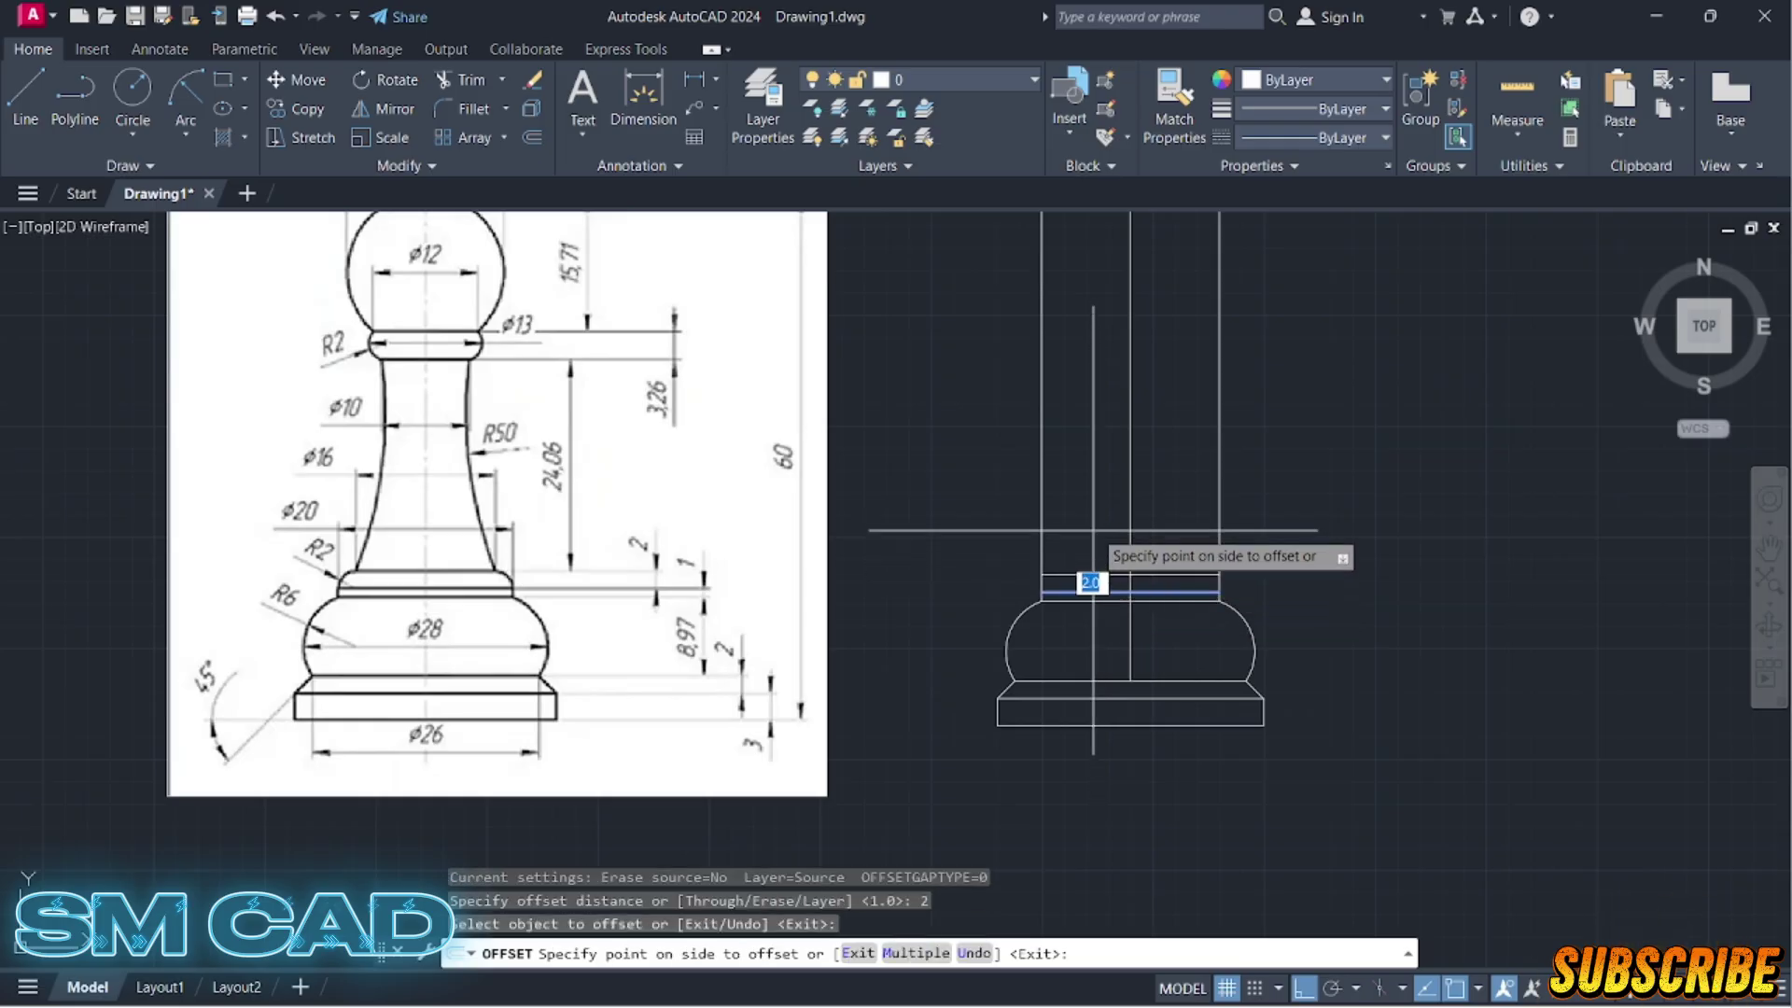
left_click(1097, 567)
key("Escape")
key("Escape")
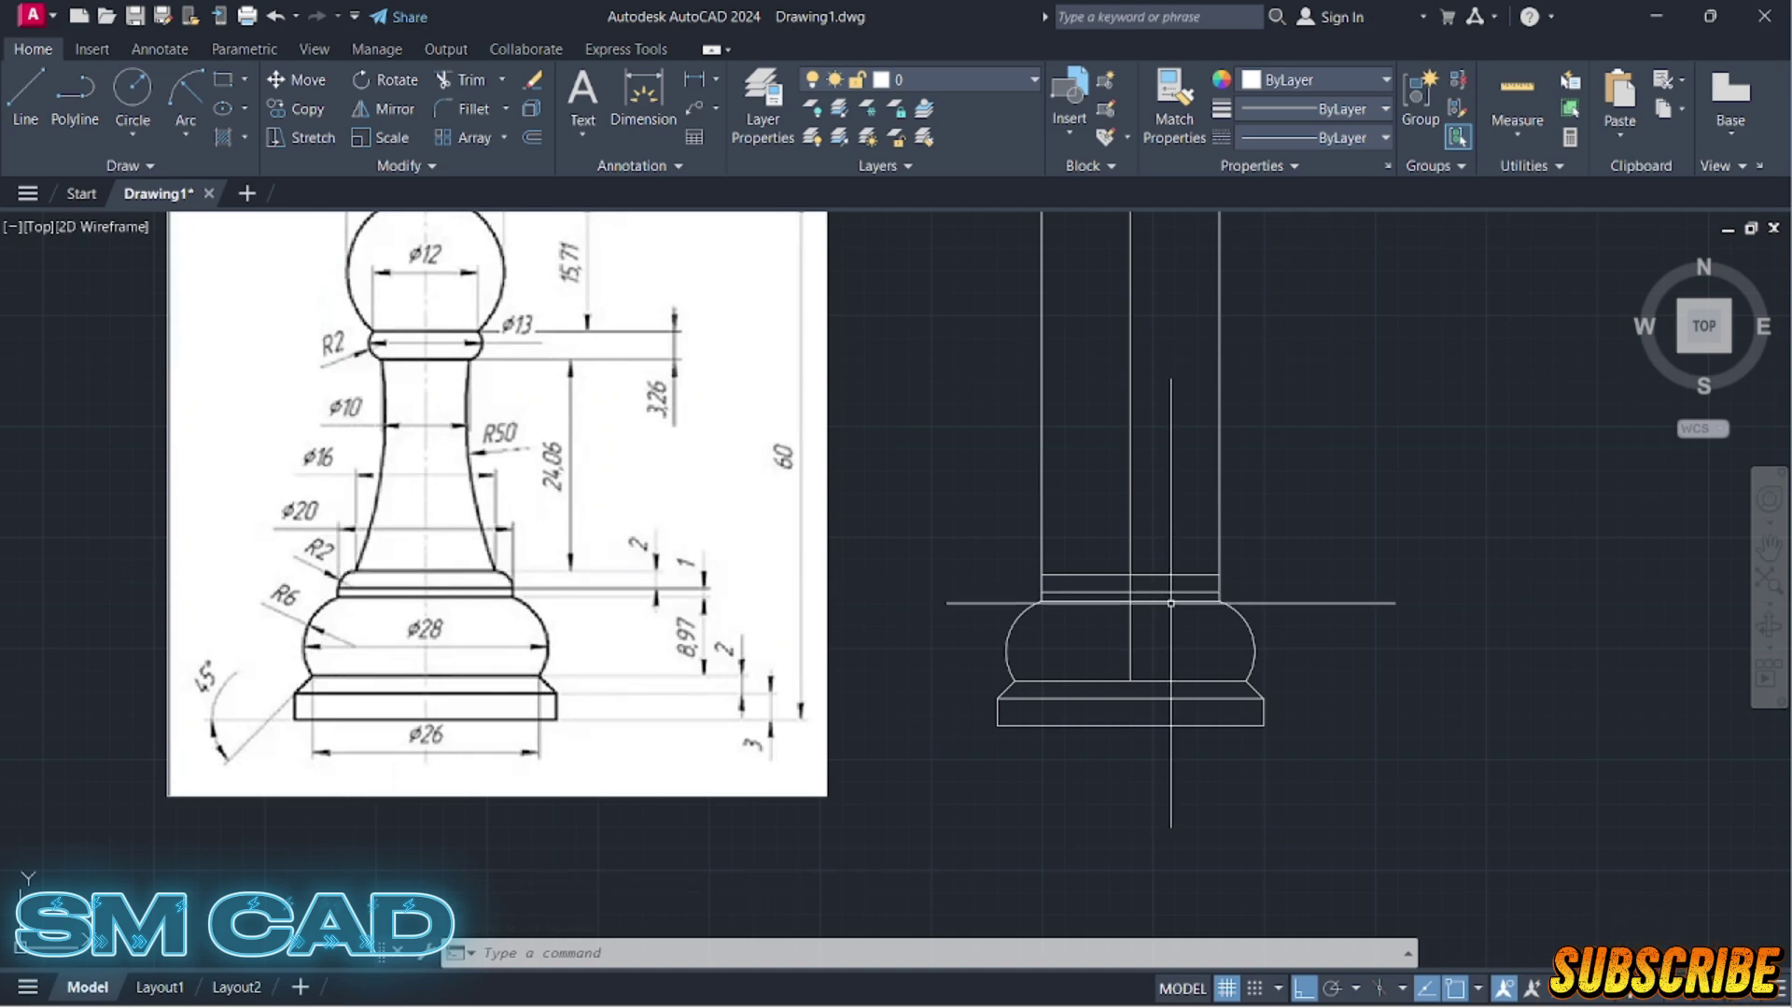
key("Escape")
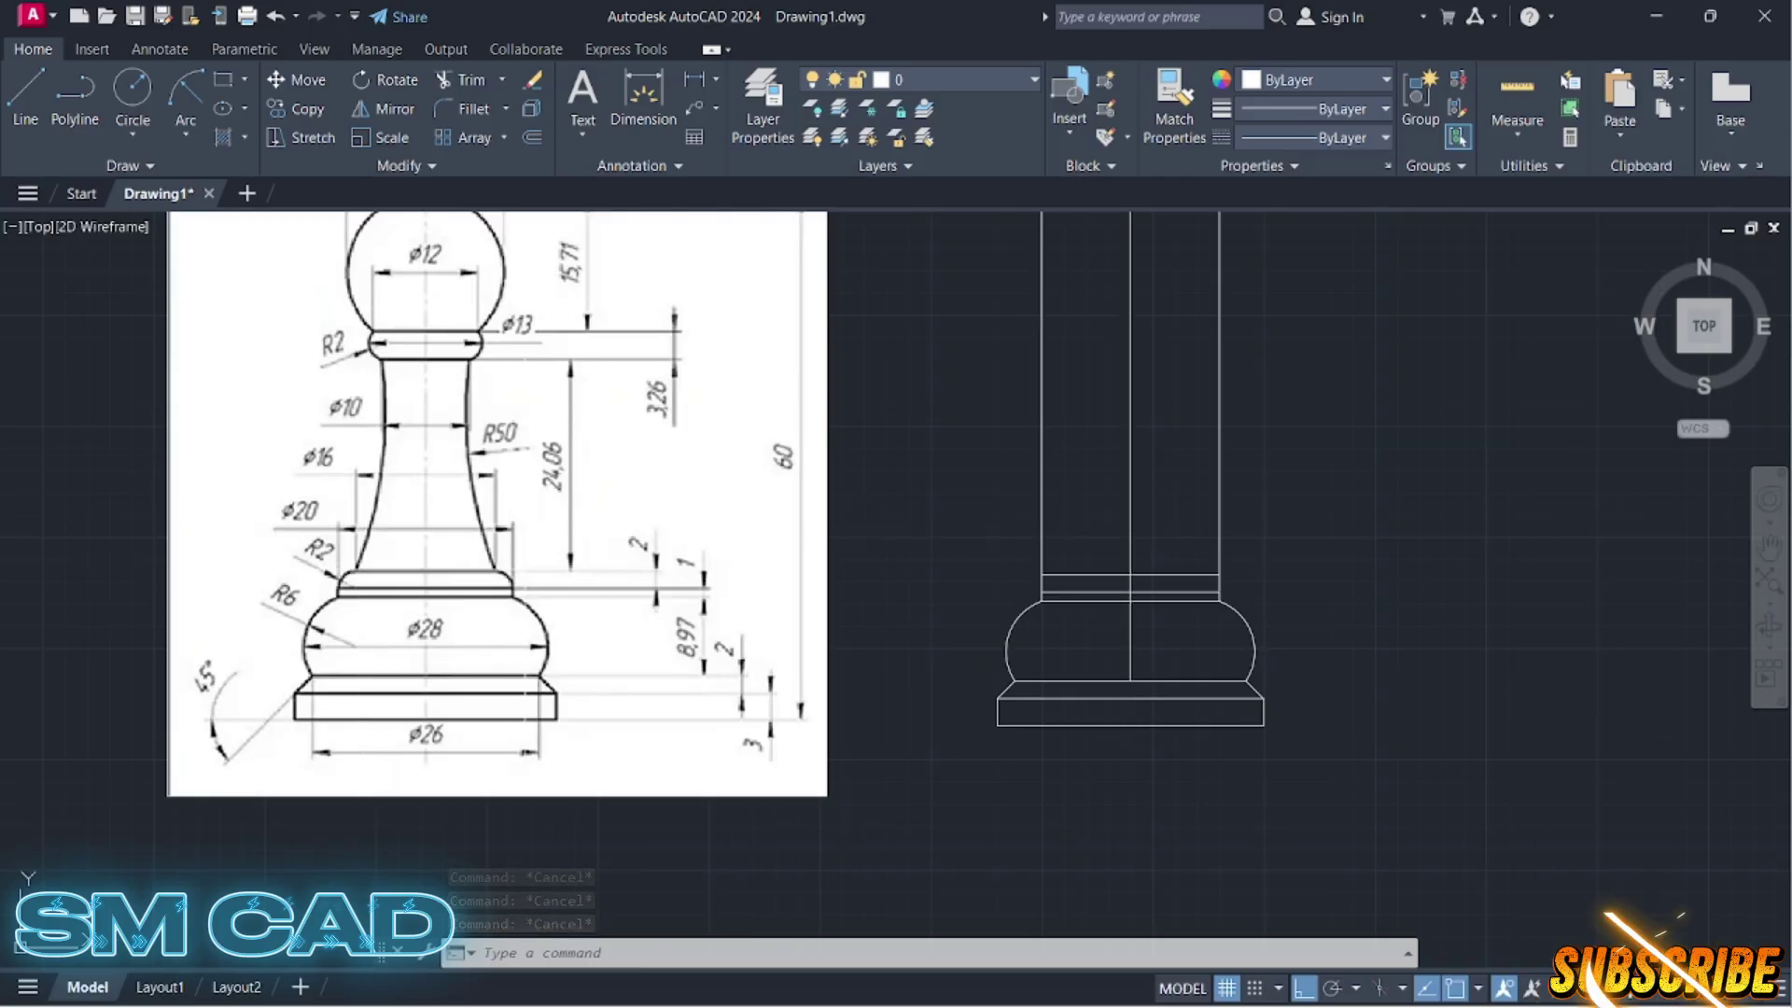
Step: Offset the vertical centre line by 8 to both the left and the right
type("o")
key("Return")
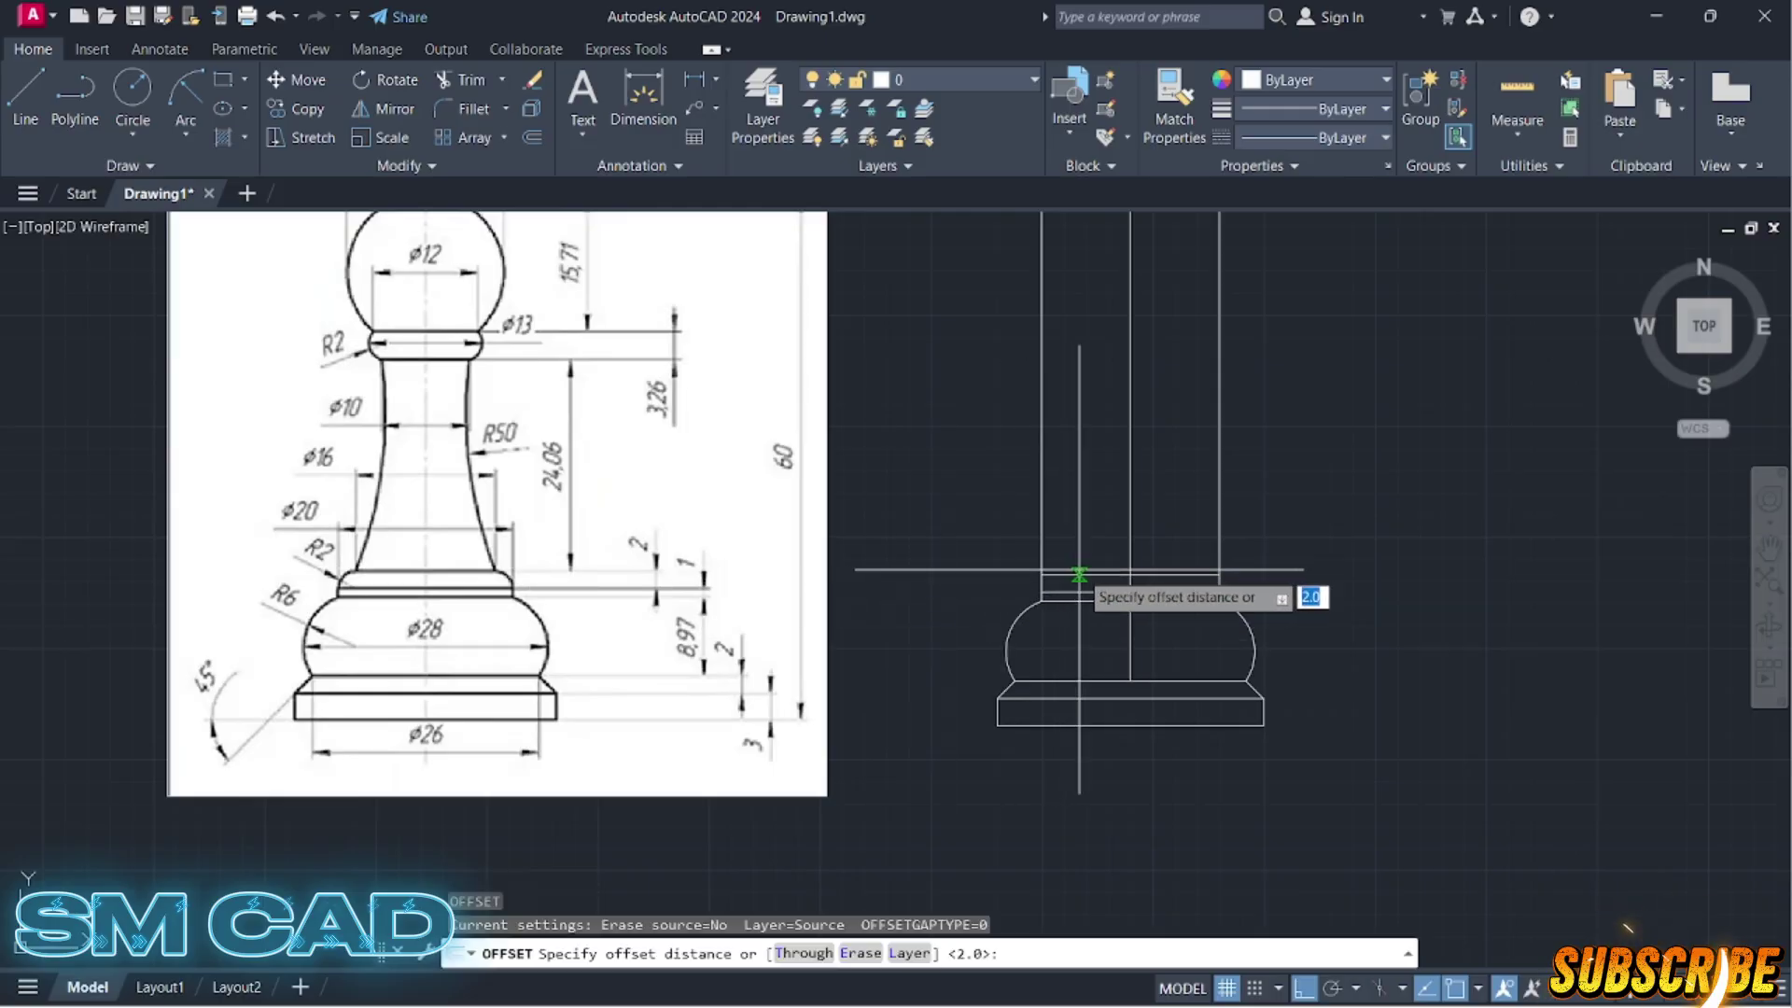
type("8")
key("Return")
left_click(1130, 527)
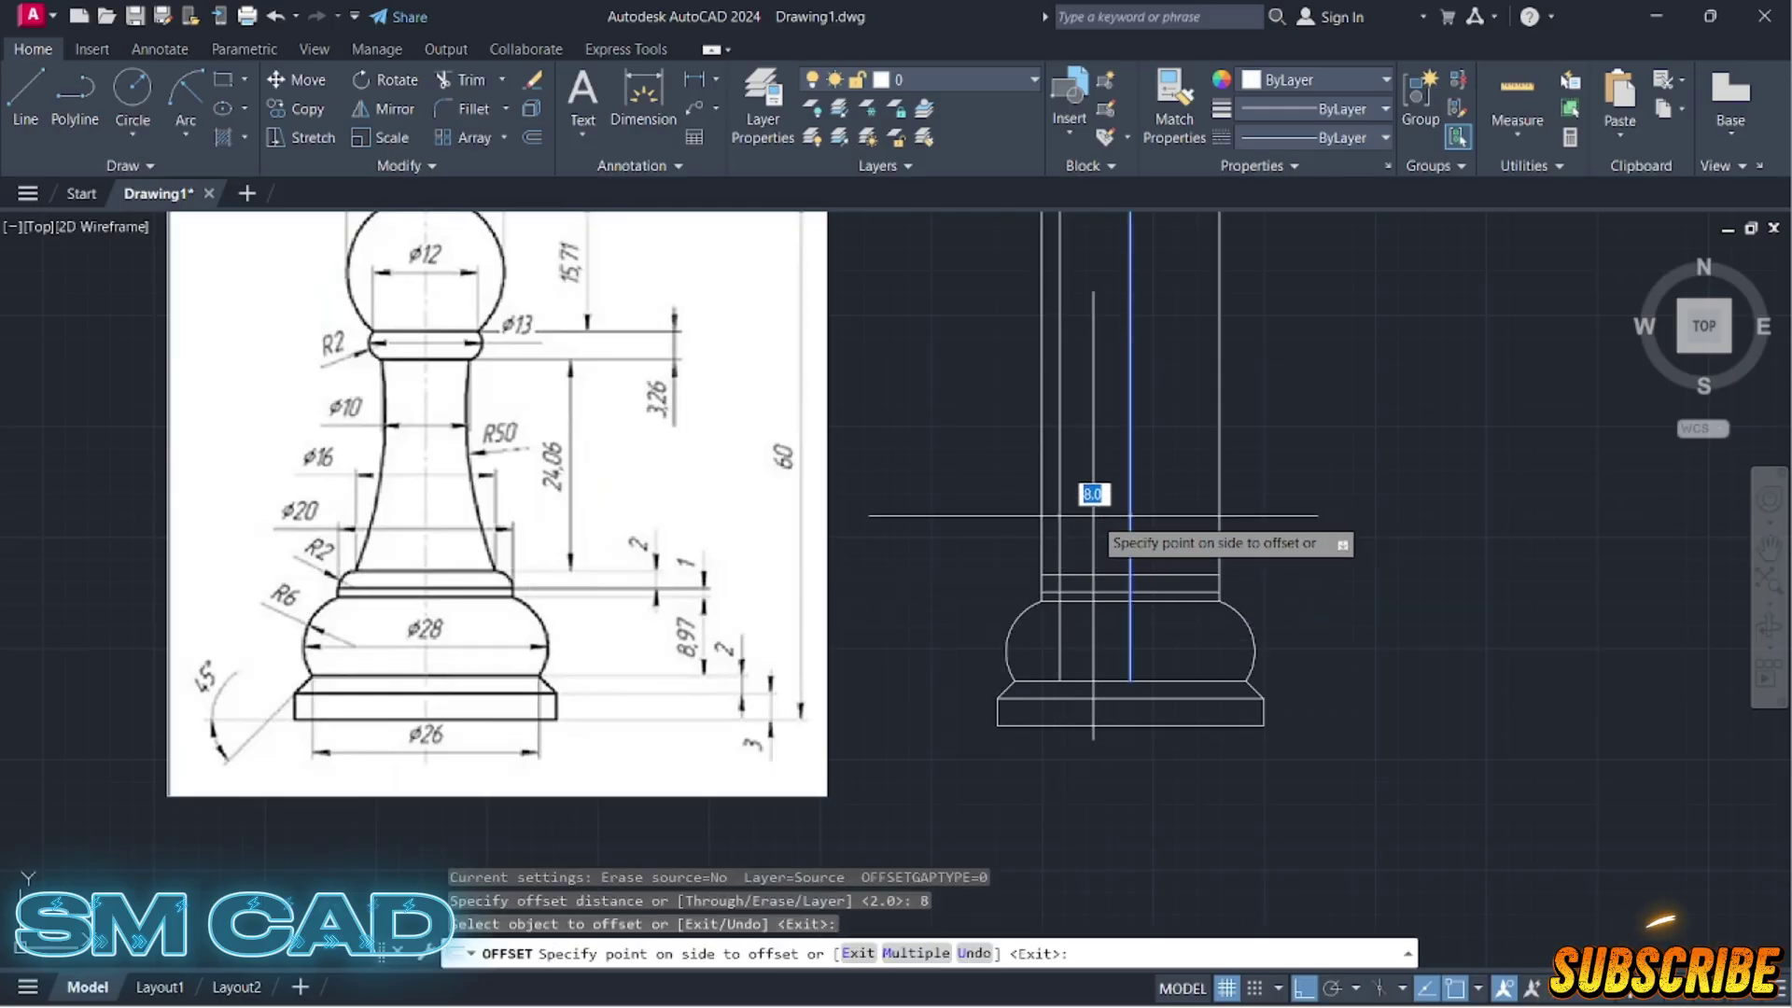
left_click(1093, 515)
left_click(1130, 537)
left_click(1147, 556)
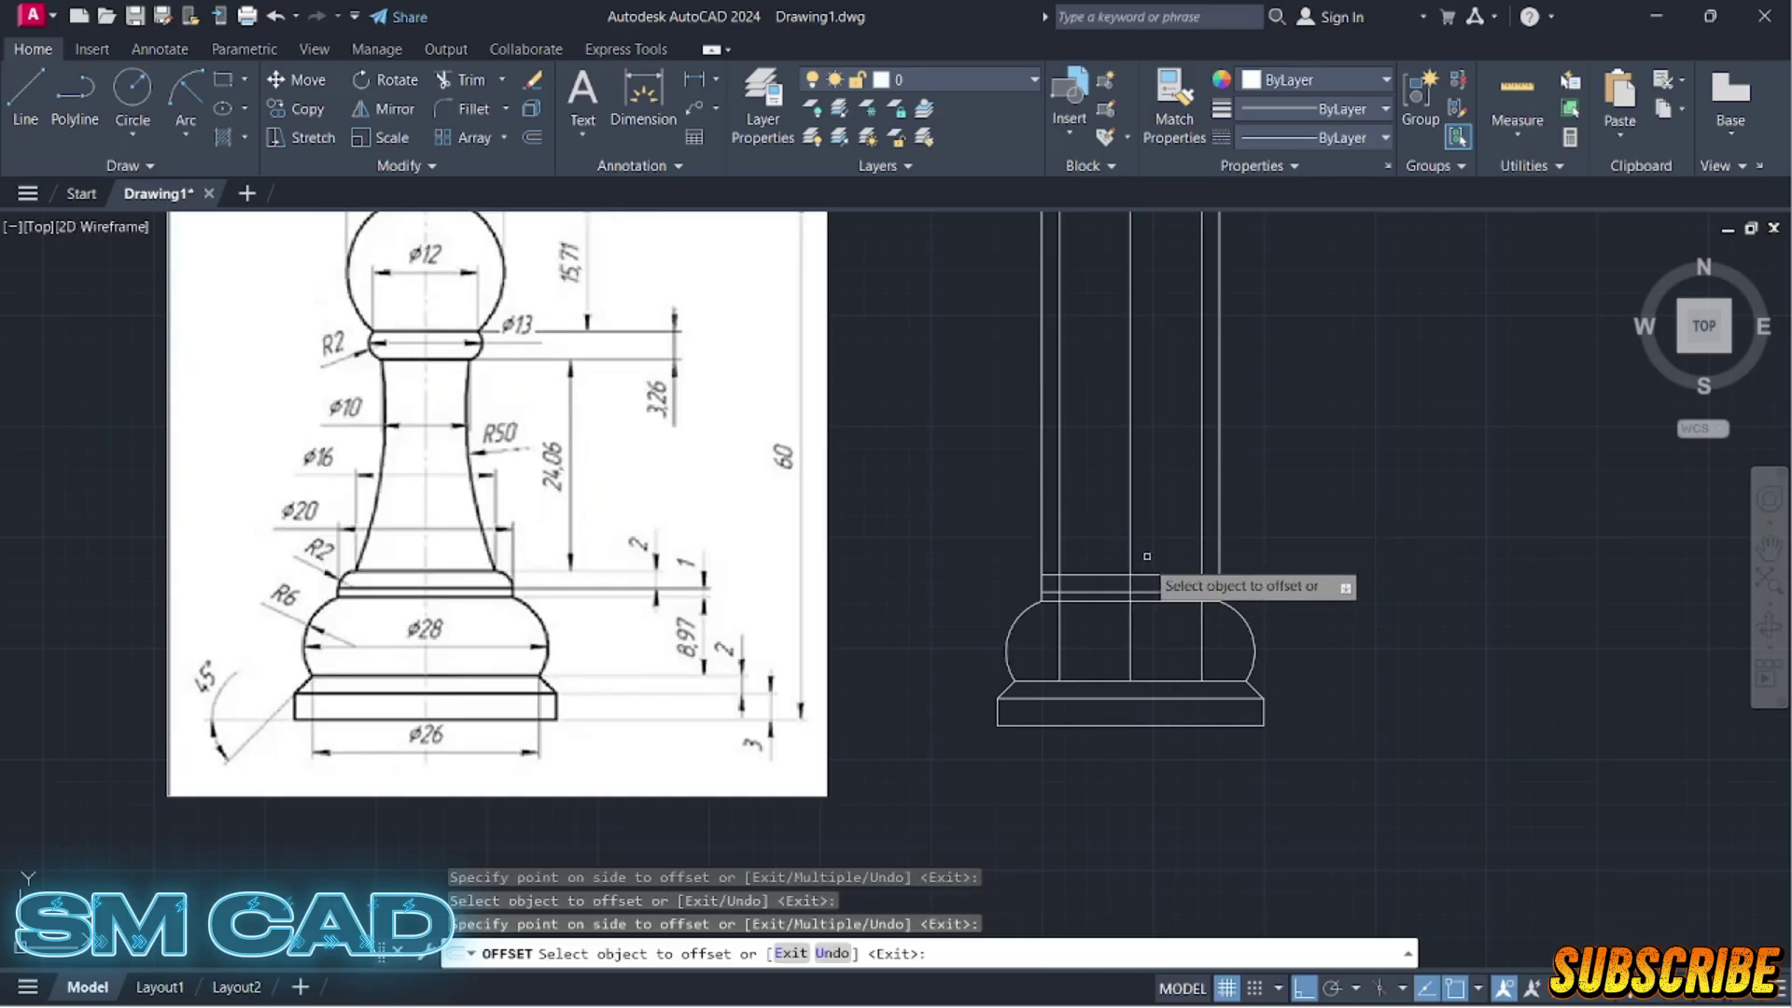
key("Escape")
key("Escape")
Step: Draw a circle of radius 2 centred where the left 8-unit offset line meets the collar's lower dividing line
scroll(1052, 588, "up", 4)
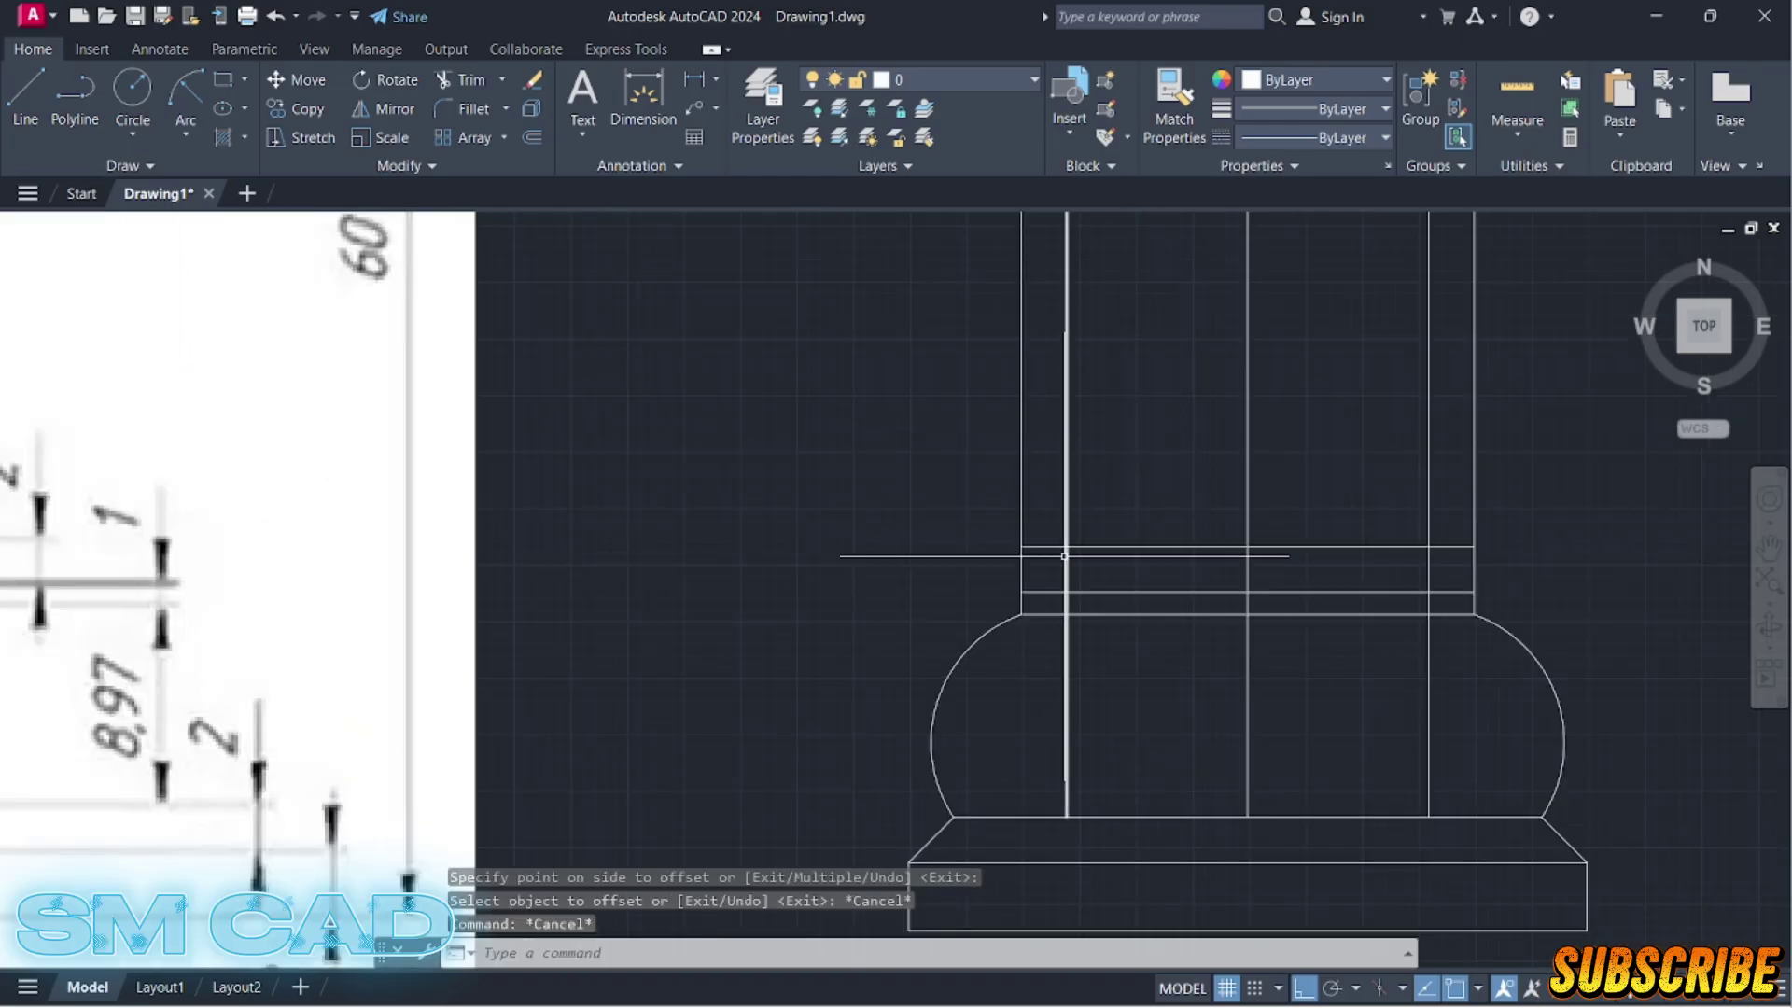
type("c")
key("Return")
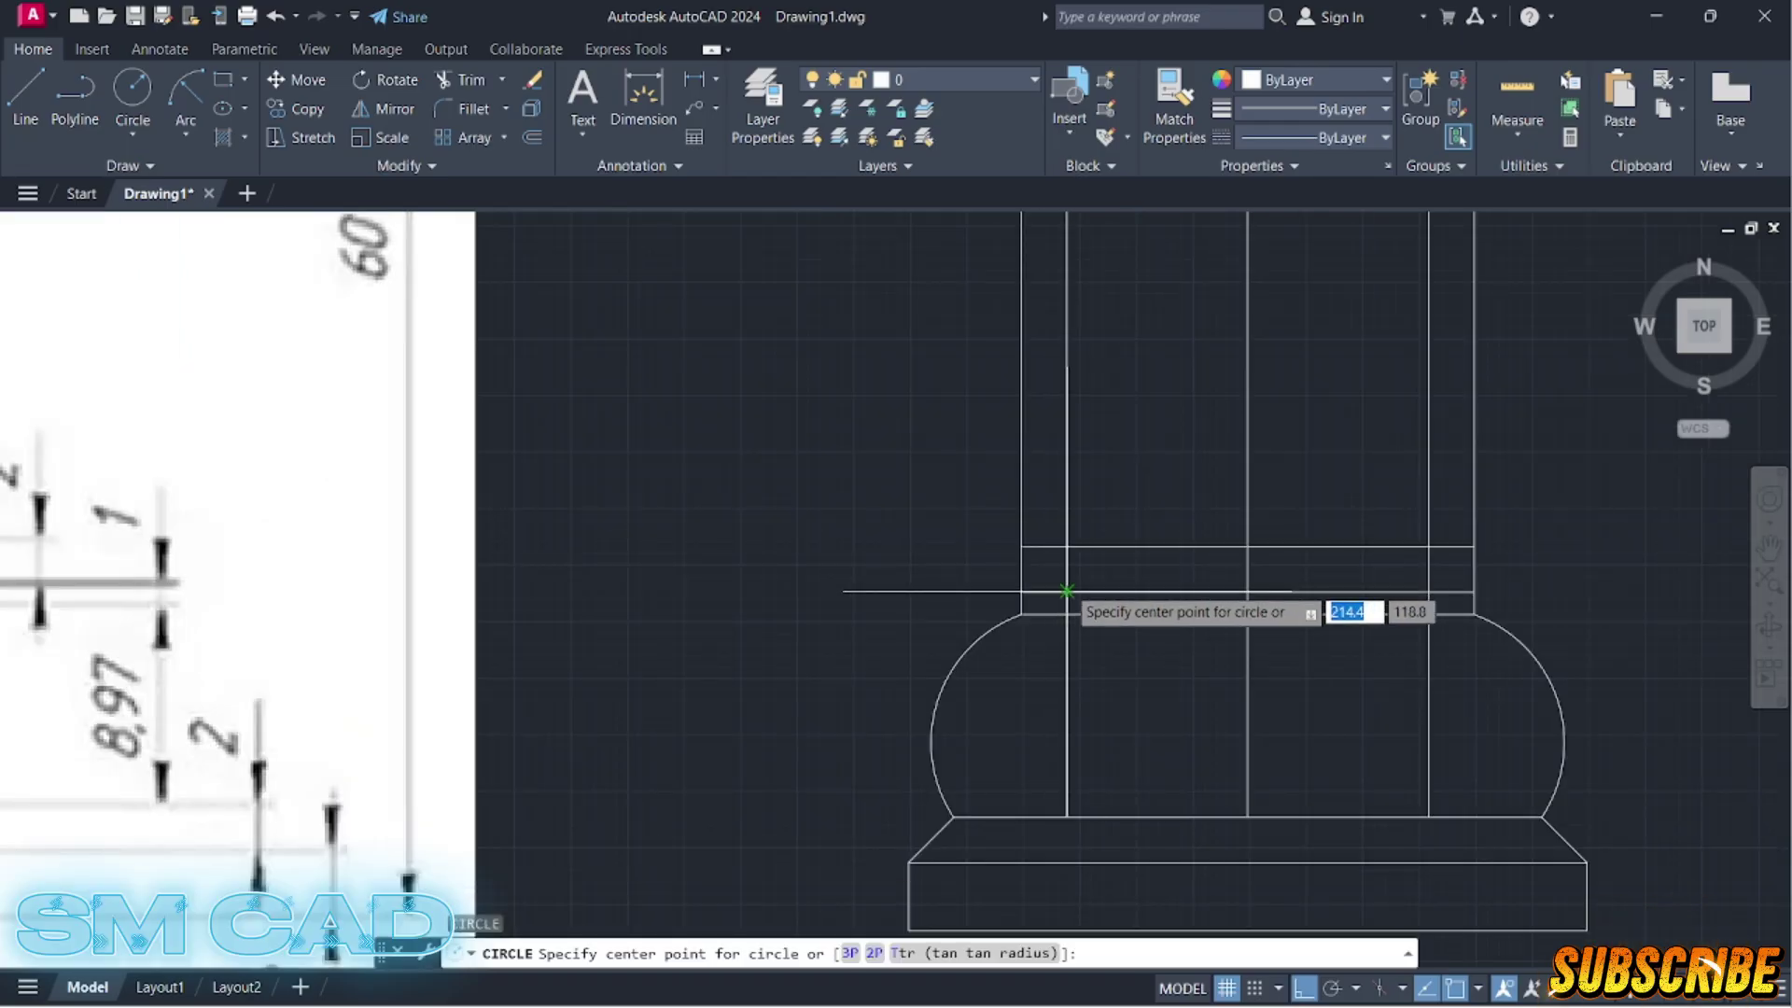
left_click(1067, 592)
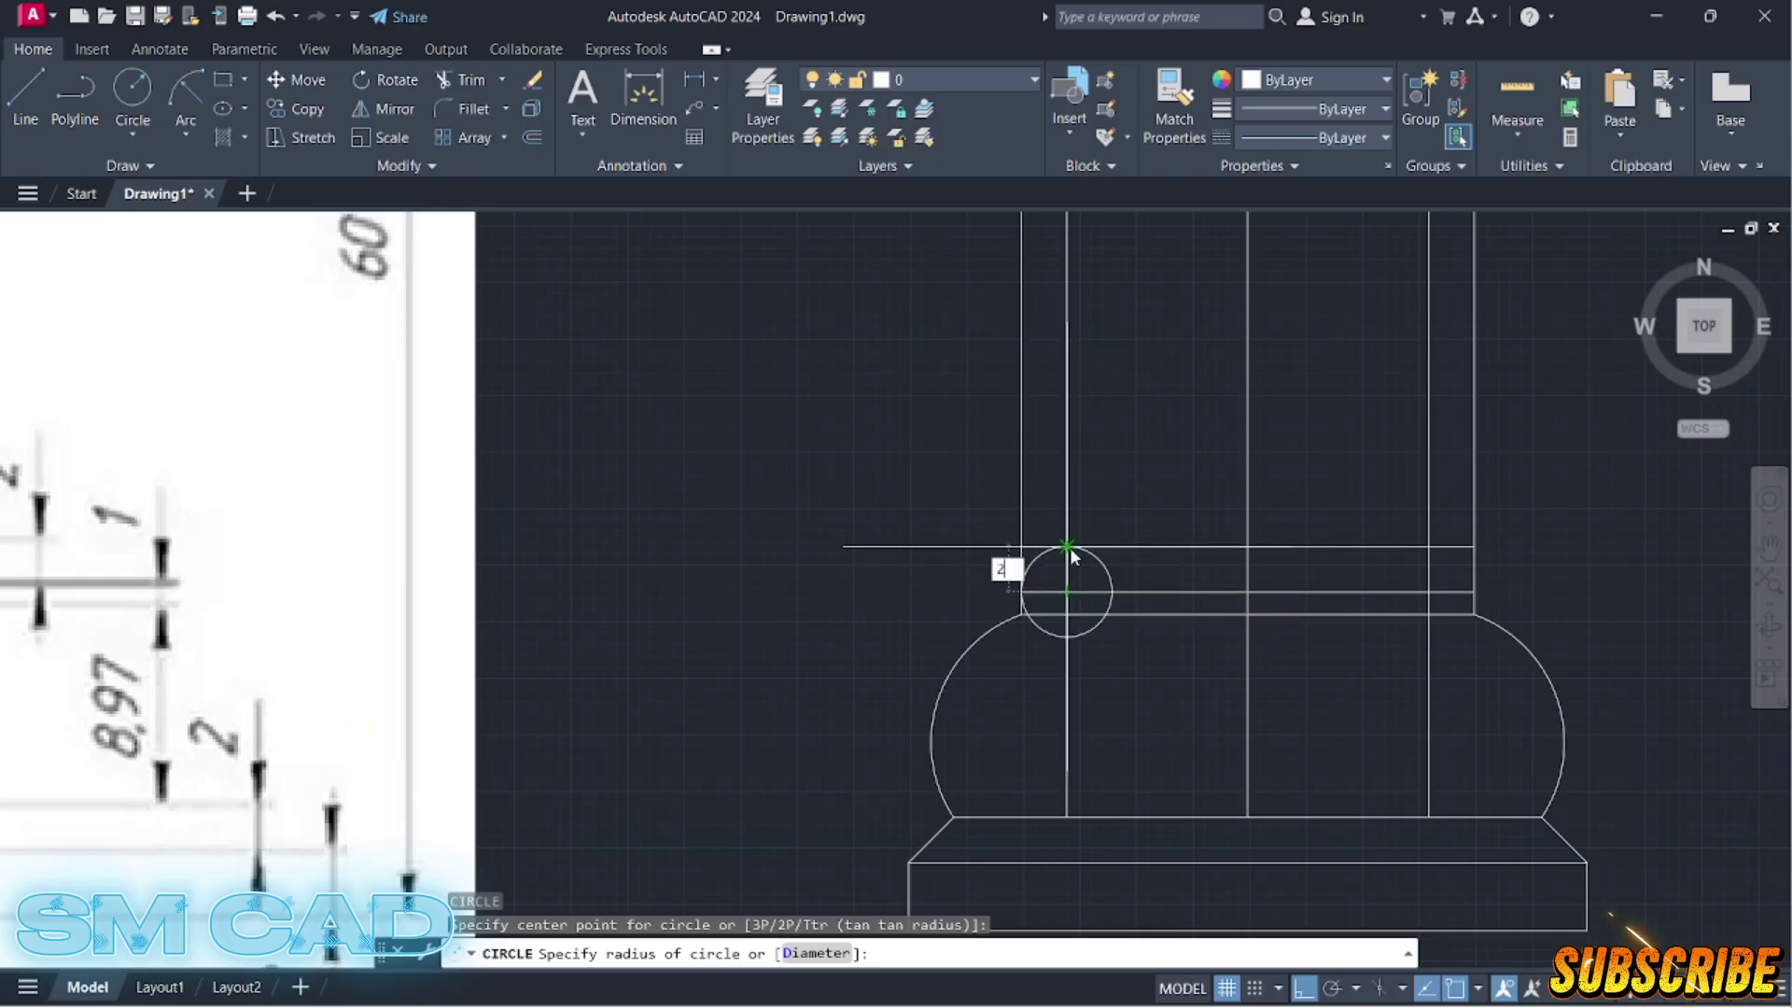
key("Return")
key("Escape")
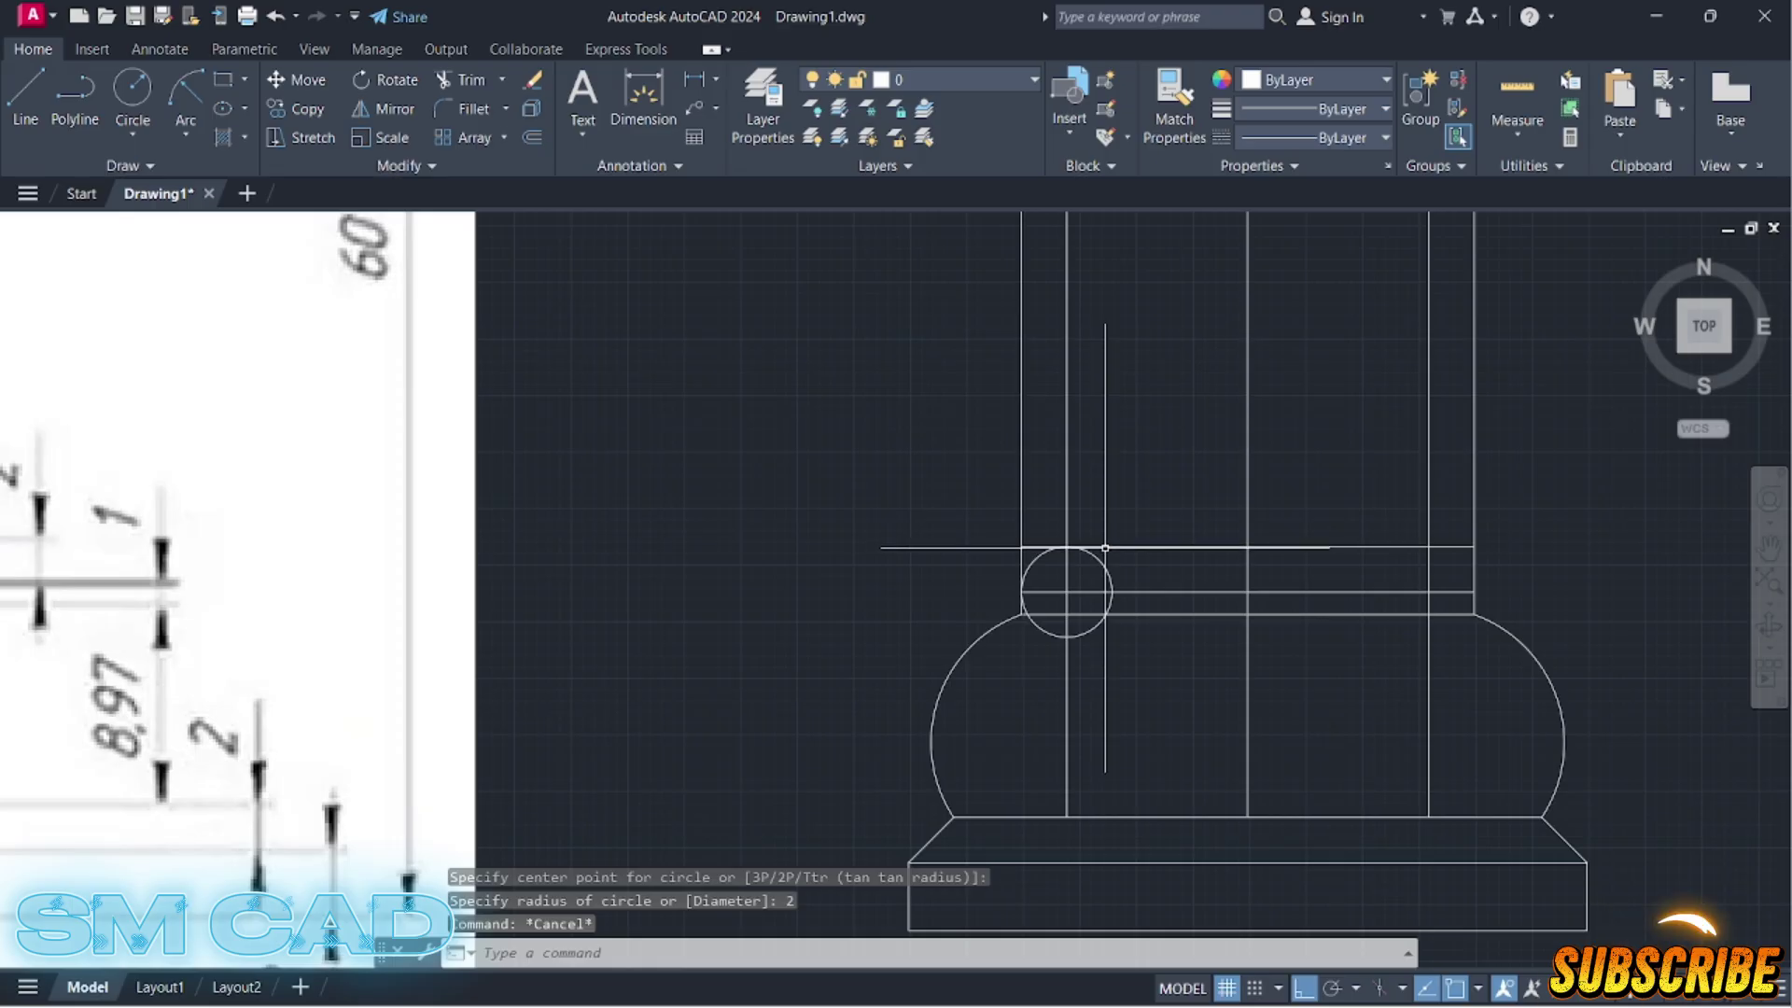
Step: Trim the circle and left outer vertical line to leave the collar's rounded upper-left corner, and erase the vertical remnant above
key("Return")
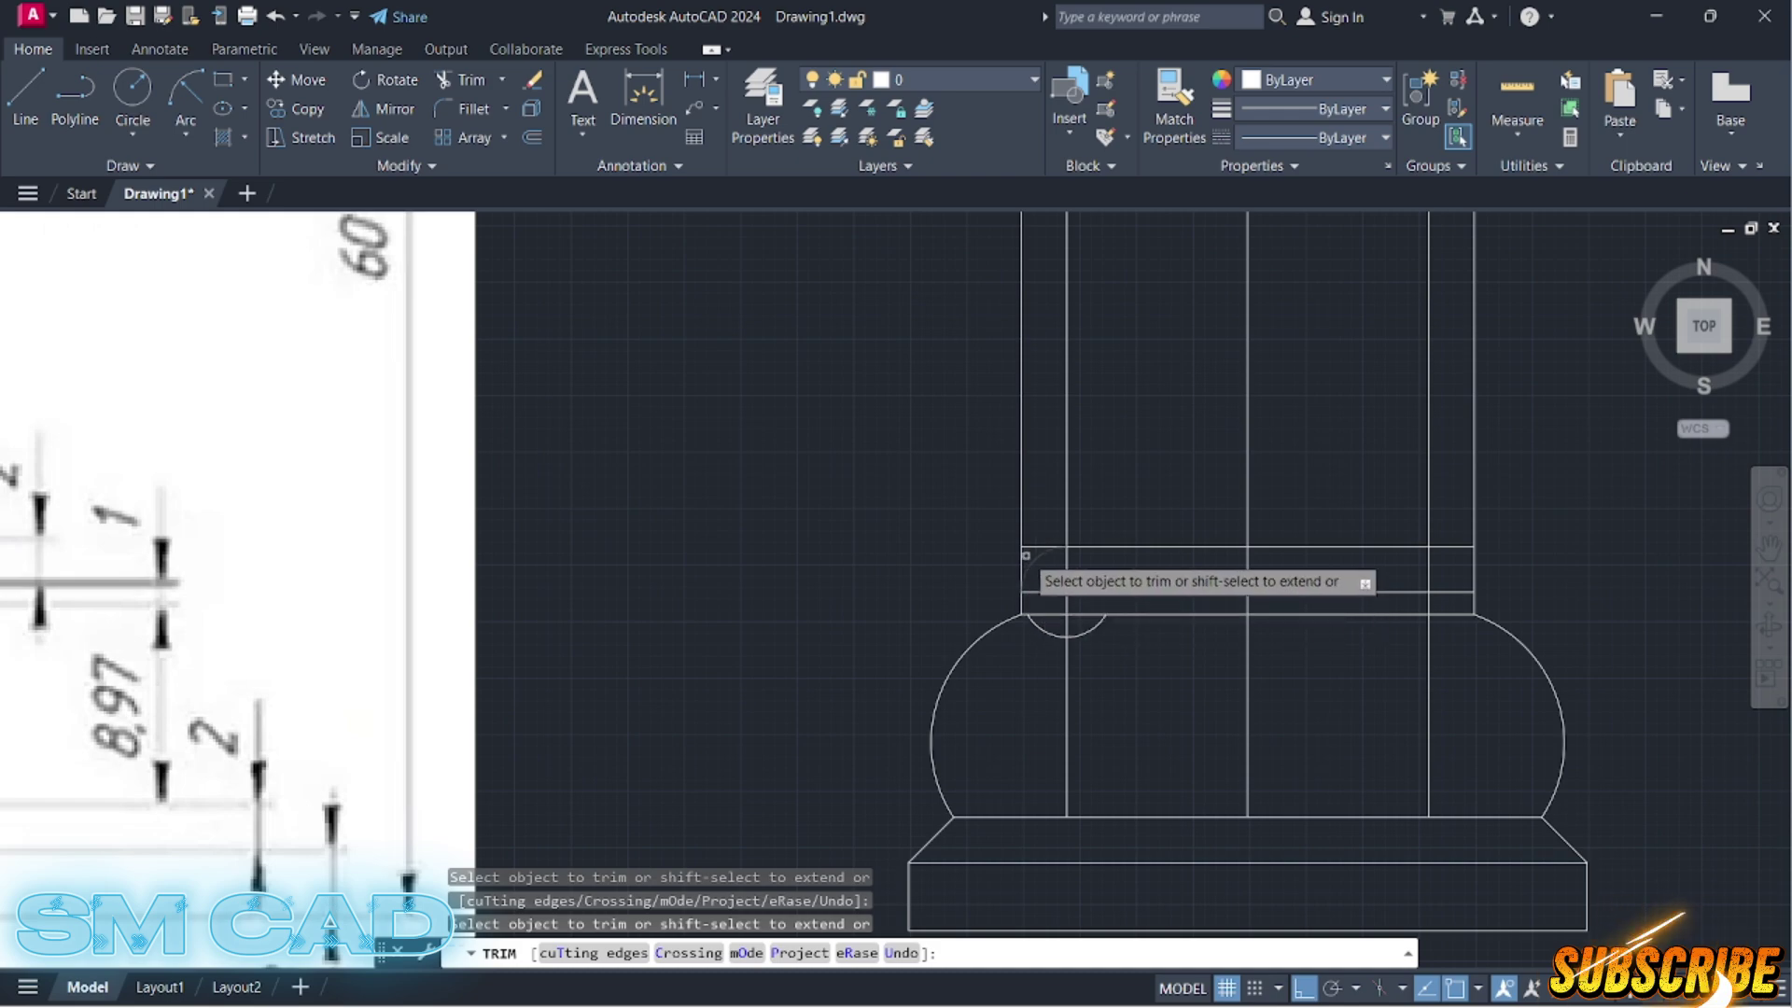
left_click(1024, 563)
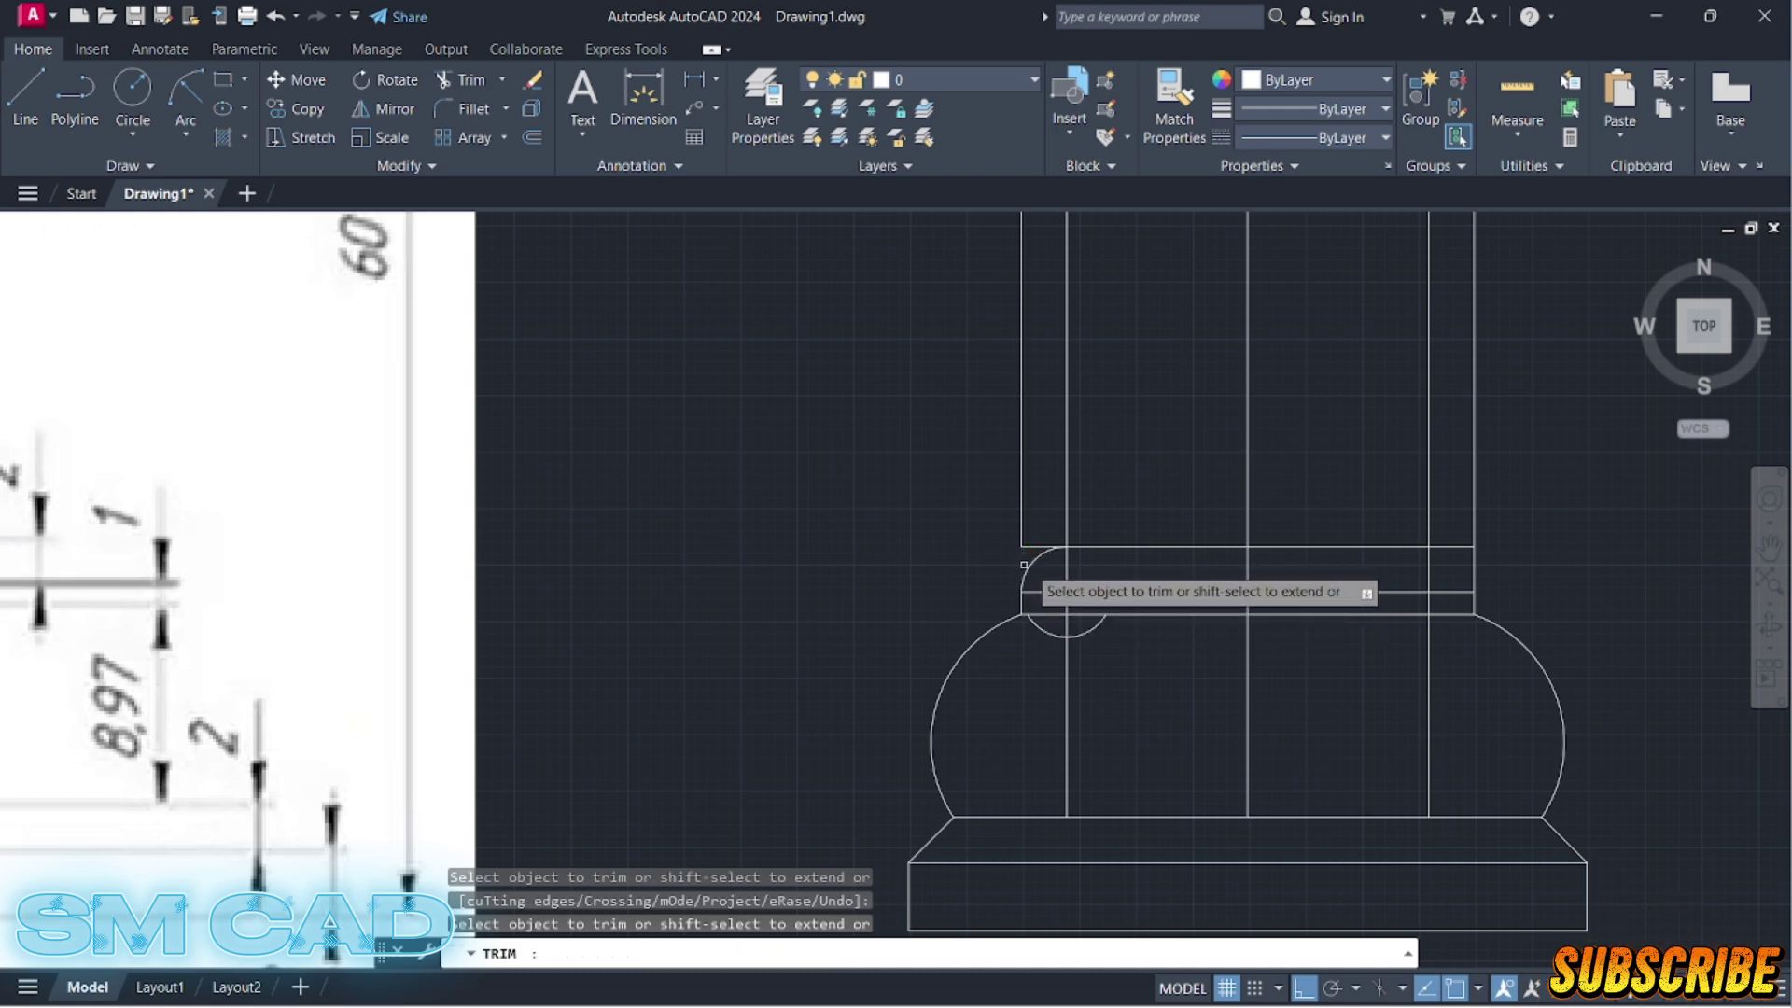
key("Escape")
left_click(1036, 498)
left_click(974, 520)
key("Delete")
Step: Erase the leftover lower arc of the circle beneath the collar
scroll(1038, 558, "down", 3)
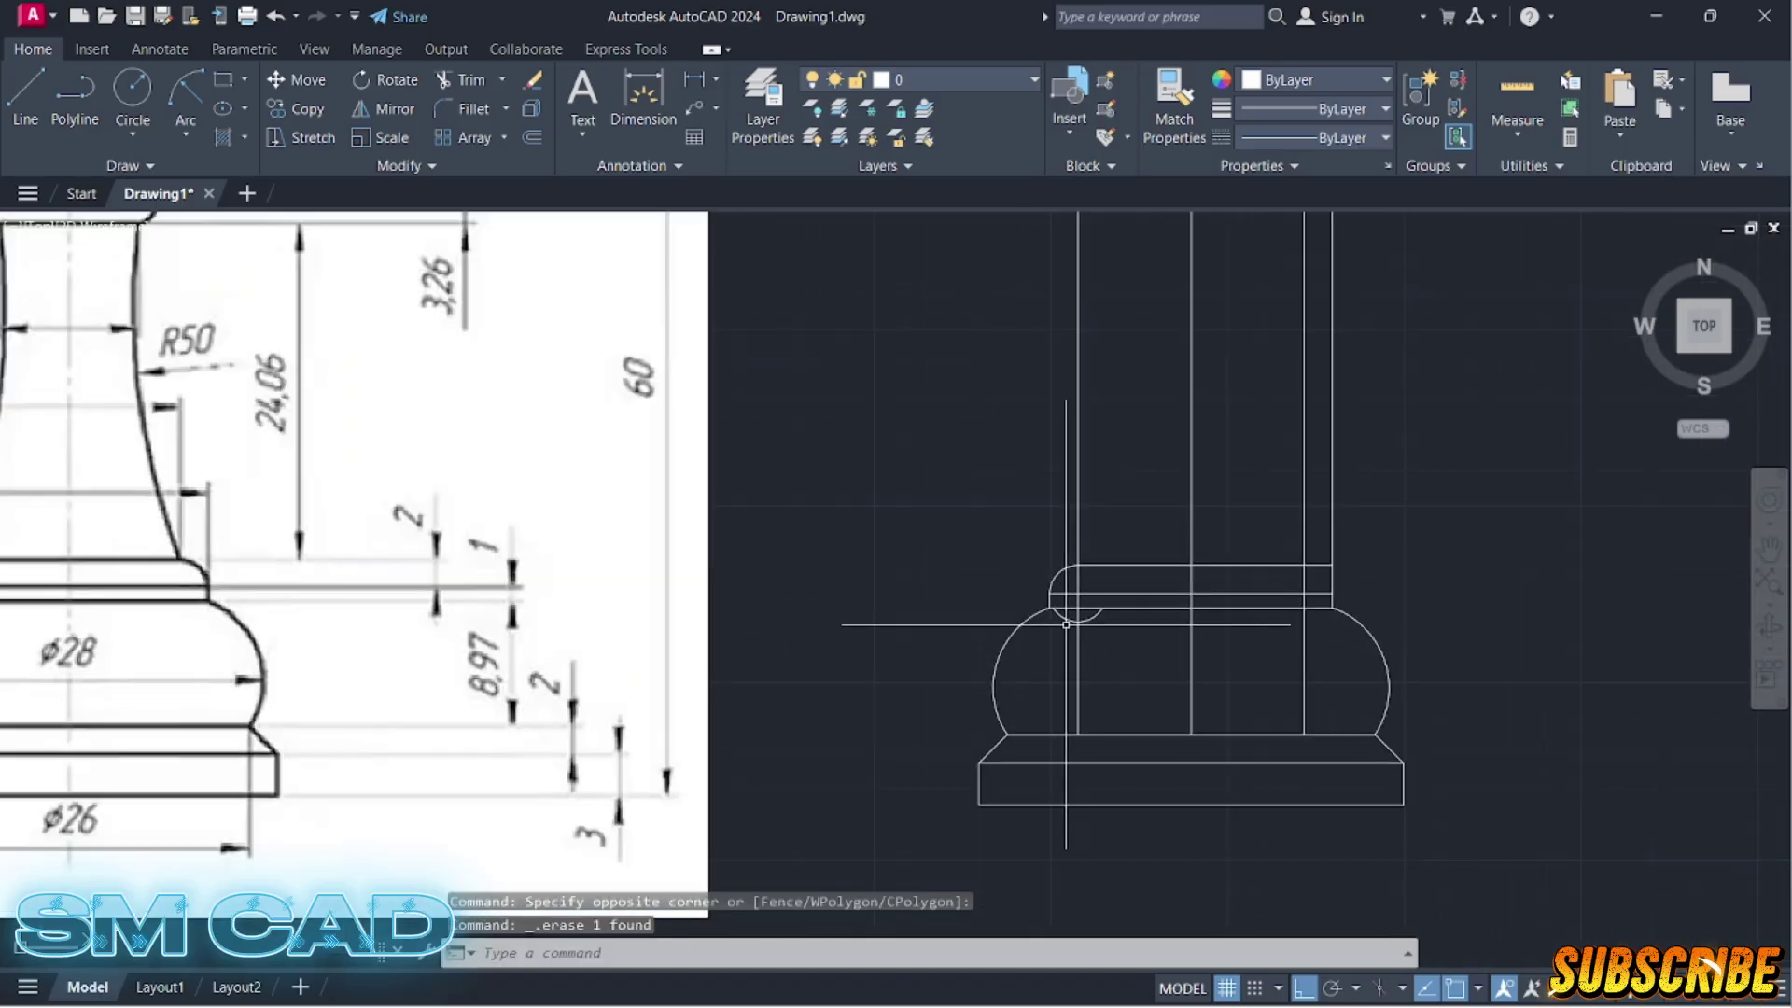
scroll(1050, 588, "up", 2)
left_click(1075, 616)
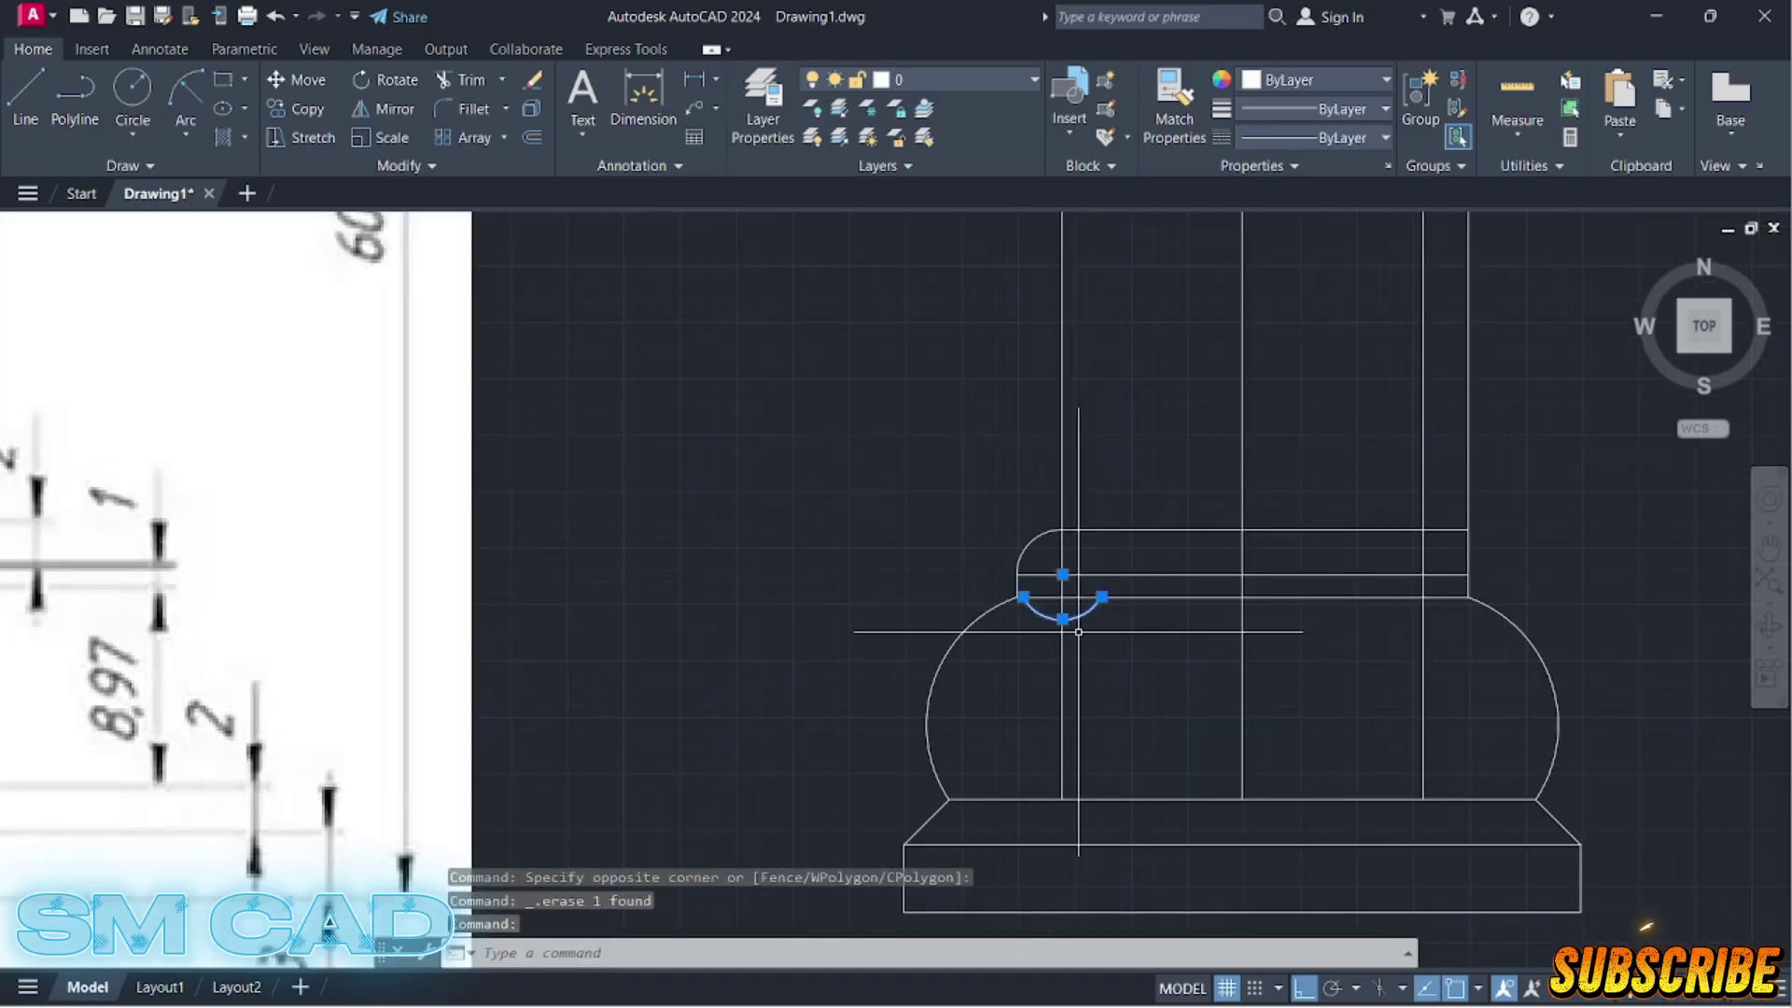
key("Delete")
Step: Mirror the collar's left corner arc about the vertical centre line, keeping the original arc
left_click(965, 487)
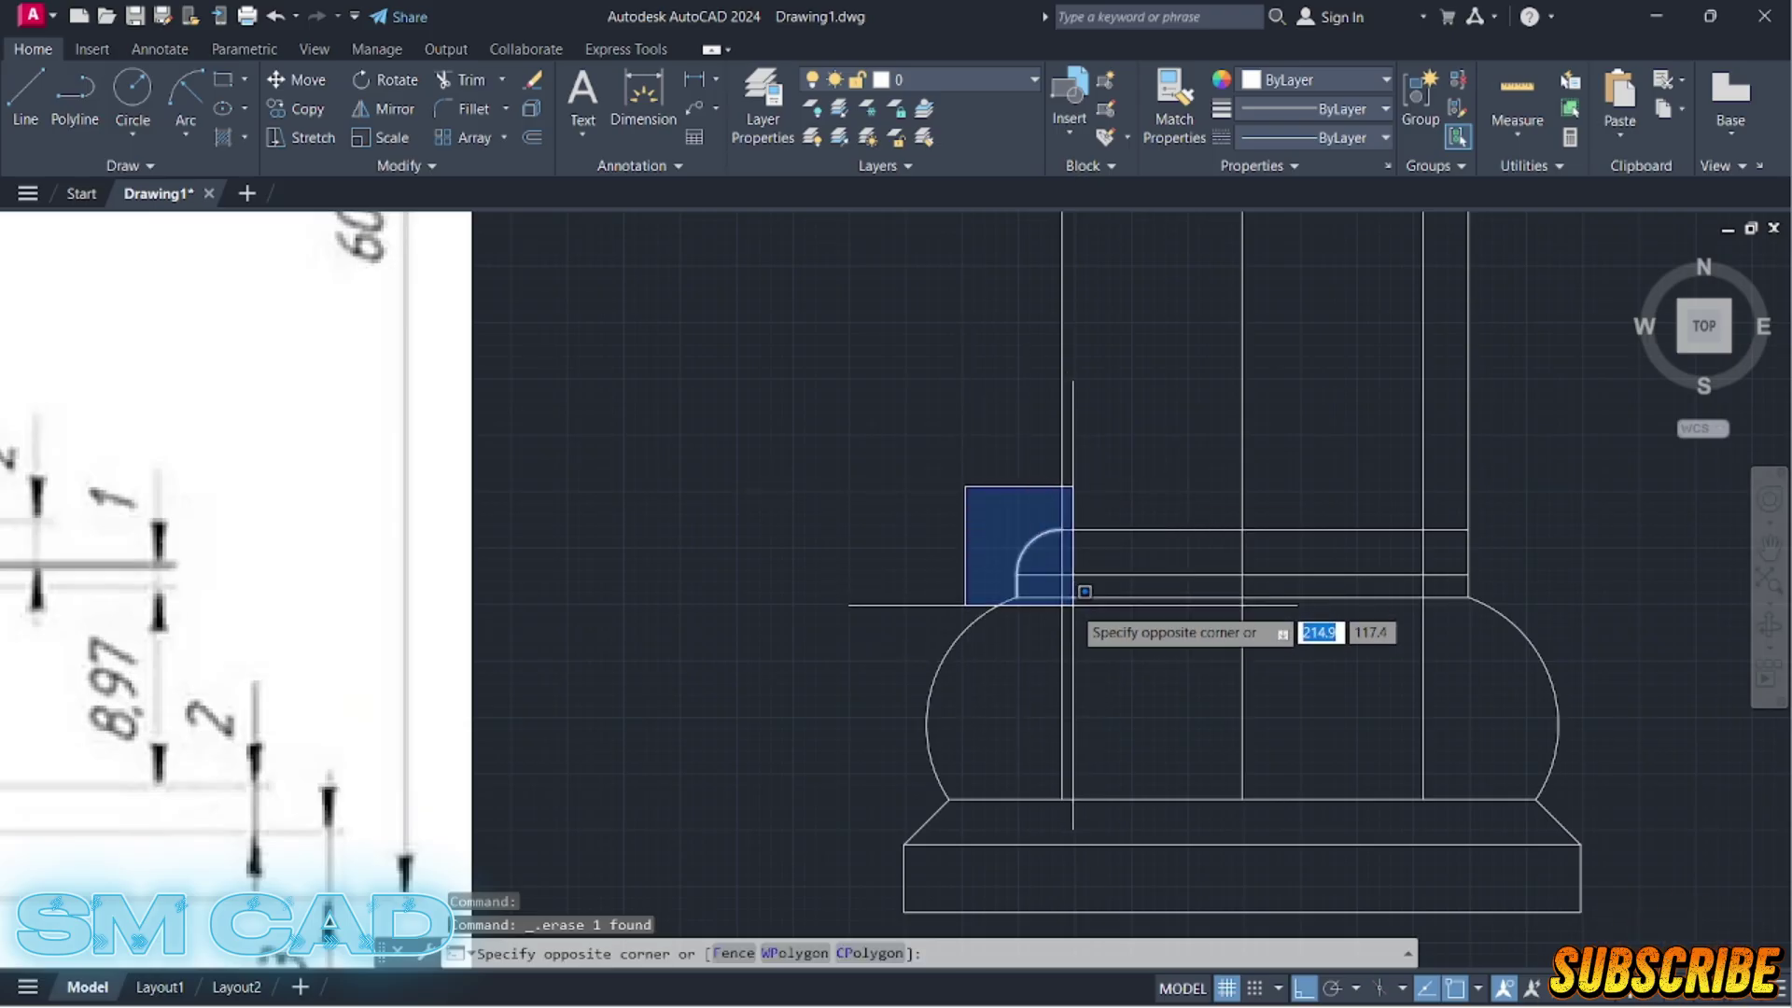
left_click(1052, 549)
left_click(1054, 552)
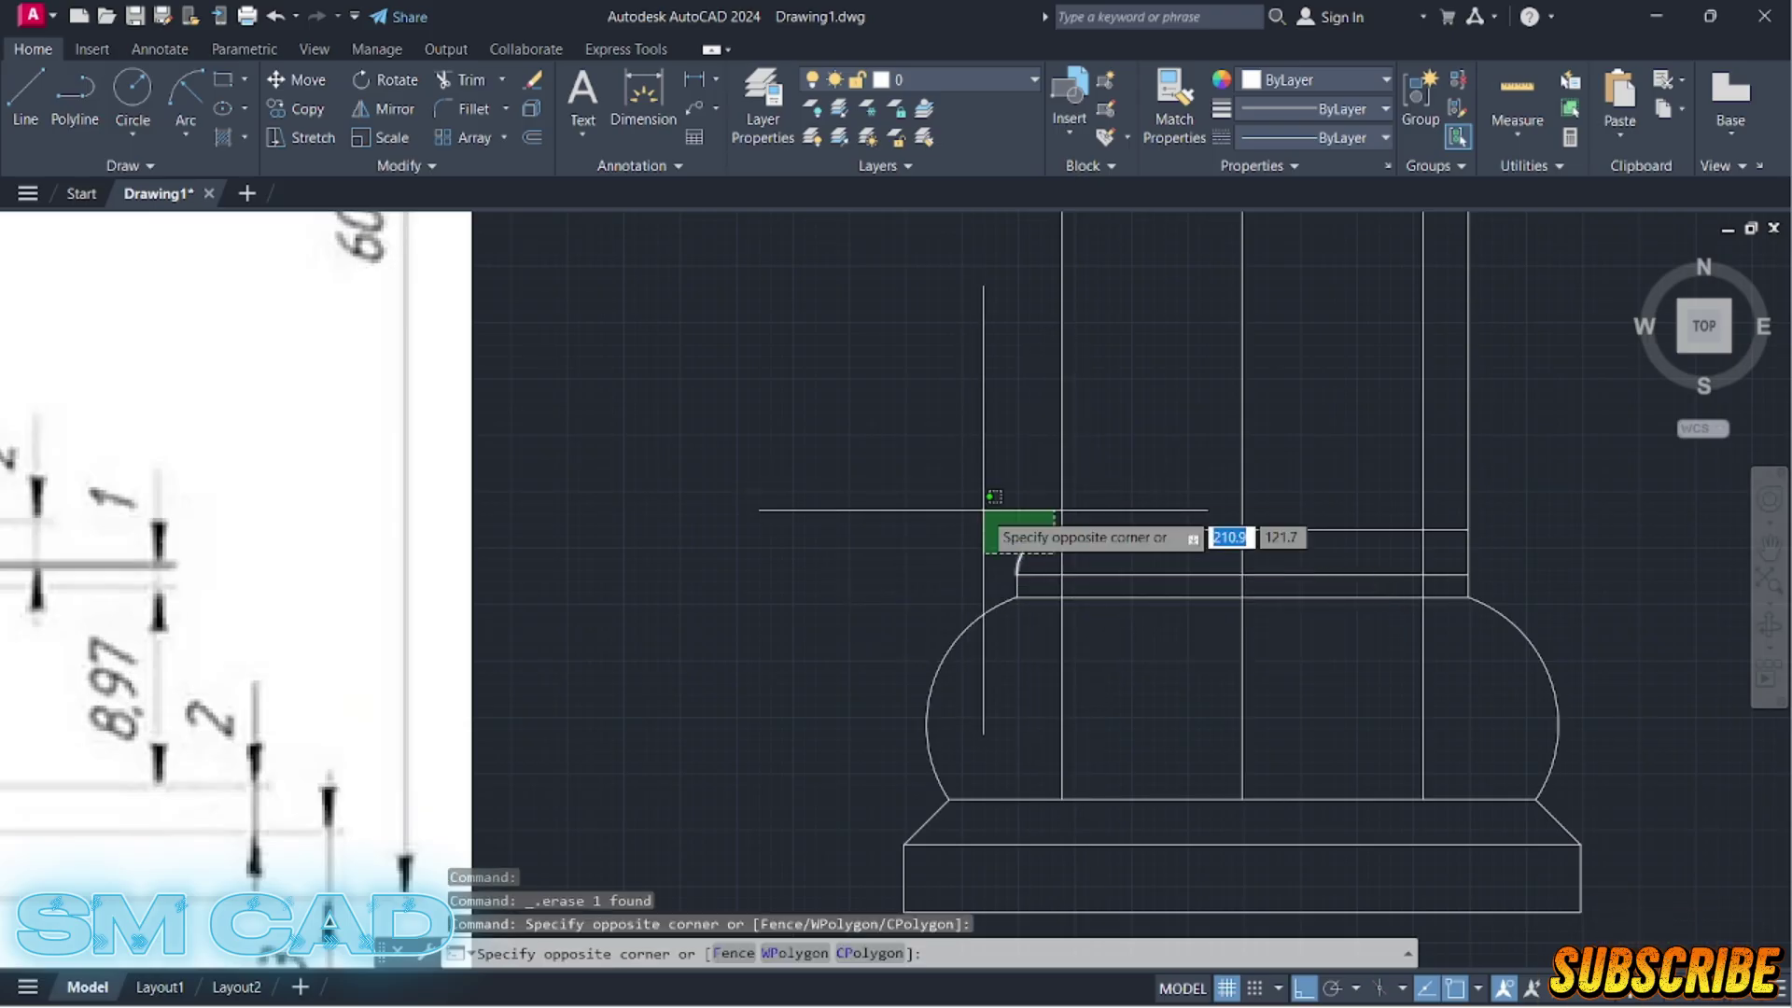
left_click(984, 509)
type("mi")
key("Return")
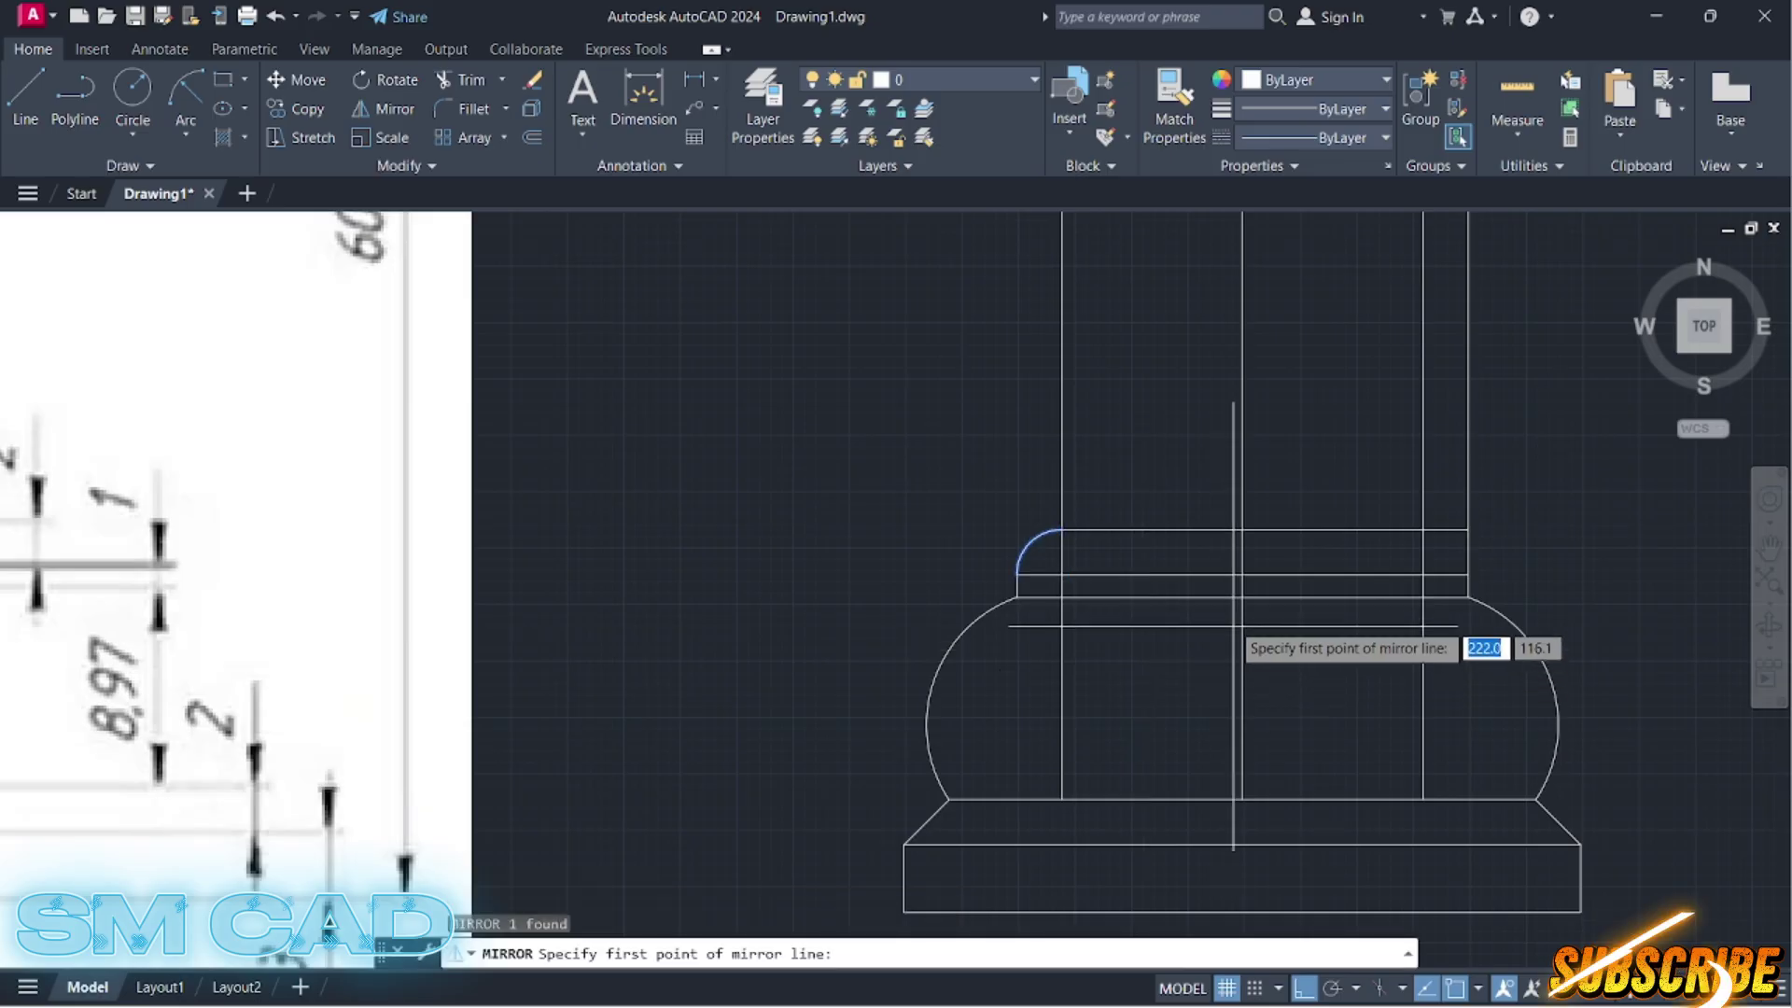
left_click(1242, 598)
left_click(1243, 542)
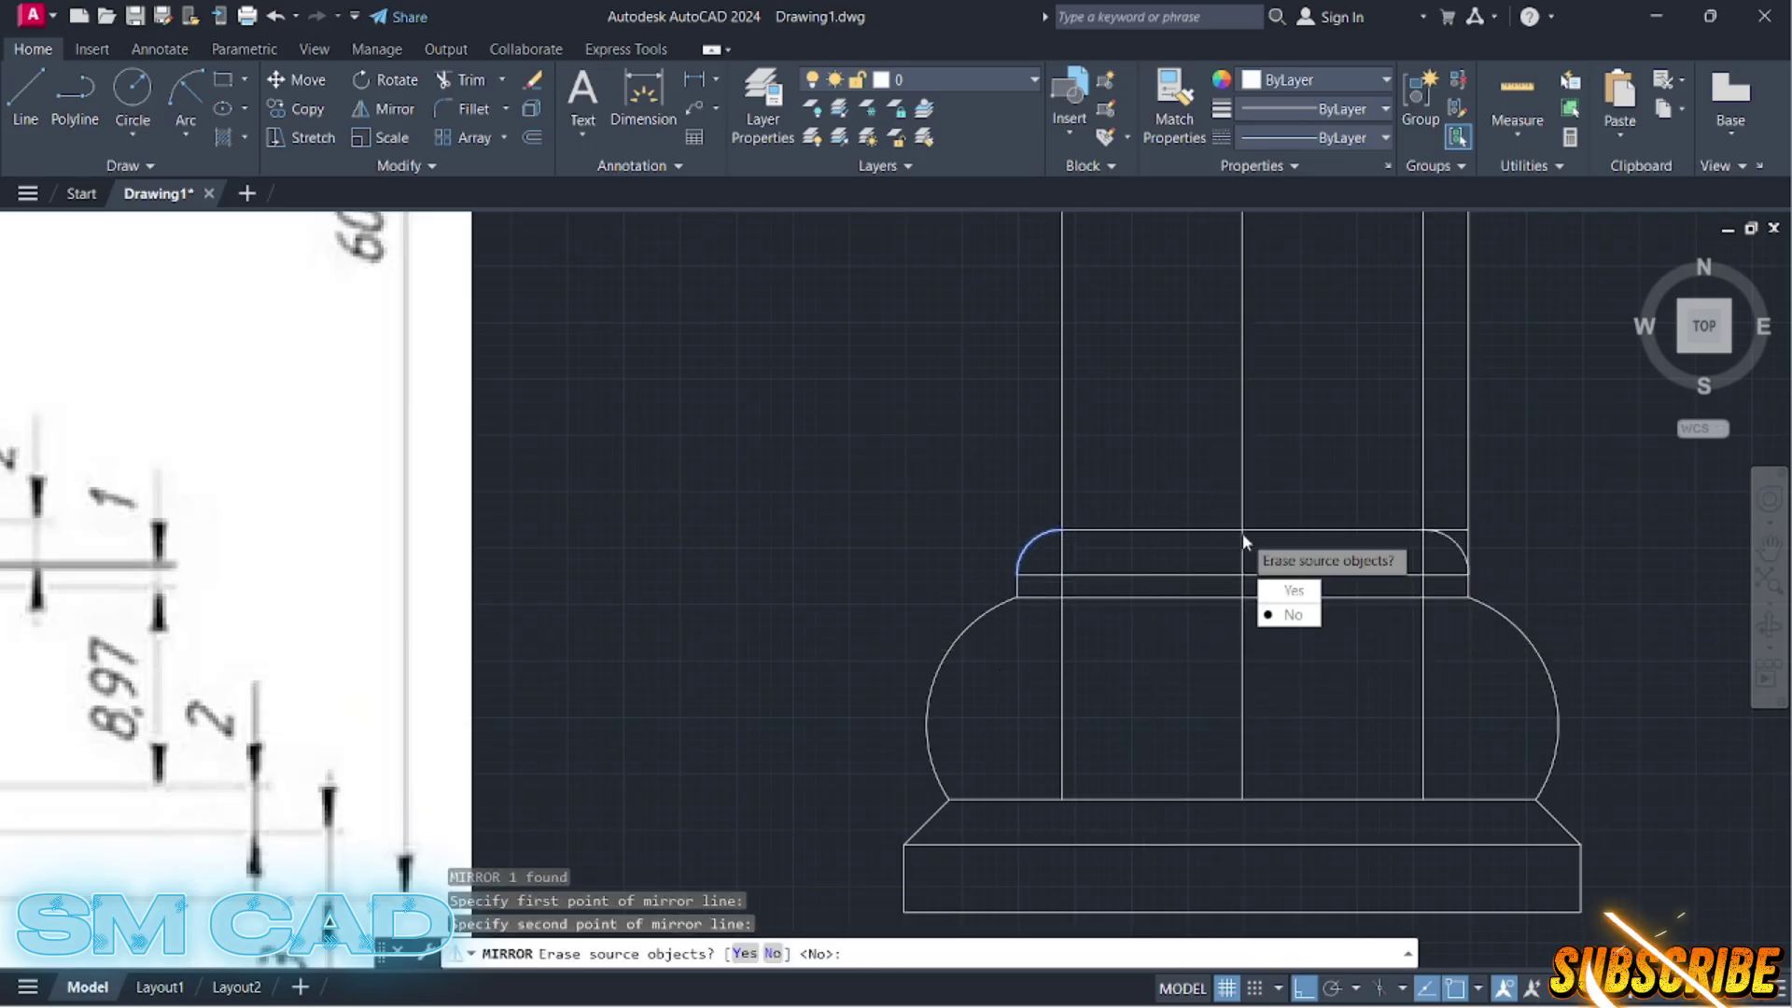
key("Return")
scroll(1251, 665, "down", 2)
key("Escape")
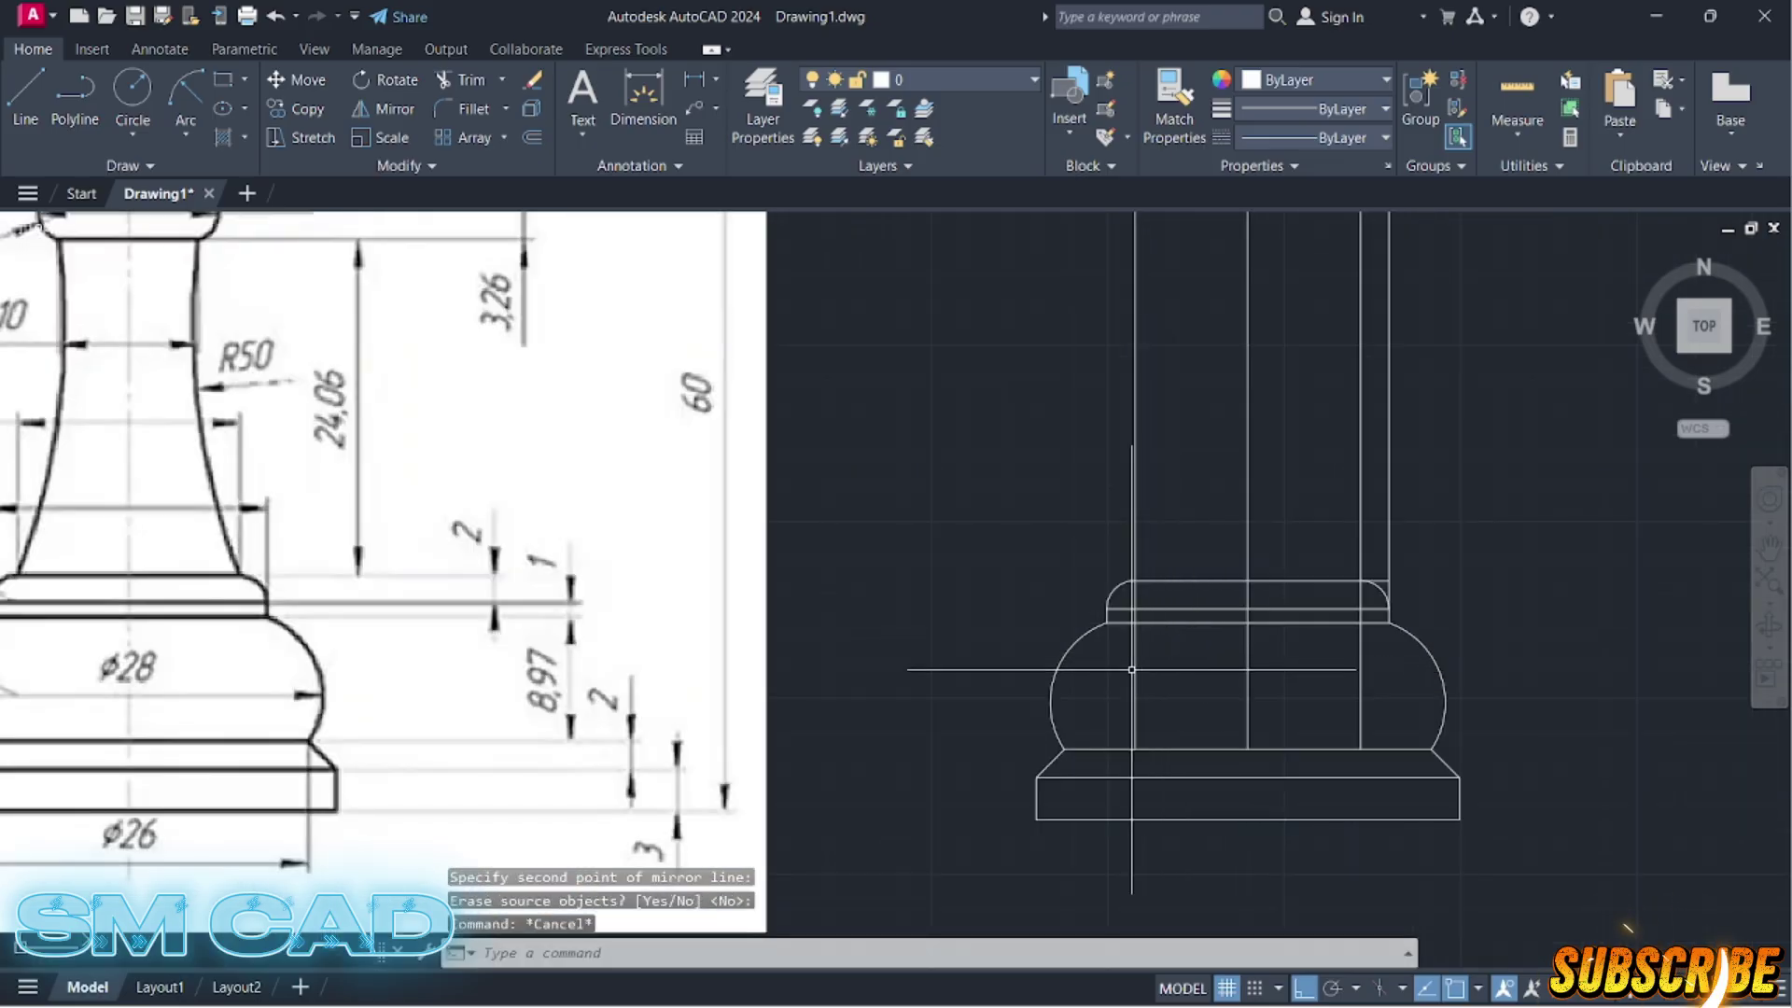
Step: Erase the two vertical construction lines offset 8 to either side of the centre line
left_click(1152, 696)
left_click(1102, 695)
key("Delete")
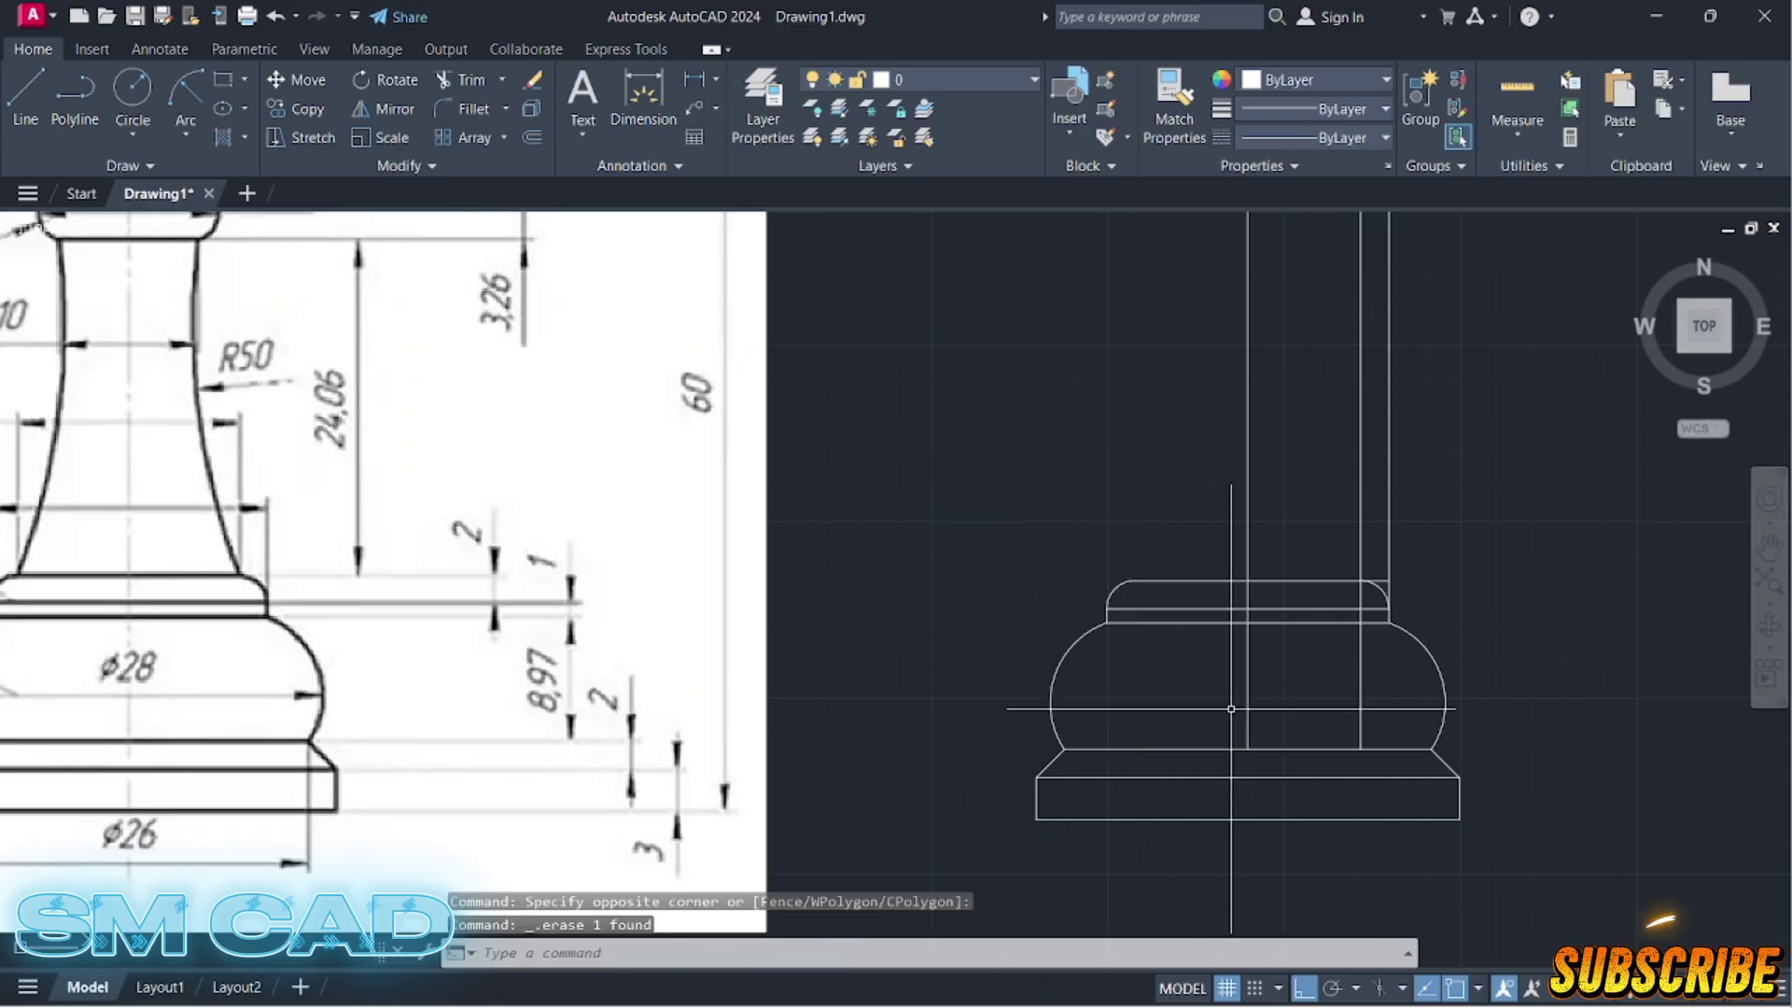
left_click(1417, 673)
left_click(1325, 675)
key("Delete")
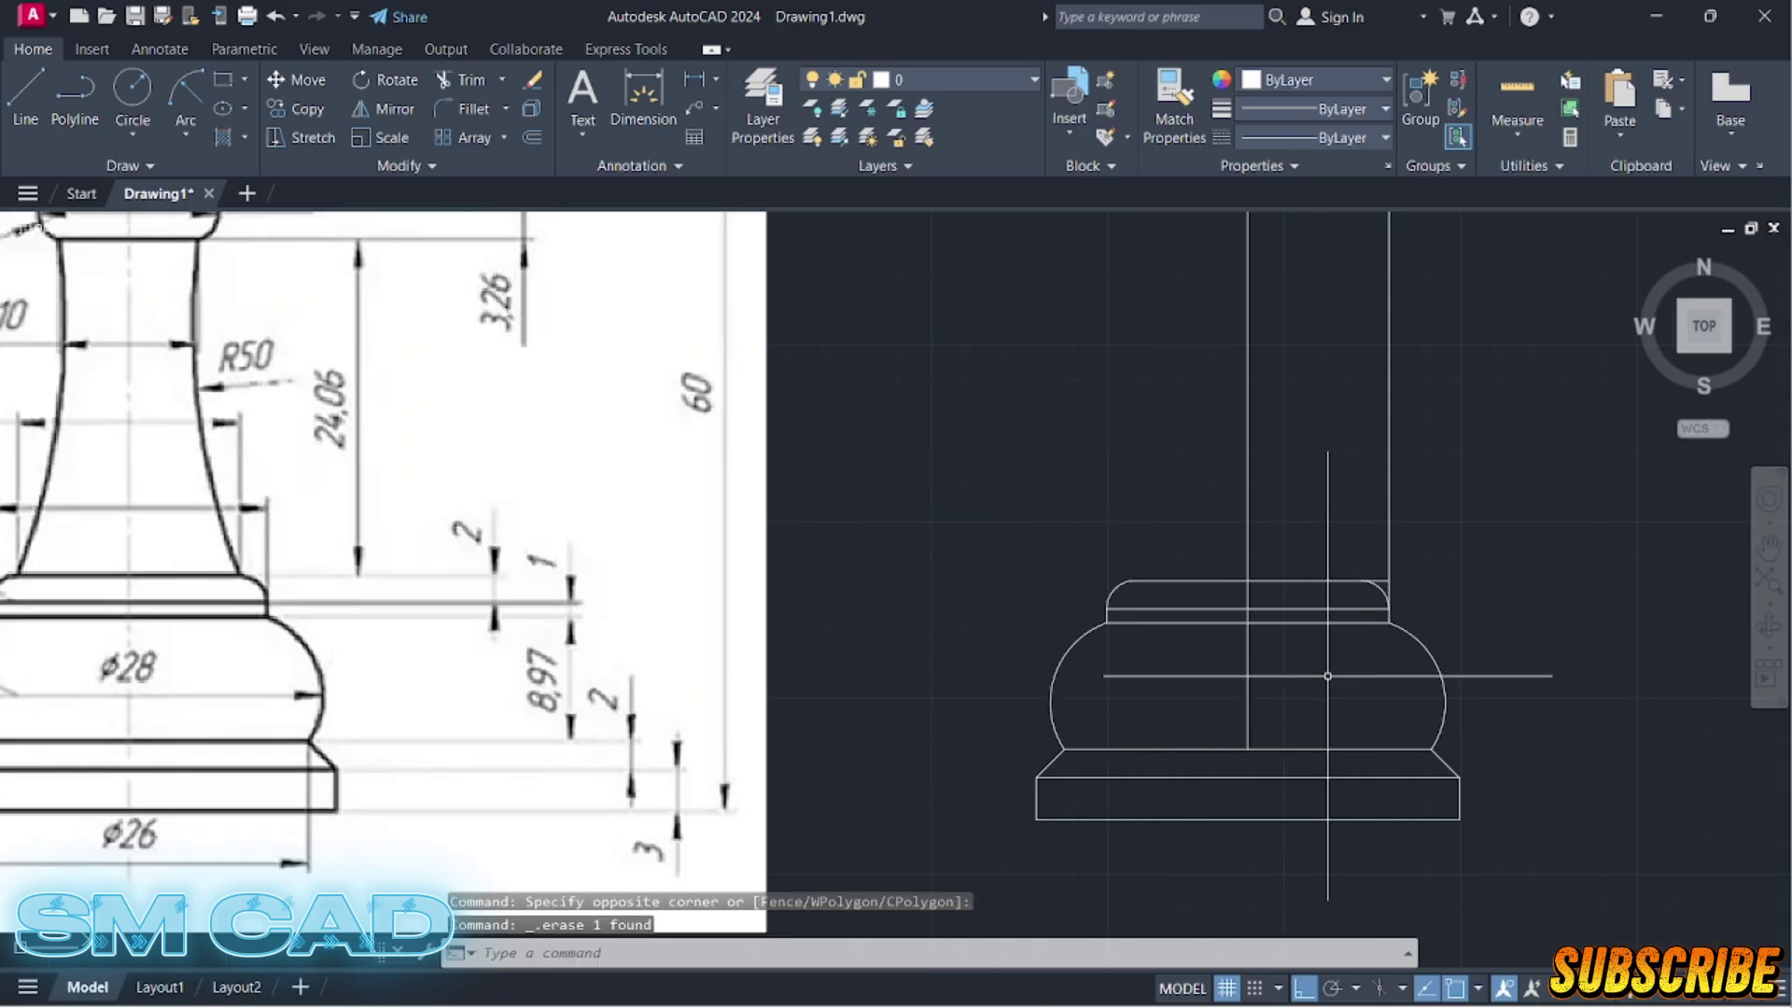
Step: Trim the right outer vertical line above the collar and the square corner outside the mirrored arc
middle_click_drag(1353, 669, 1341, 692)
type("tr")
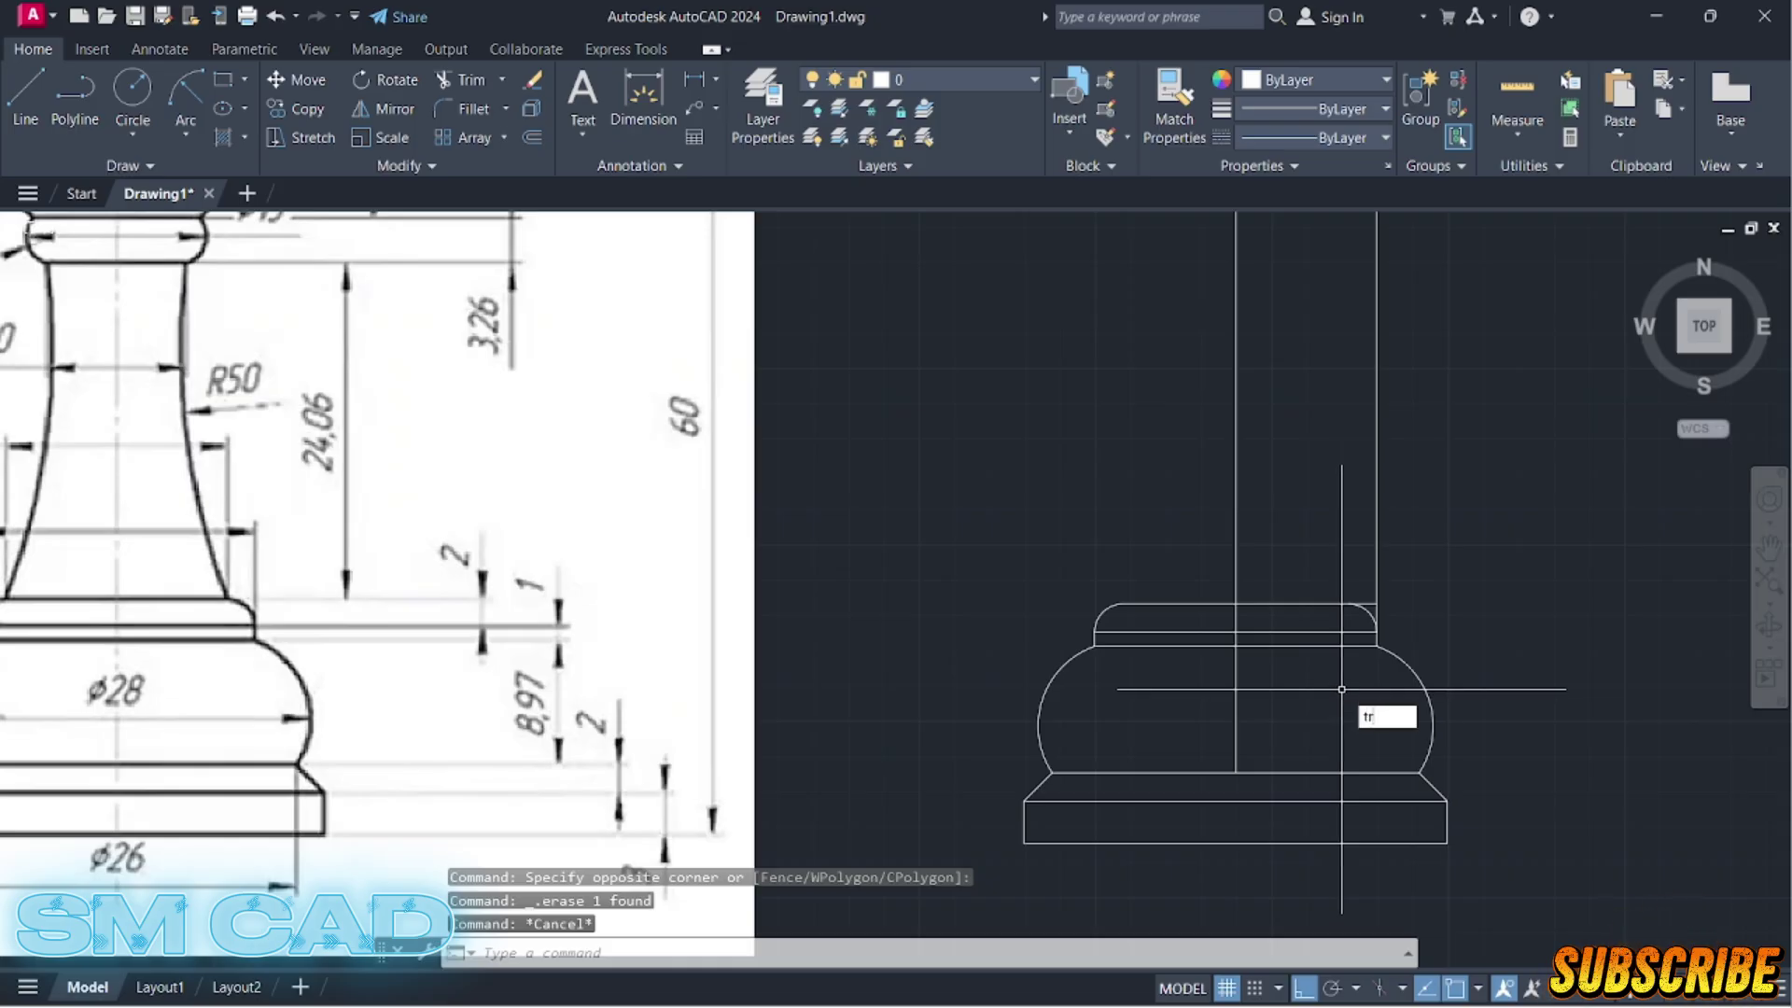
key("Return")
left_click(1378, 577)
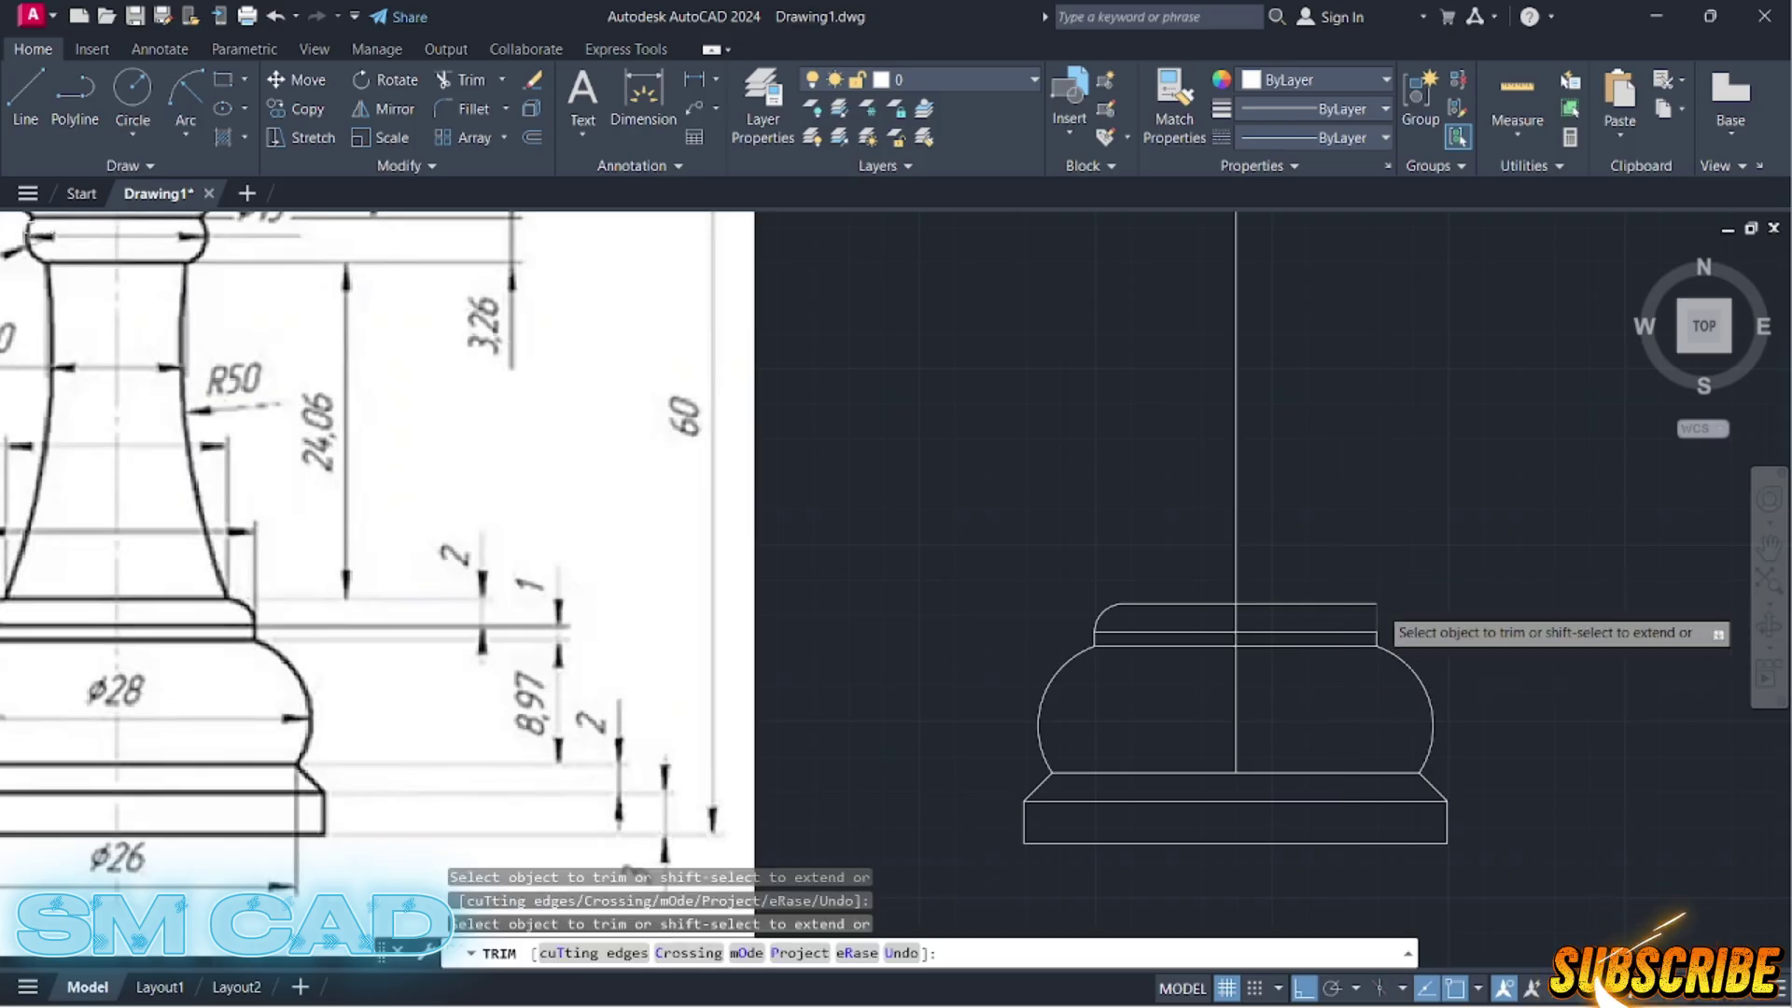
key("ctrl+z")
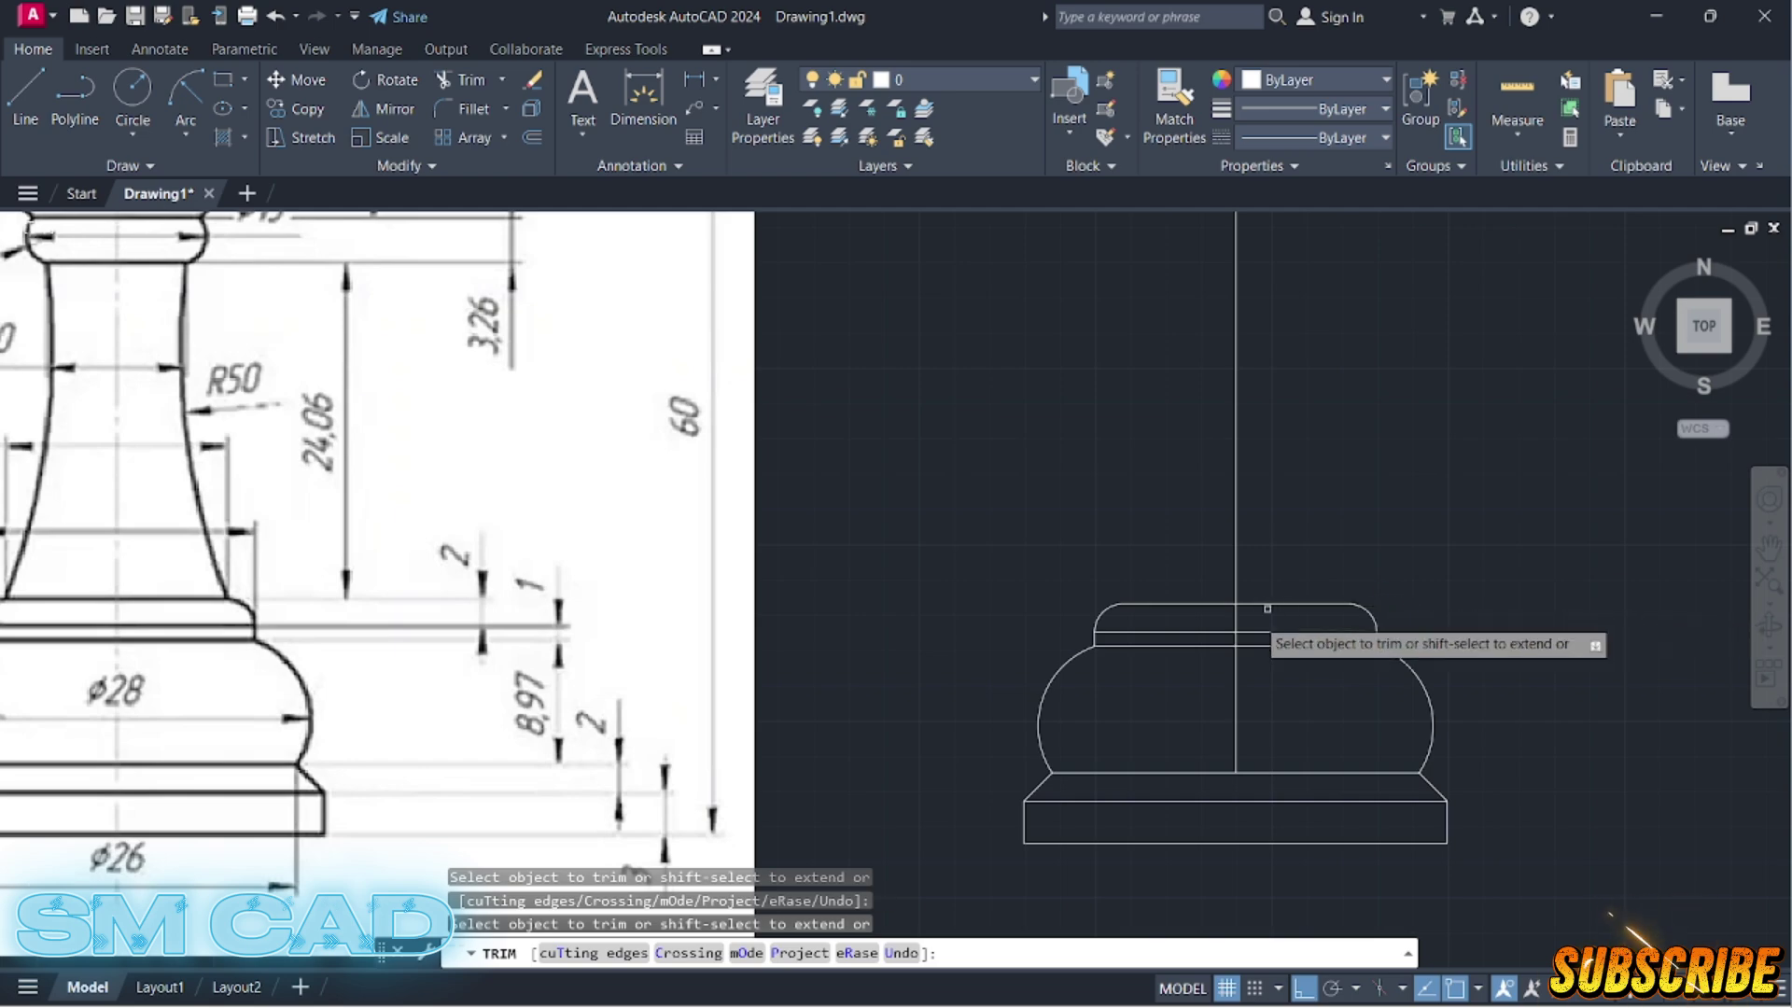
key("Escape")
key("Escape")
Step: Offset the collar's top horizontal line upward by 24.06 to mark the top of the neck
scroll(1155, 661, "down", 2)
middle_click_drag(1156, 661, 1178, 674)
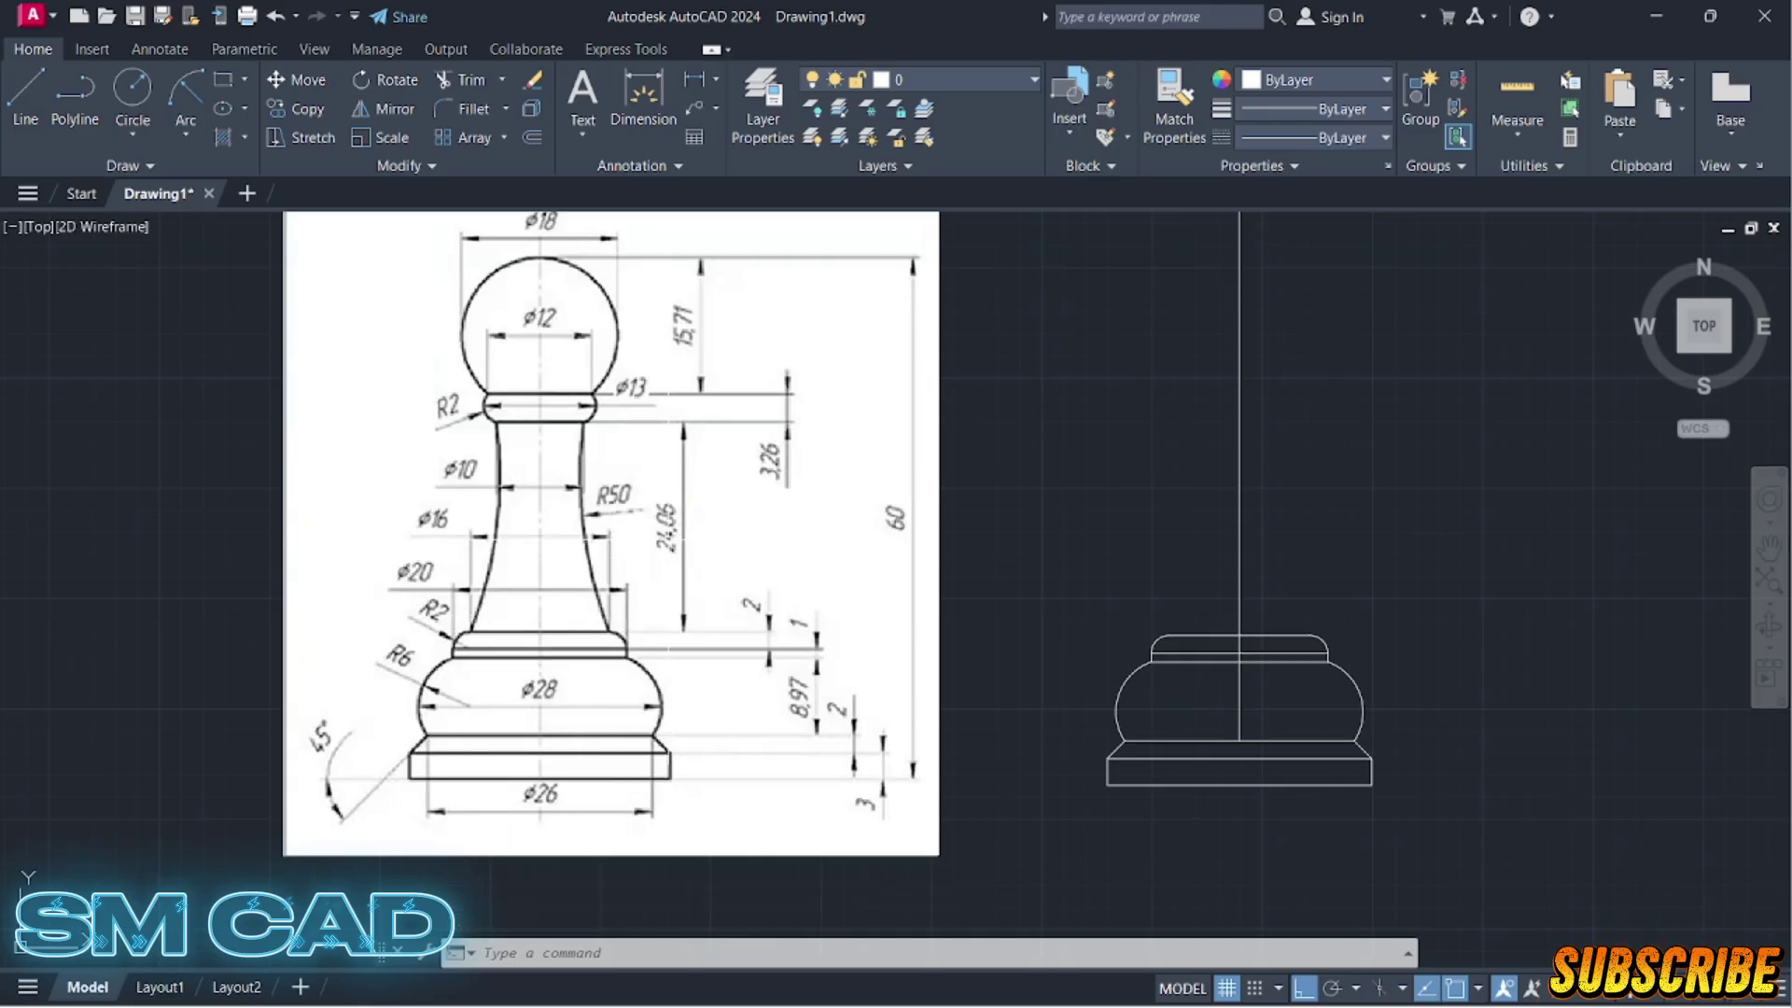
key("Escape")
key("Escape")
key("Escape")
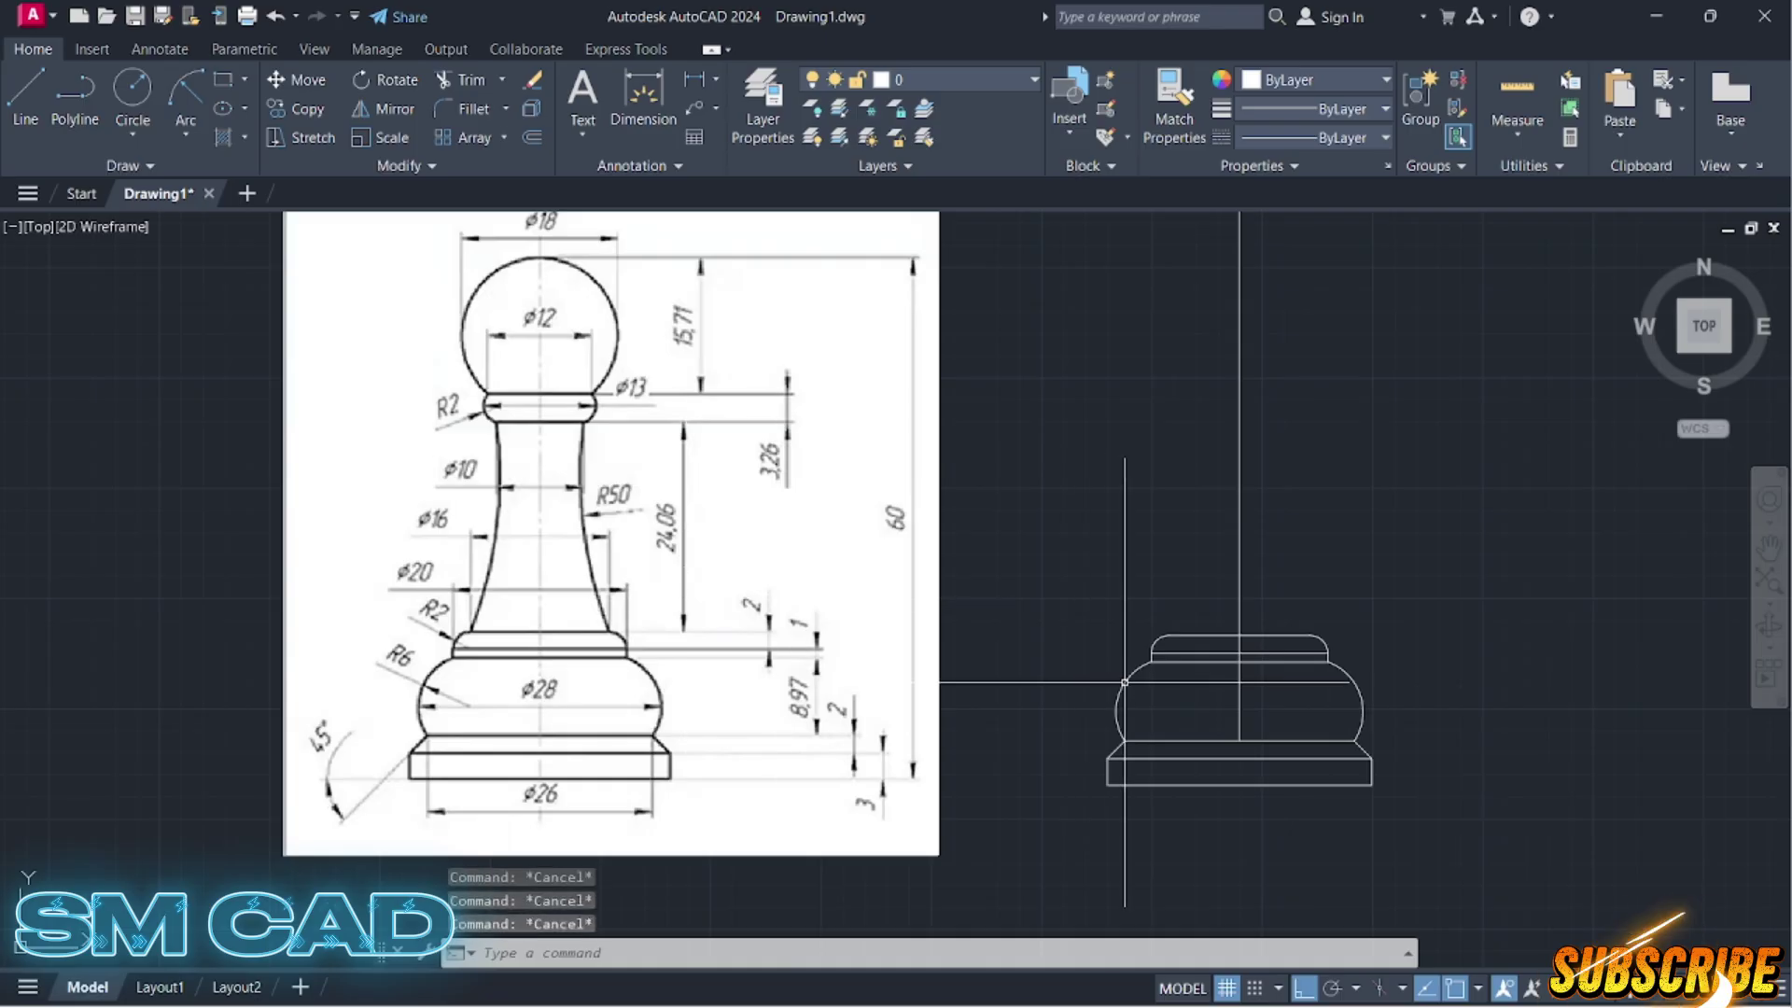
type("o")
key("Return")
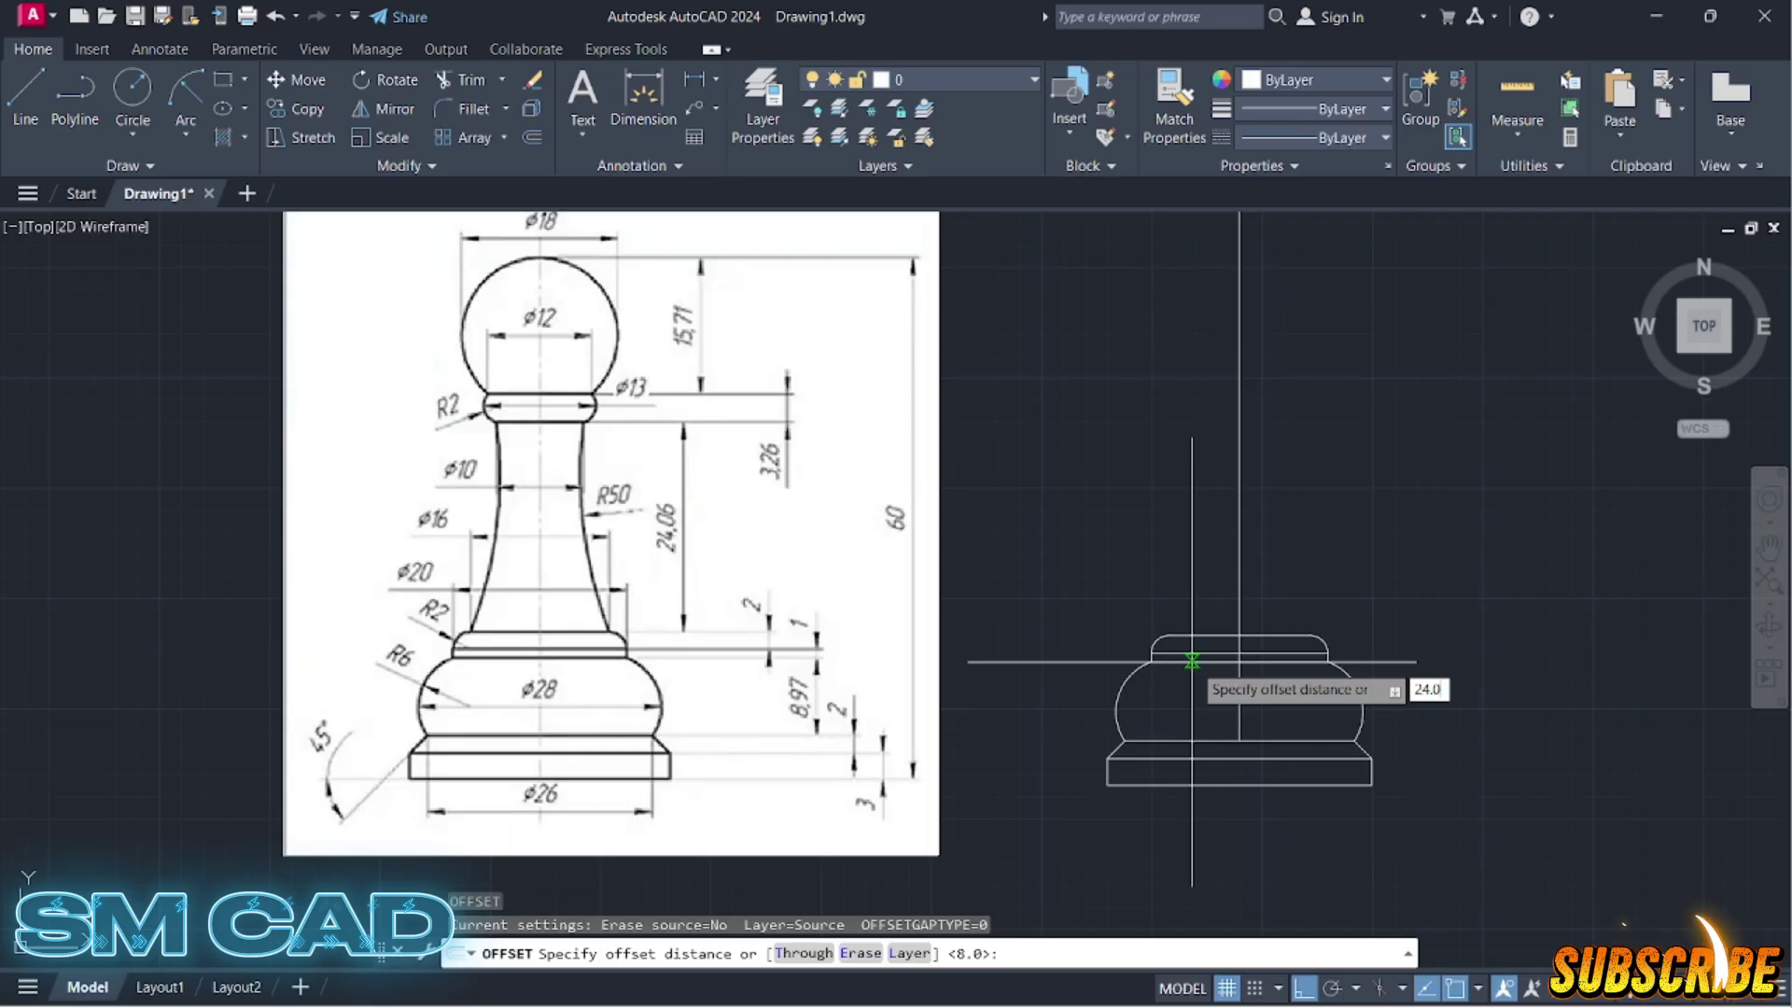
key("Return")
left_click(1200, 636)
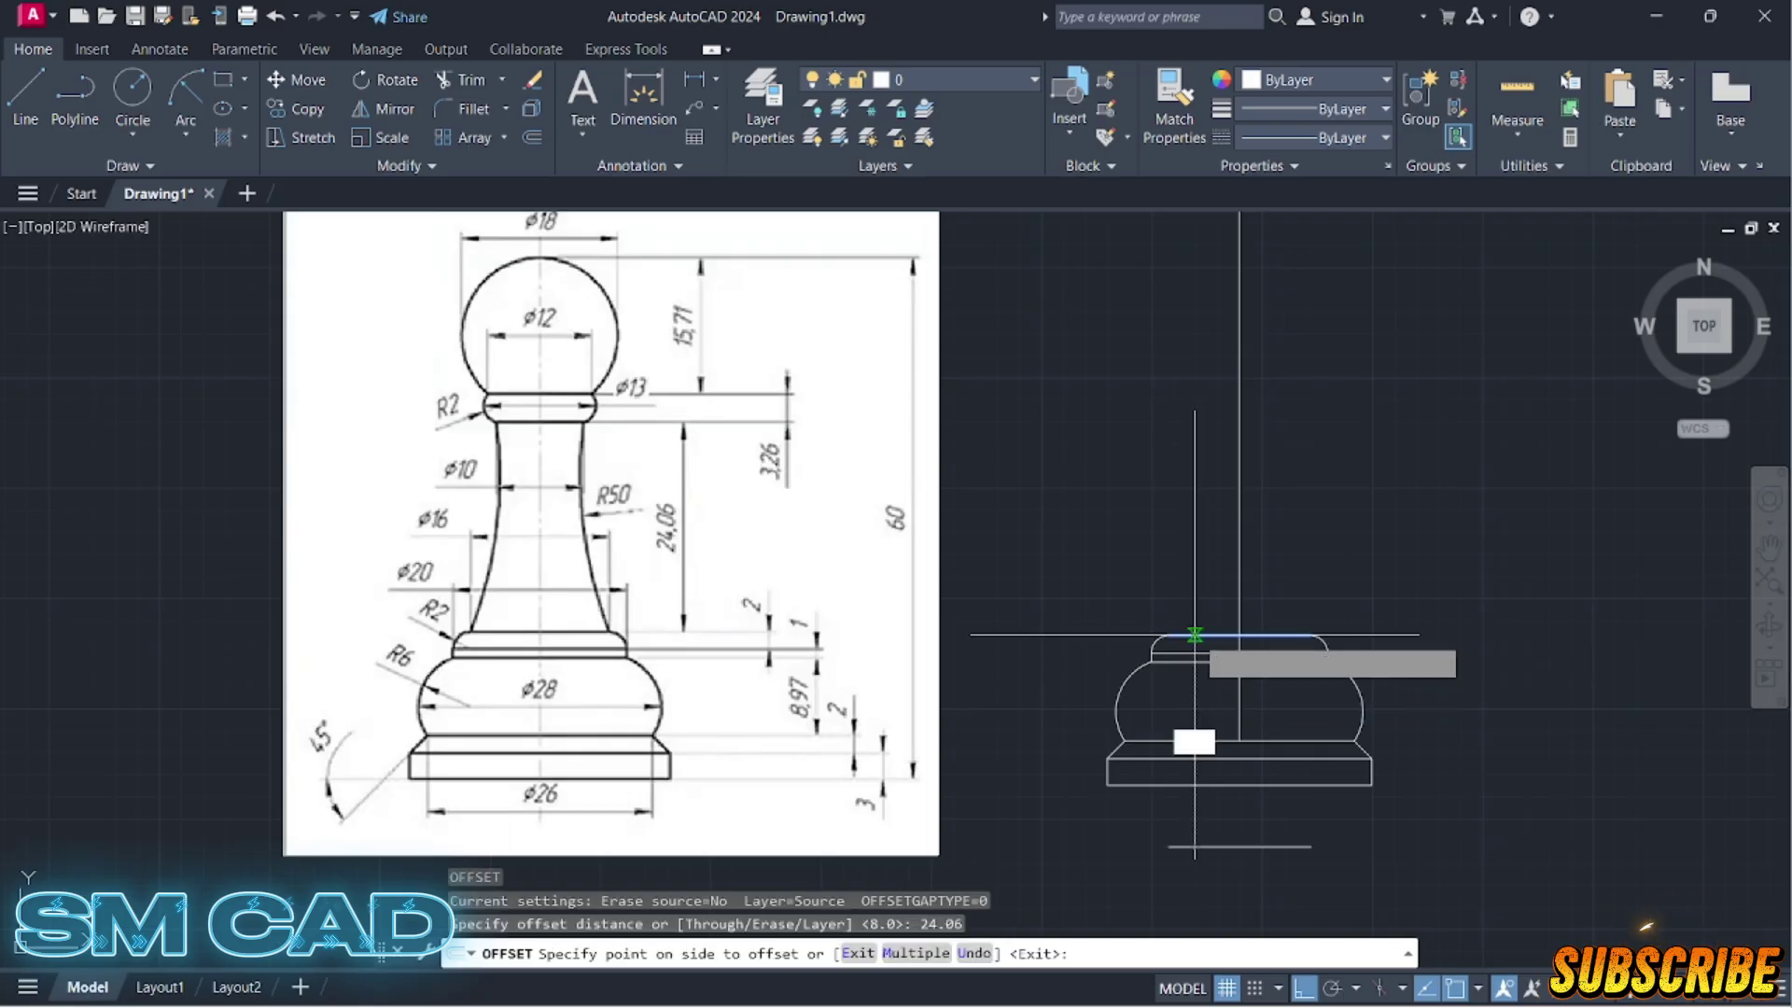
left_click(1209, 459)
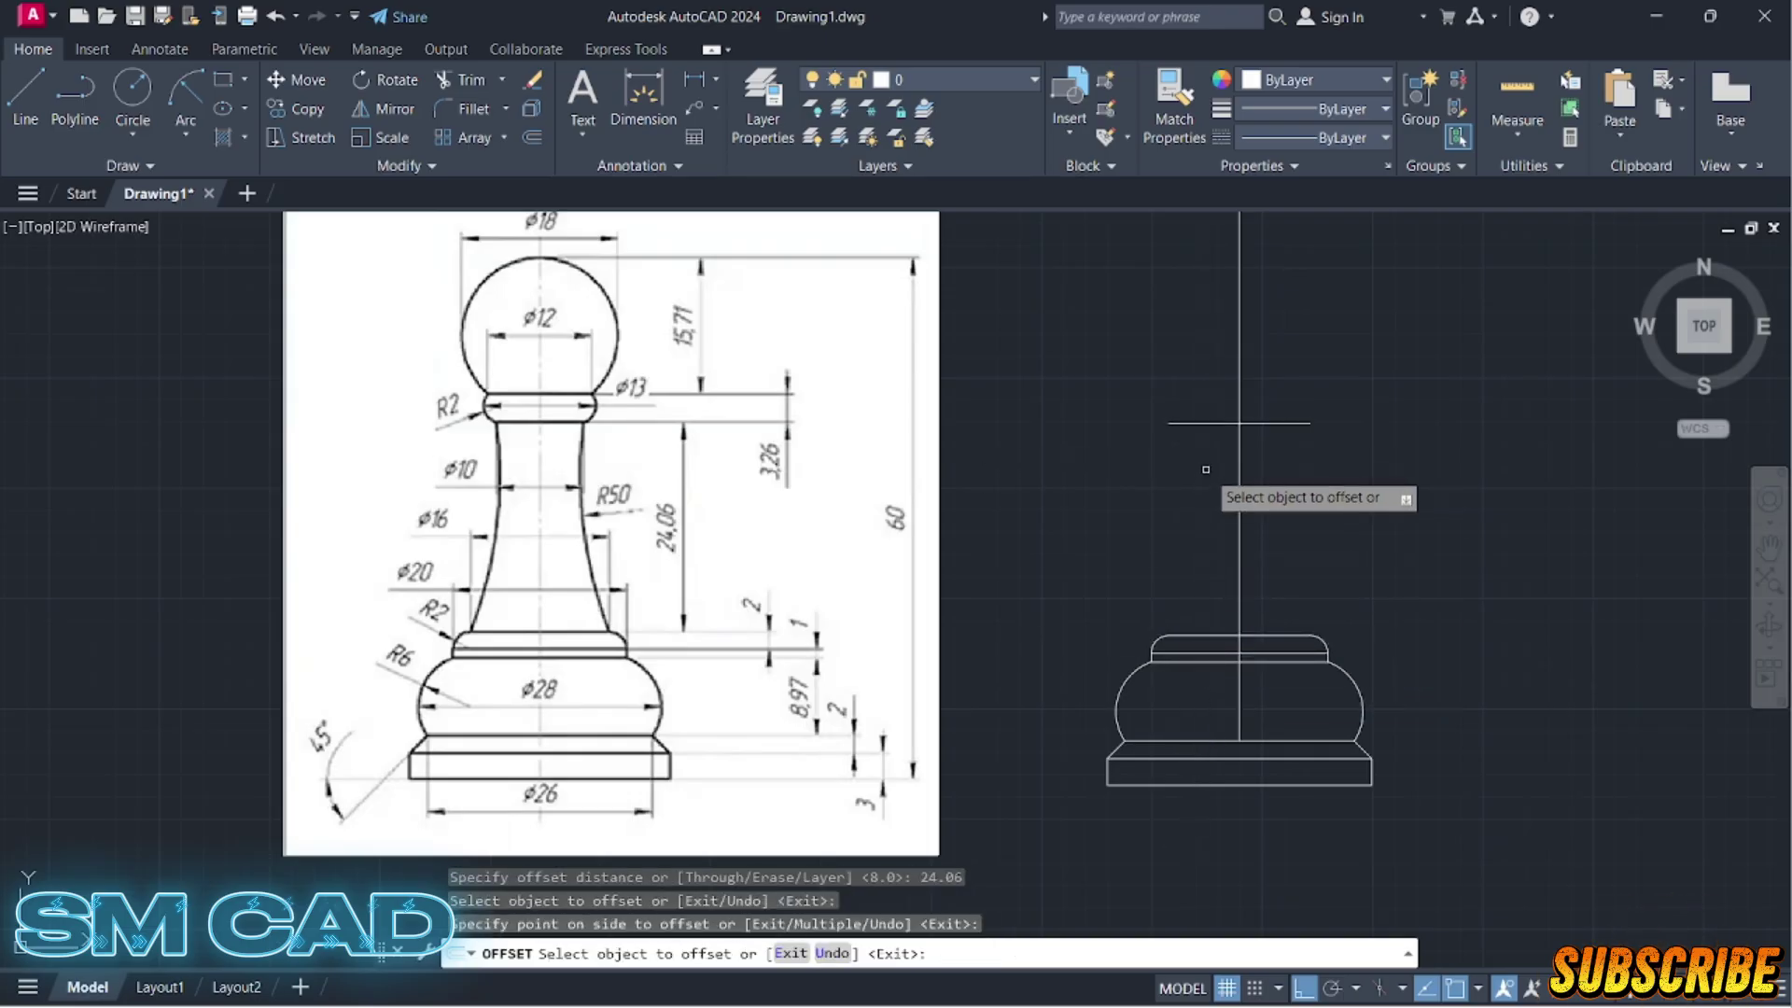
key("Escape")
key("Escape")
key("Escape")
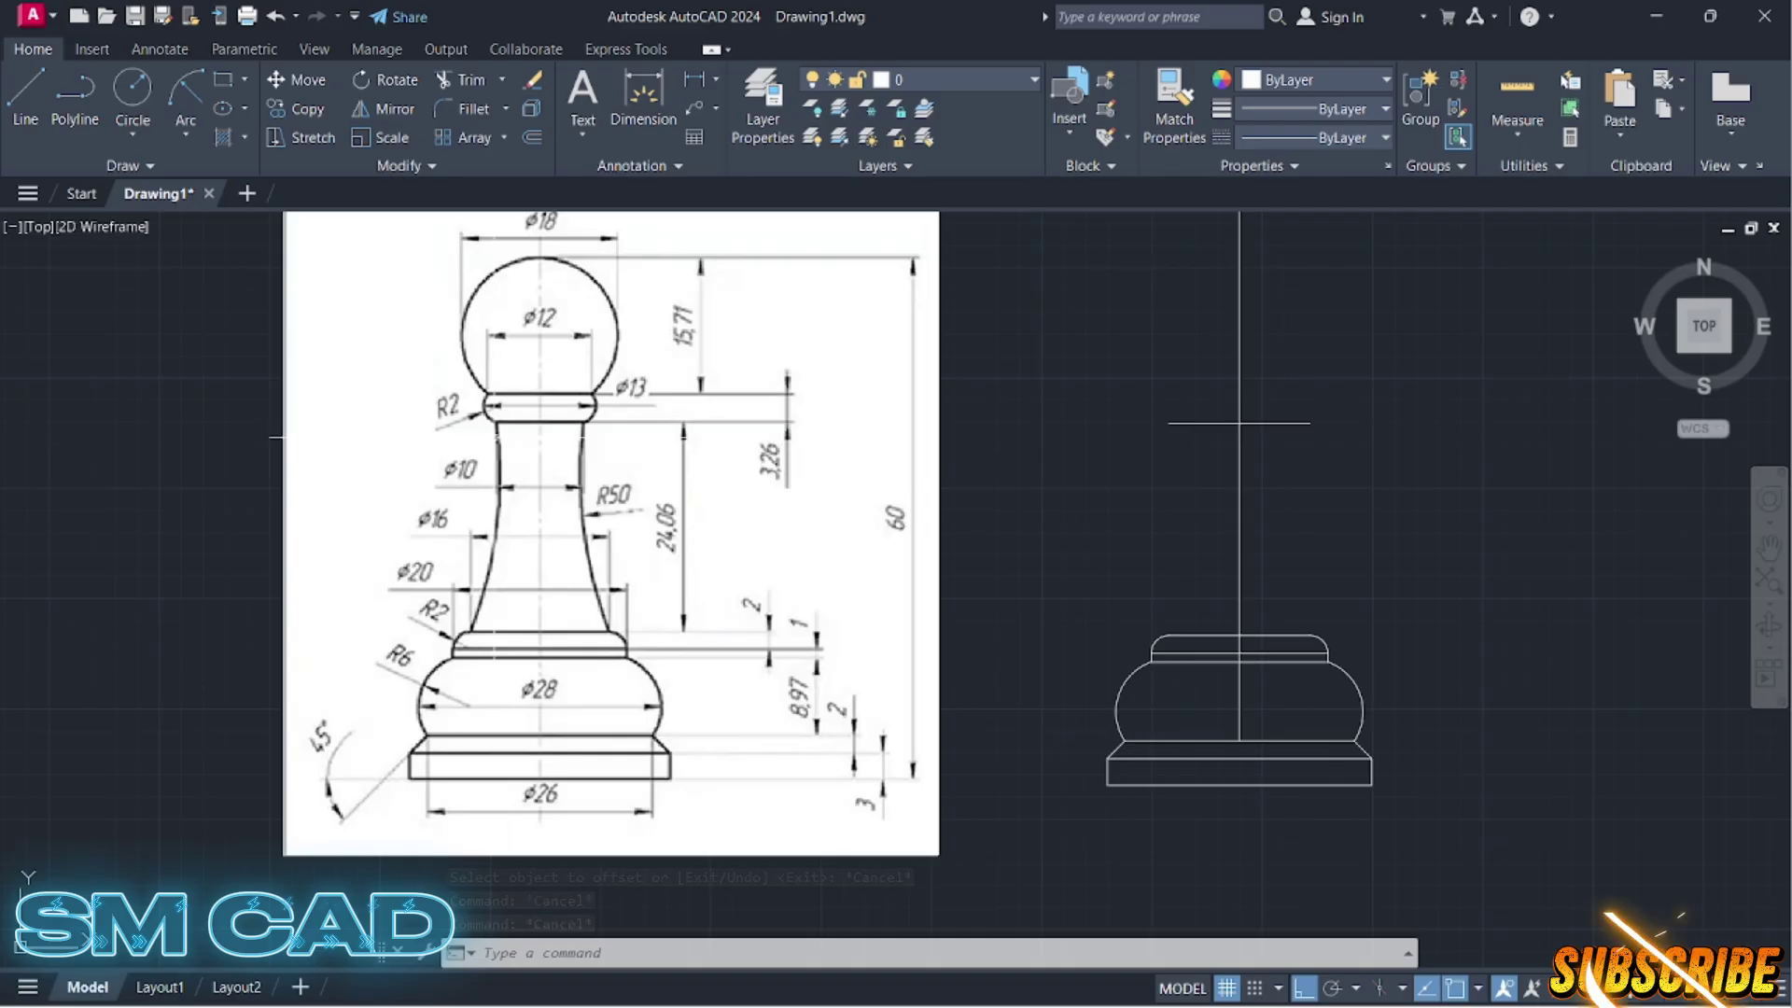
key("Escape")
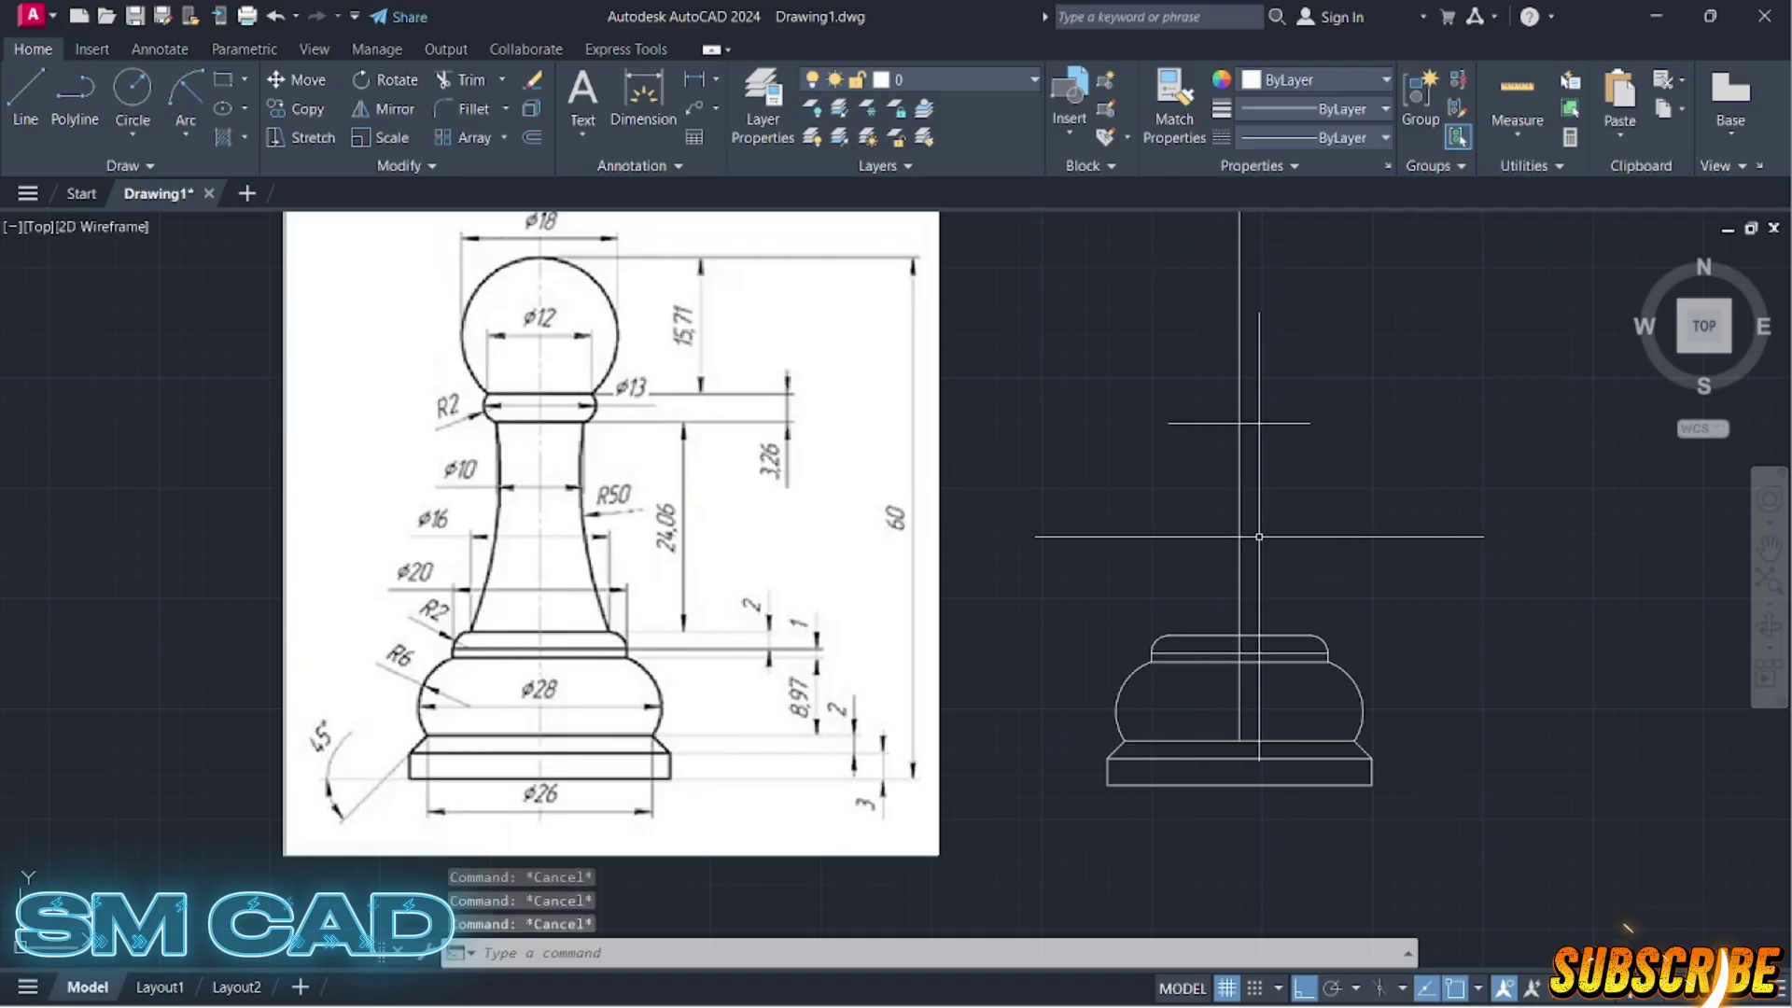
Step: Offset the vertical centre line by 5 to both the right and the left
key("Return")
type("5")
key("Return")
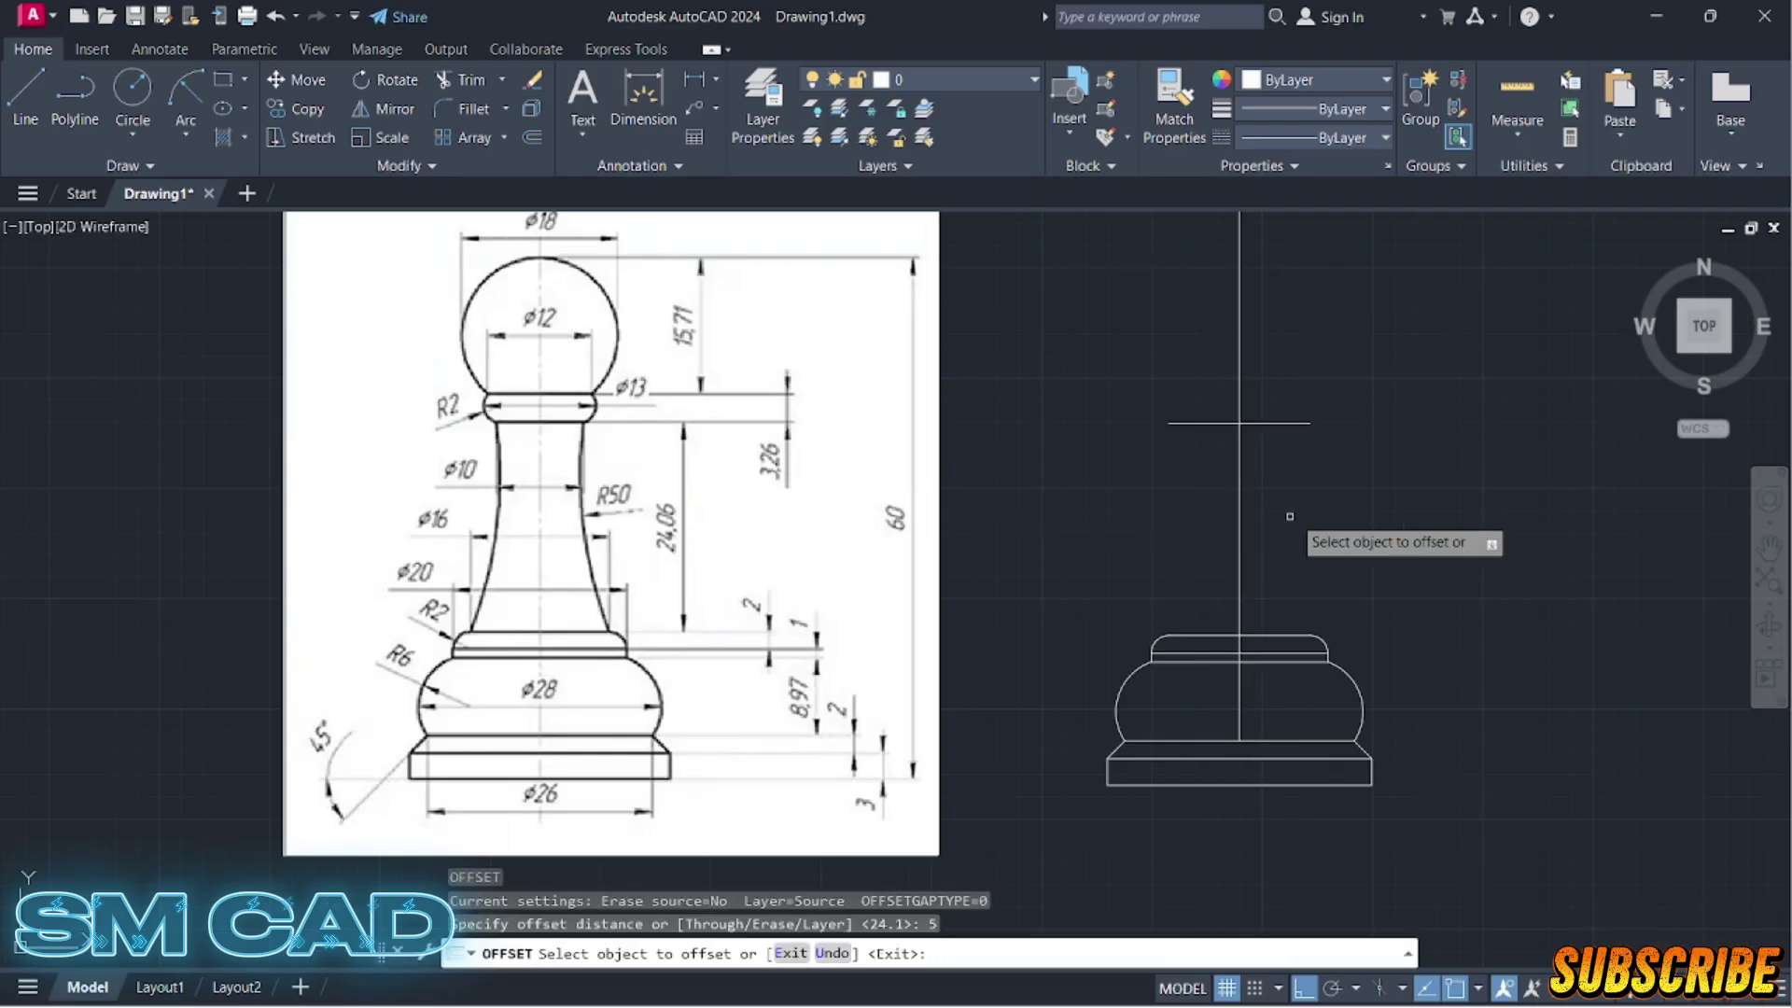
left_click(1242, 505)
left_click(1273, 499)
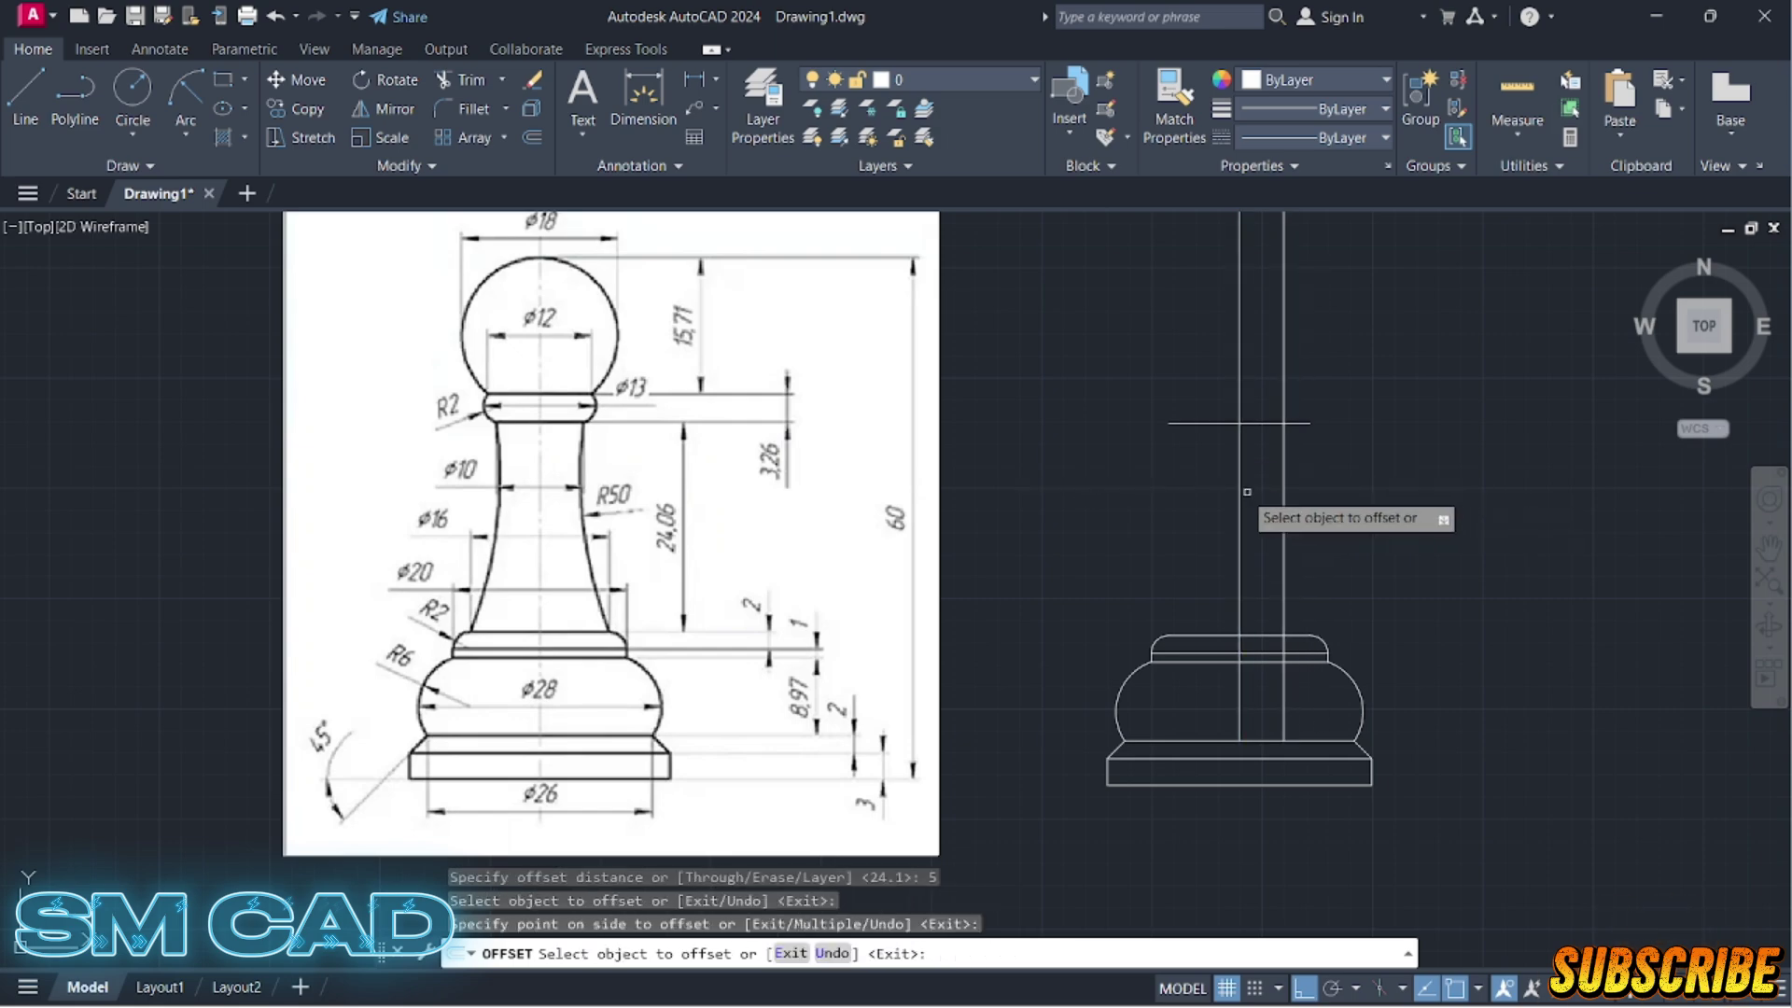
left_click(1241, 492)
left_click(1167, 489)
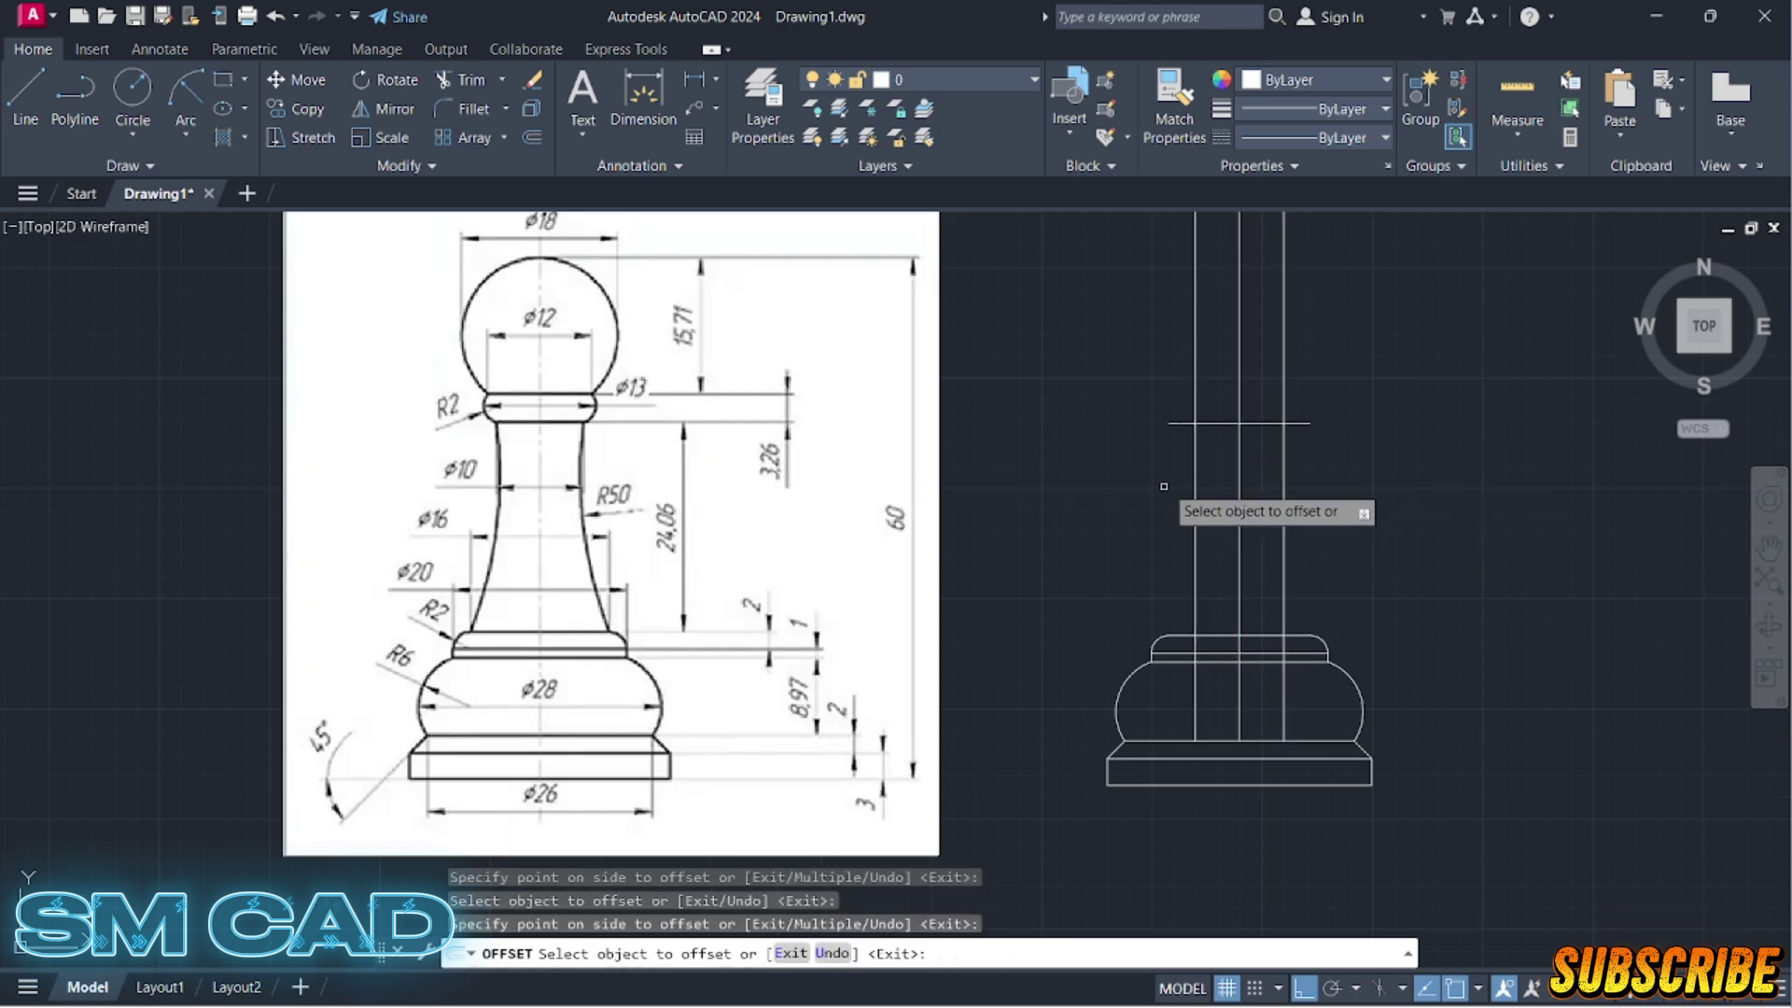
key("Escape")
middle_click_drag(1240, 507, 1234, 528)
key("Escape")
key("Escape")
key("Escape")
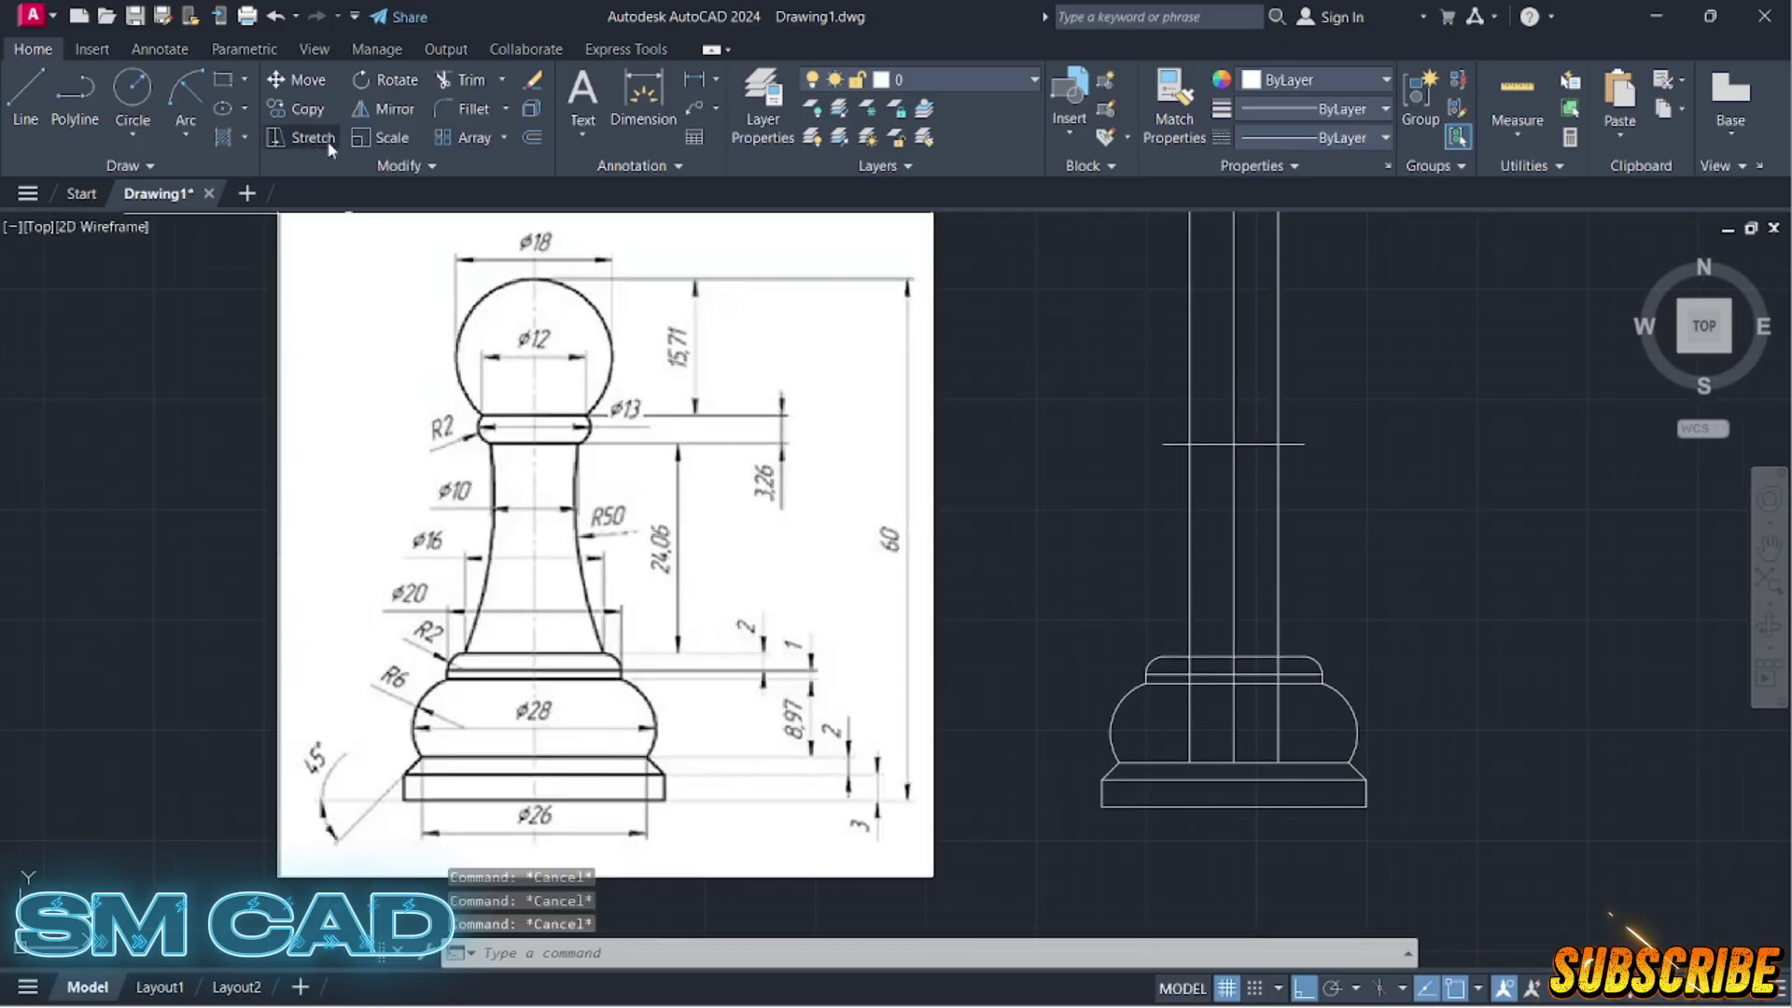
left_click(191, 133)
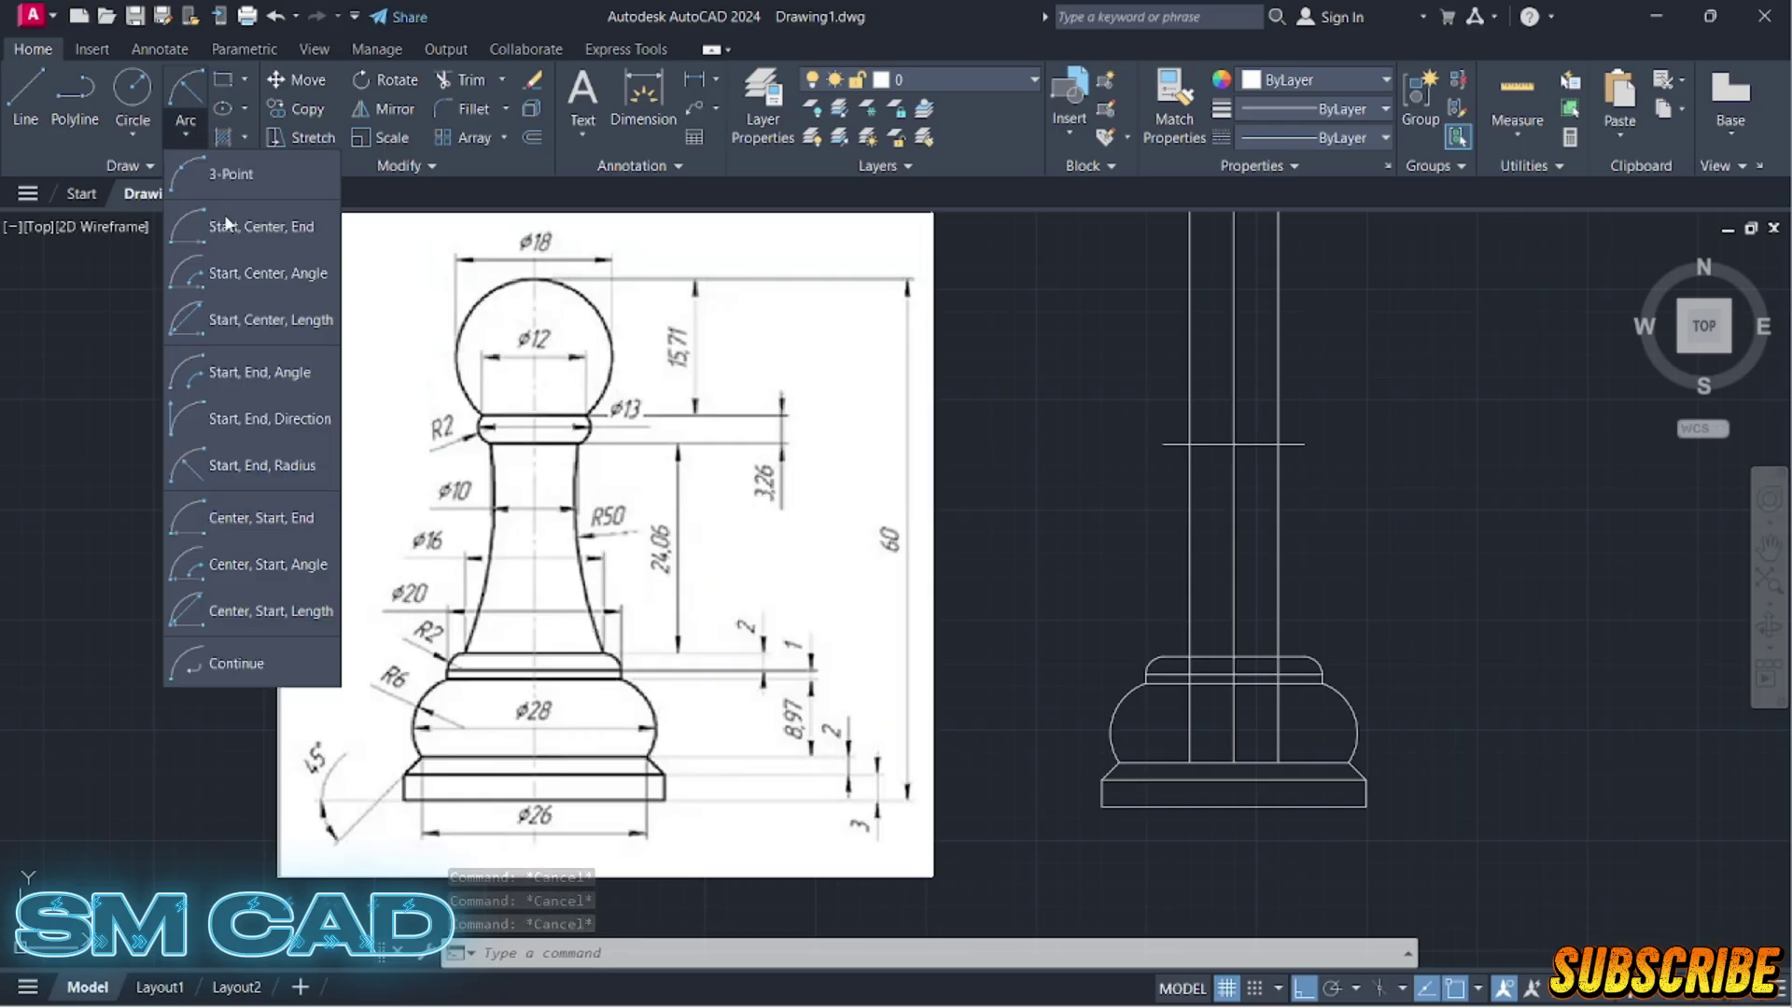
left_click(246, 468)
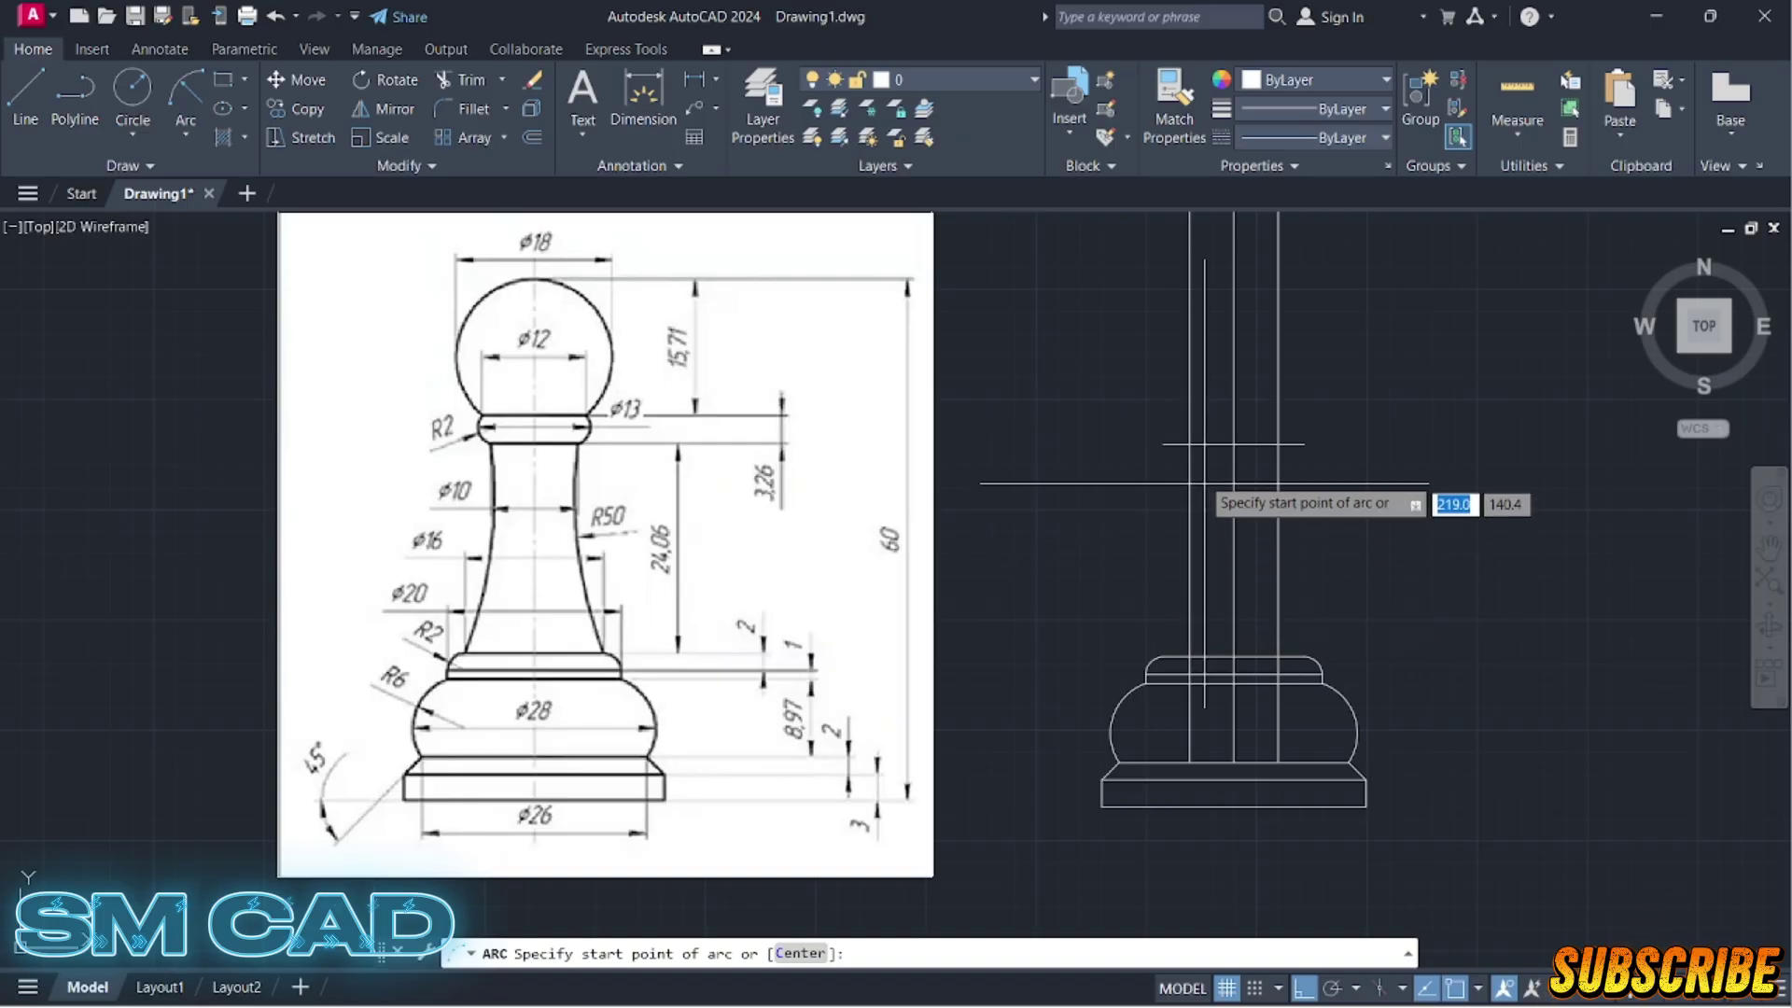
left_click(1190, 444)
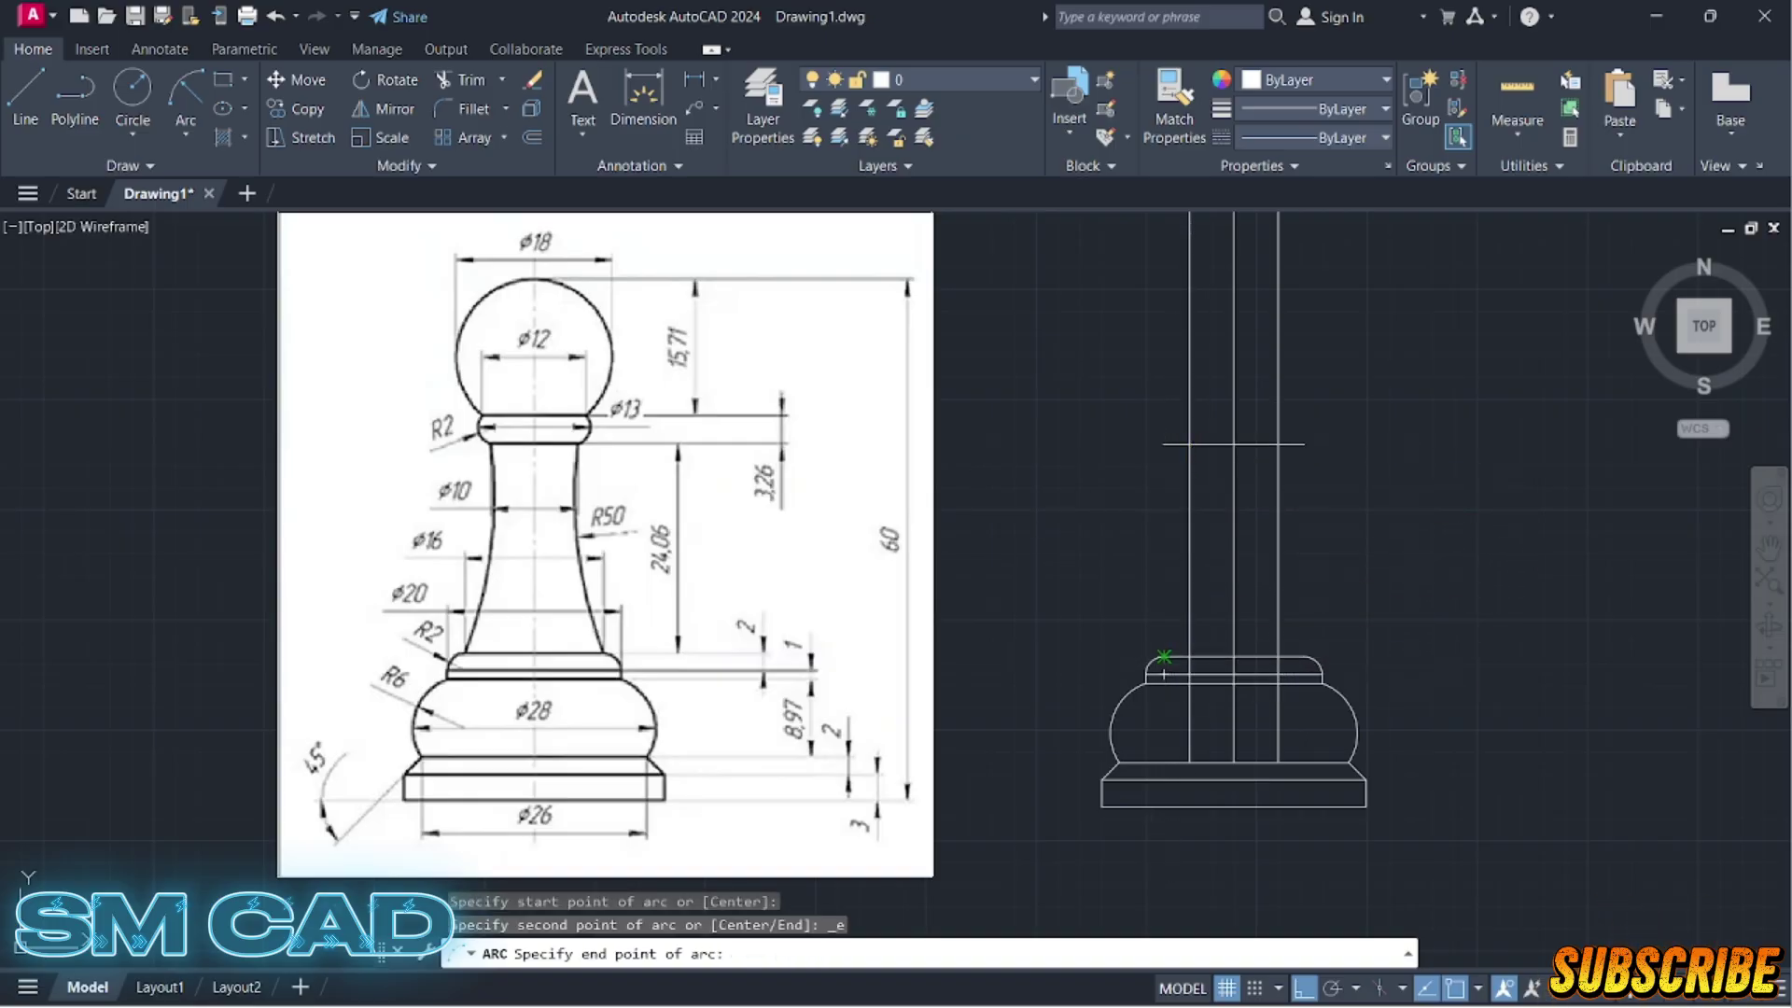
left_click(1164, 657)
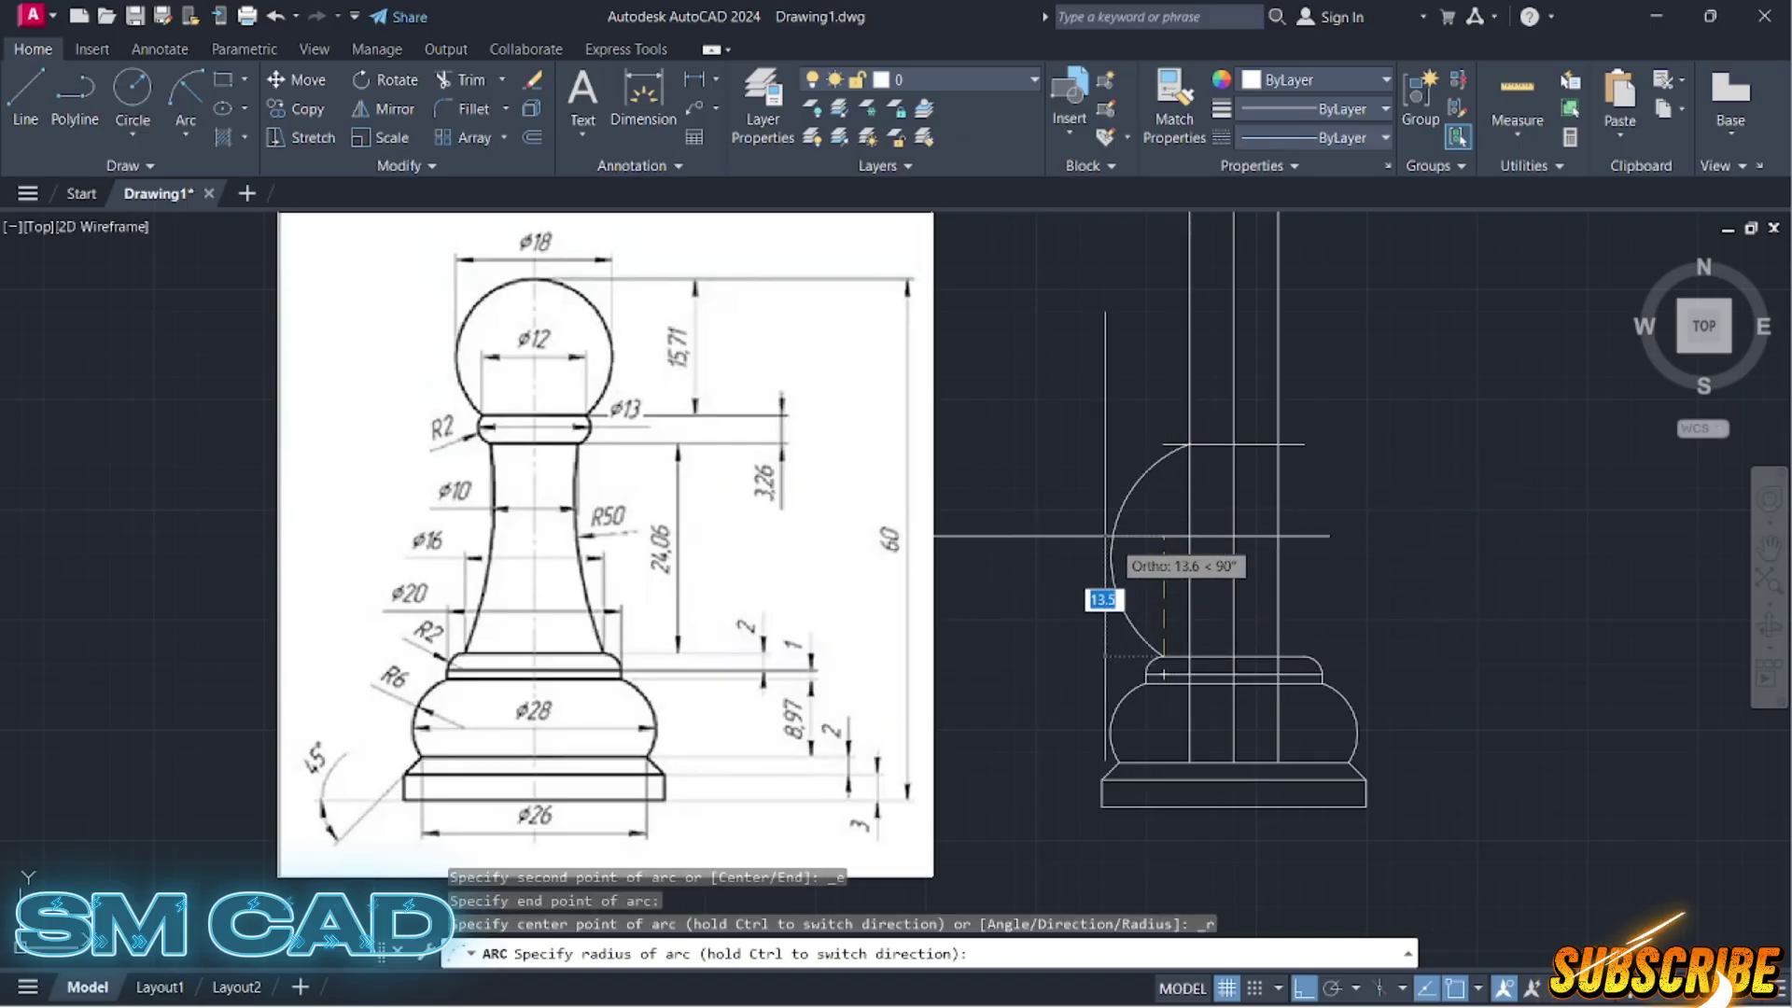
key("Escape")
key("space")
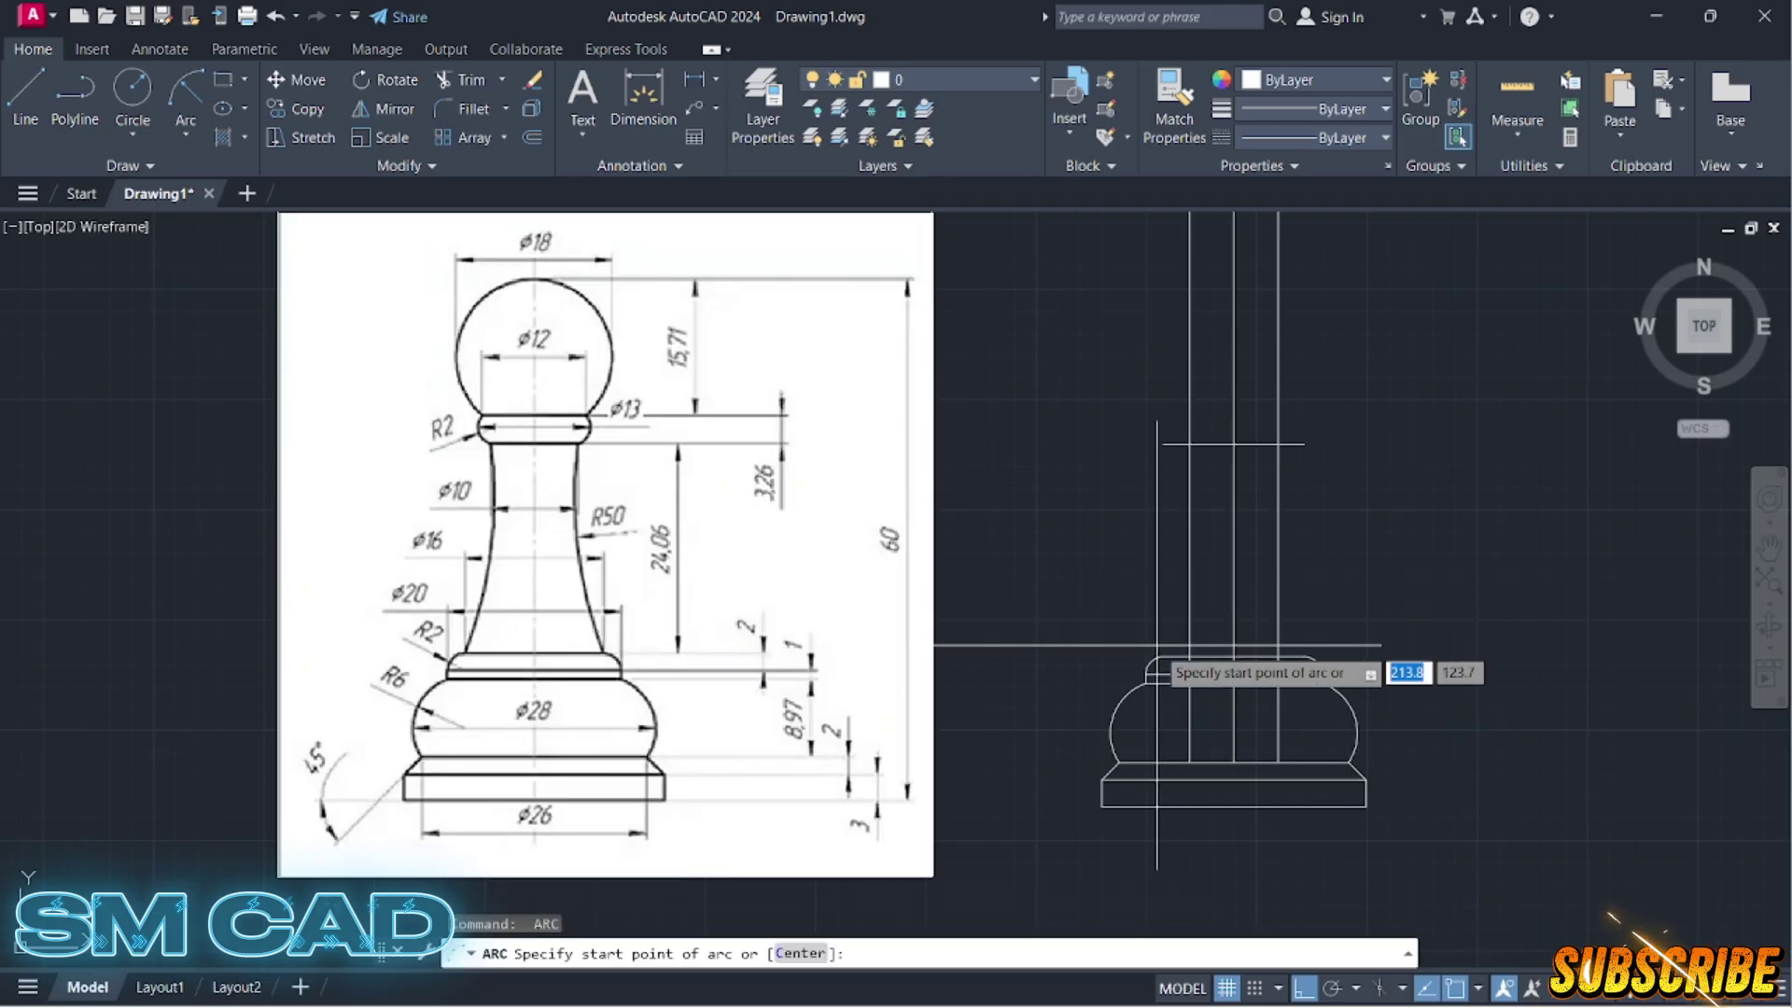
key("Escape")
Step: Draw a Start, End, Radius arc of radius 50 from the collar's upper-left arc end to the left vertical line's crossing with the neck's top line
left_click(196, 136)
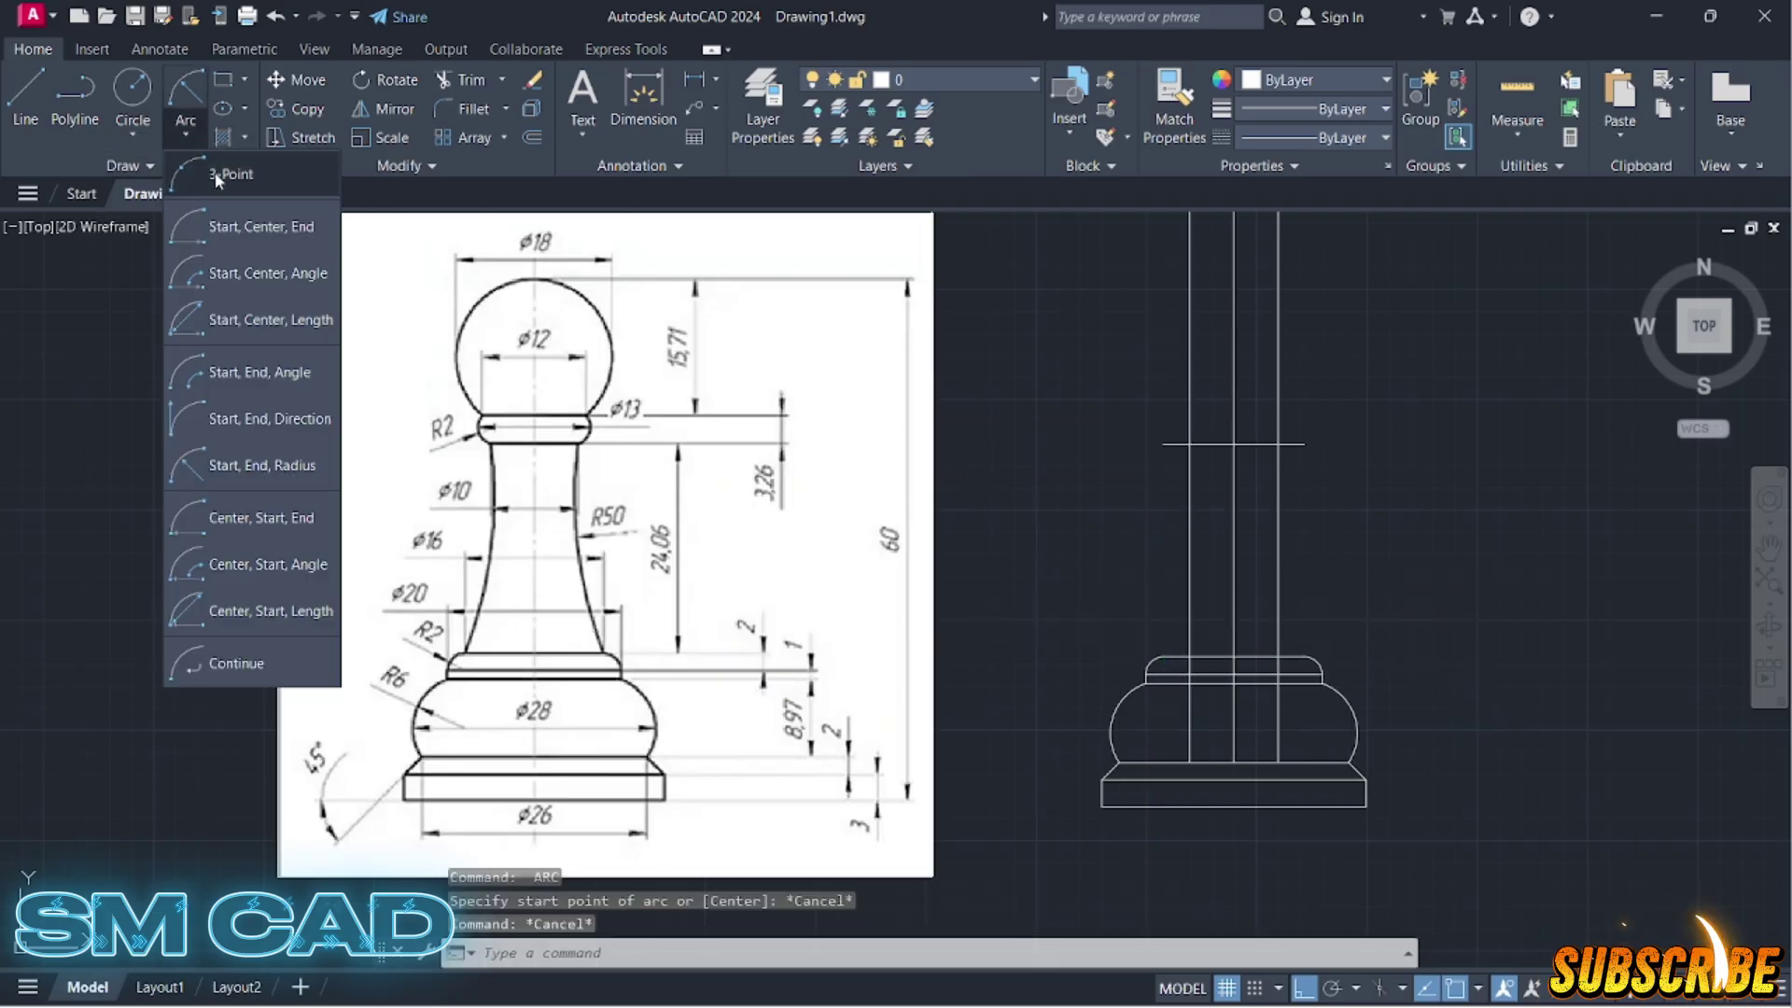
left_click(270, 463)
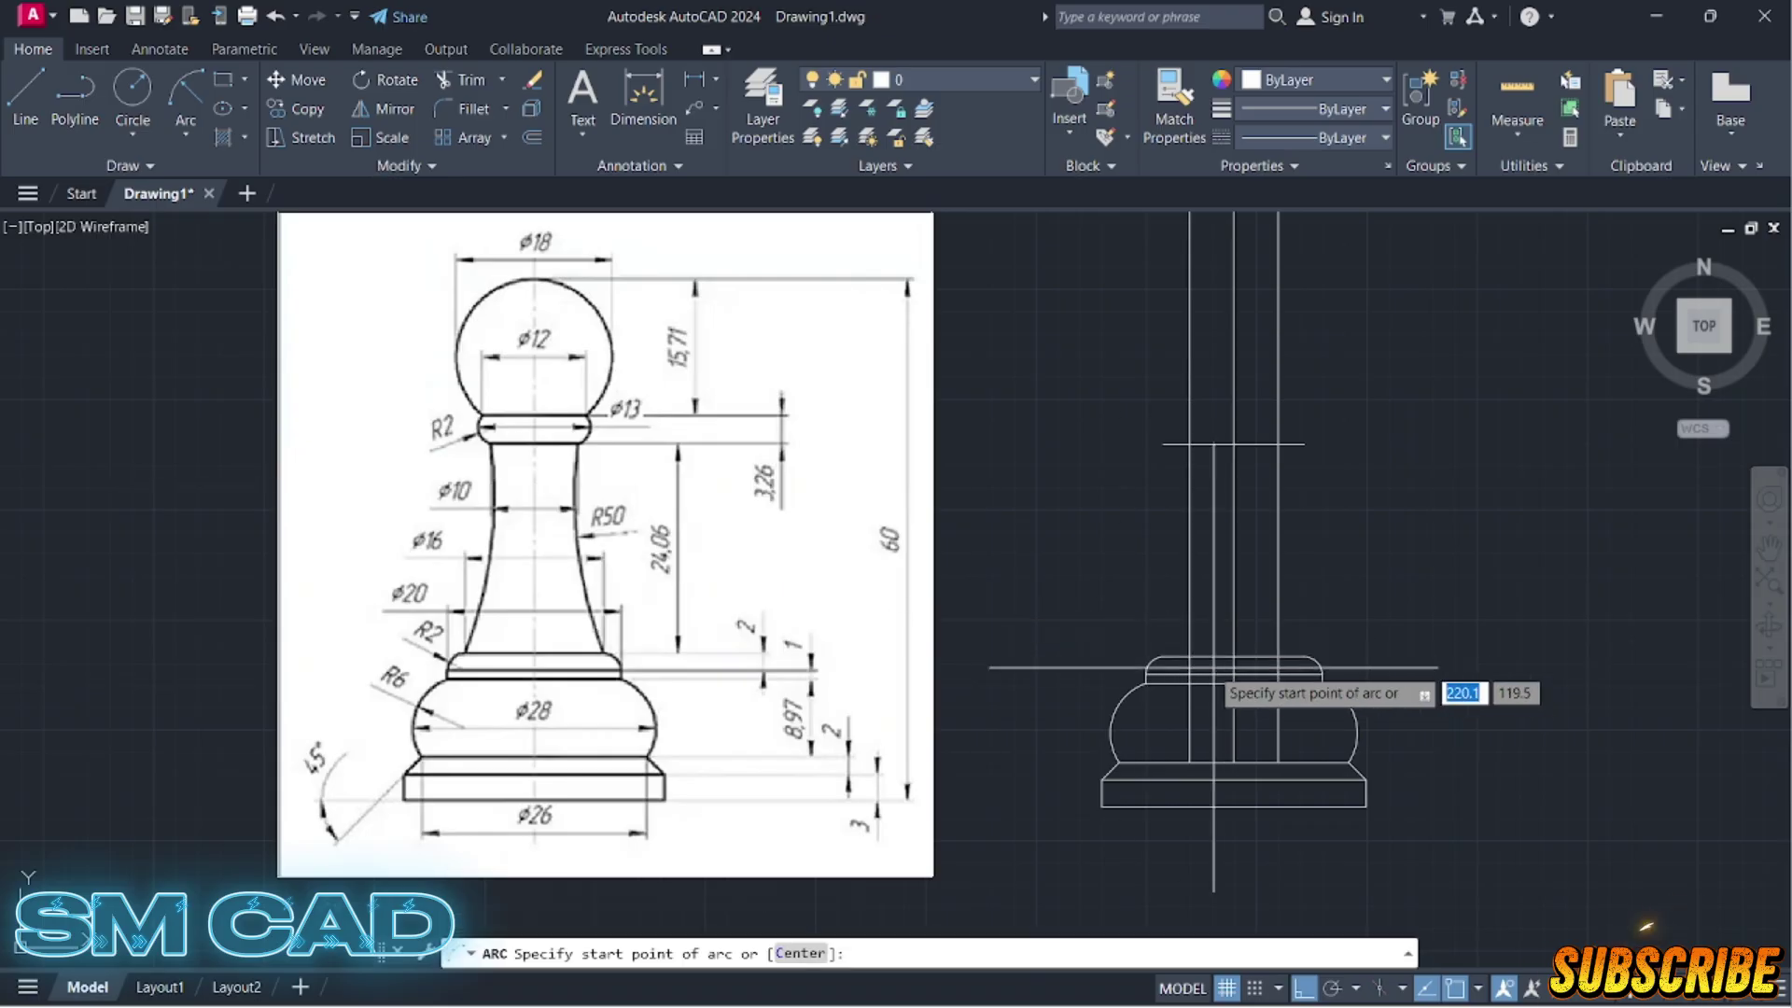
left_click(1164, 672)
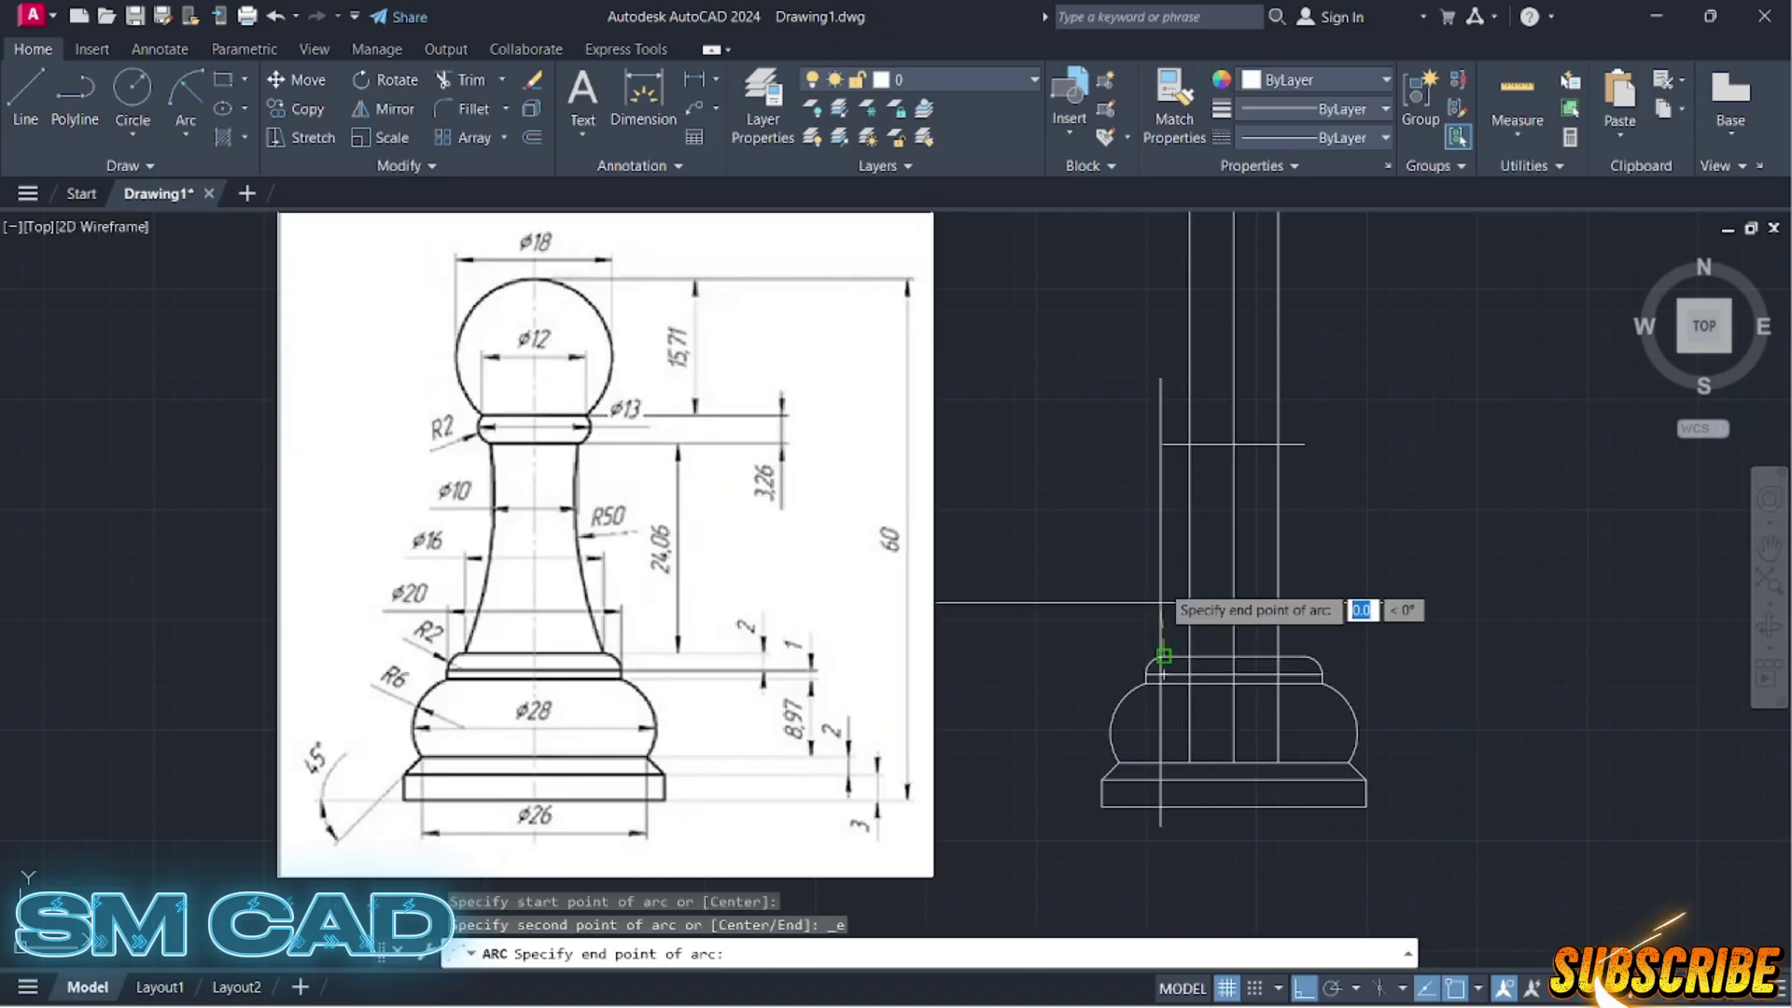
left_click(1190, 445)
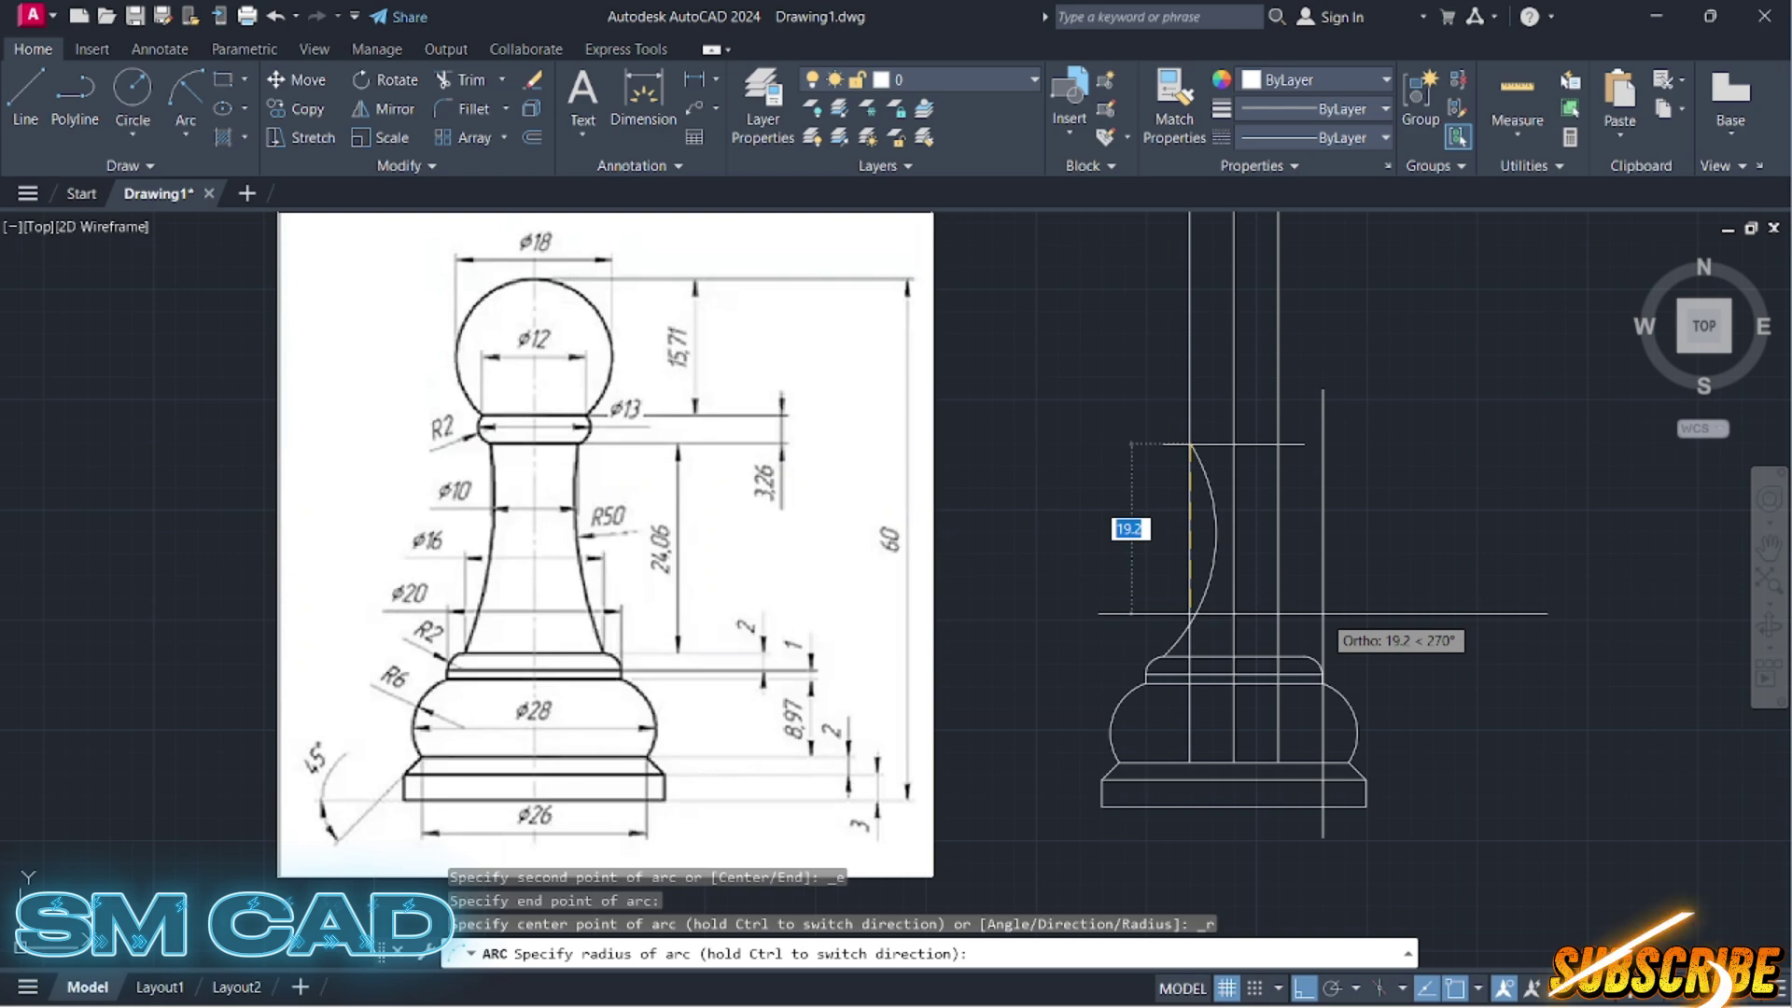
type("50")
key("Return")
key("Escape")
key("Escape")
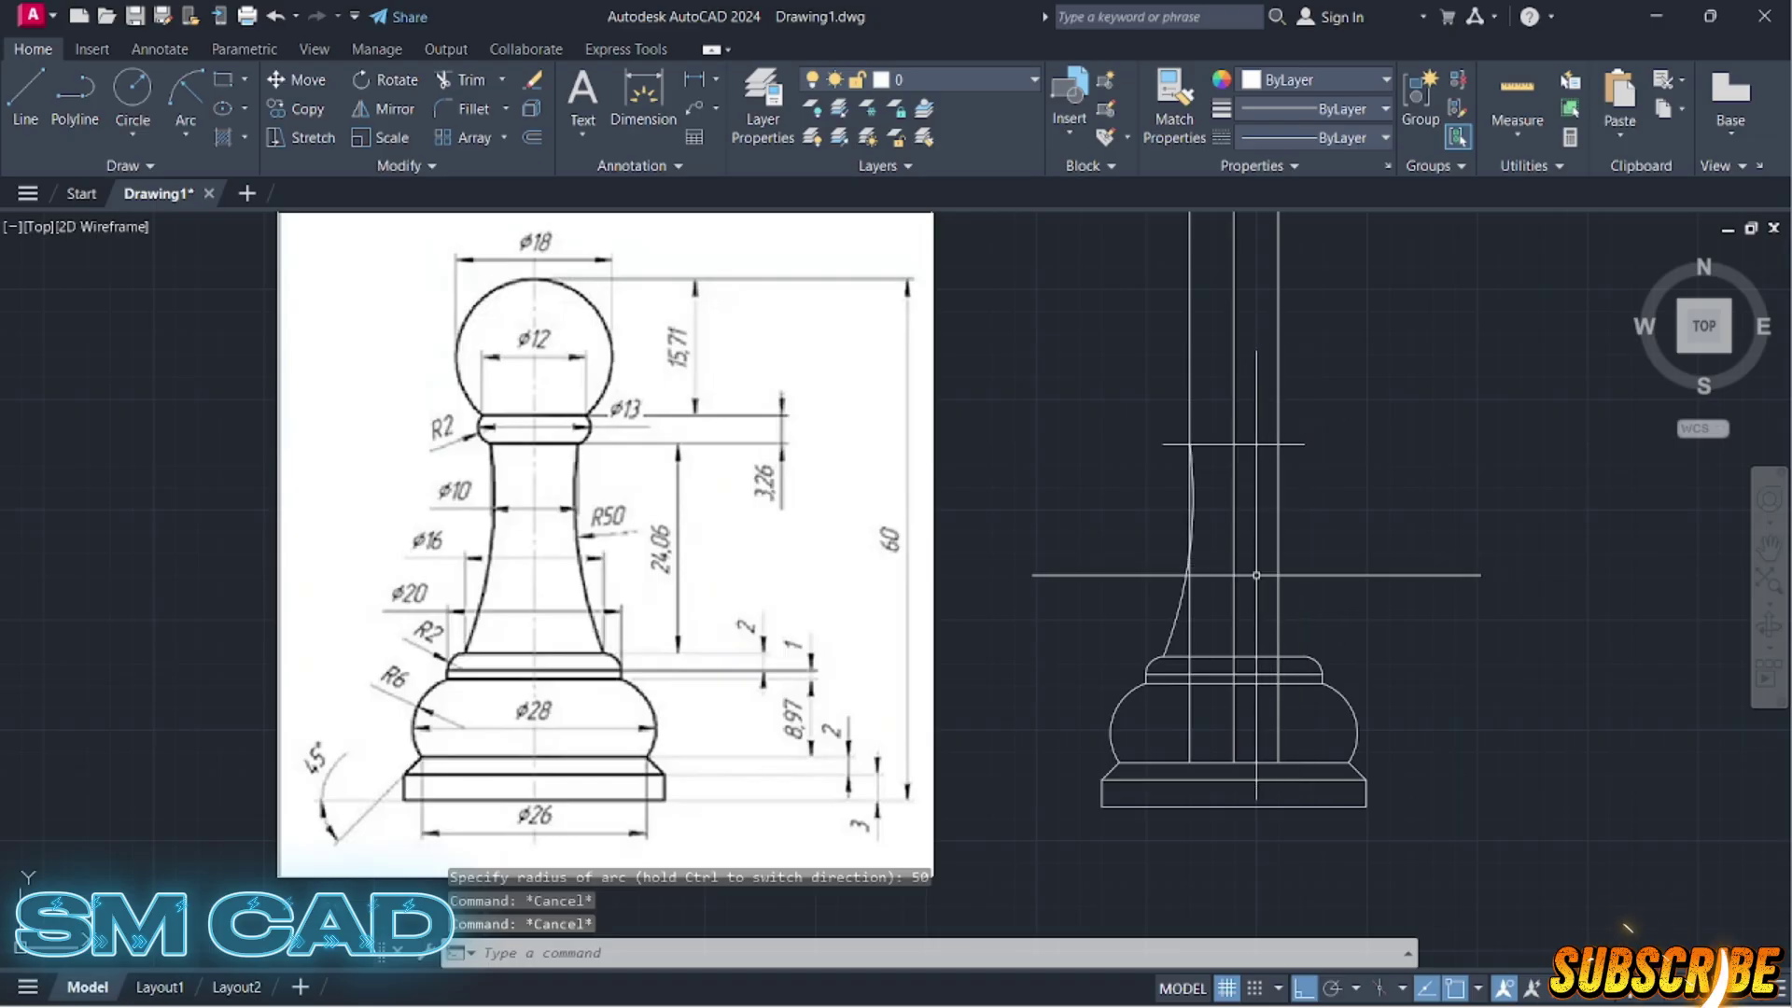
Step: Mirror the neck's left arc about the vertical centre line, keeping the original
type("MI")
key("Return")
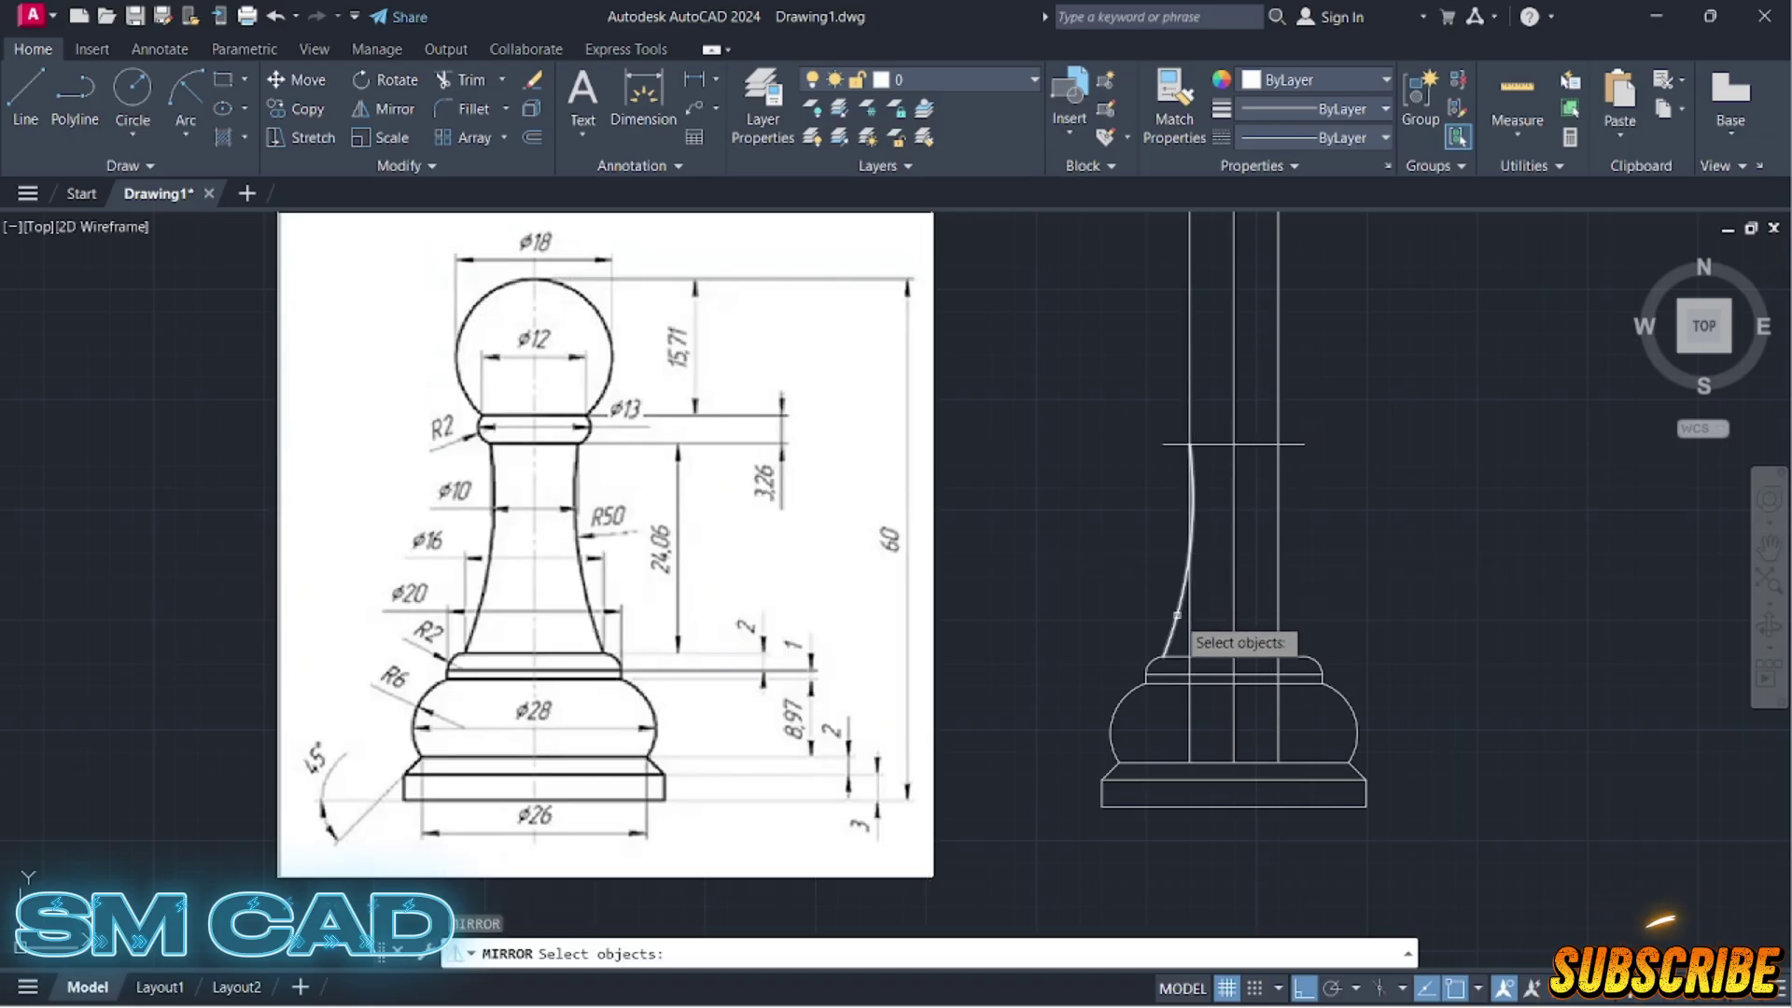
left_click(1173, 616)
key("Return")
left_click(1234, 658)
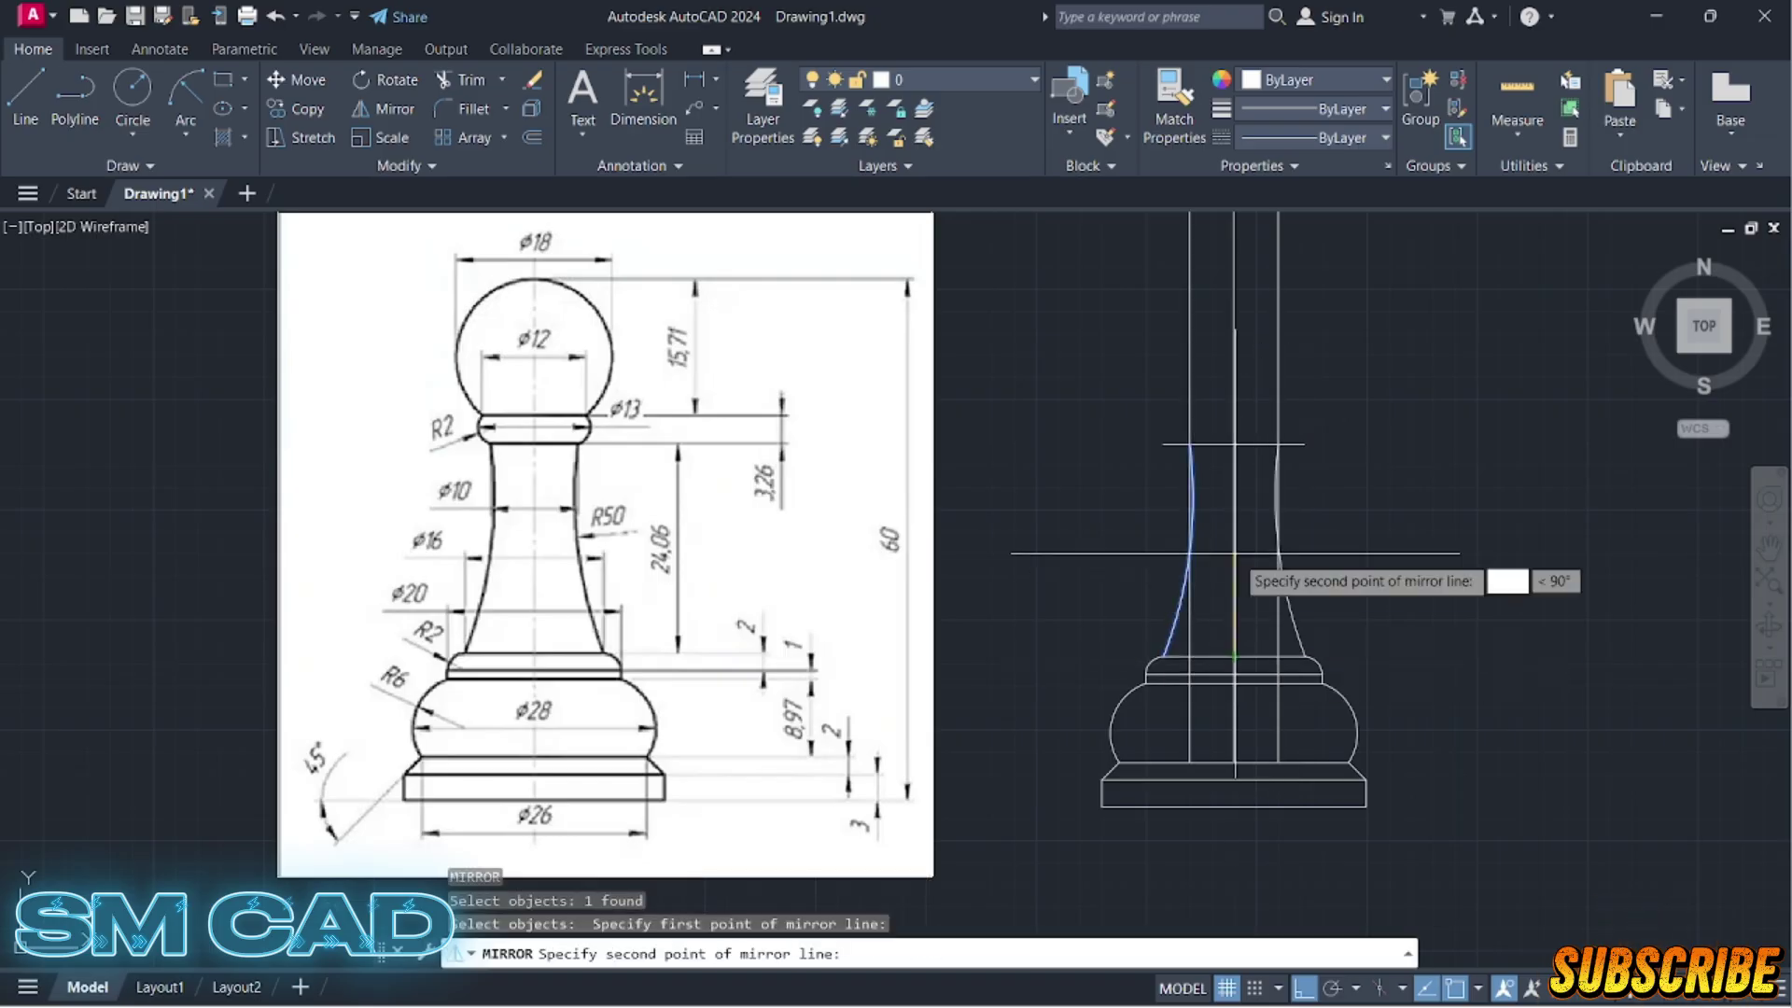
left_click(1234, 443)
key("Return")
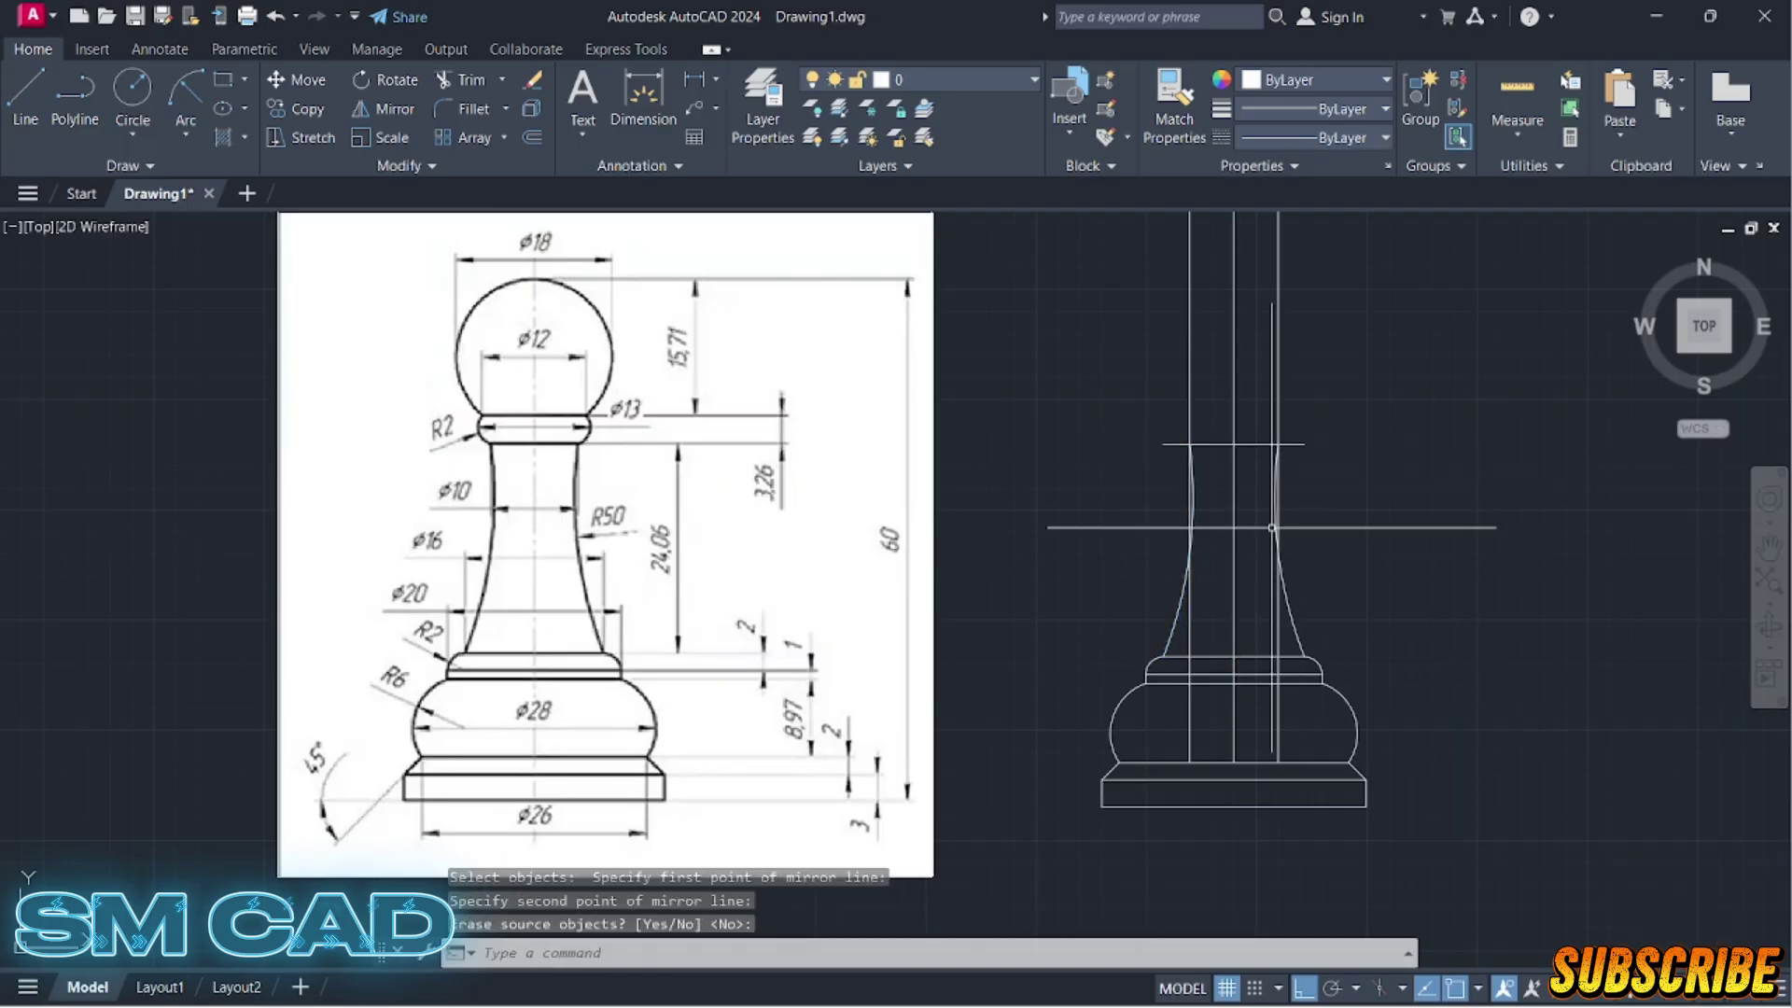
Step: Erase the two vertical construction lines offset to either side of the centre line
left_click(1194, 627)
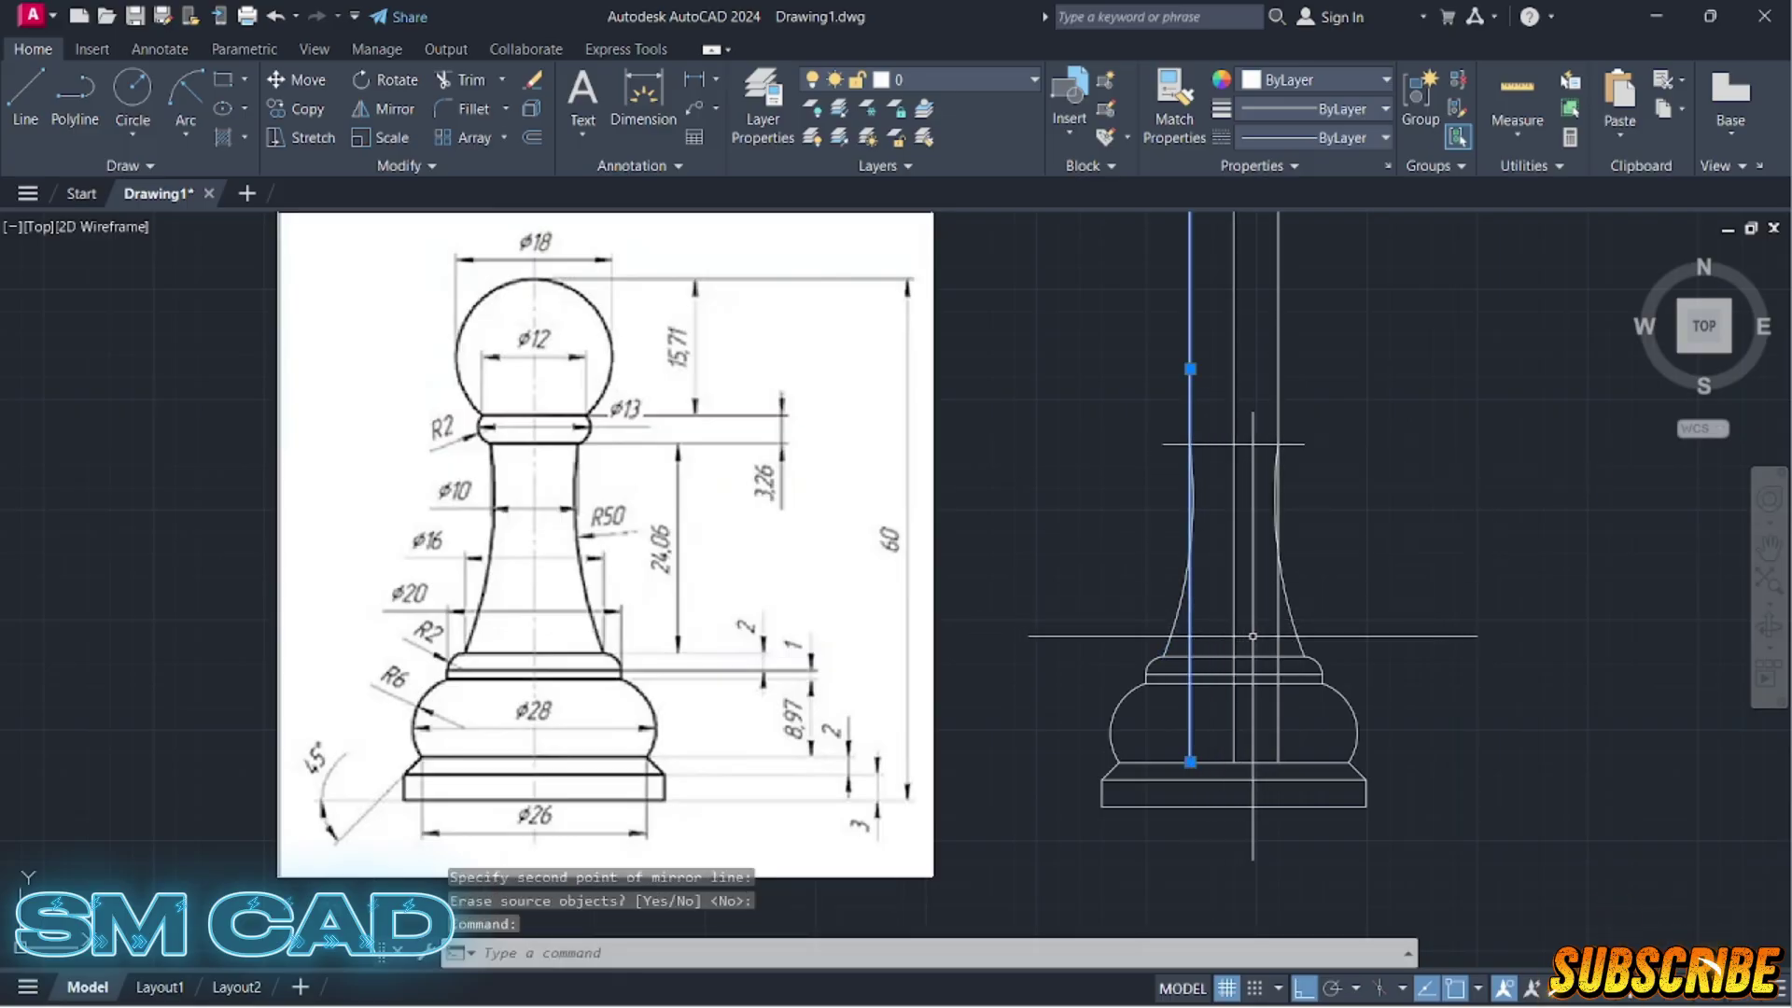
key("Delete")
left_click(1278, 551)
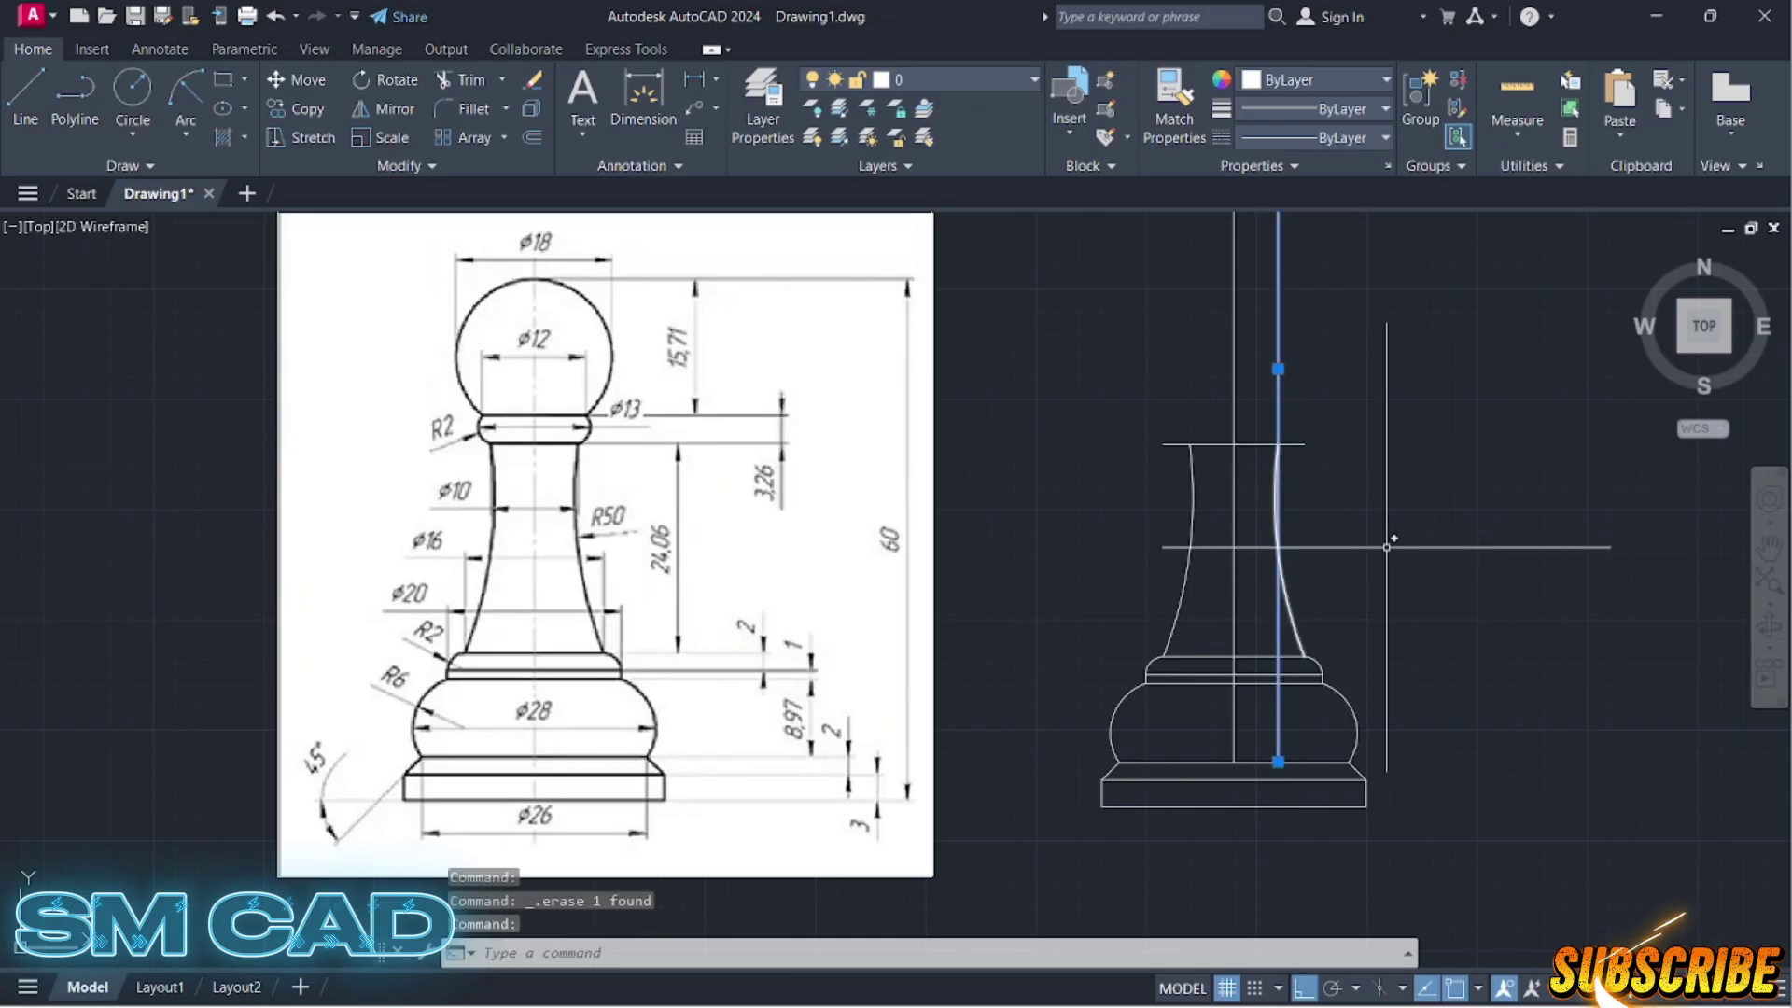
key("Delete")
key("Escape")
key("Escape")
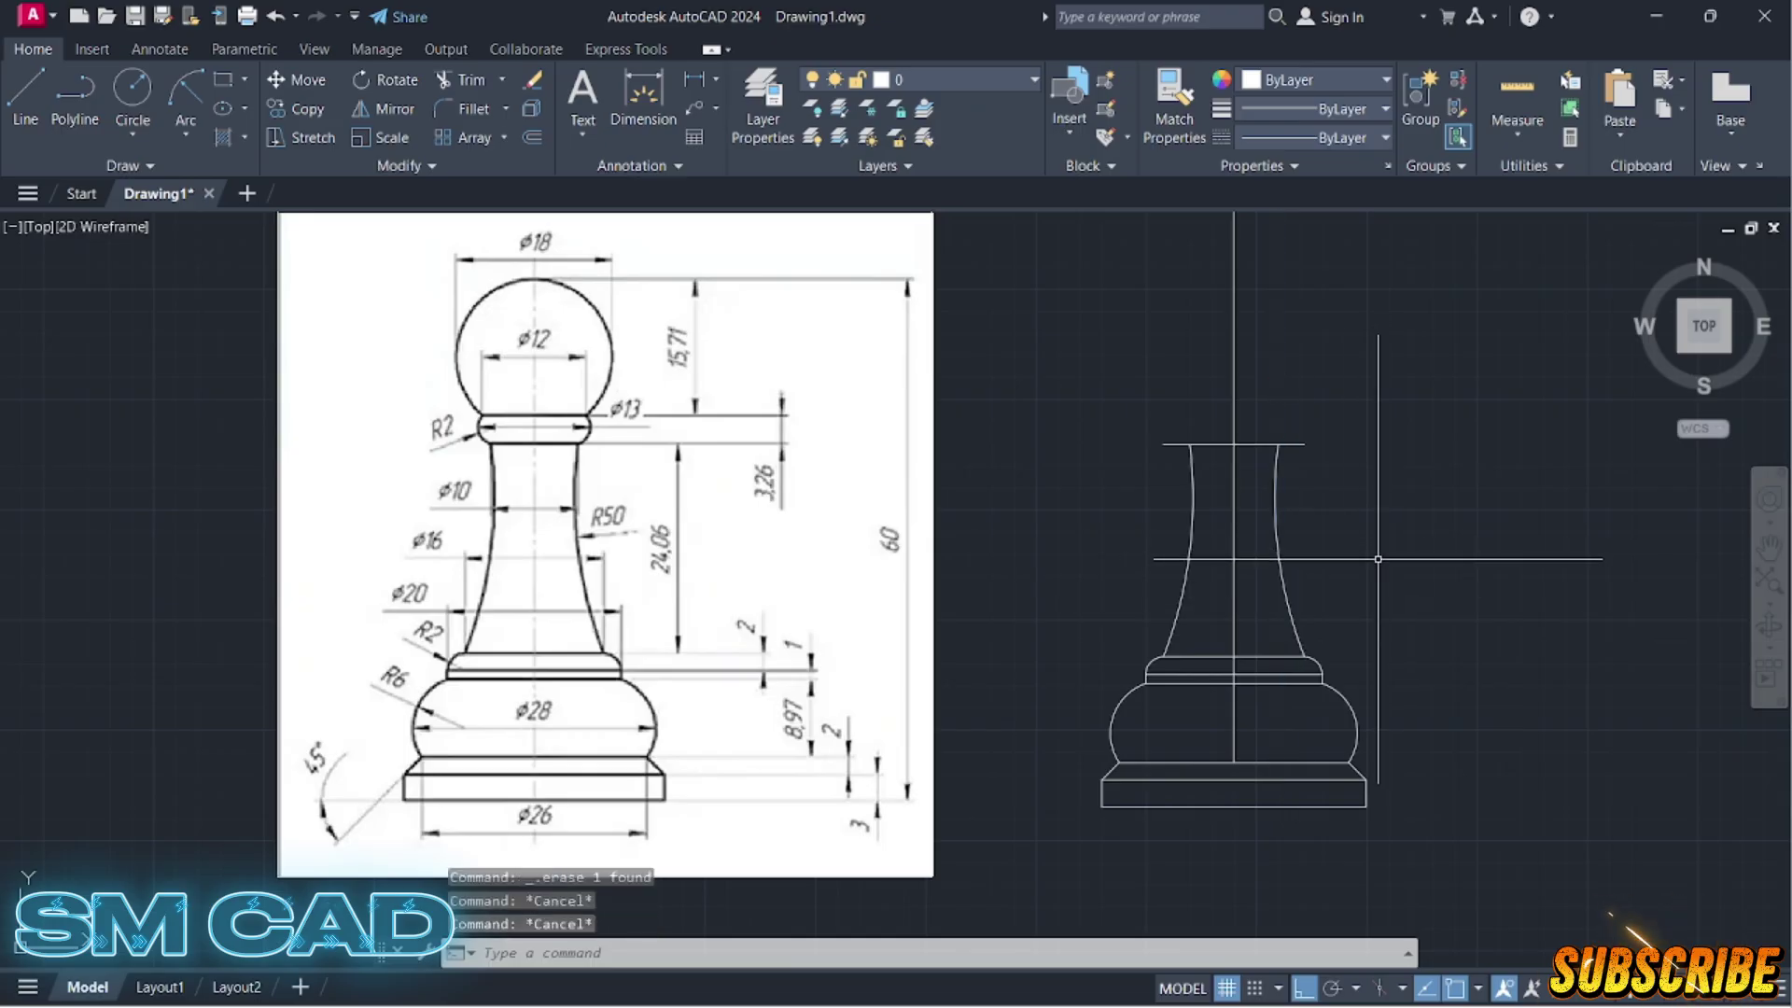
Step: Trim both ends of the neck's top line that overhang the two neck arcs
key("Return")
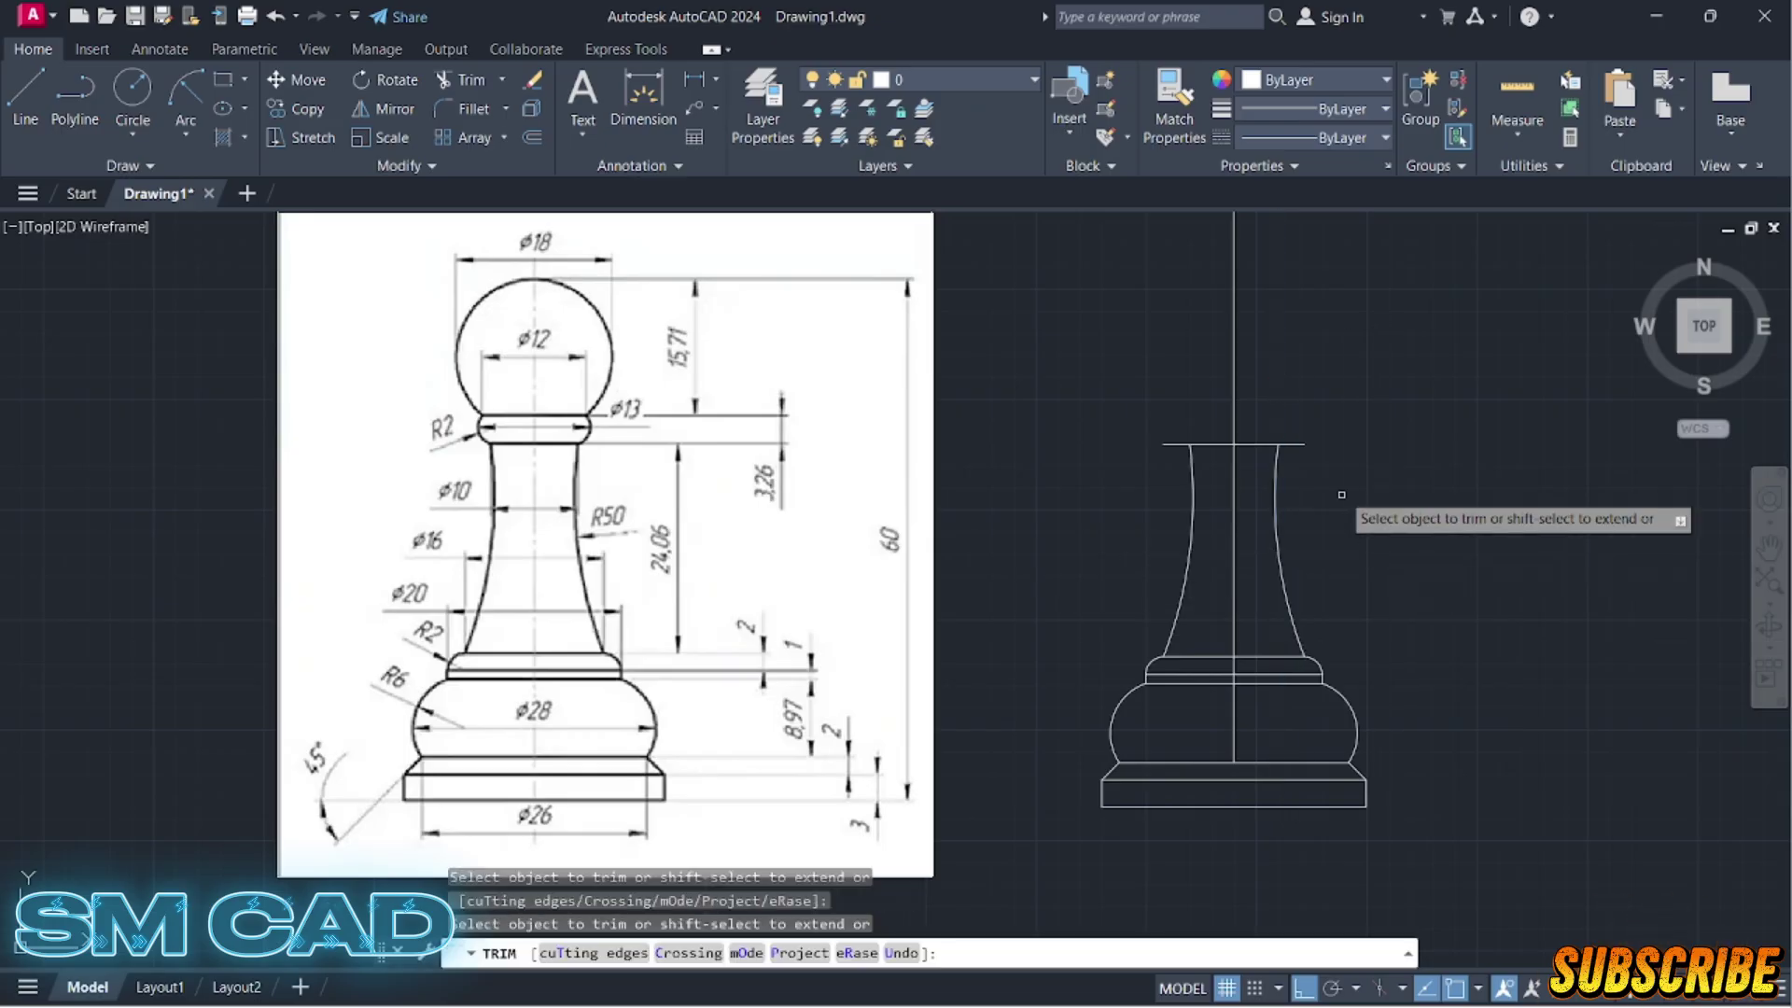
left_click(1296, 445)
left_click(1174, 444)
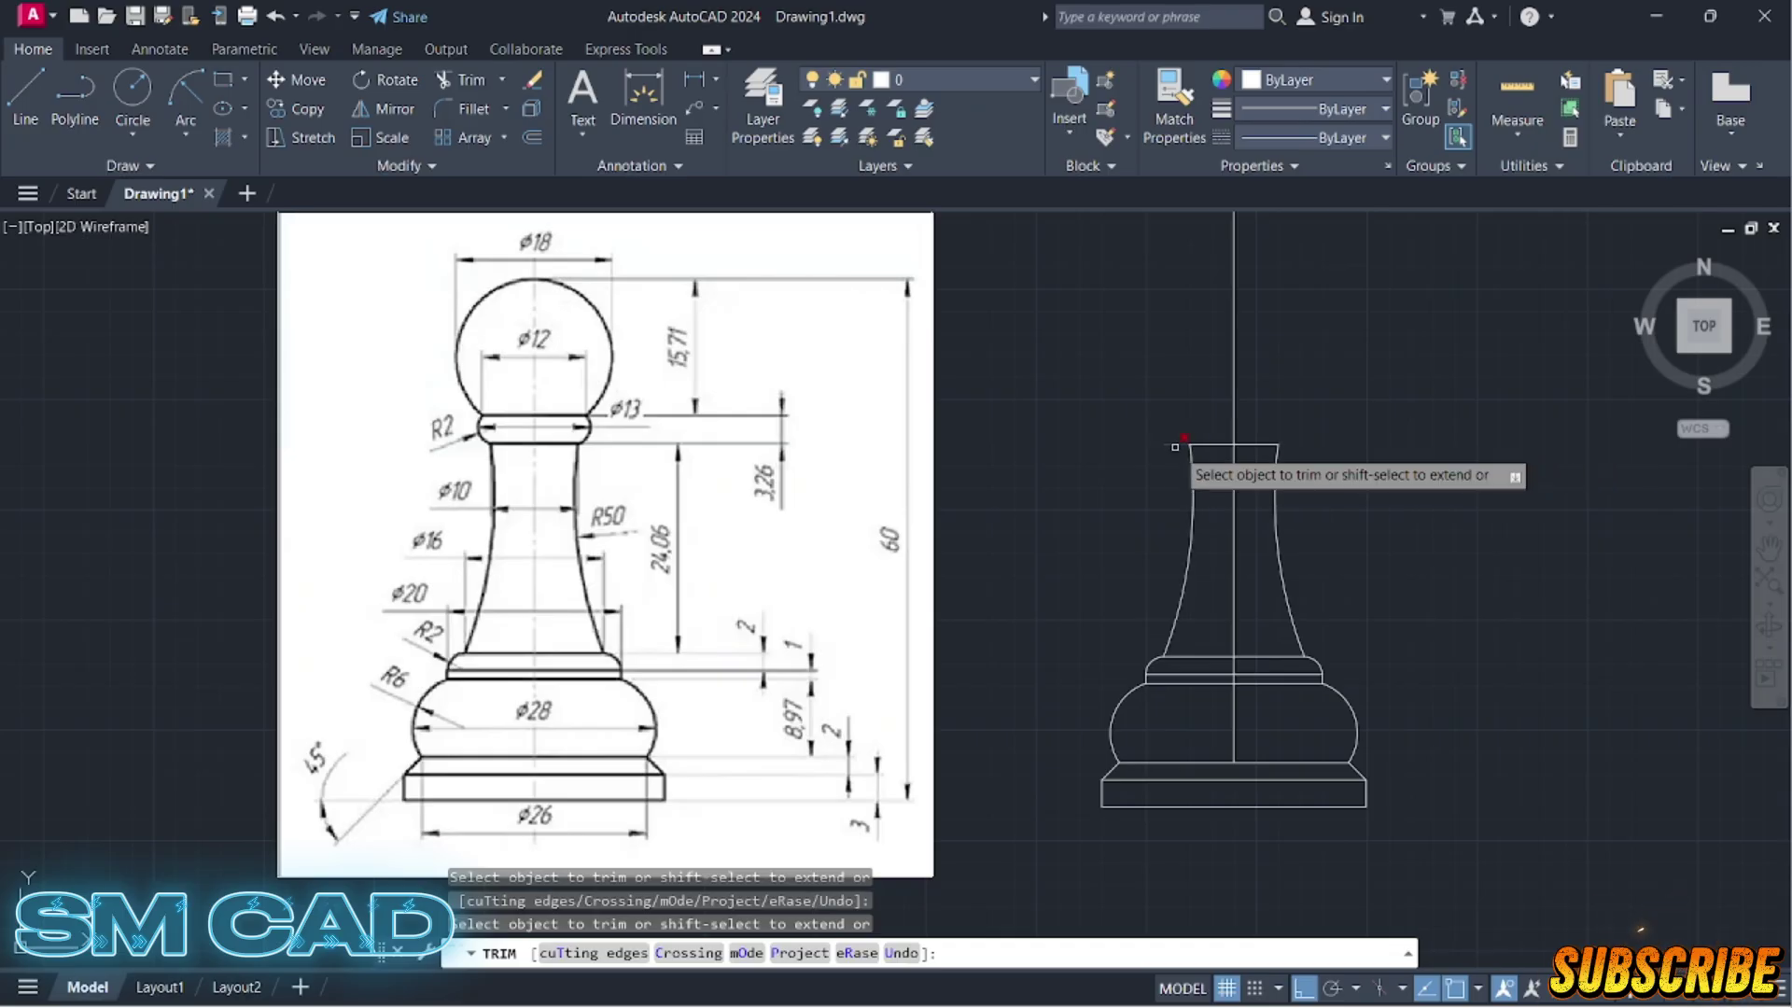
key("Escape")
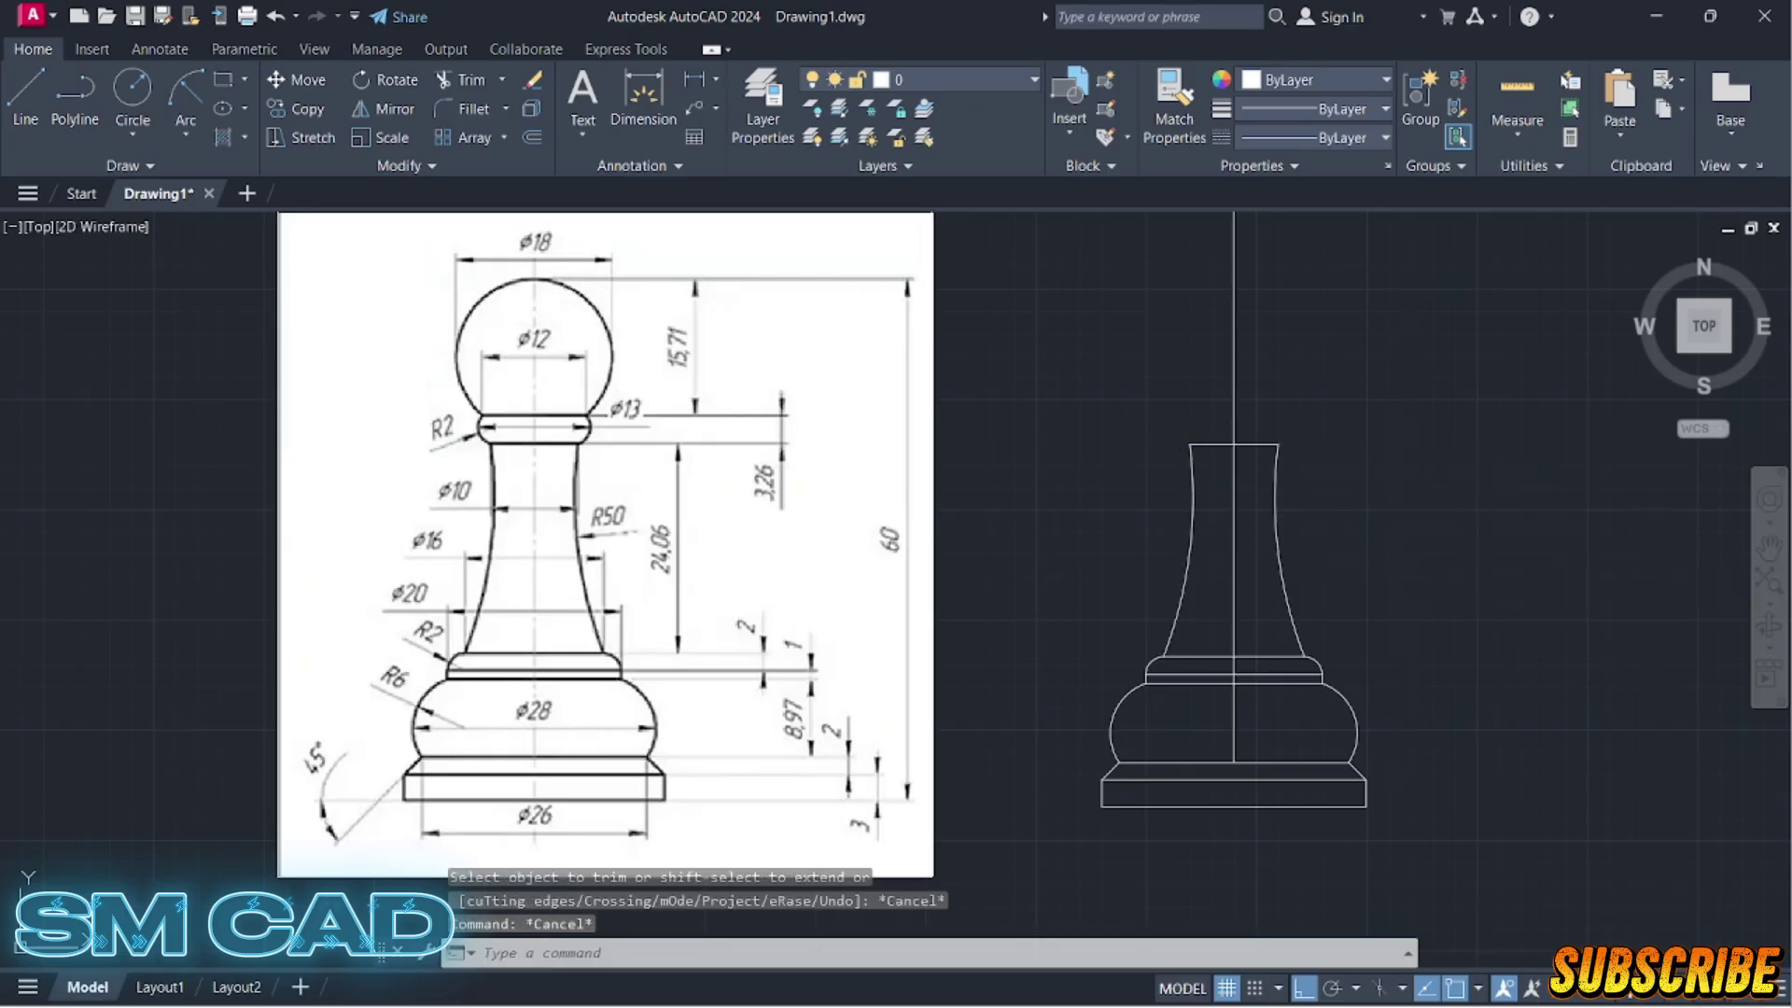
Step: Offset the neck's top line upward by 3.26 to mark the top of the upper ring
middle_click_drag(1335, 566, 1325, 634)
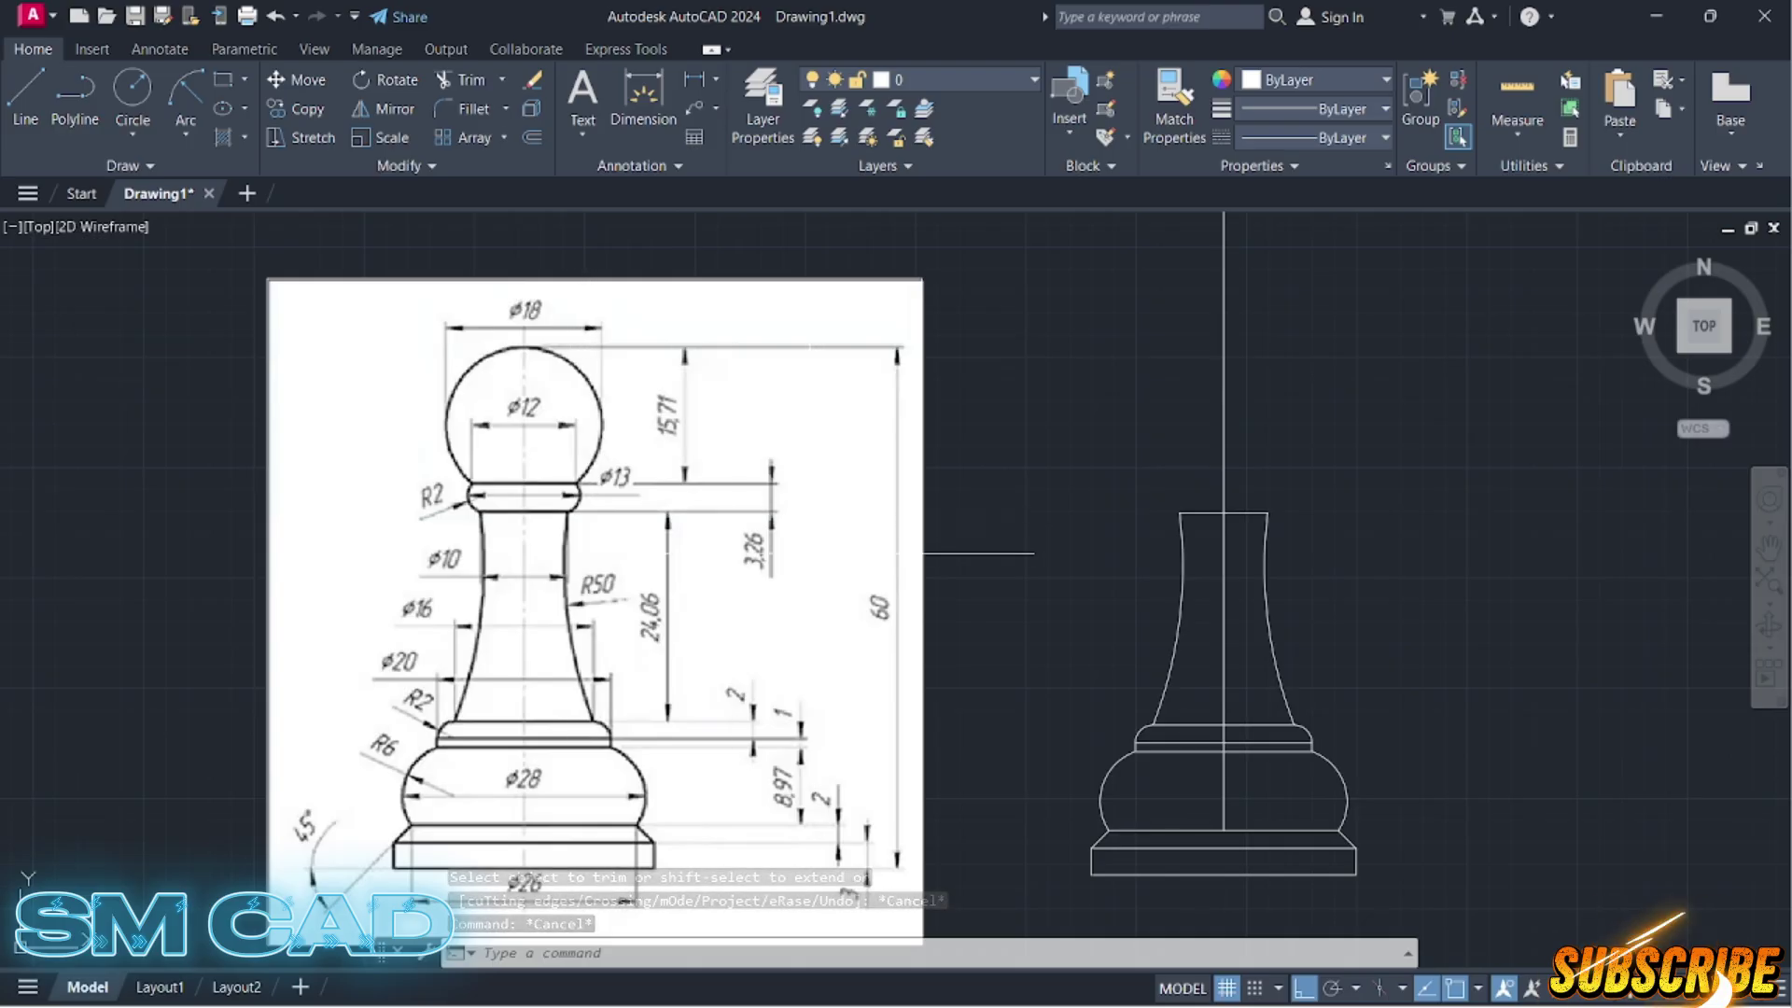
type("o")
key("Return")
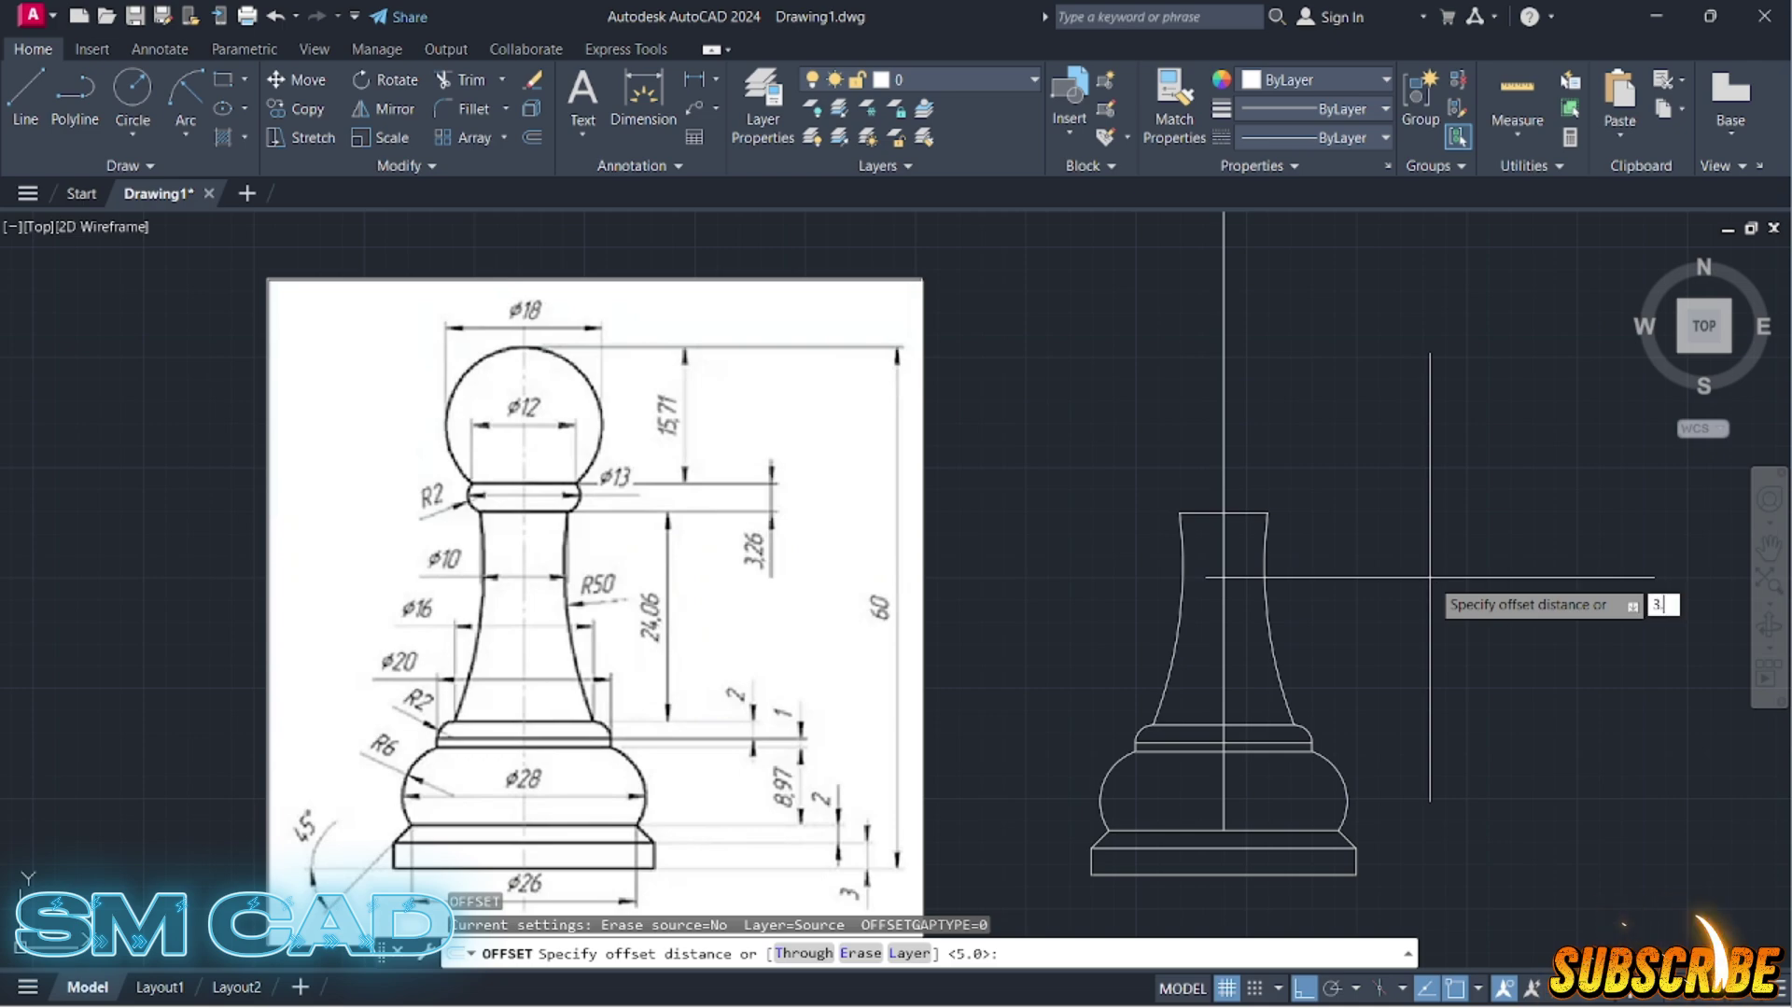
type("3.26")
key("Return")
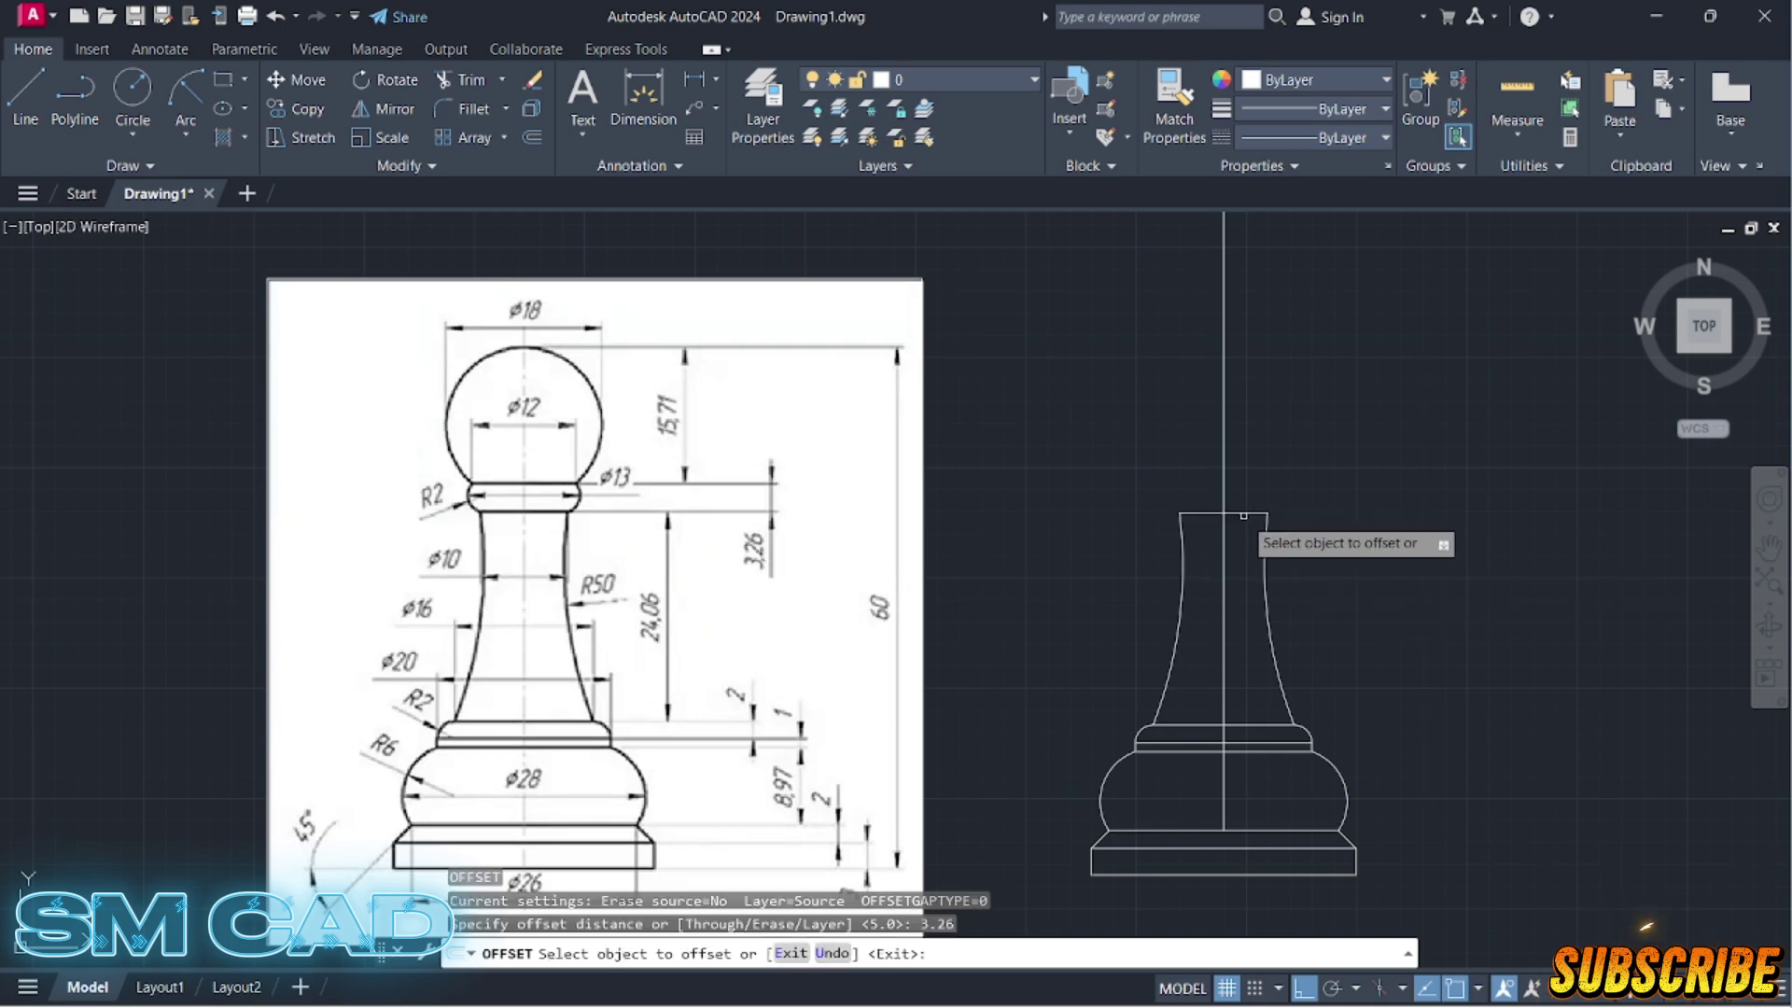
left_click(1244, 513)
left_click(1273, 462)
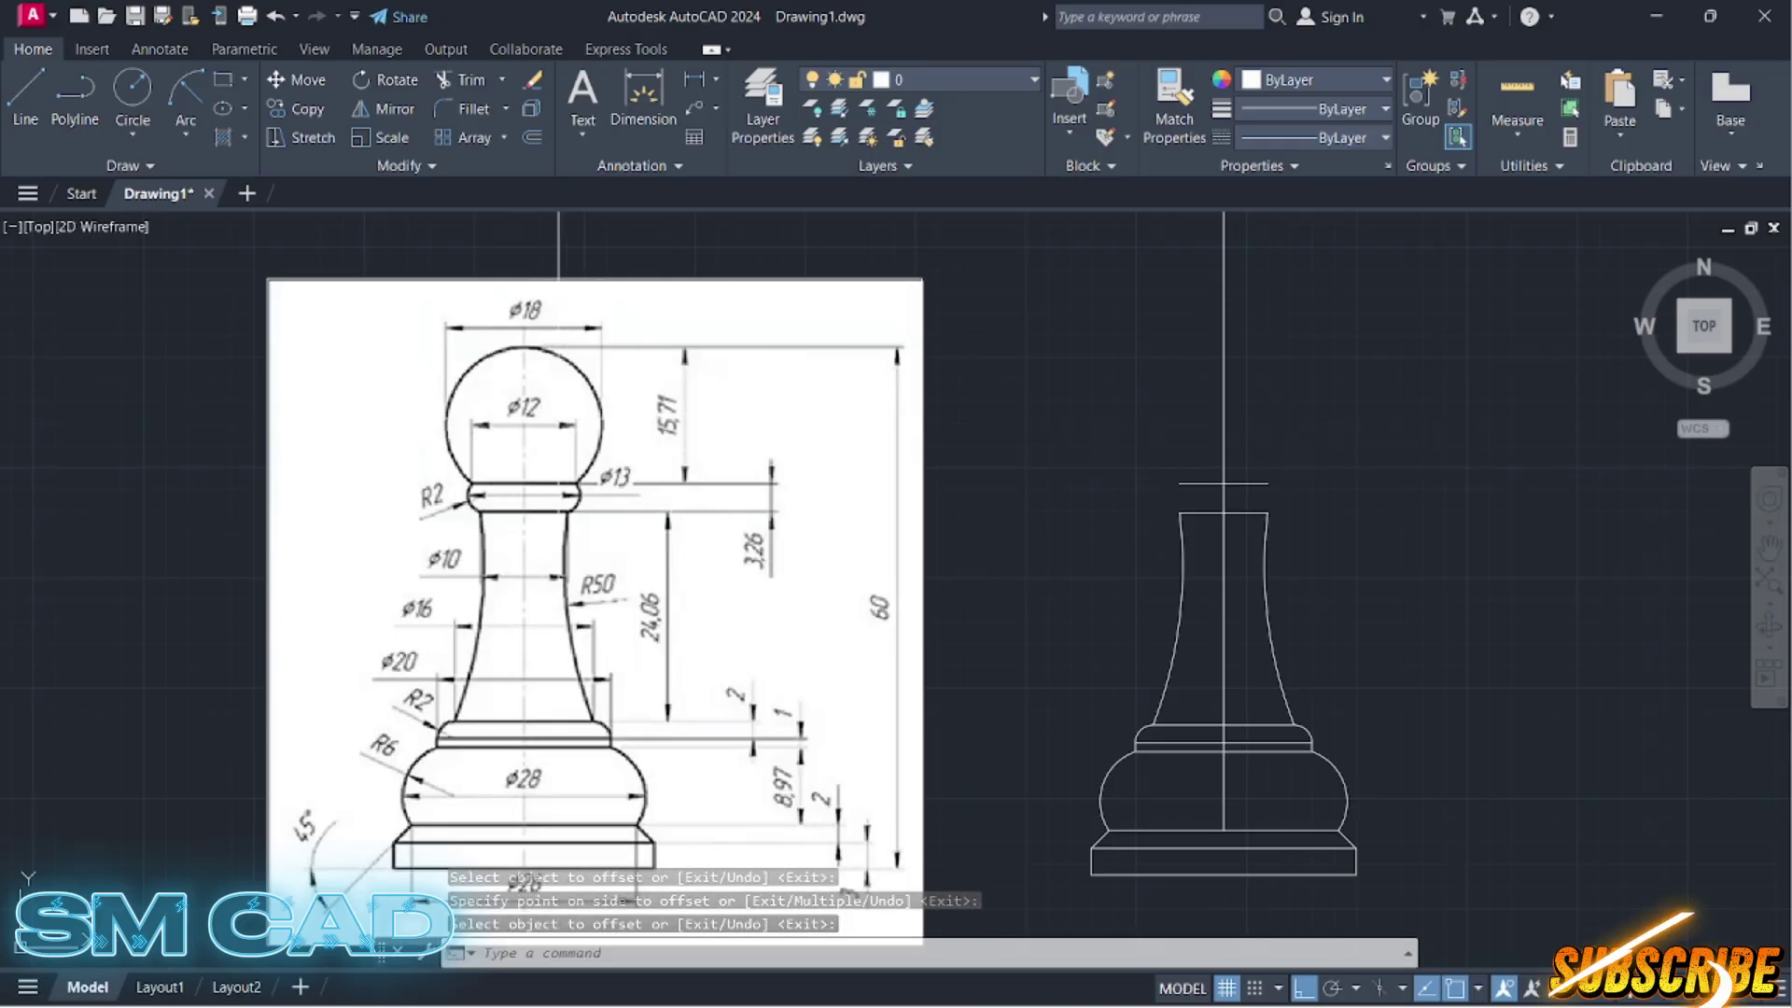
key("Escape")
key("Escape")
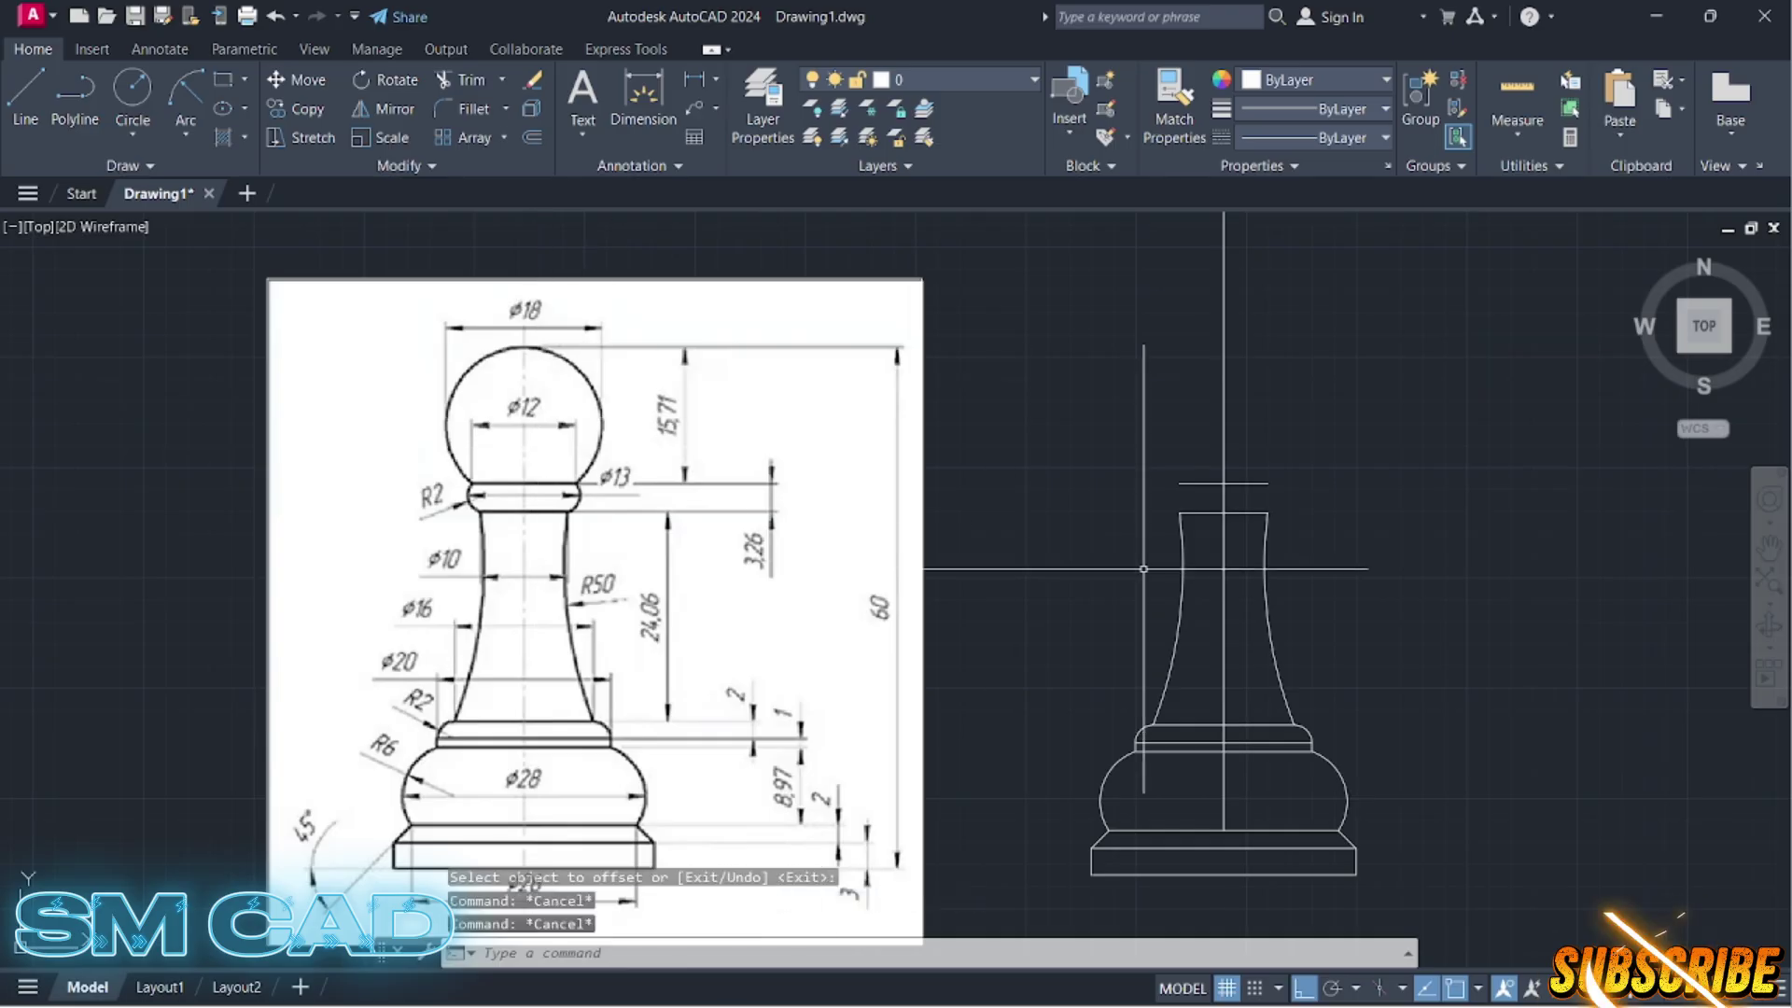
Step: Offset the vertical centre line by 6 to both the left and the right
key("Return")
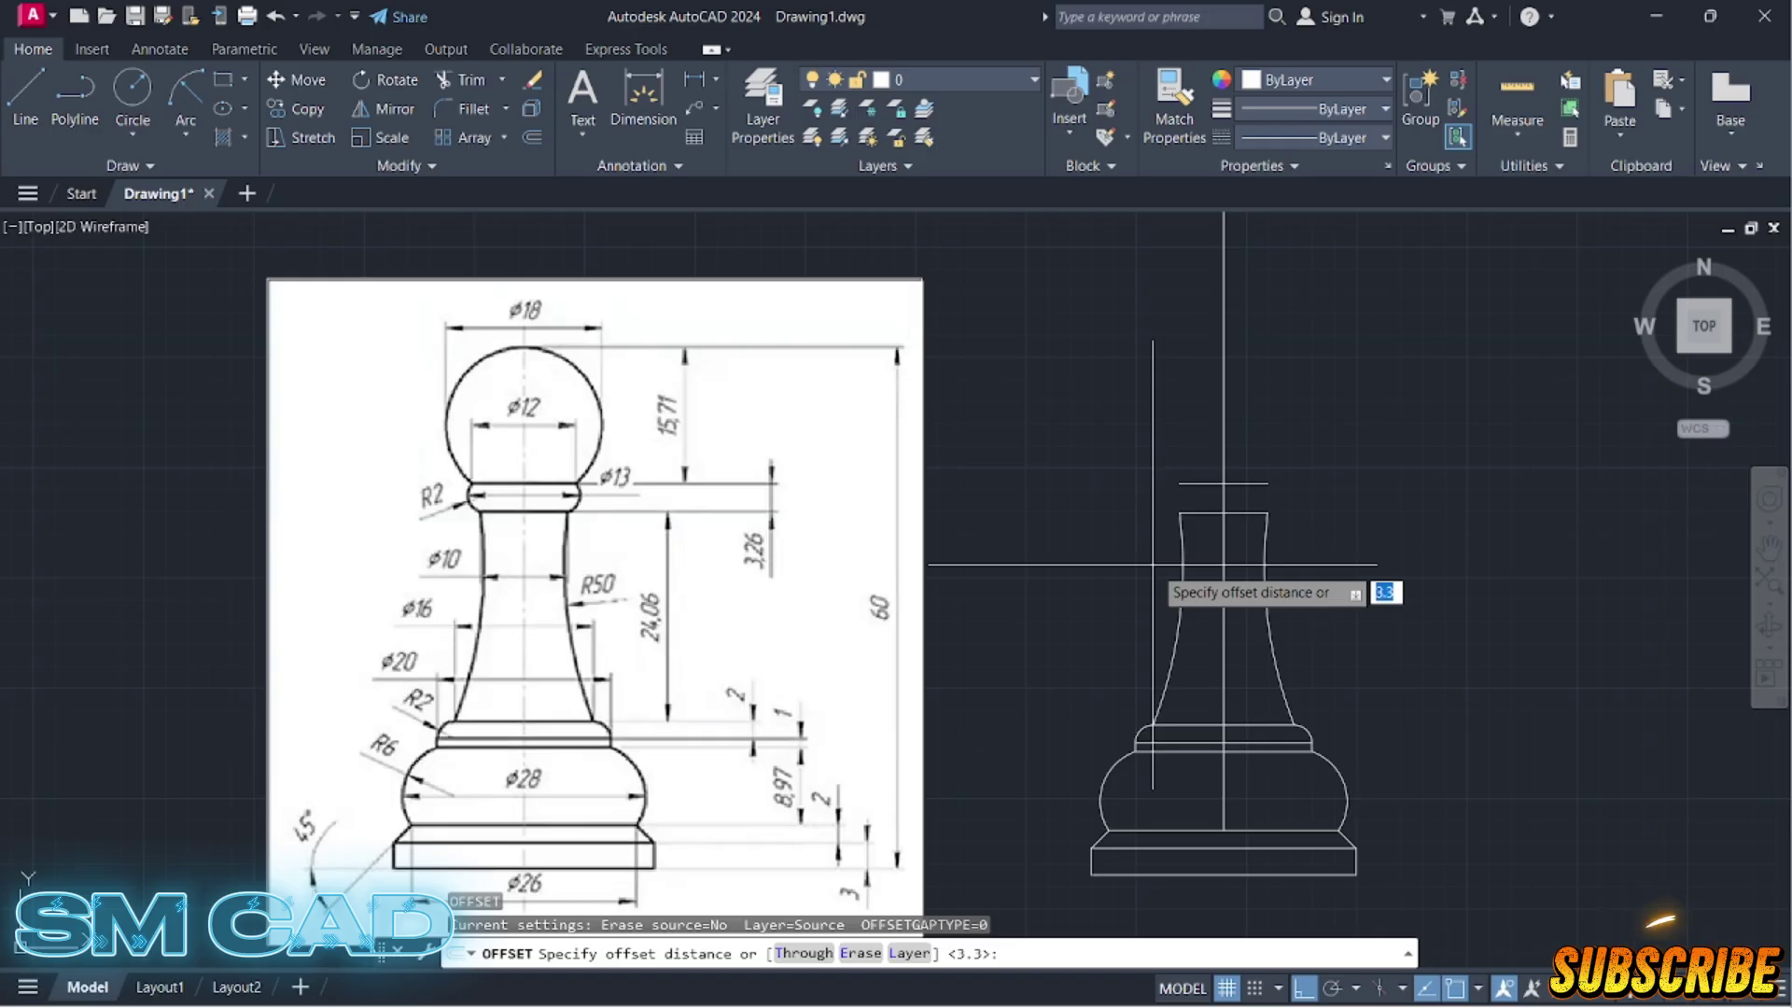
type("6")
key("Return")
left_click(1223, 462)
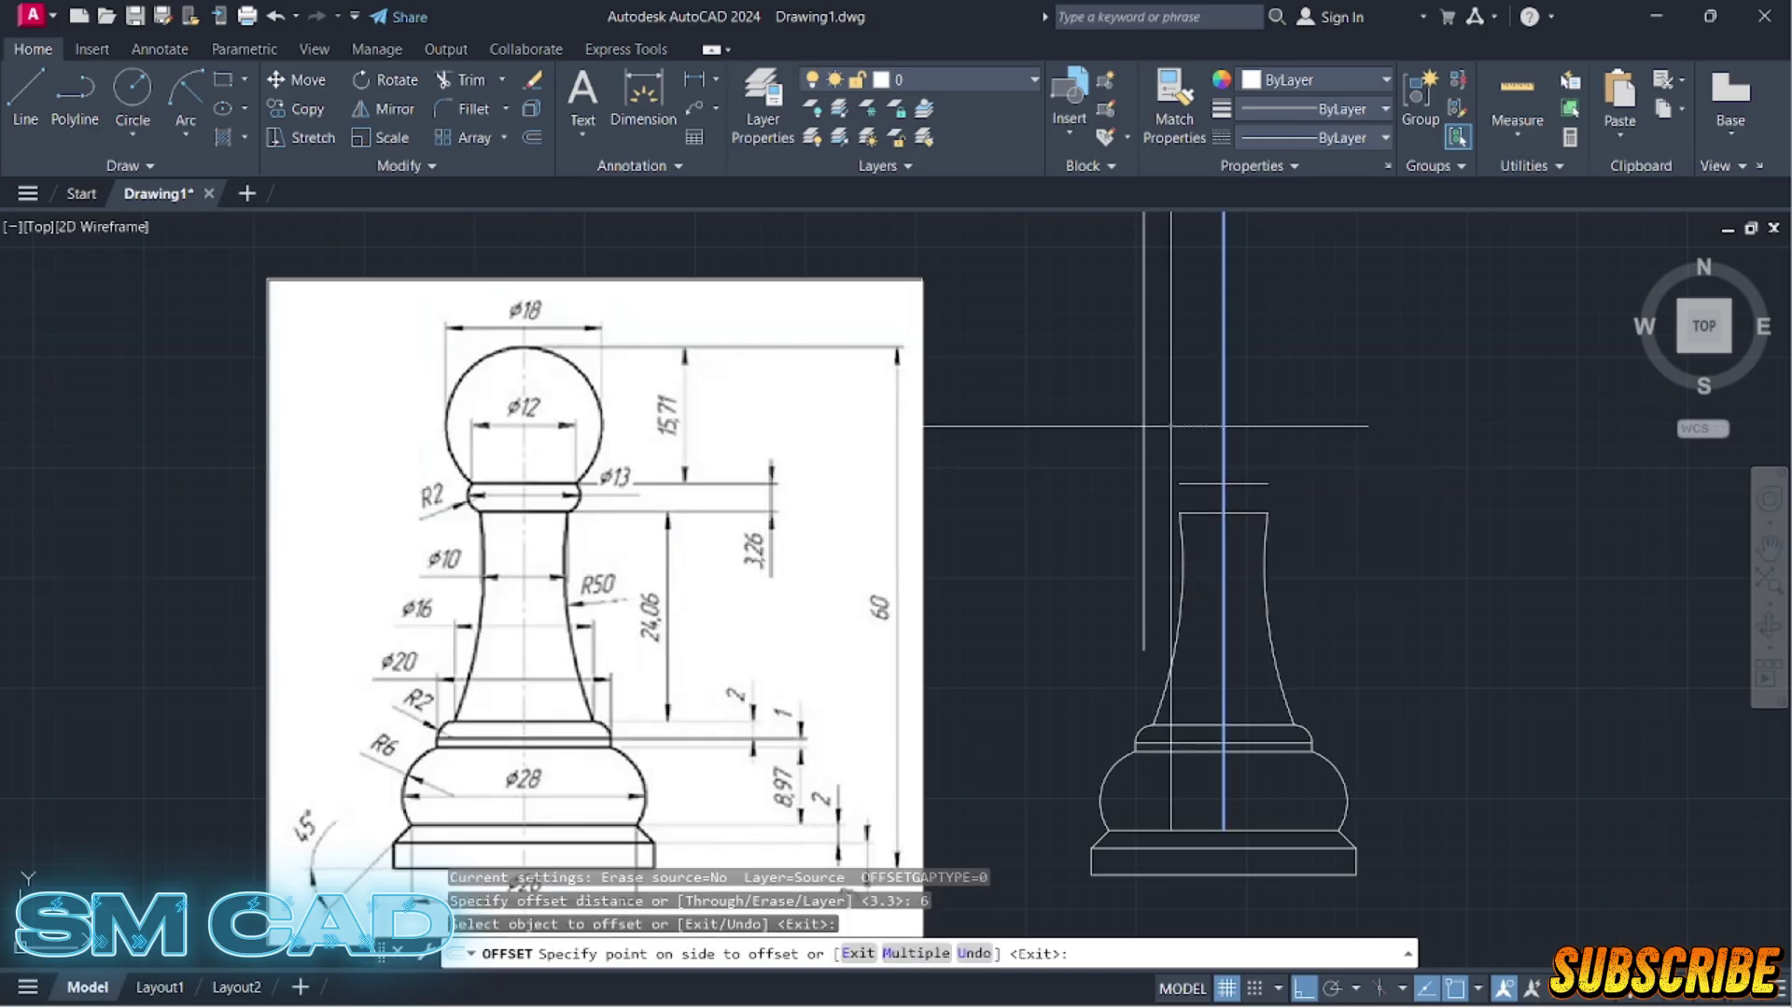
left_click(1170, 426)
left_click(1222, 434)
left_click(1325, 434)
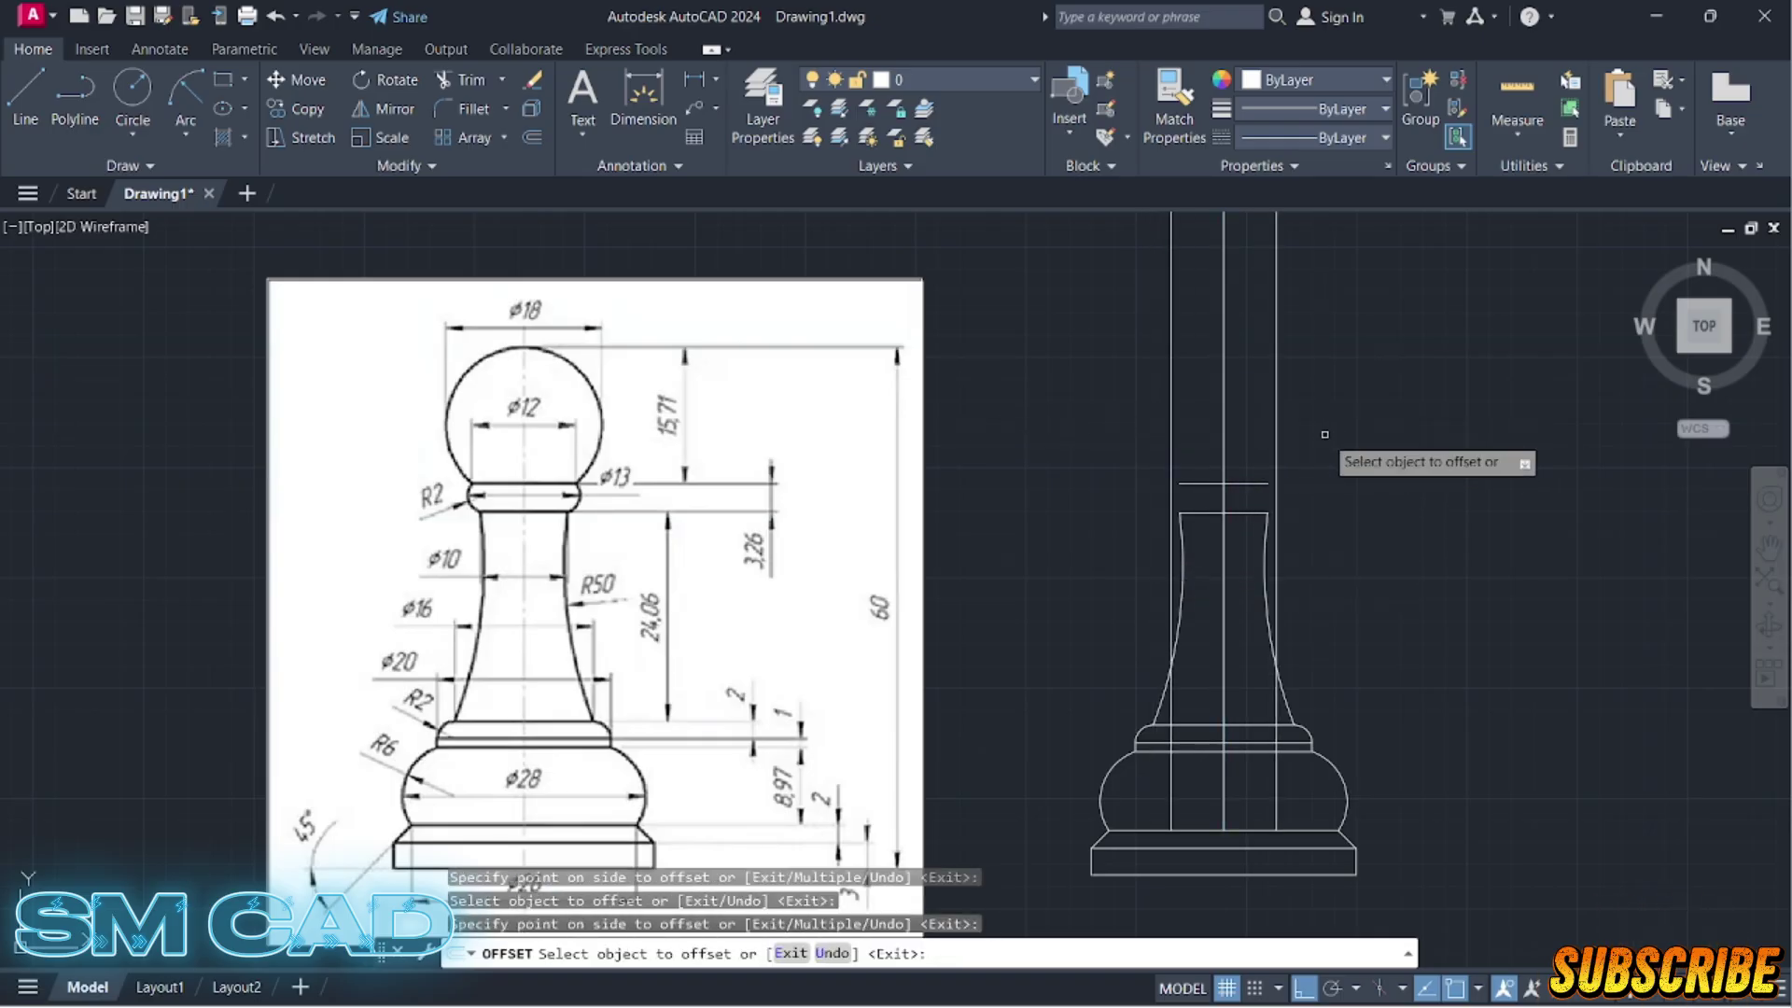
key("Escape")
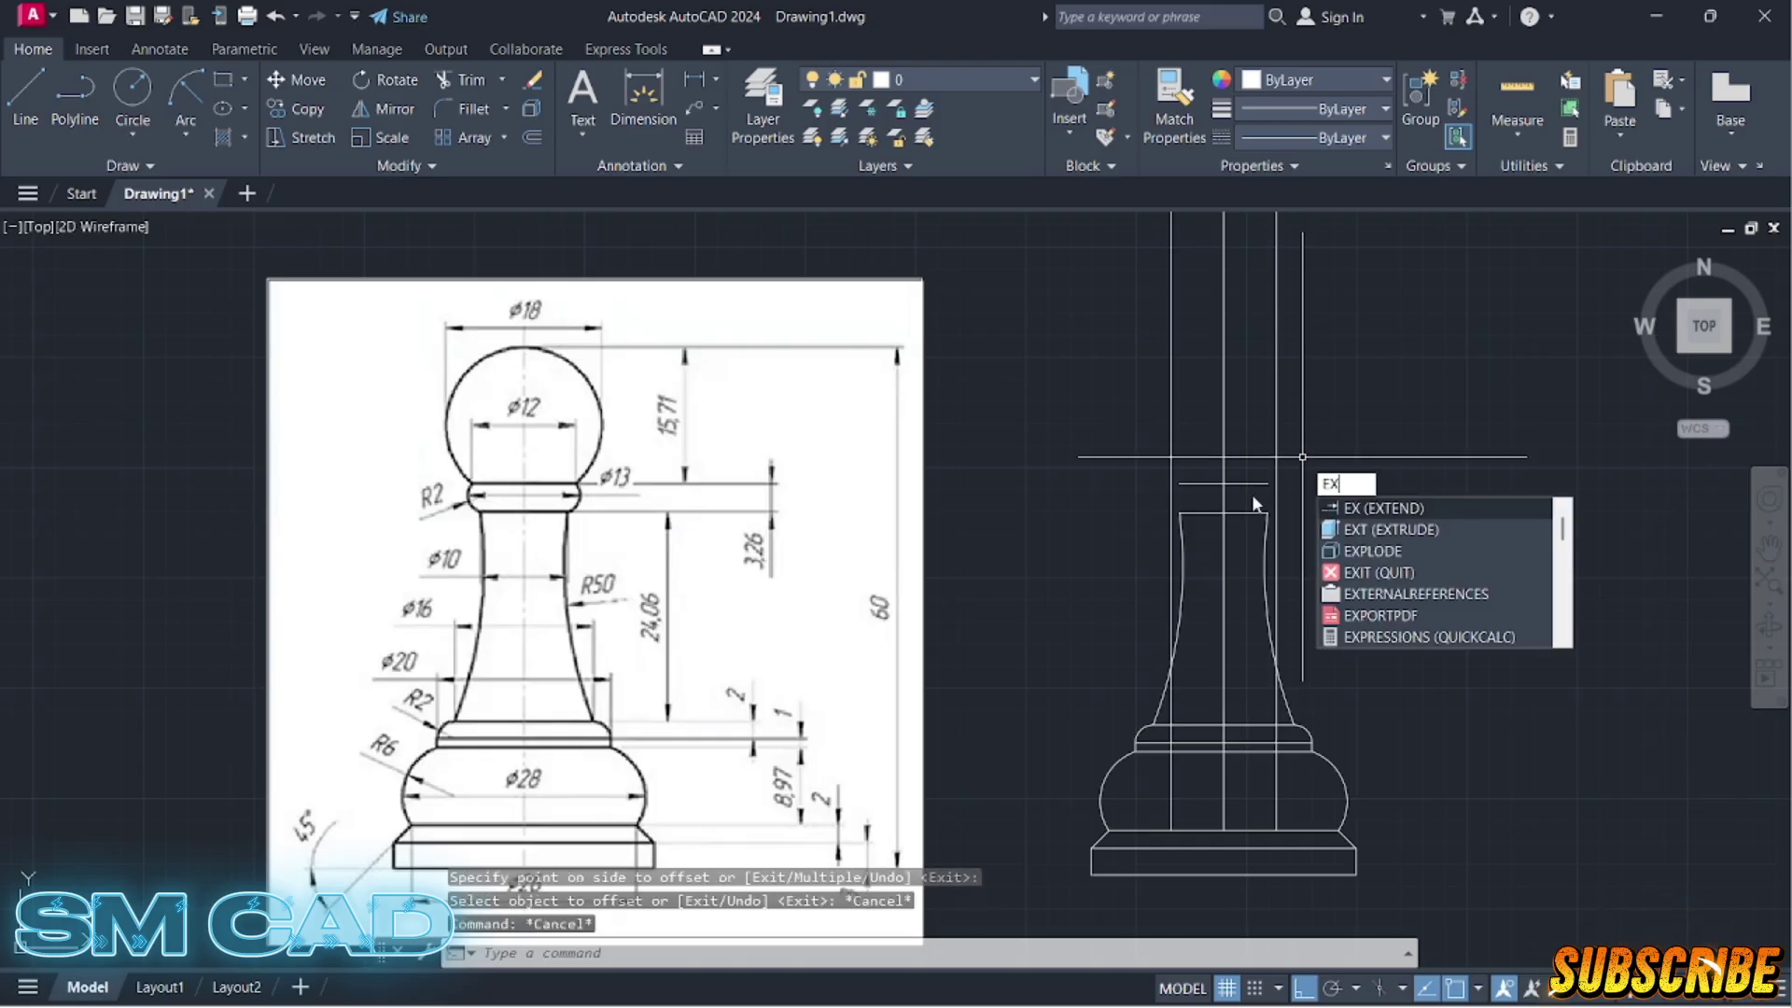
Step: Extend the upper ring's top line at both ends to the two outer vertical lines
key("Return")
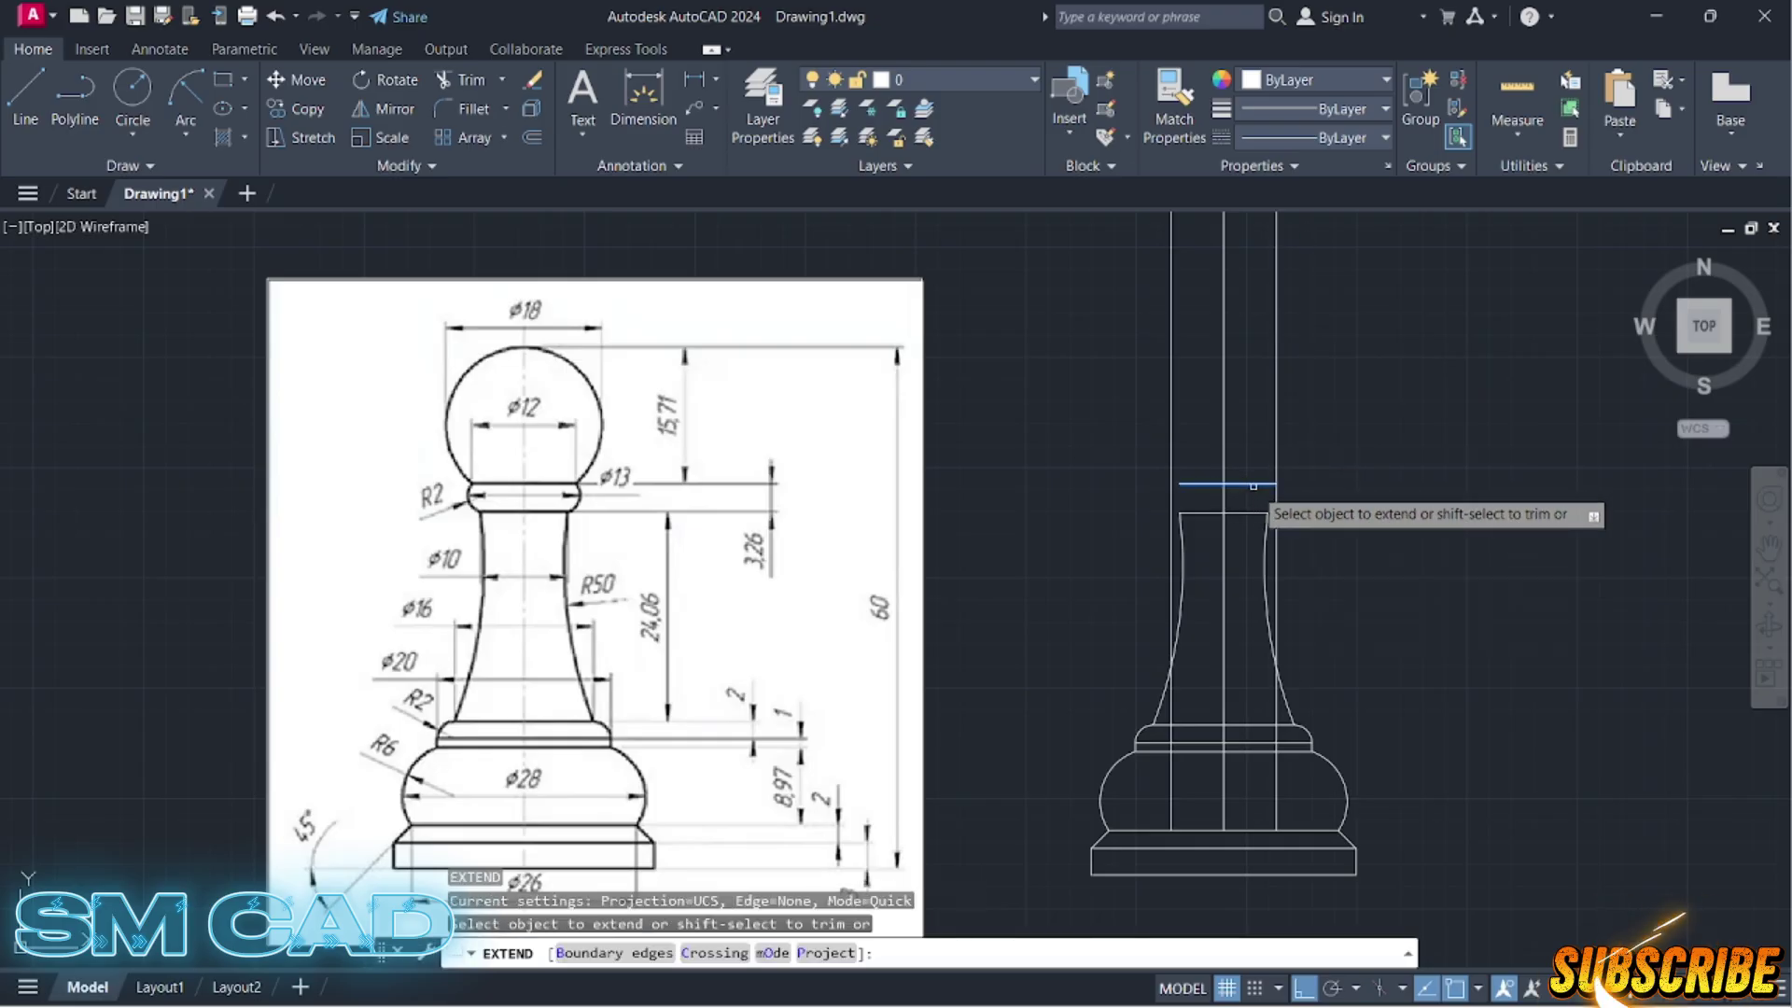
left_click(1262, 483)
left_click(1190, 483)
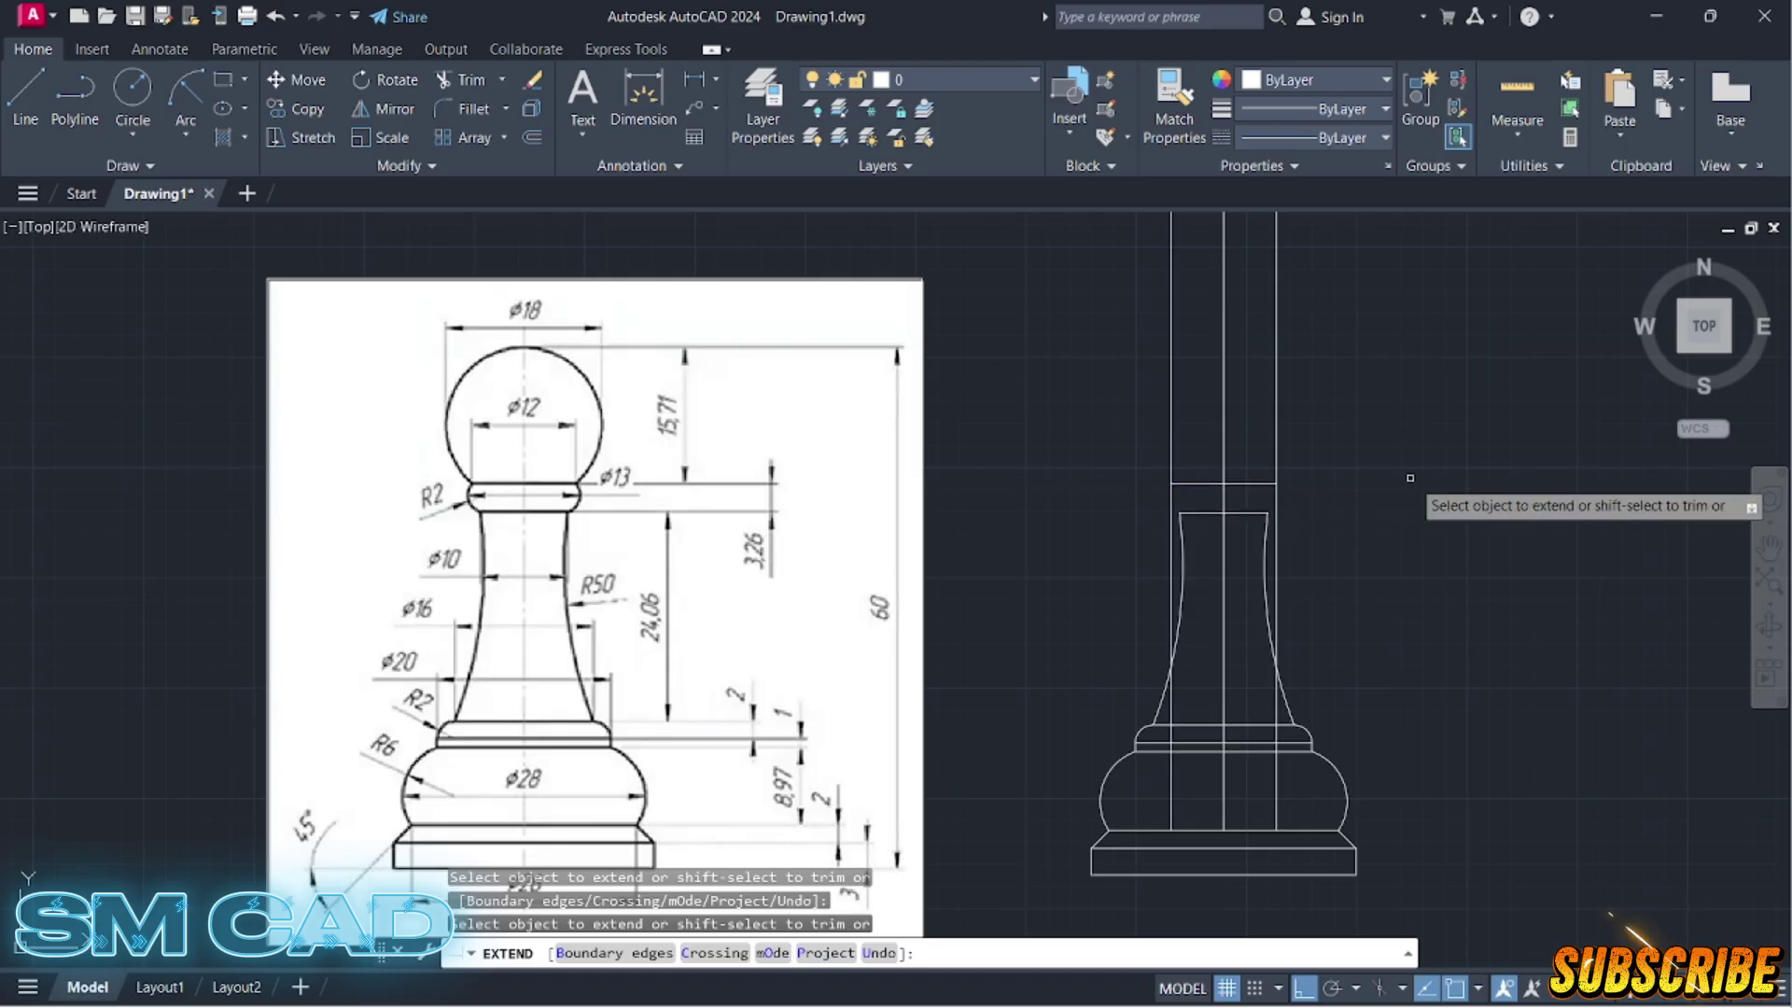
key("Return")
key("Escape")
key("Escape")
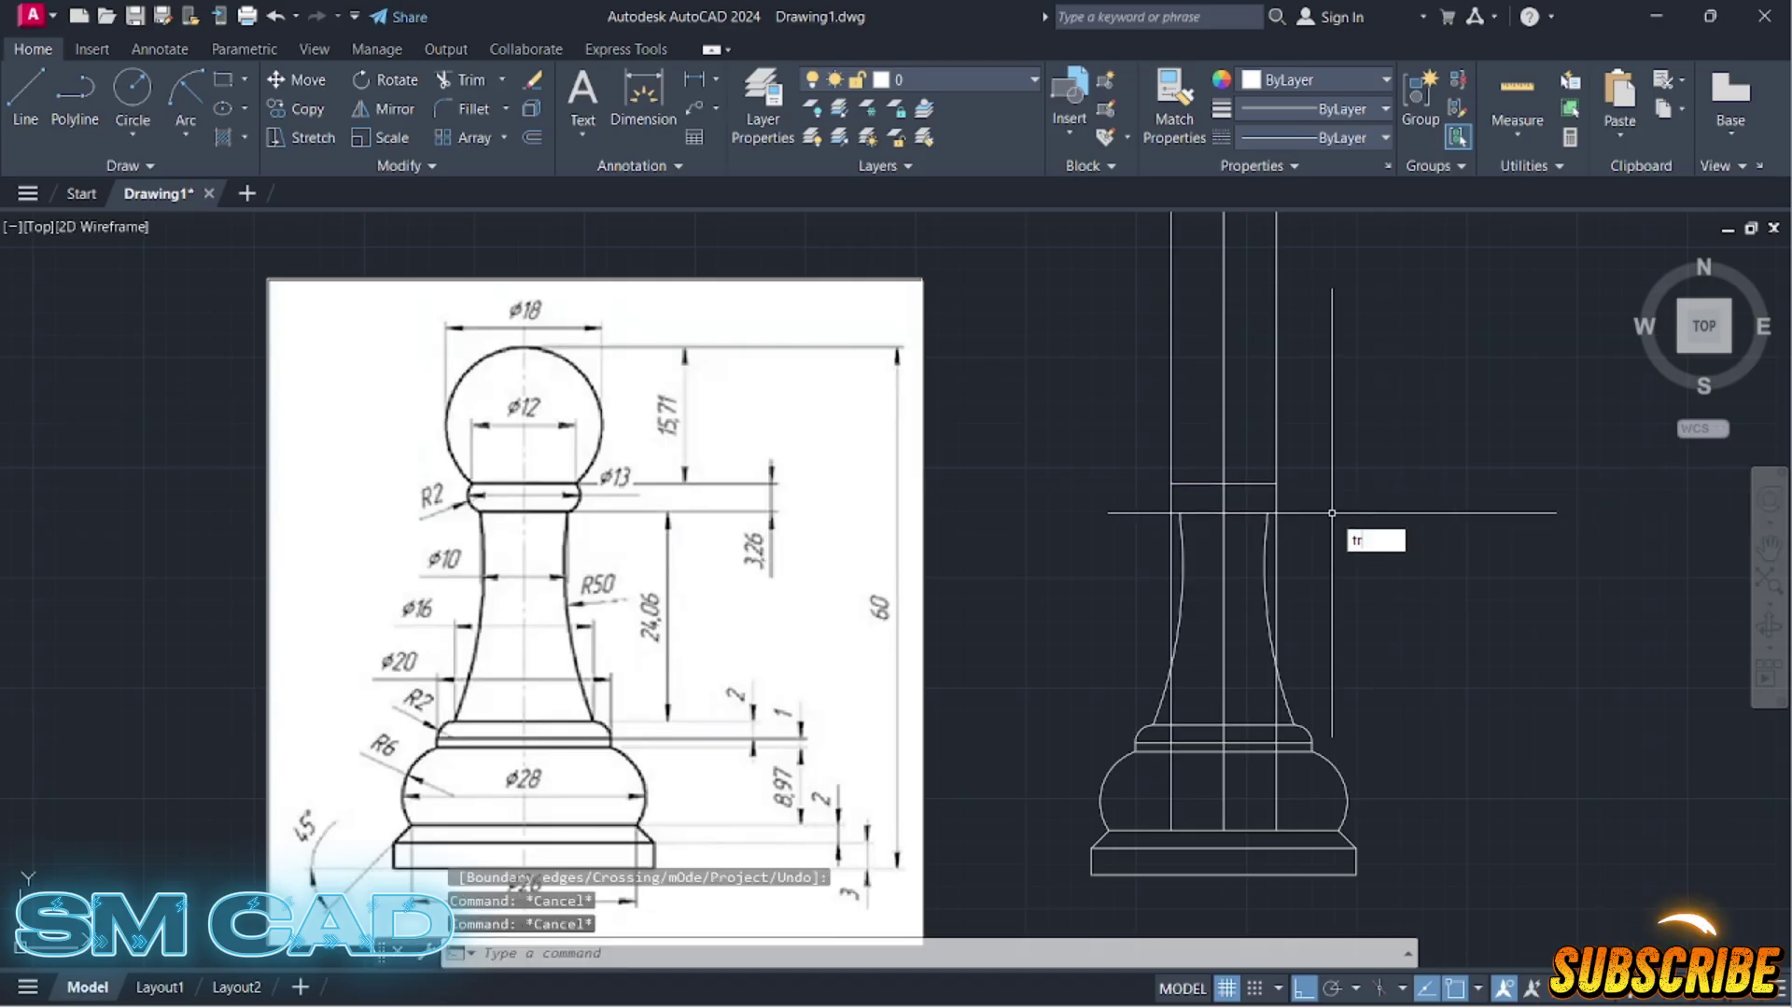
Step: Trim both outer vertical lines just below the upper ring's top line
key("Return")
left_click(1173, 506)
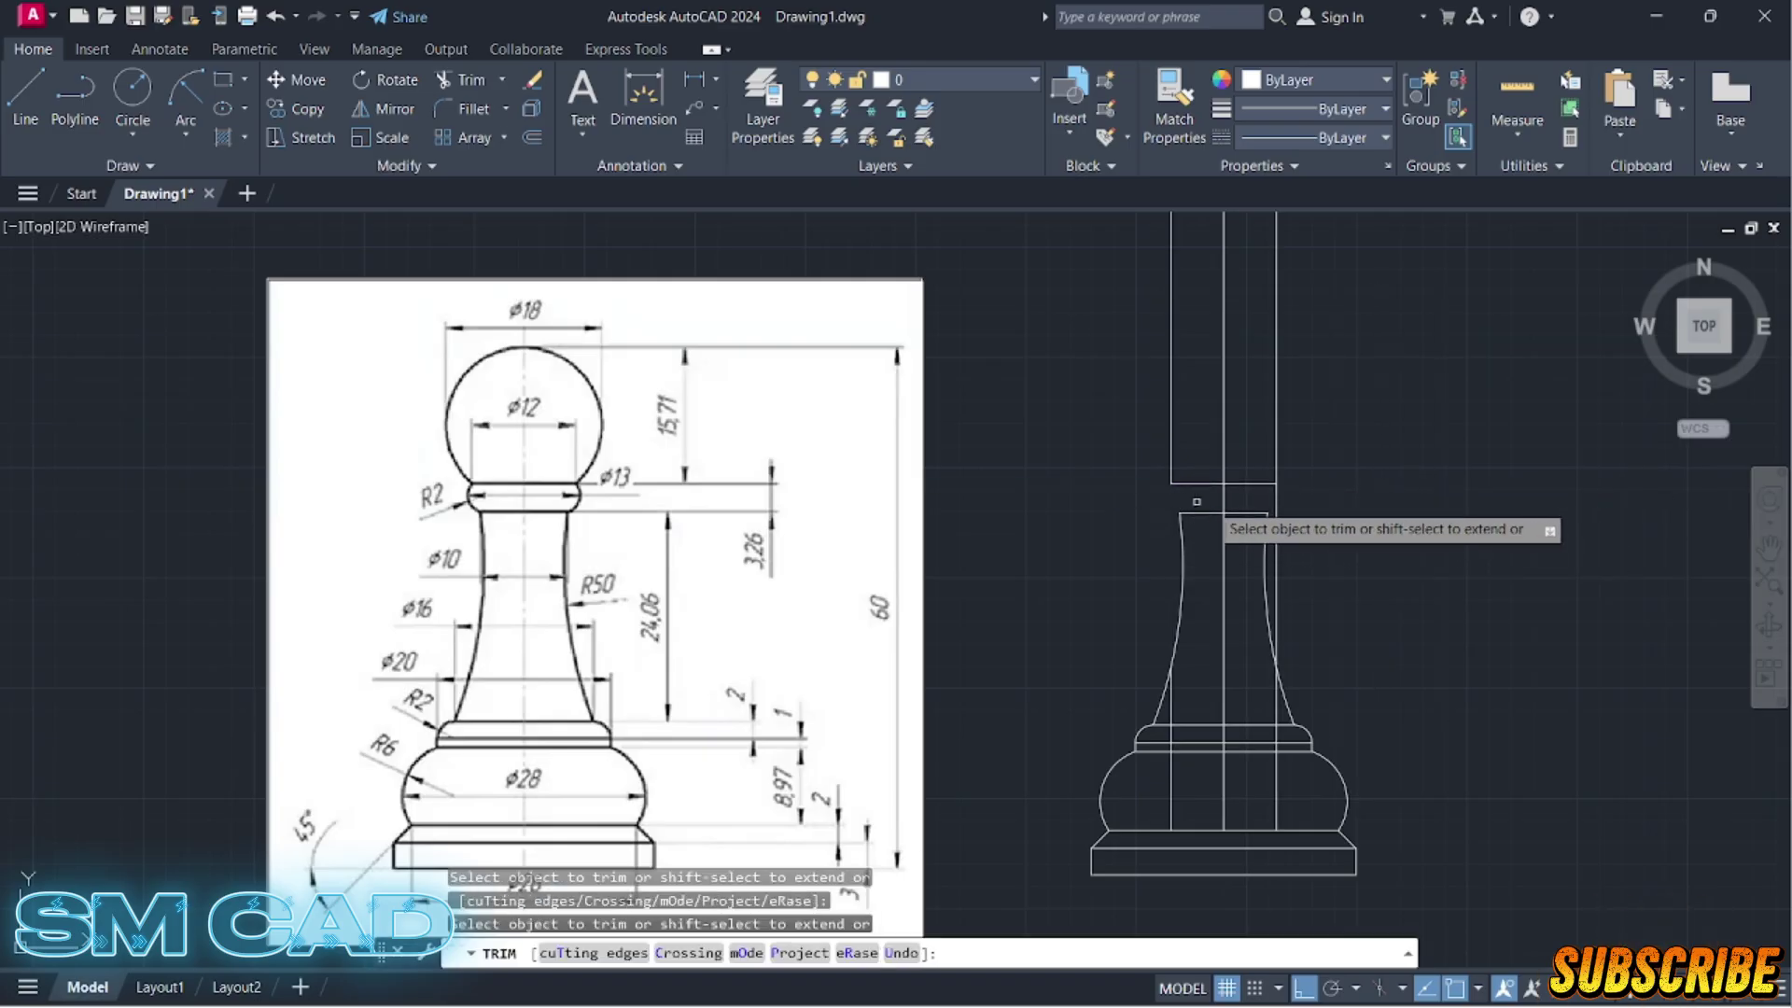
left_click(1278, 499)
key("Escape")
key("Escape")
Step: Erase the two leftover vertical pieces inside the neck's foot, collar and base
left_click(1276, 772)
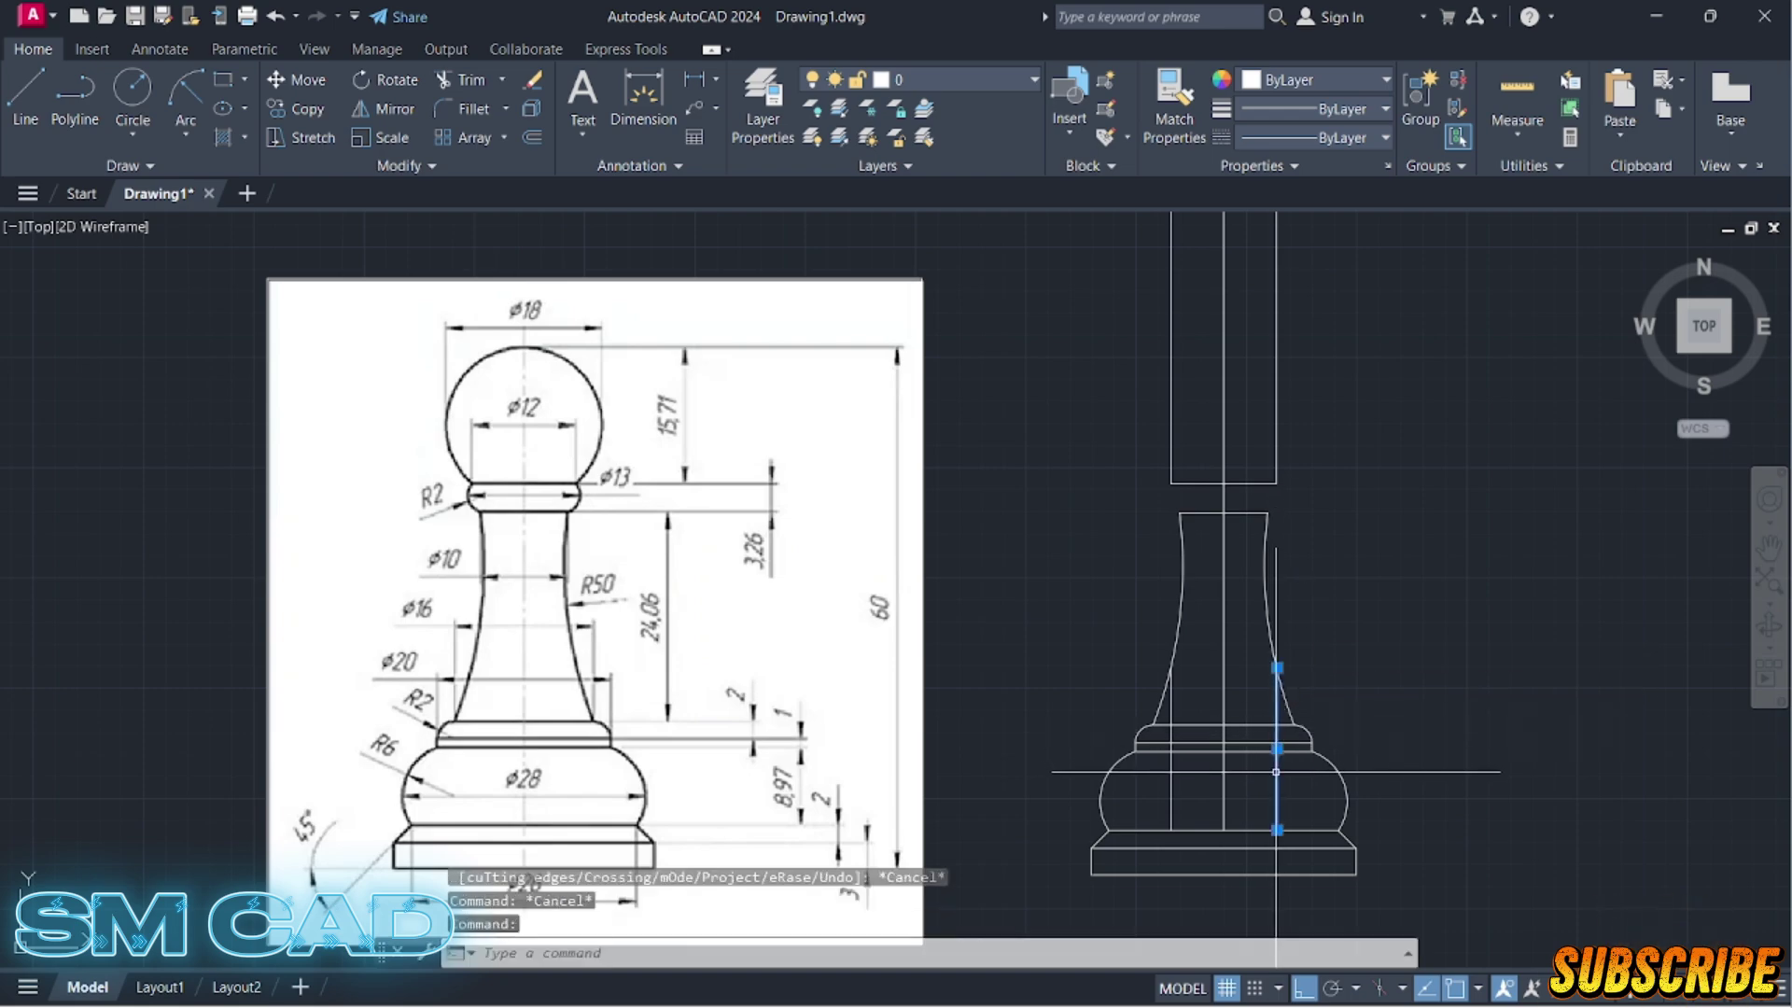
key("Delete")
left_click(1181, 773)
left_click(1169, 774)
key("Delete")
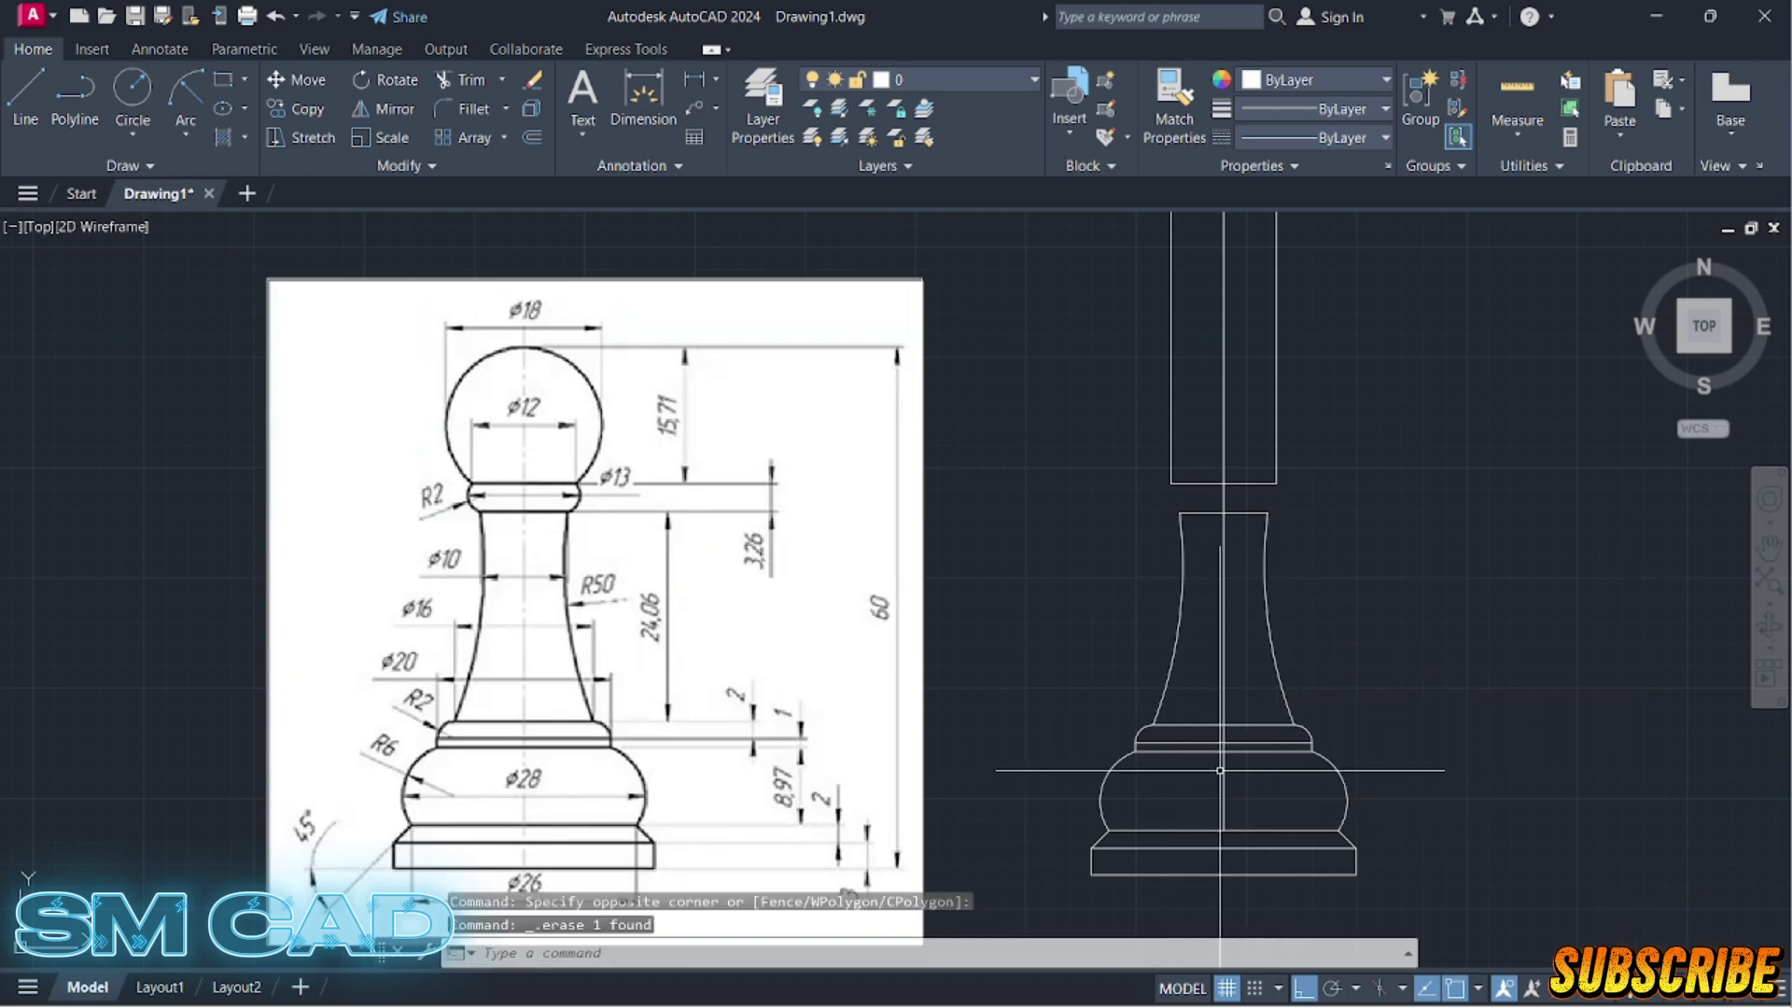
middle_click_drag(1375, 644, 1356, 693)
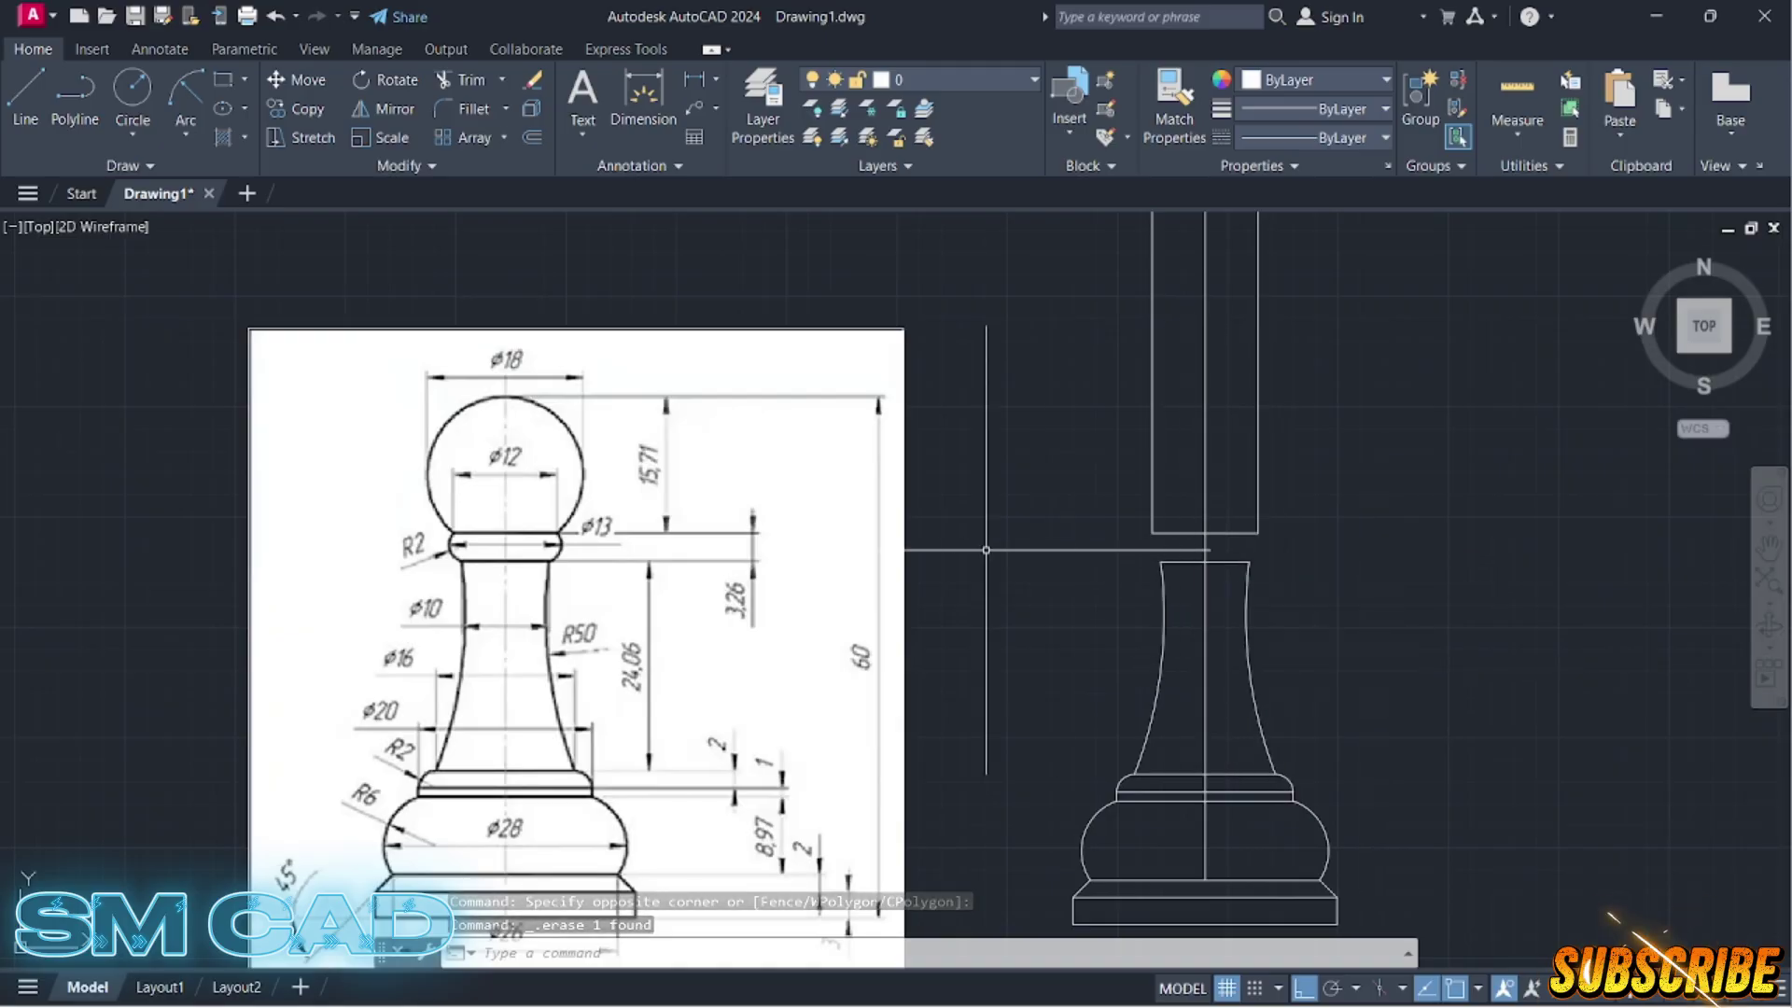
scroll(429, 571, "up", 2)
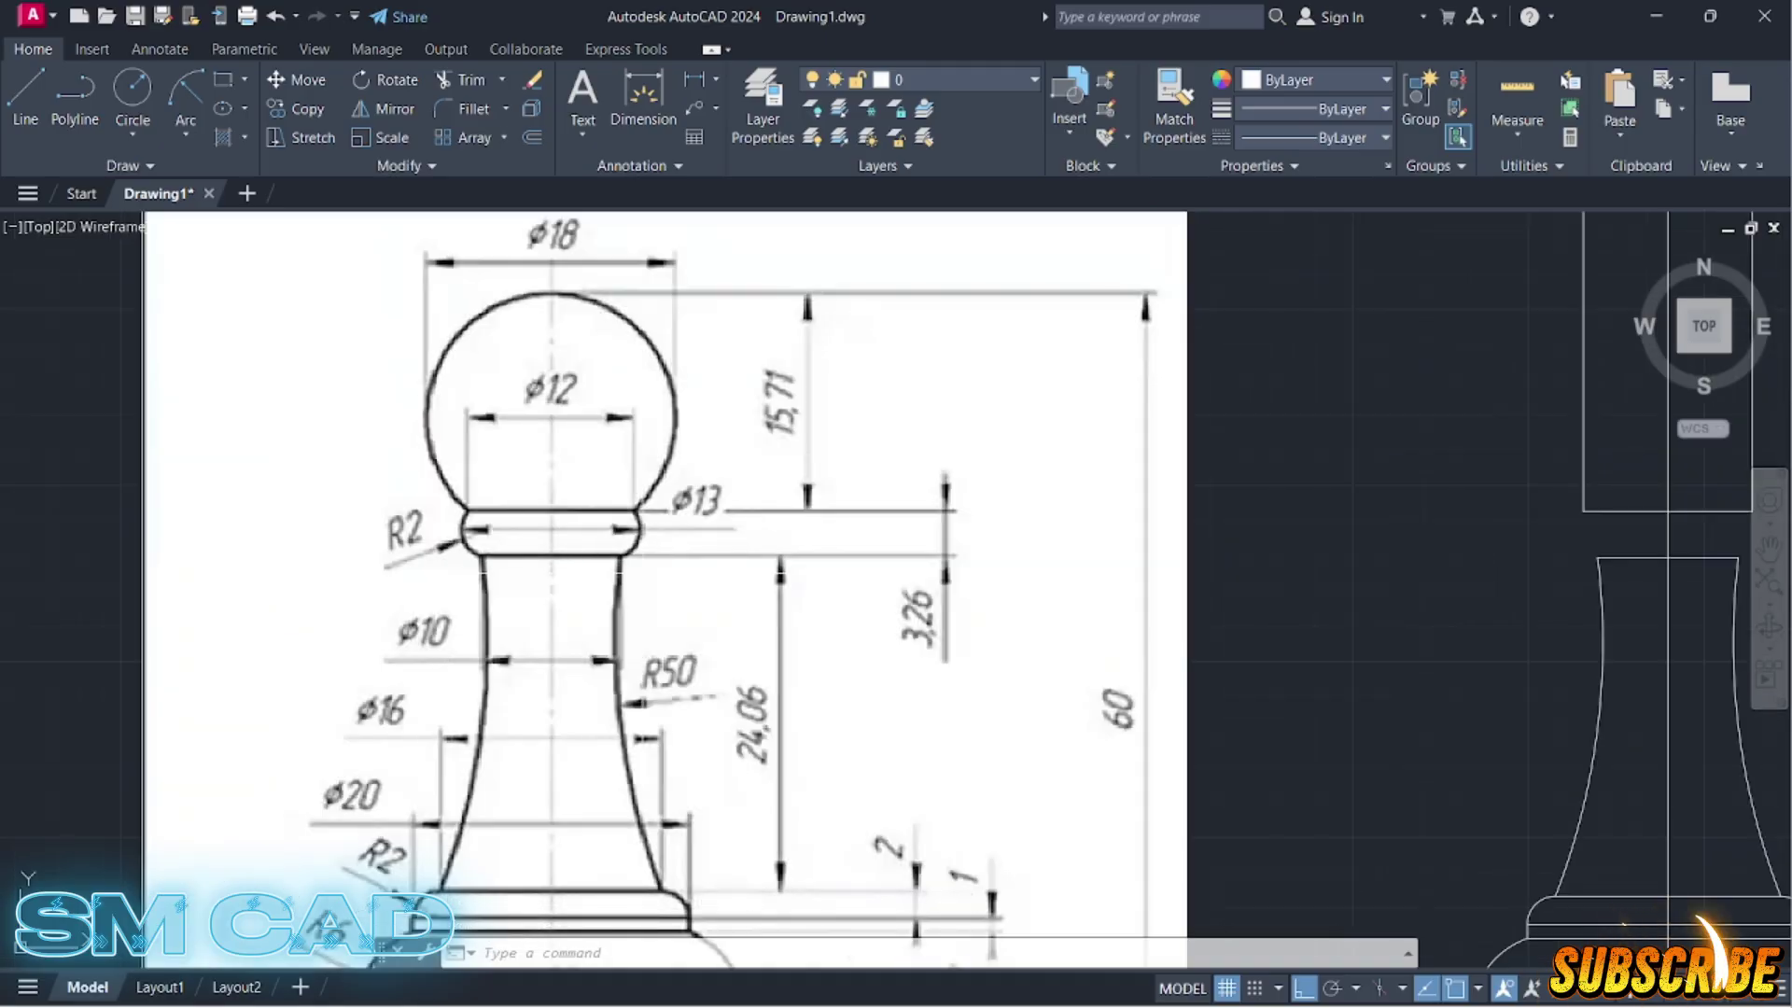
scroll(1353, 620, "down", 4)
middle_click_drag(1353, 620, 1160, 632)
scroll(1185, 601, "up", 2)
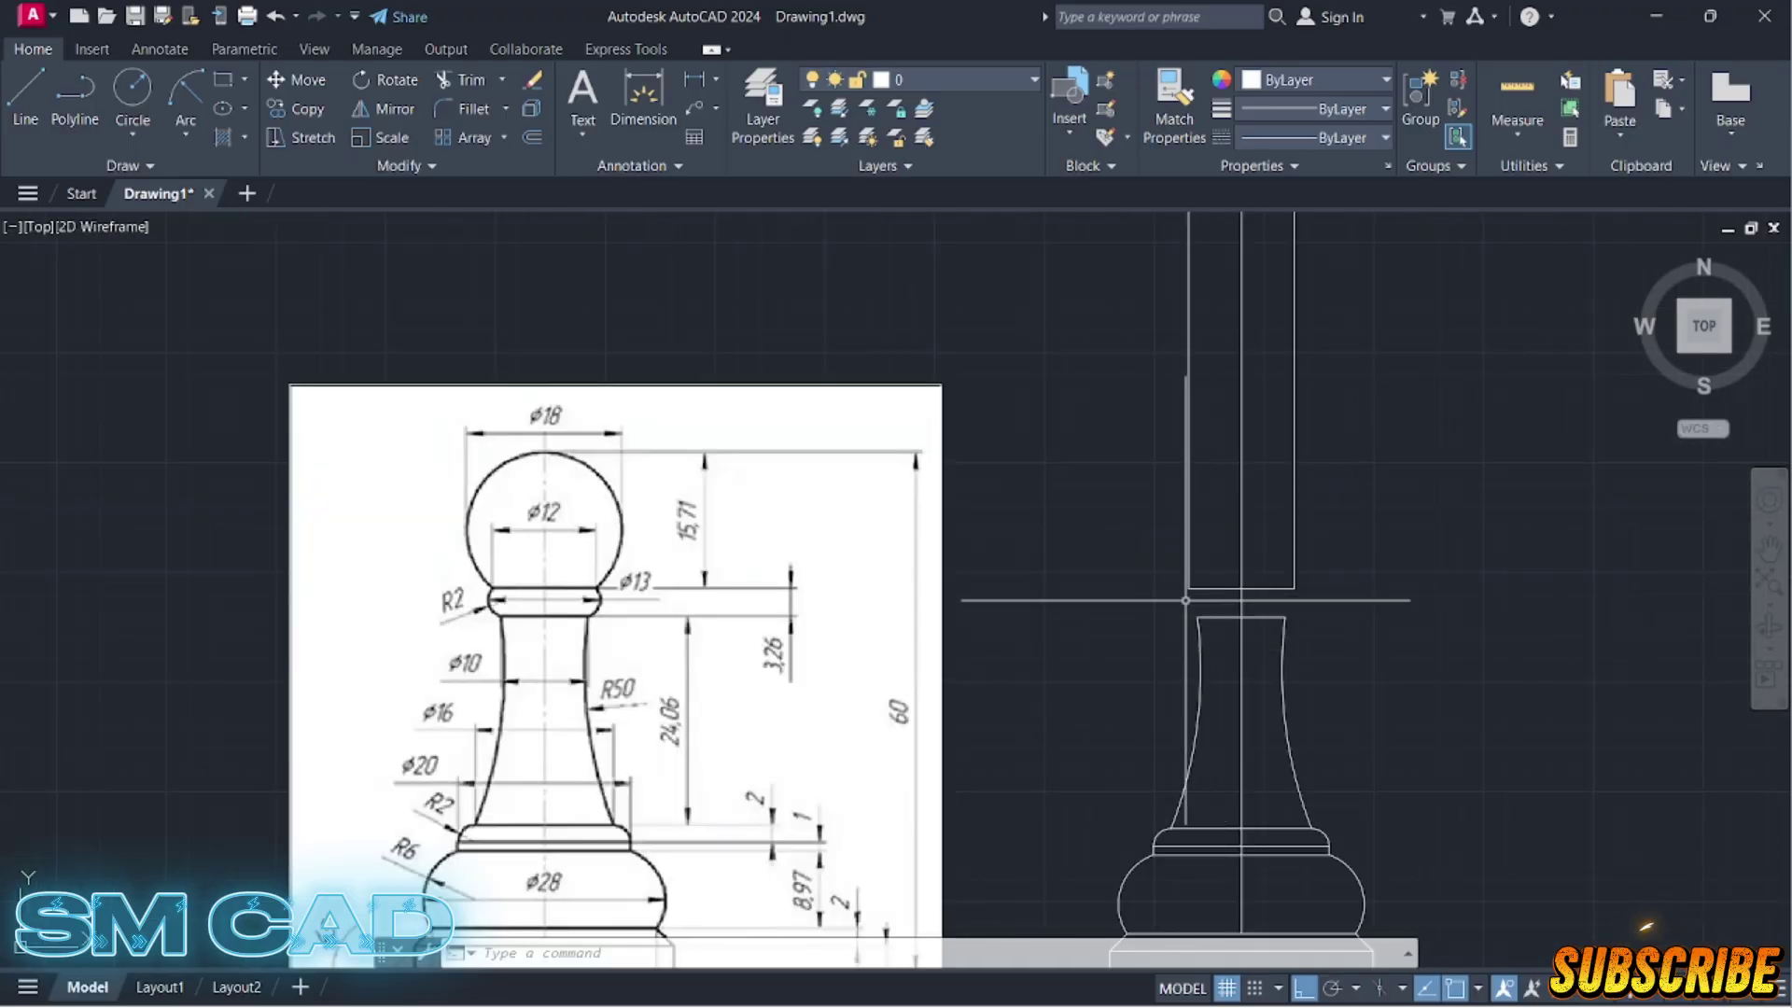
key("Escape")
left_click(188, 138)
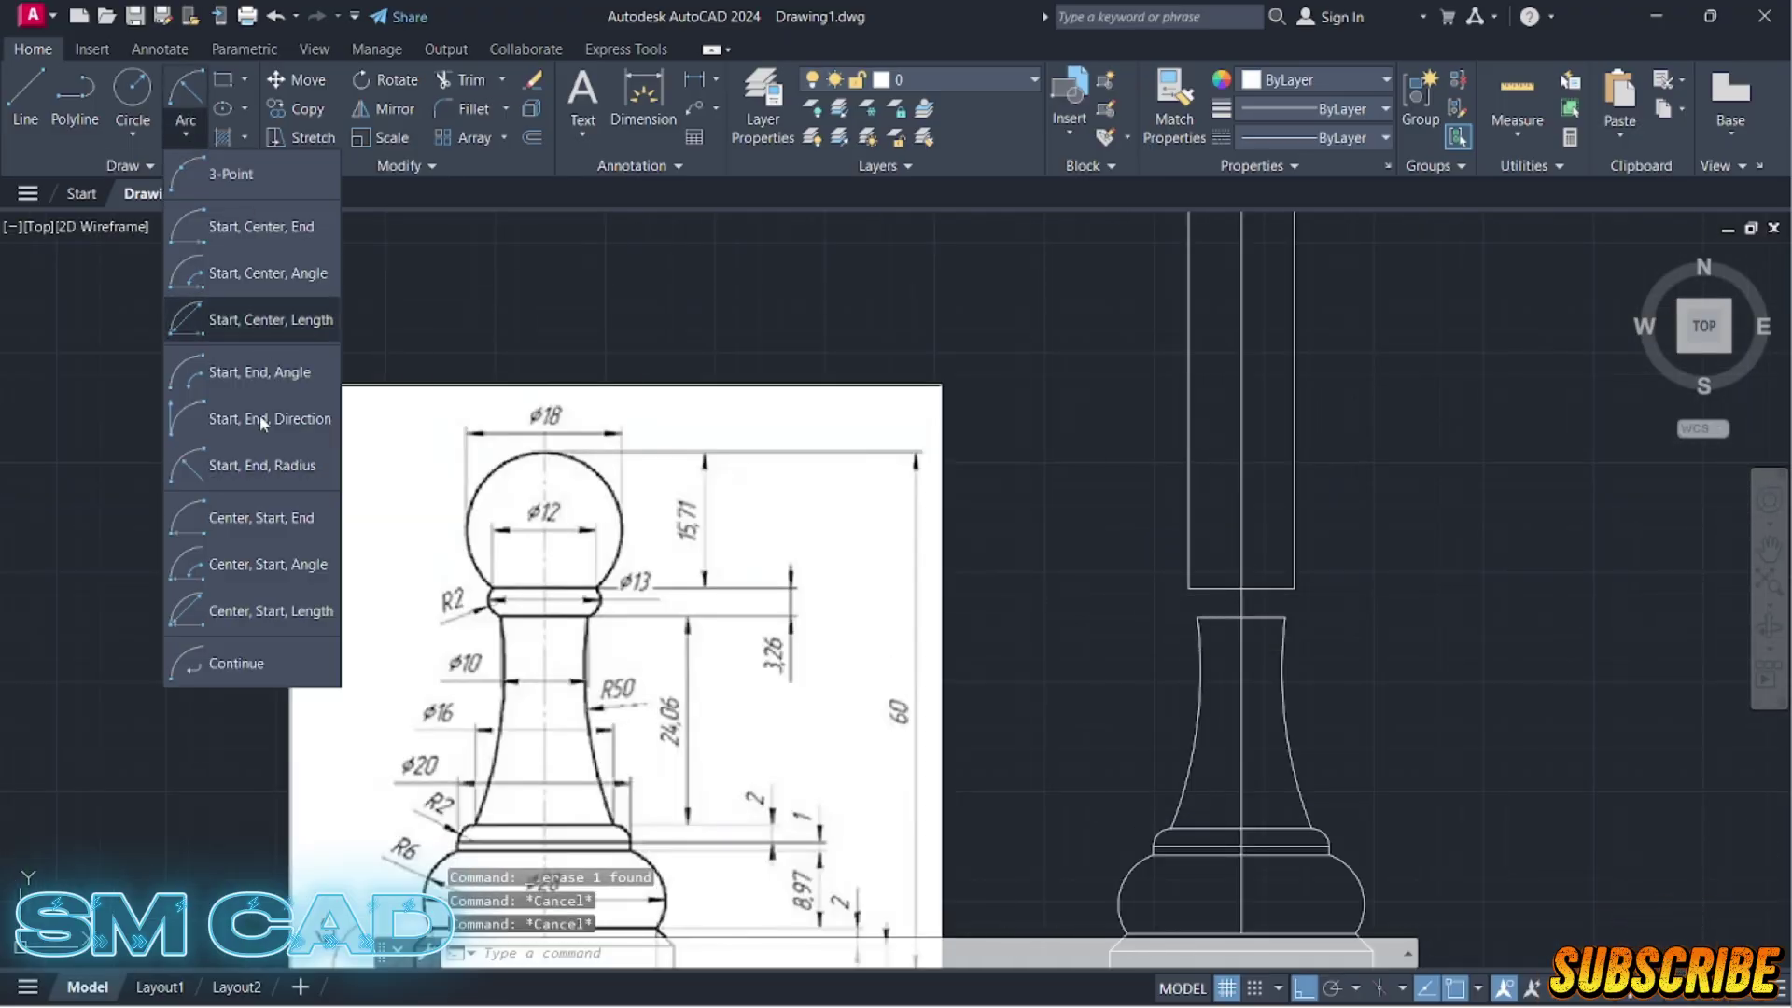
left_click(256, 464)
scroll(1213, 579, "up", 2)
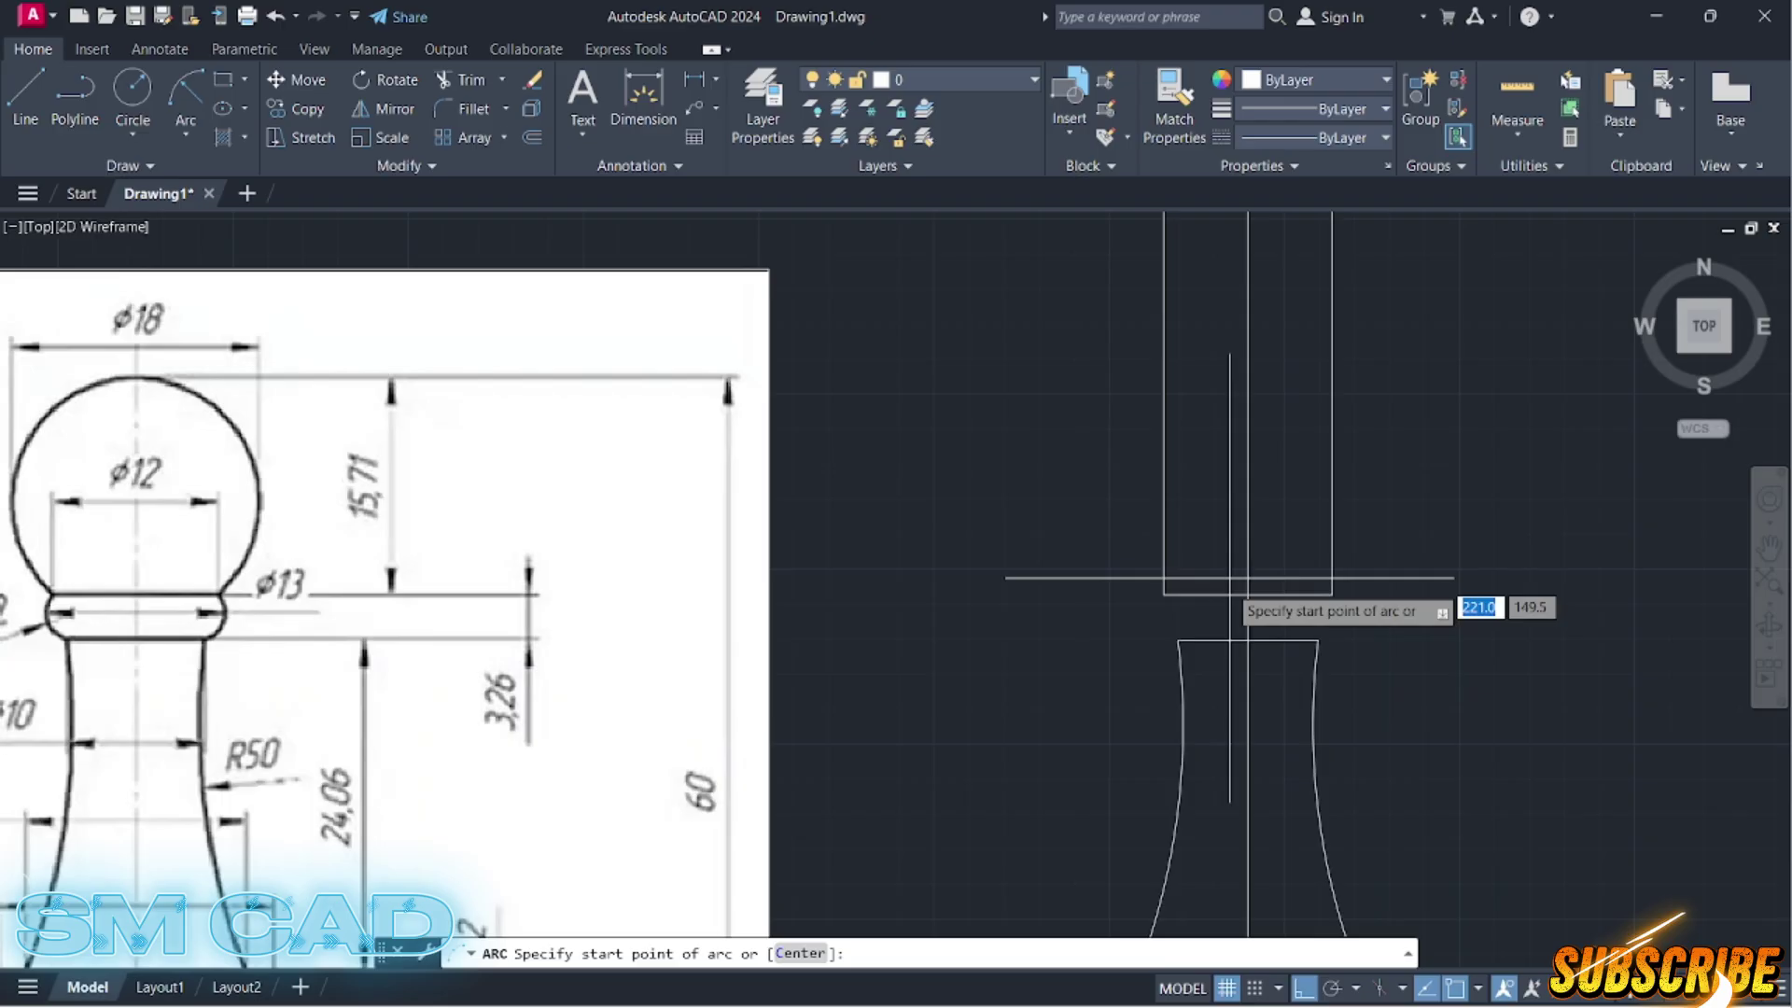
left_click(1173, 641)
scroll(1168, 609, "up", 4)
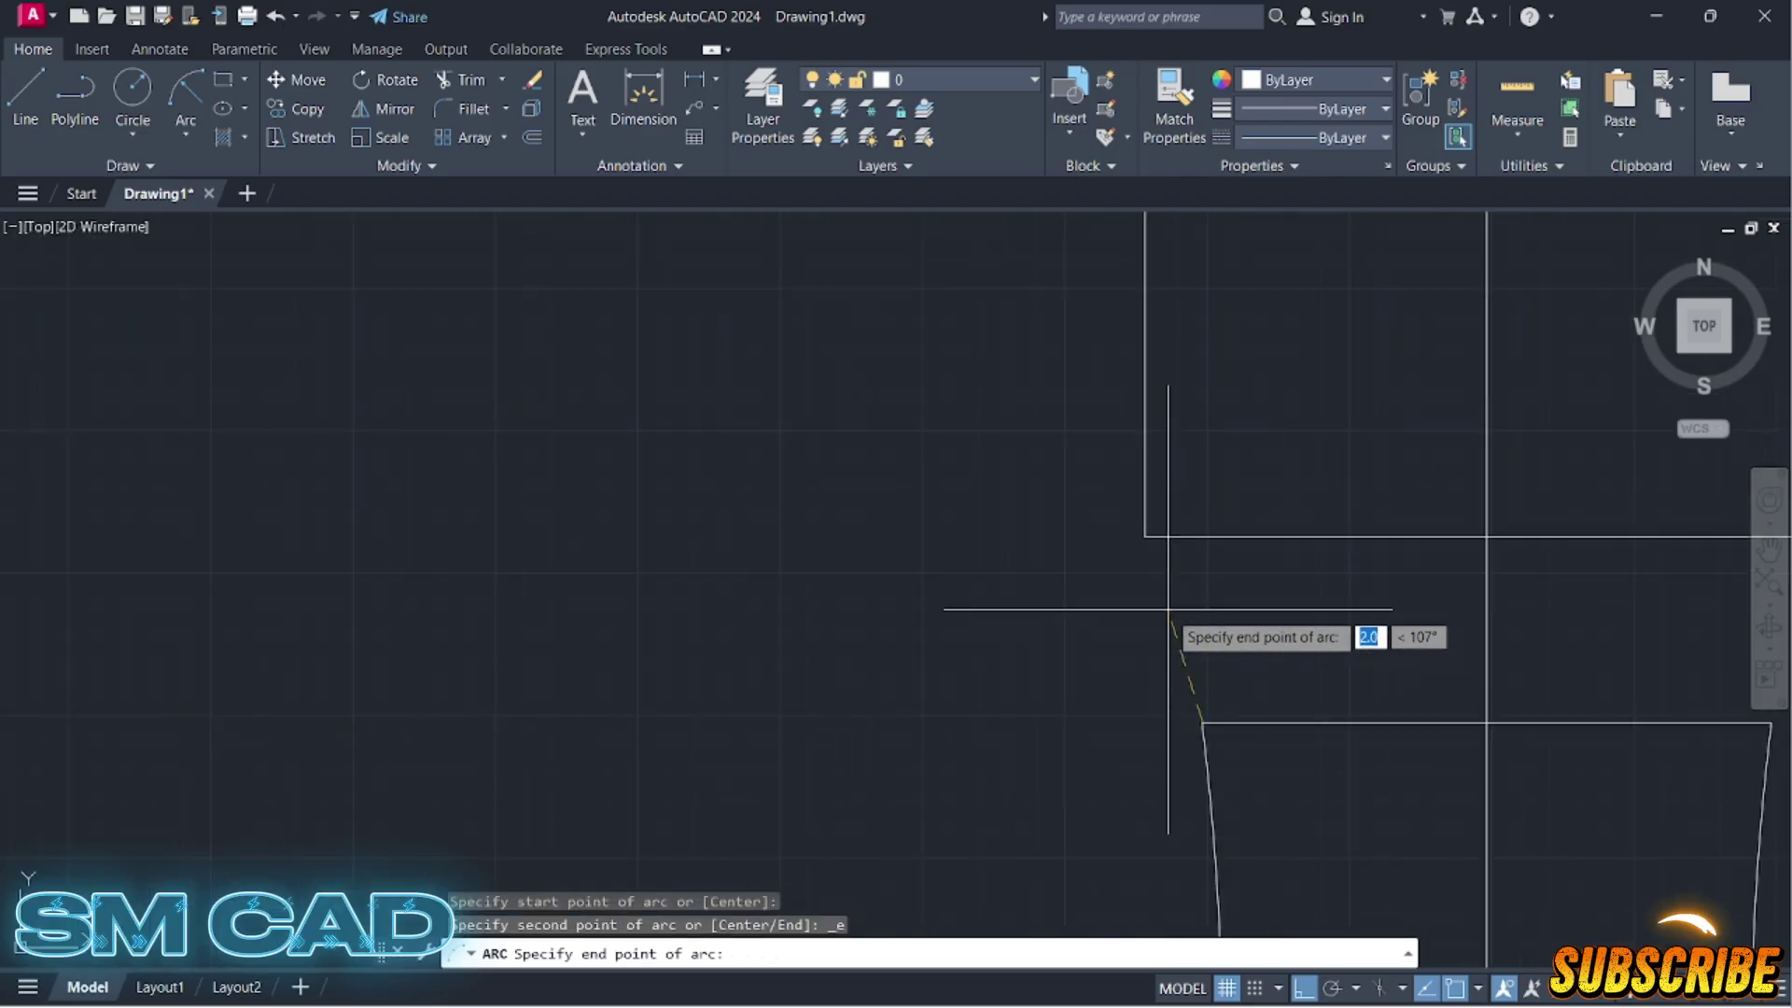
left_click(1144, 538)
scroll(1140, 551, "down", 2)
scroll(1120, 560, "down", 2)
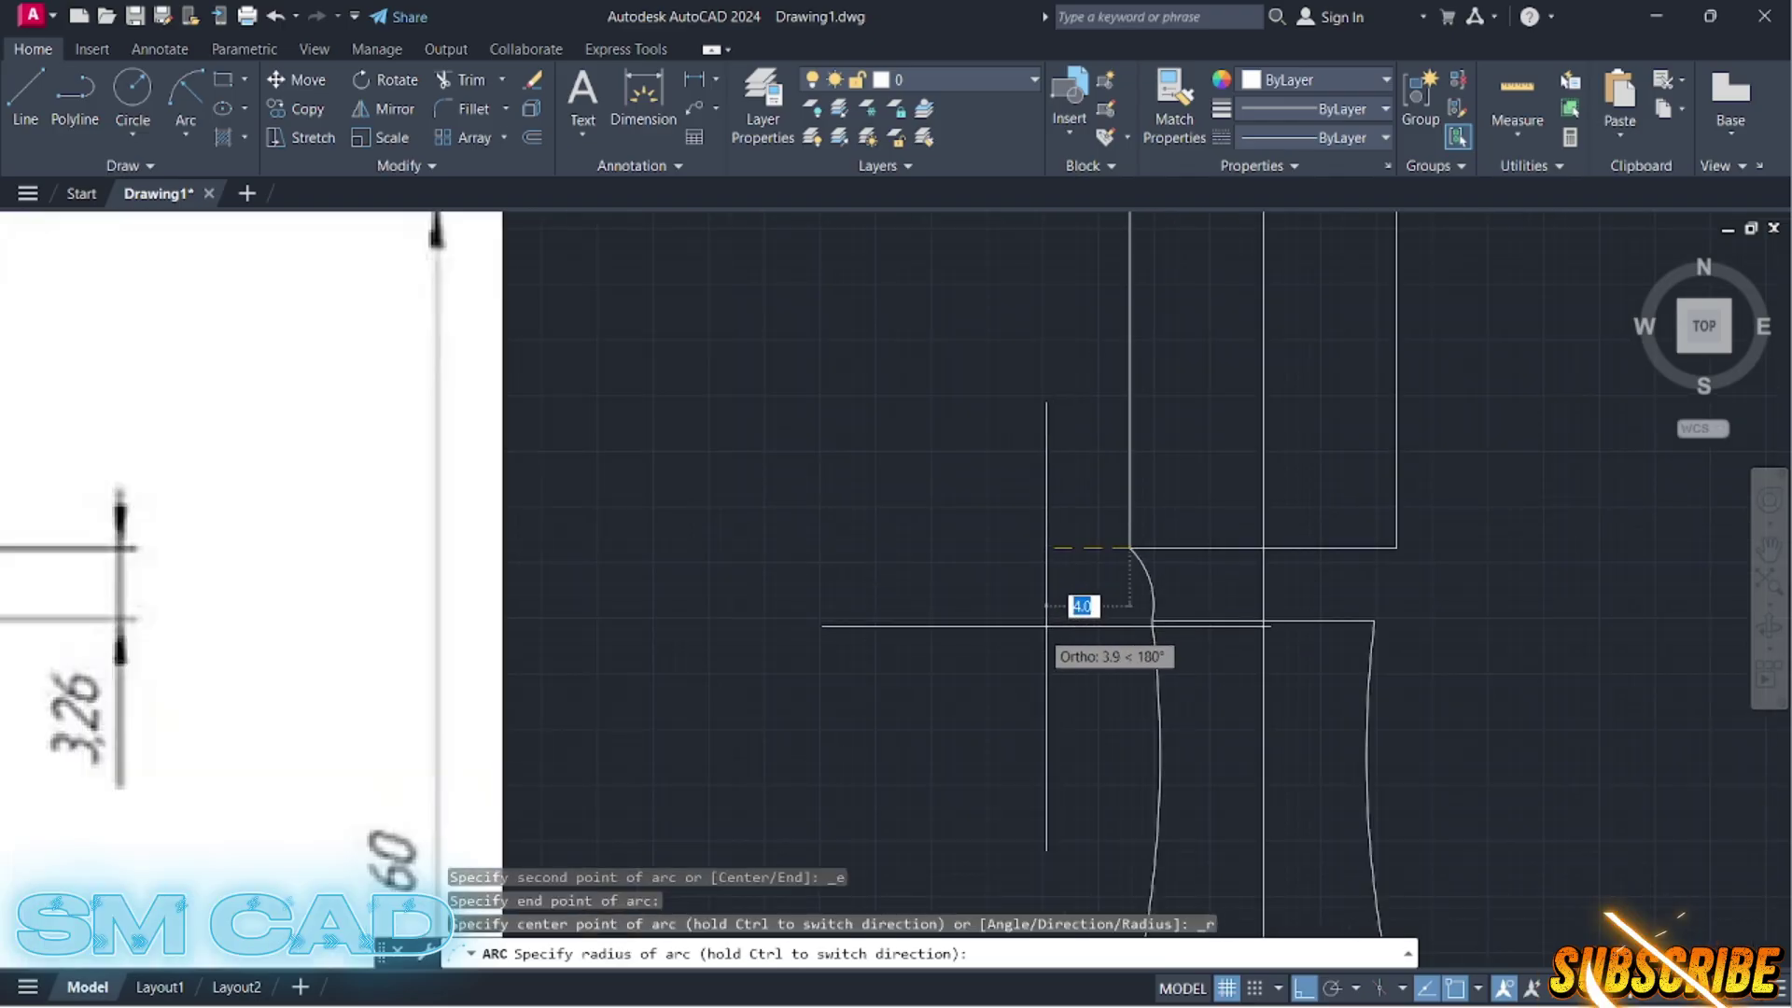
key("Escape")
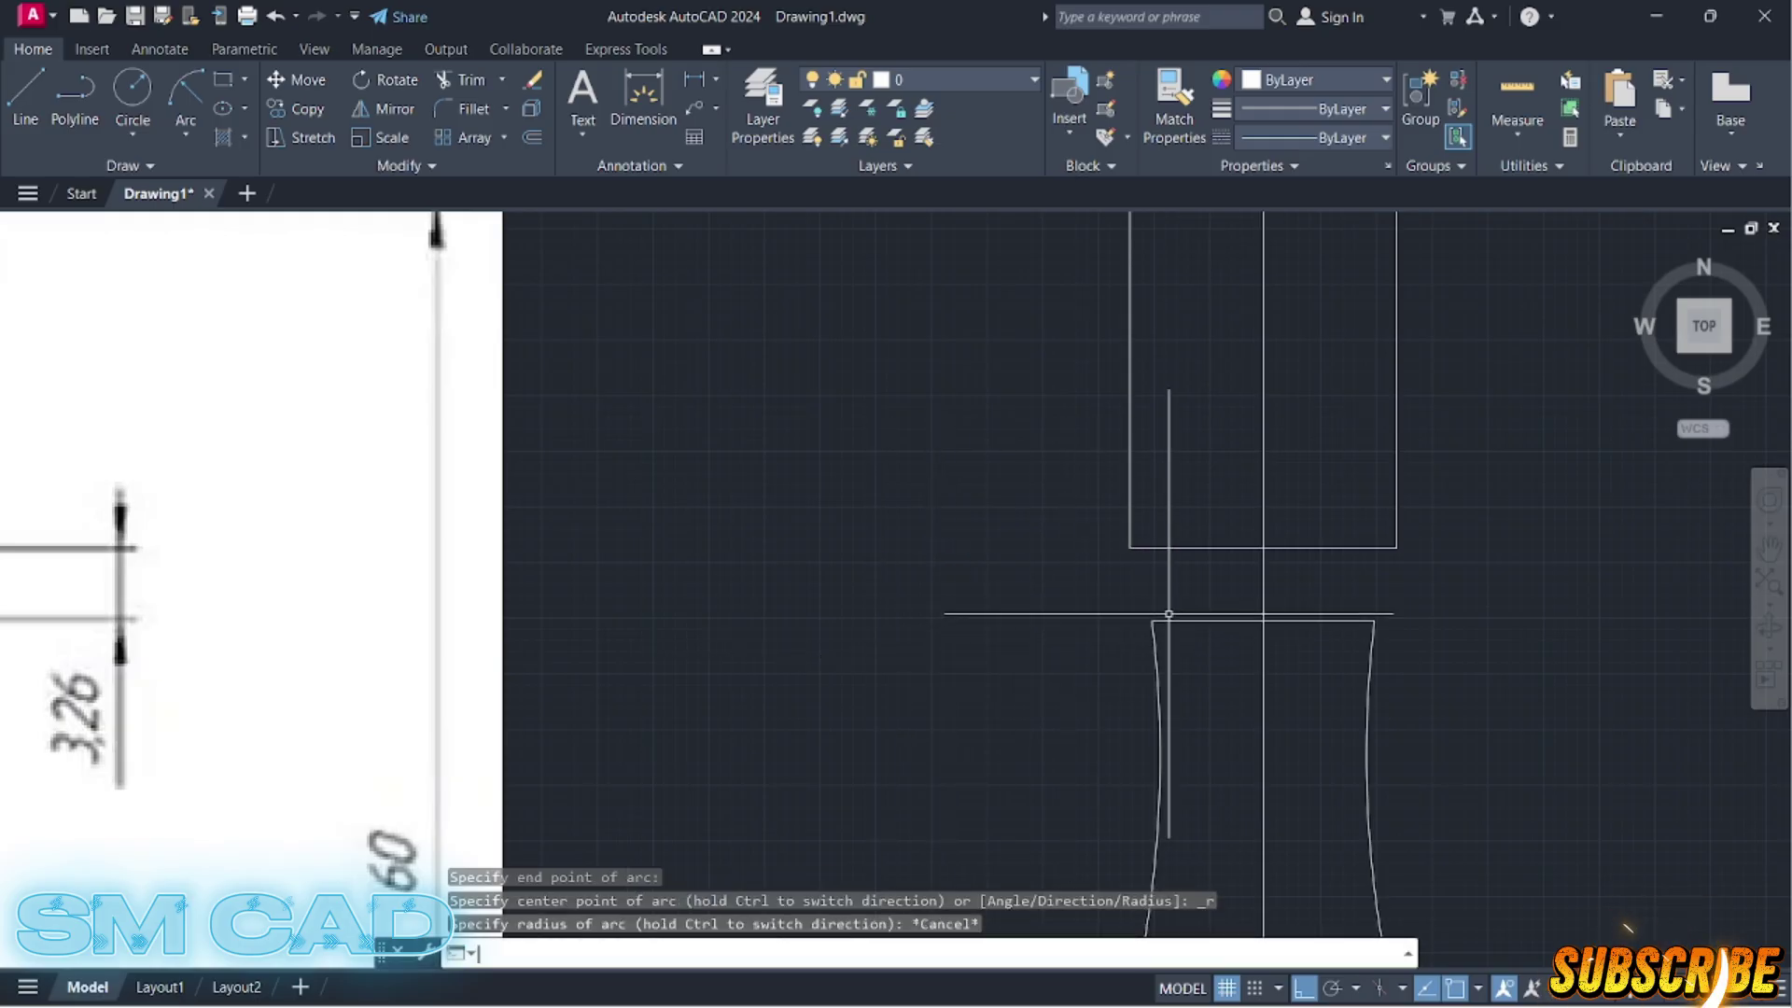
key("space")
left_click(1129, 548)
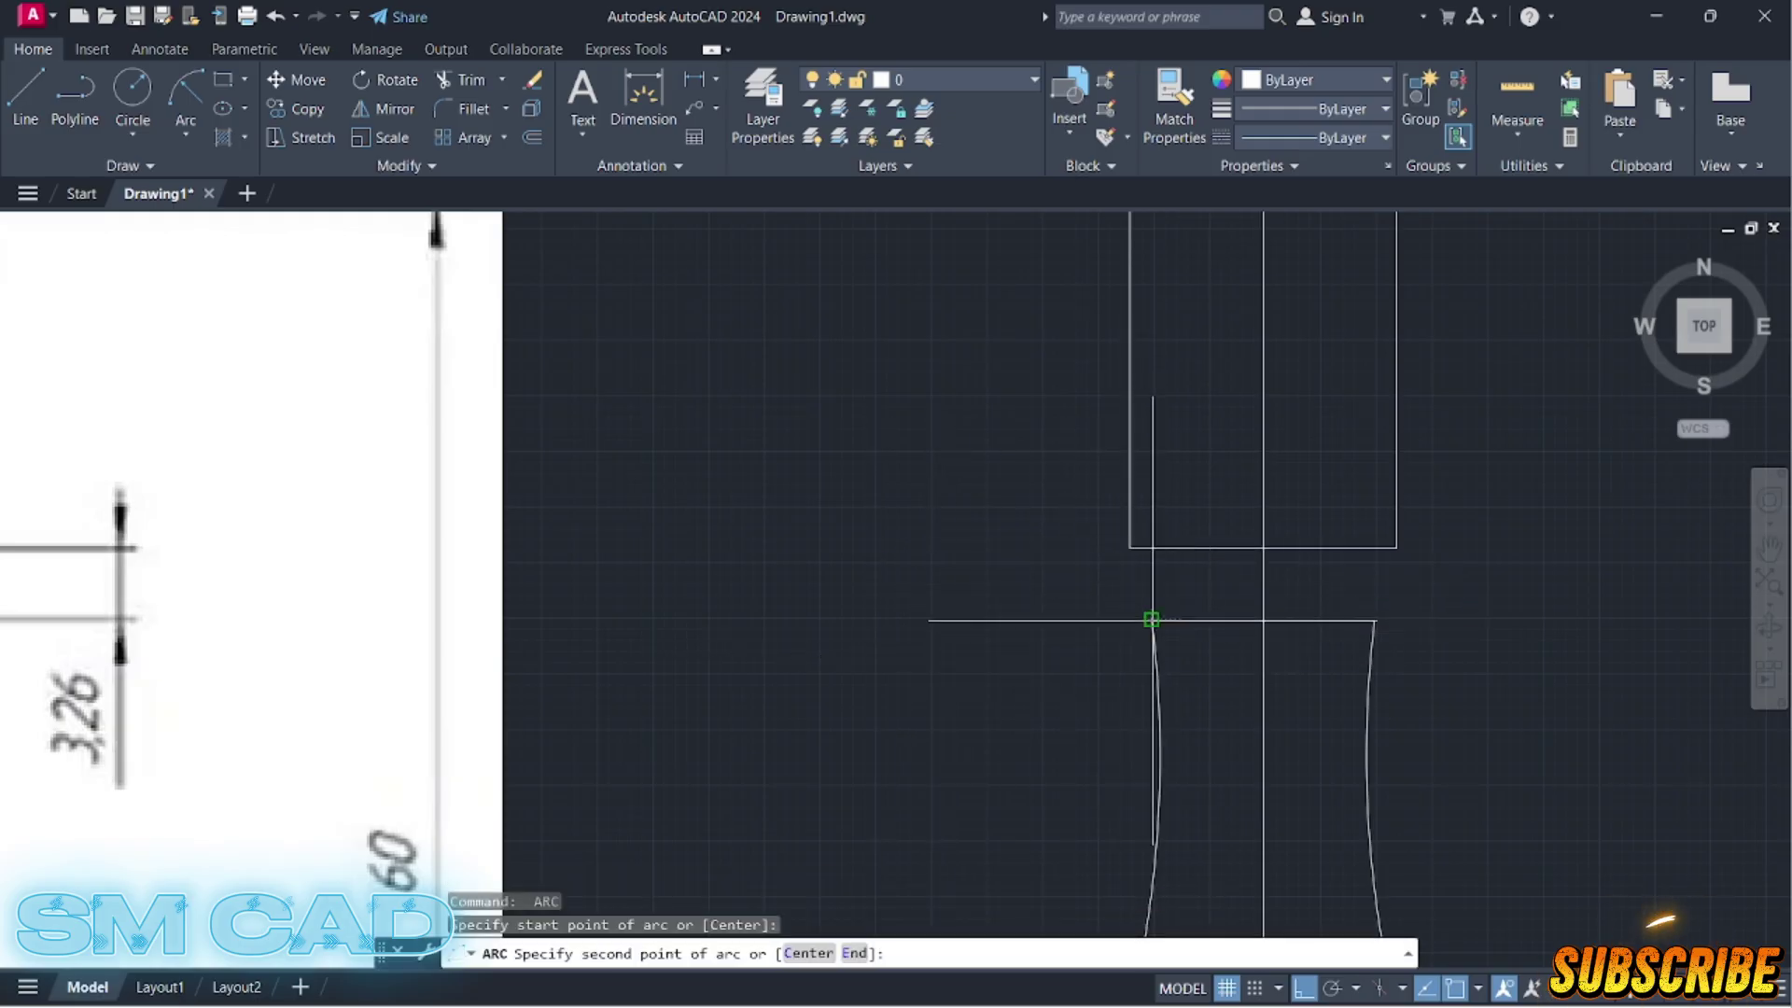
left_click(1151, 621)
key("Escape")
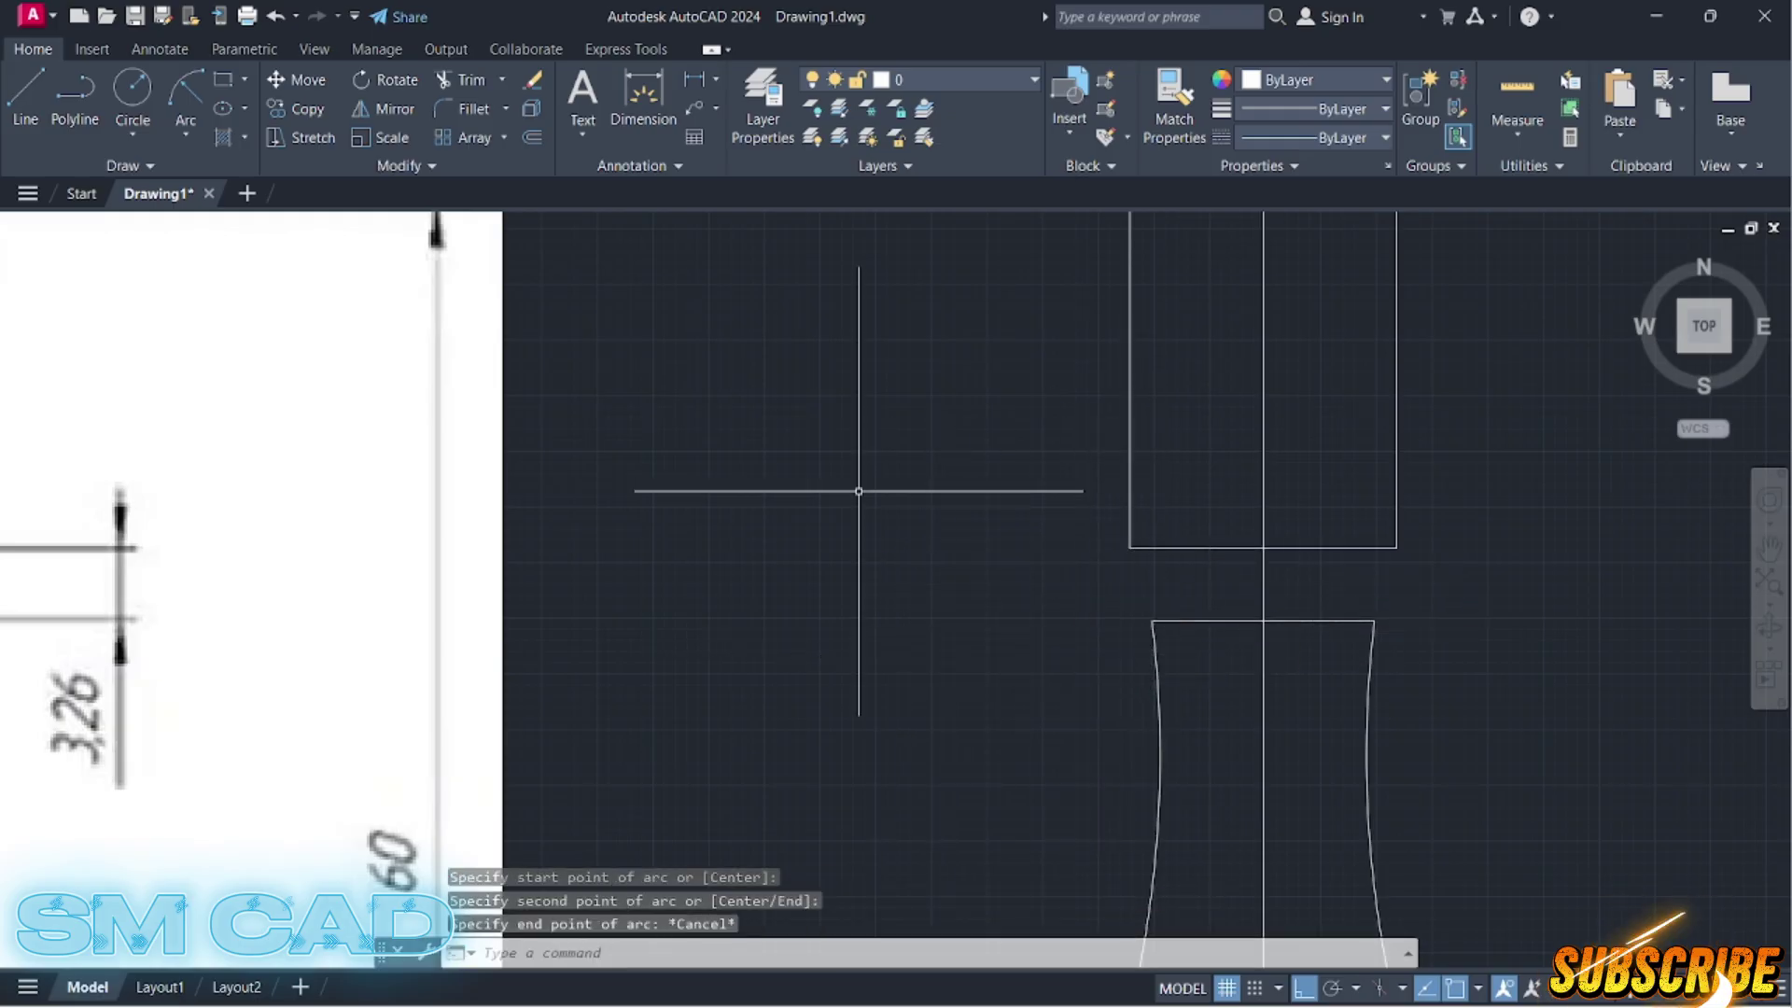
Step: Draw a start-end-radius arc of radius 2 from the upper ring's top-left corner to the left end of the neck's top line
left_click(194, 144)
left_click(227, 464)
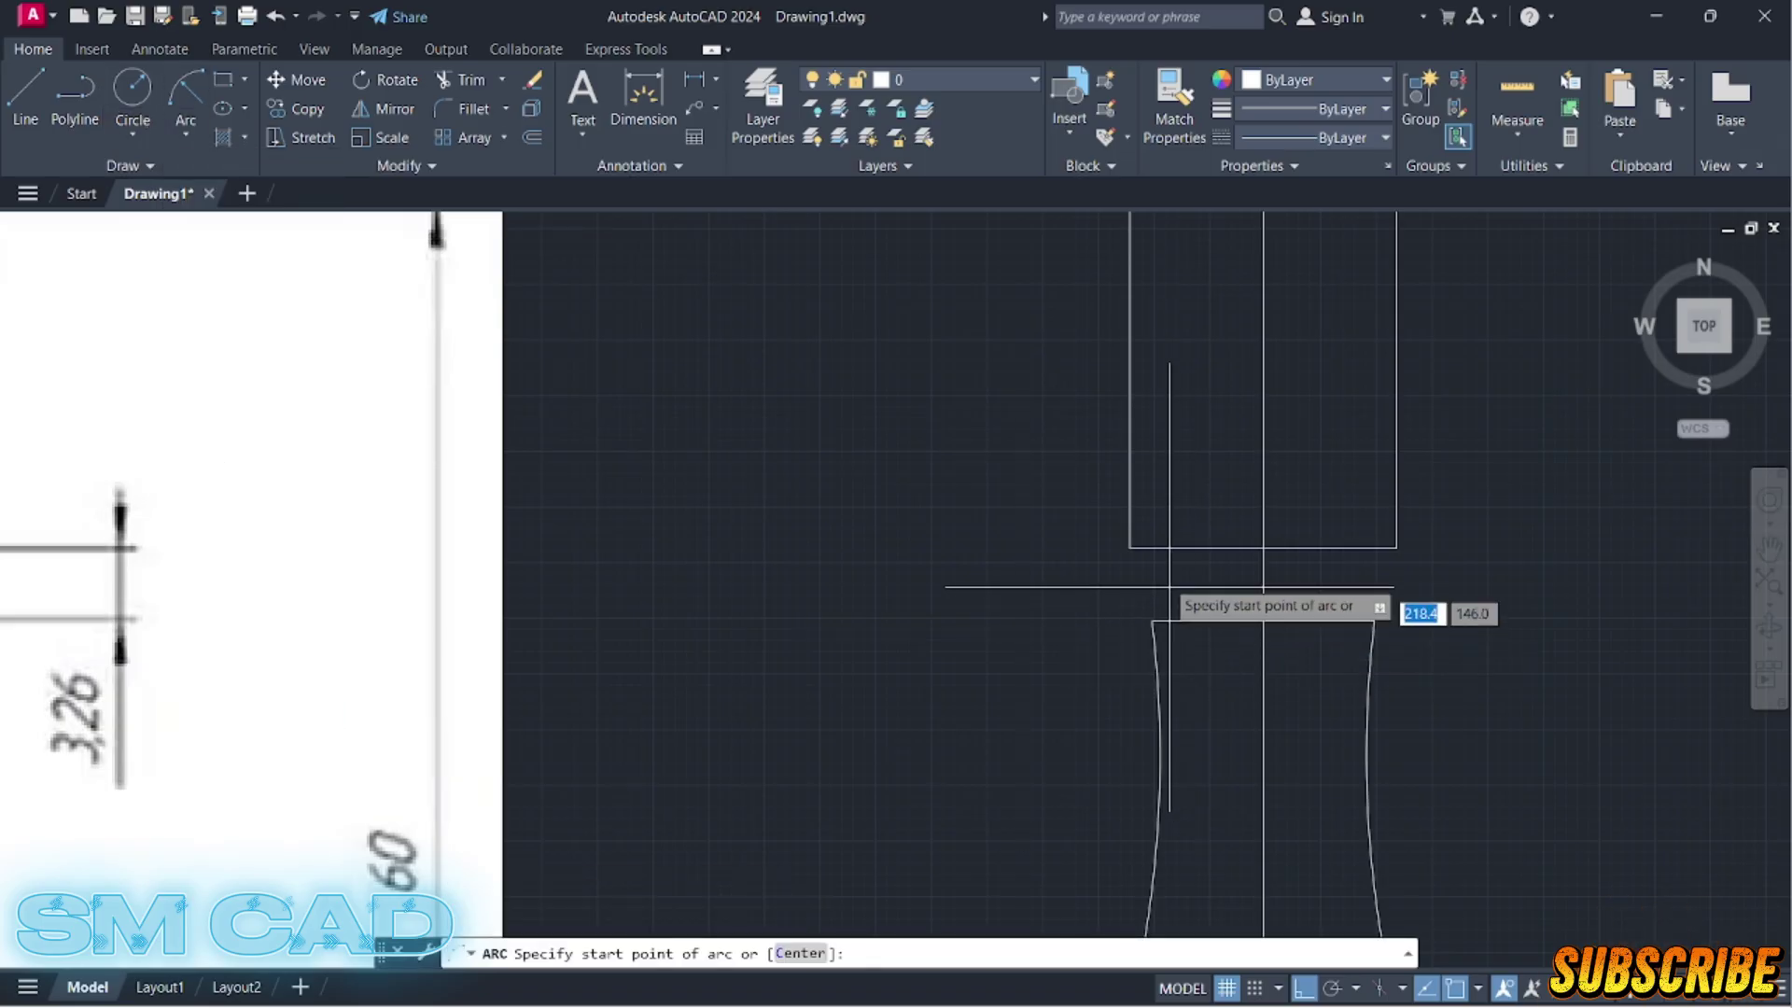
left_click(1130, 548)
left_click(1153, 620)
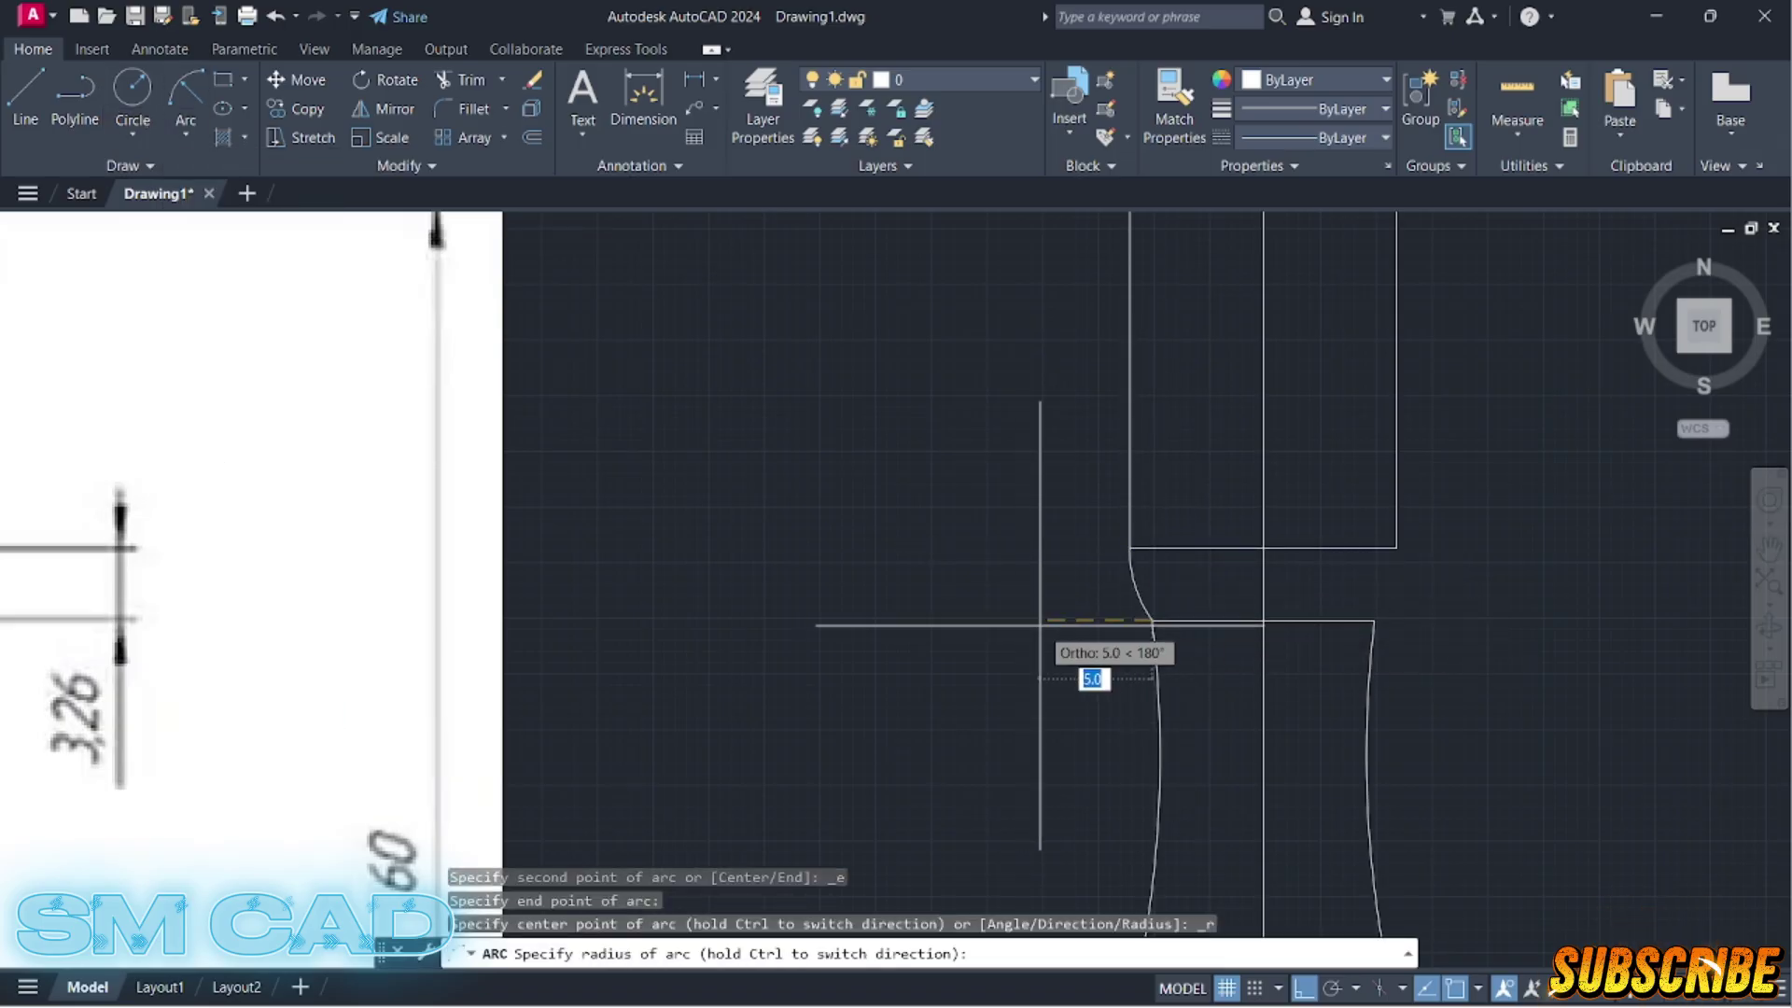
type("2")
key("Return")
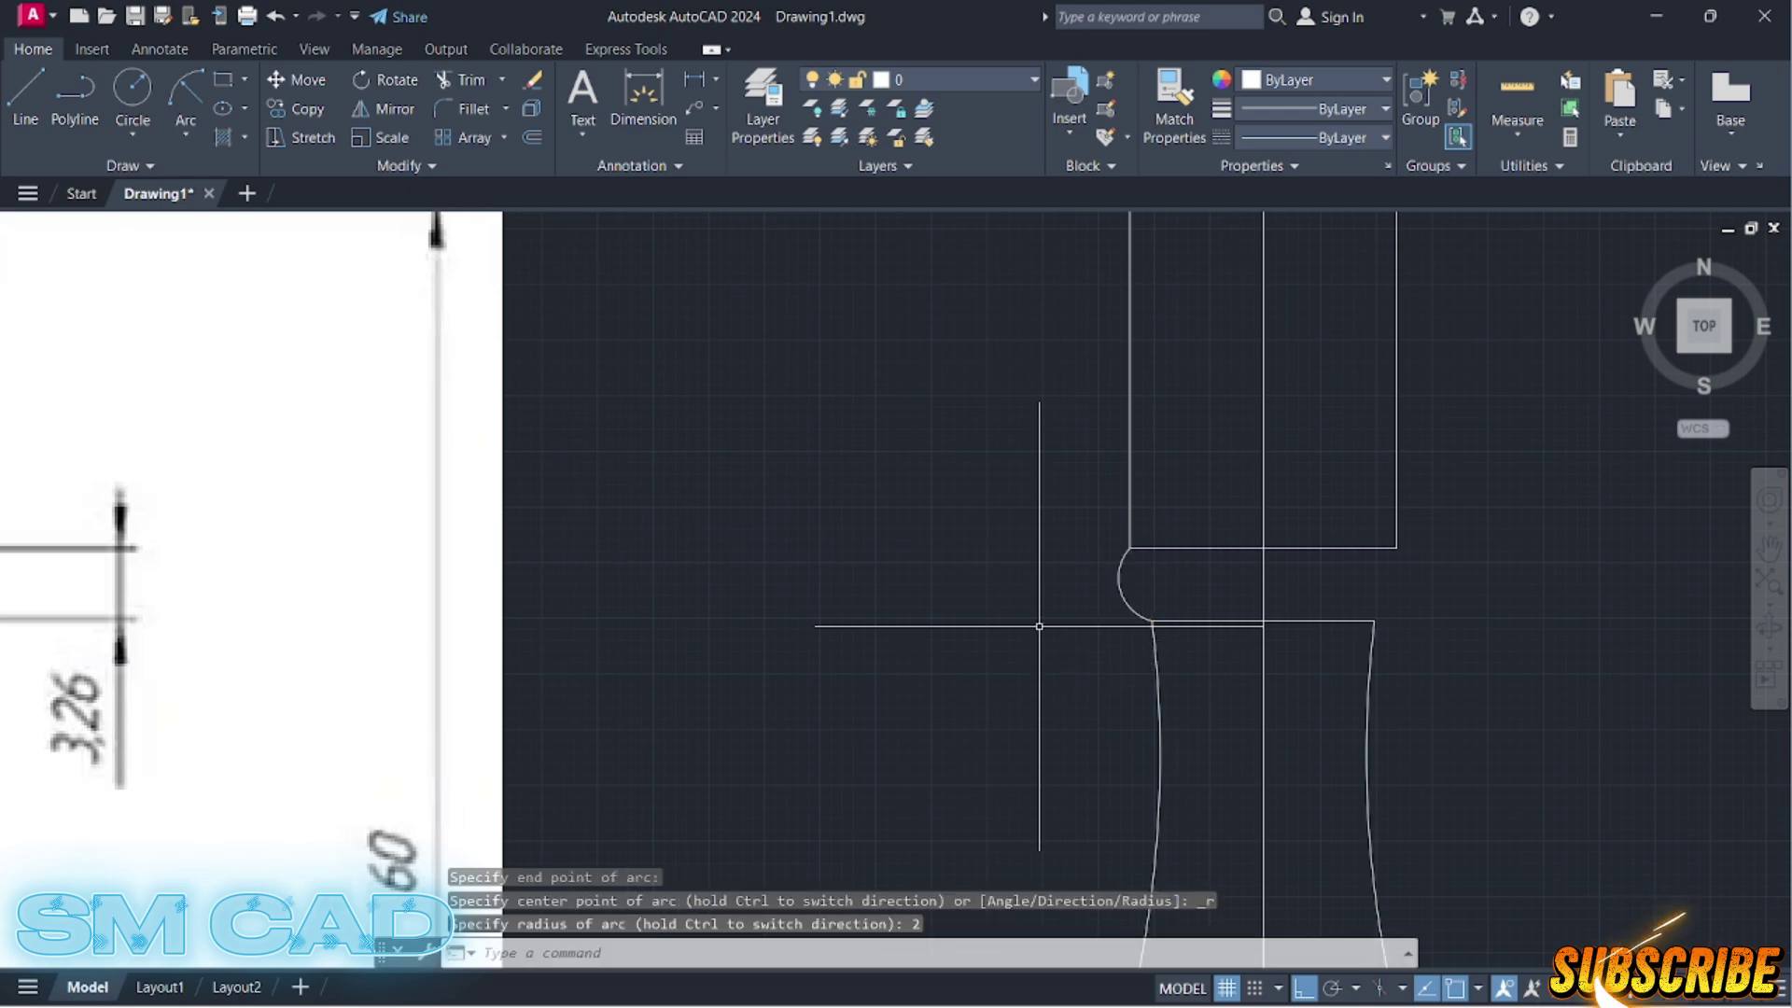
key("Escape")
key("Escape")
Step: Mirror the upper ring's left arc about the vertical centre line, keeping the original
scroll(1282, 641, "down", 2)
left_click(1210, 606)
left_click(1159, 623)
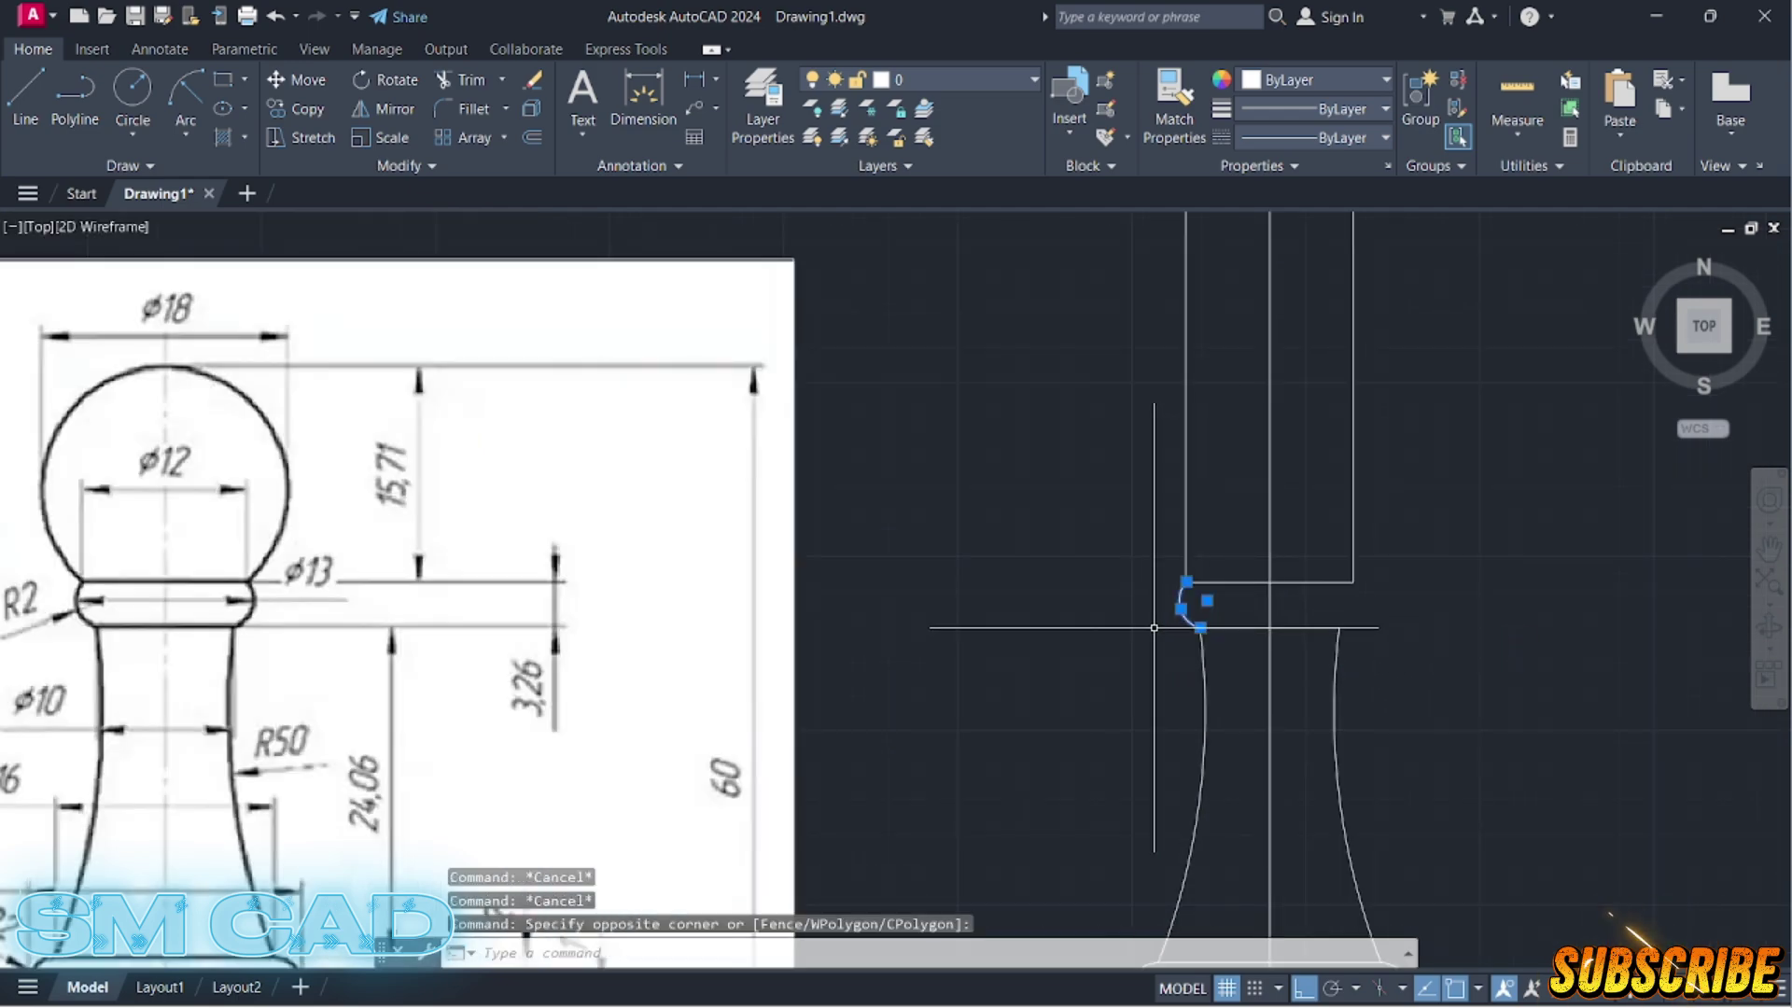
type("mi")
key("Return")
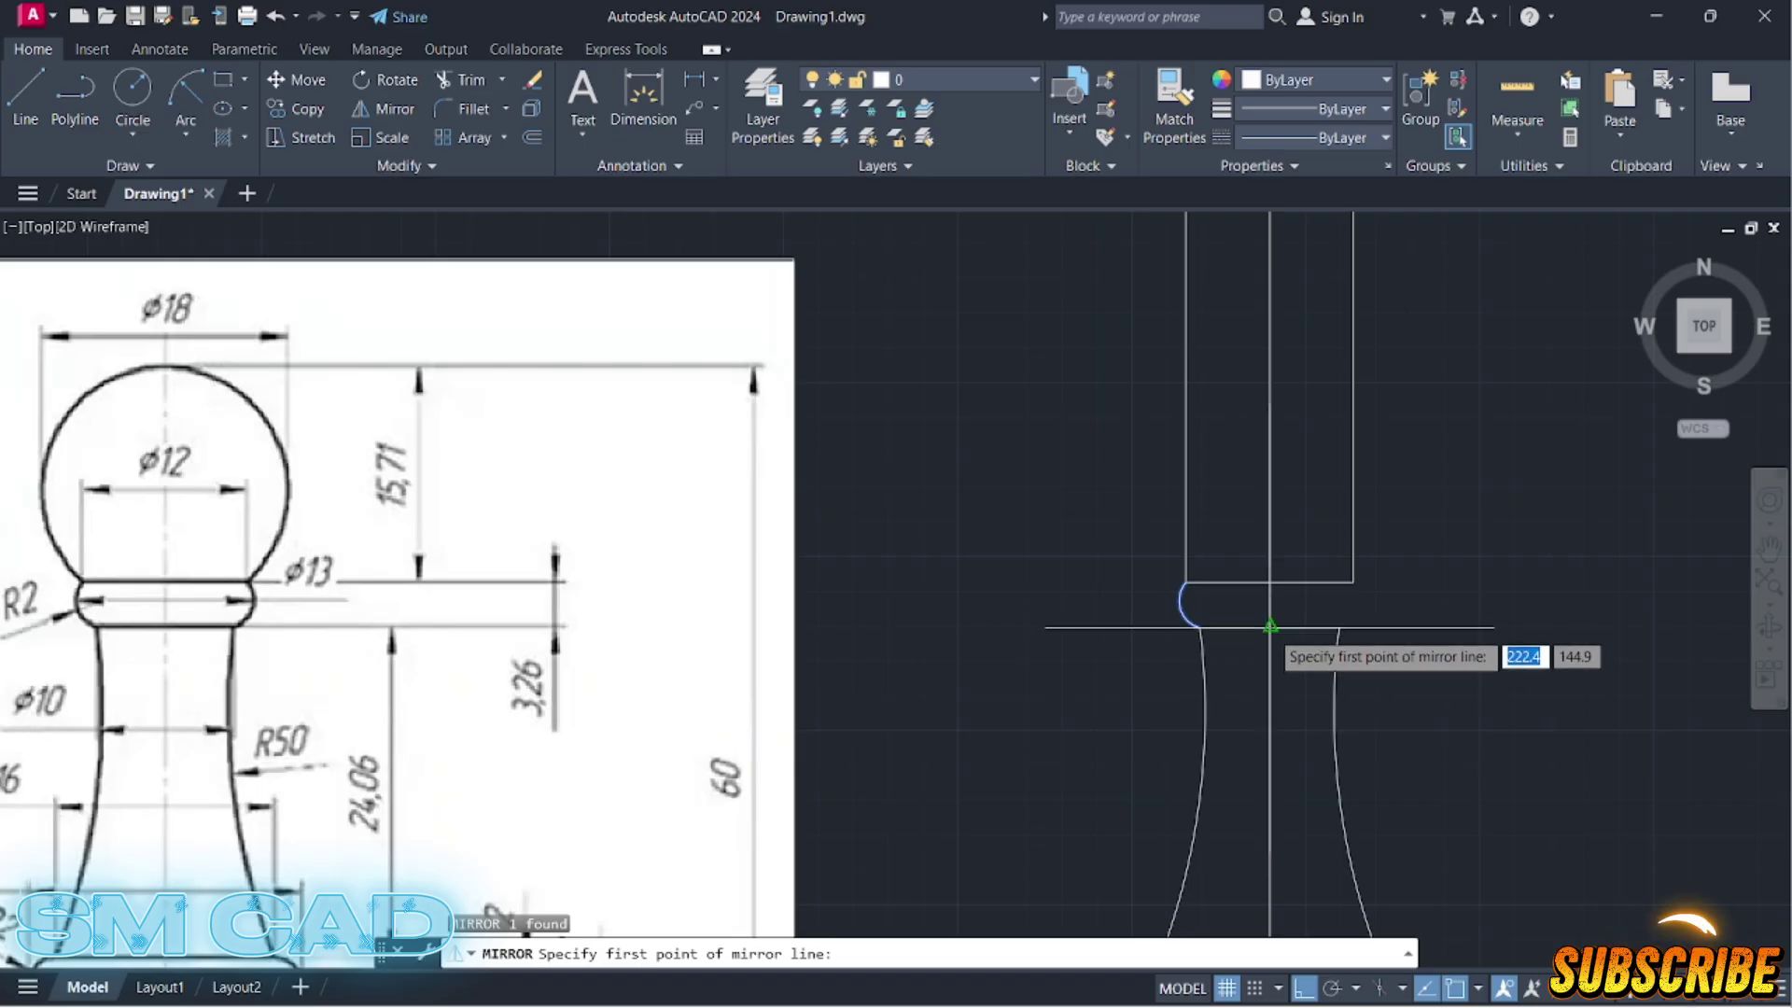
left_click(1270, 626)
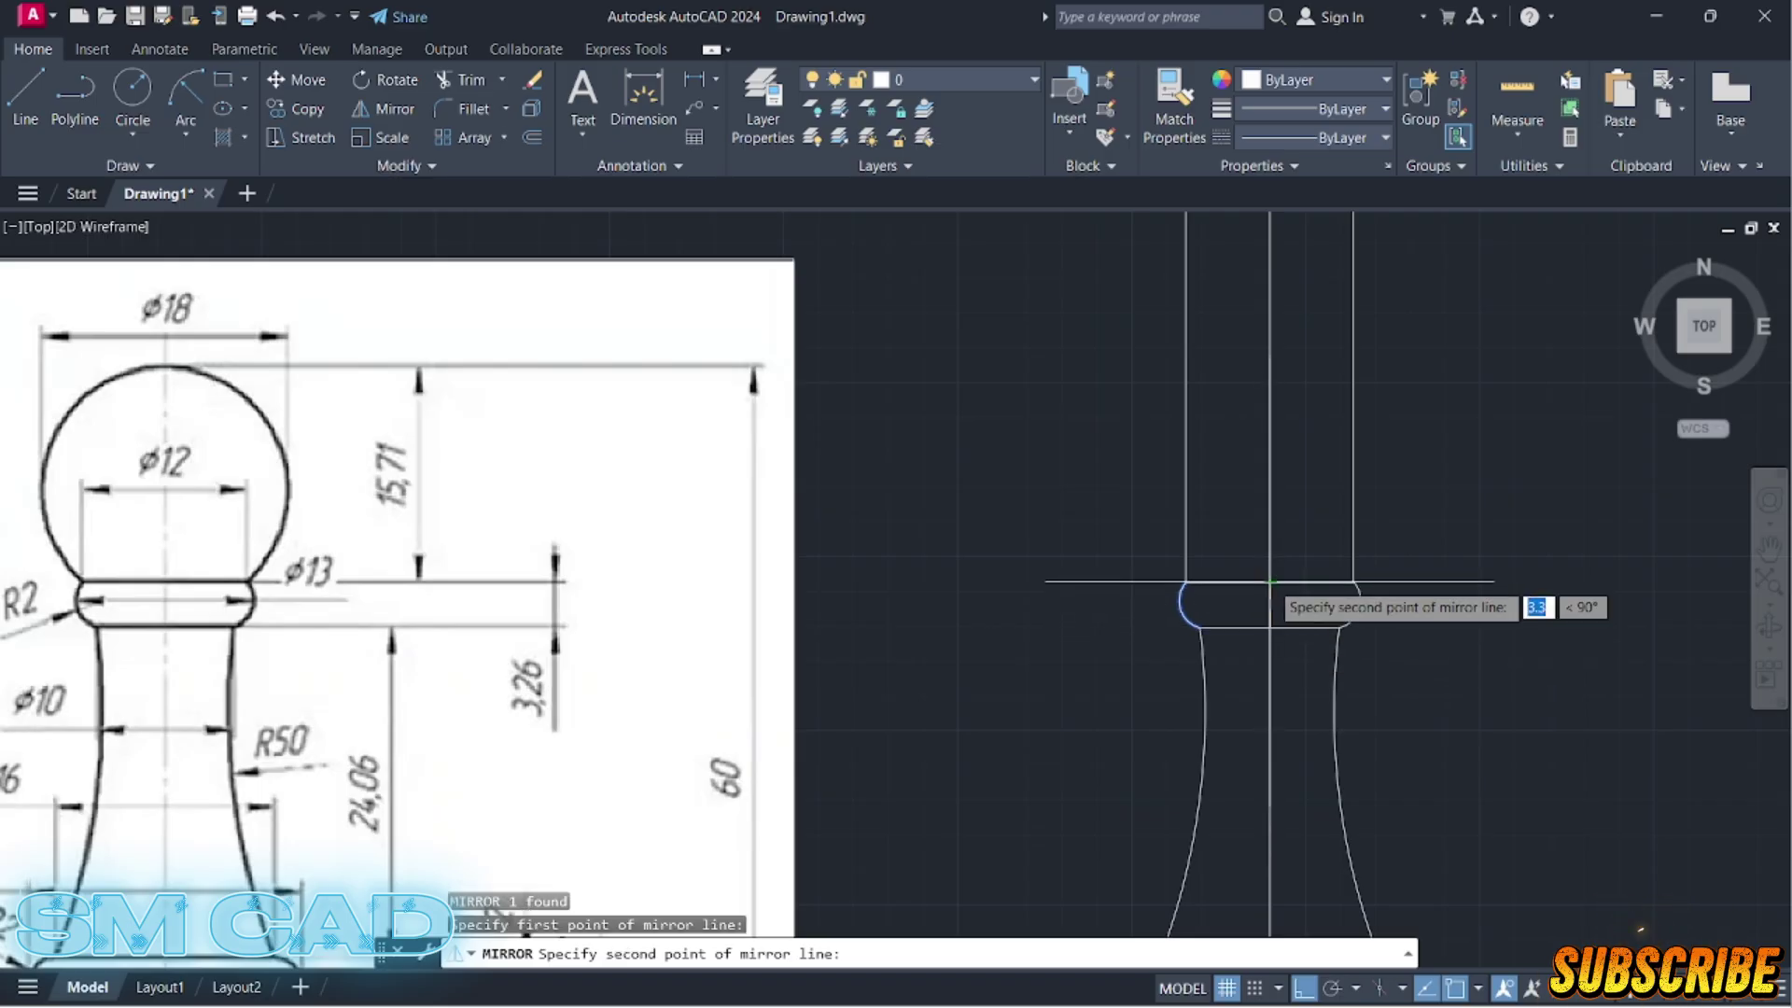
left_click(1271, 581)
key("Return")
Step: Offset the base's bottom line upward by 60 to mark the pawn's overall height
scroll(1415, 644, "down", 3)
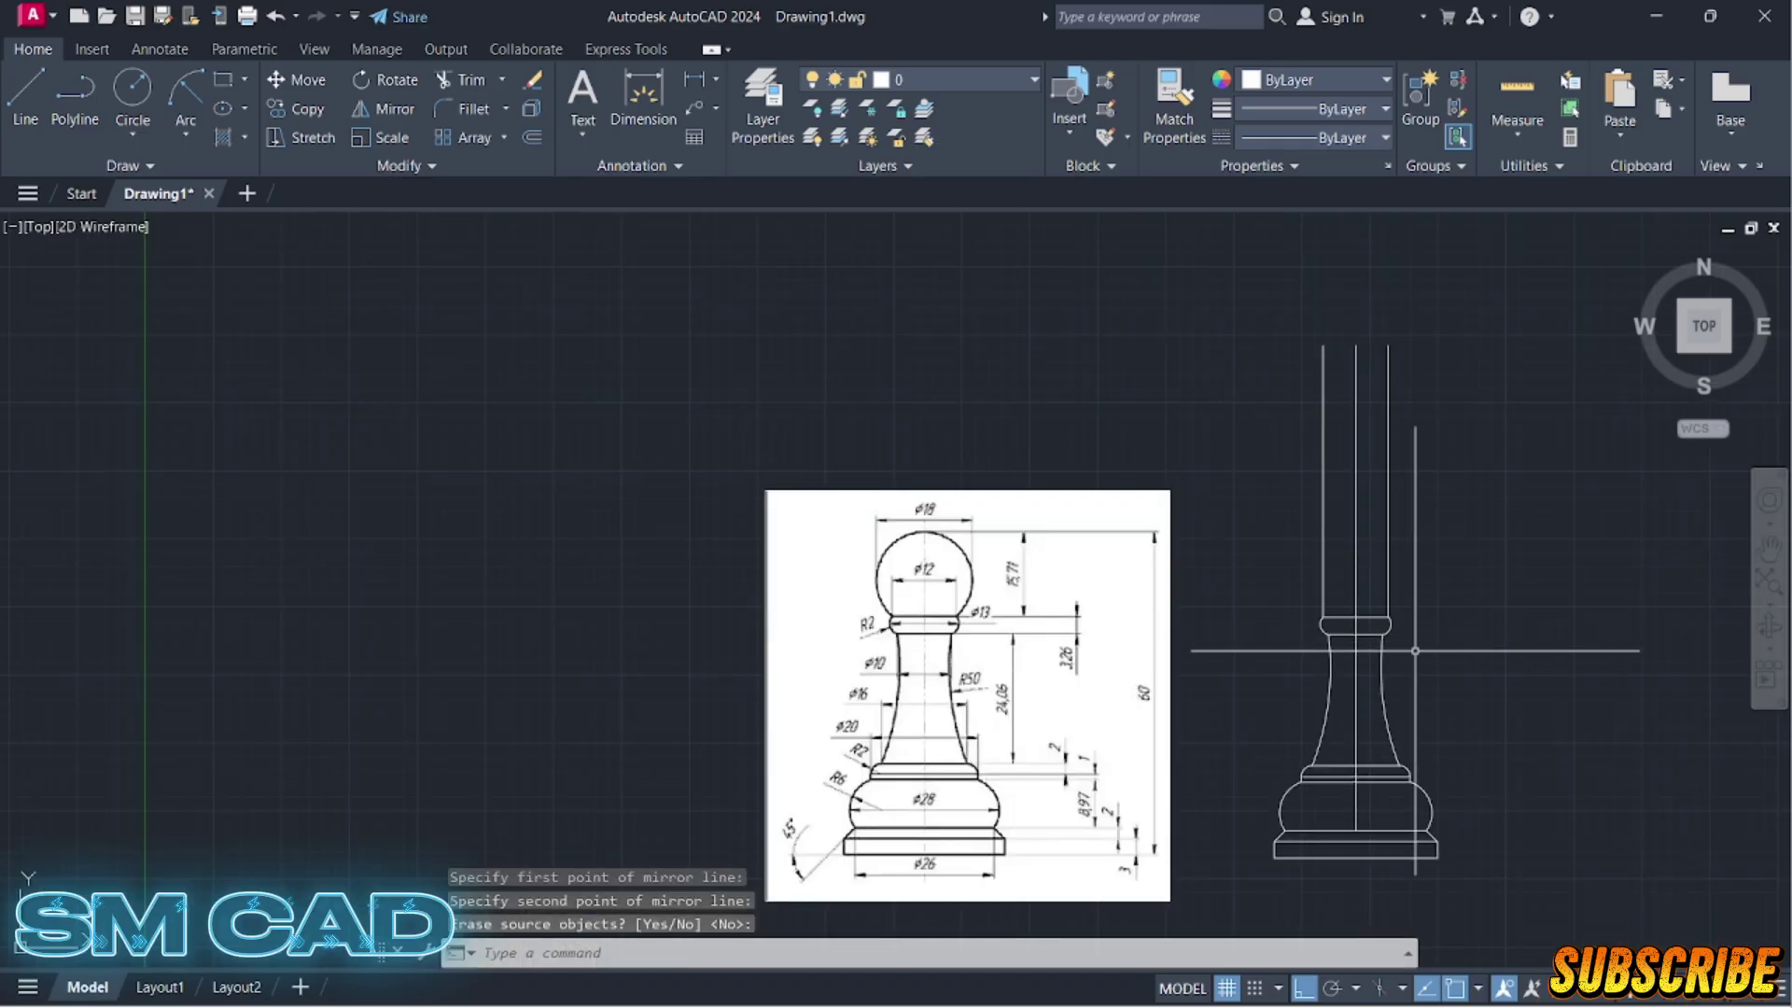
middle_click_drag(1381, 644, 1319, 632)
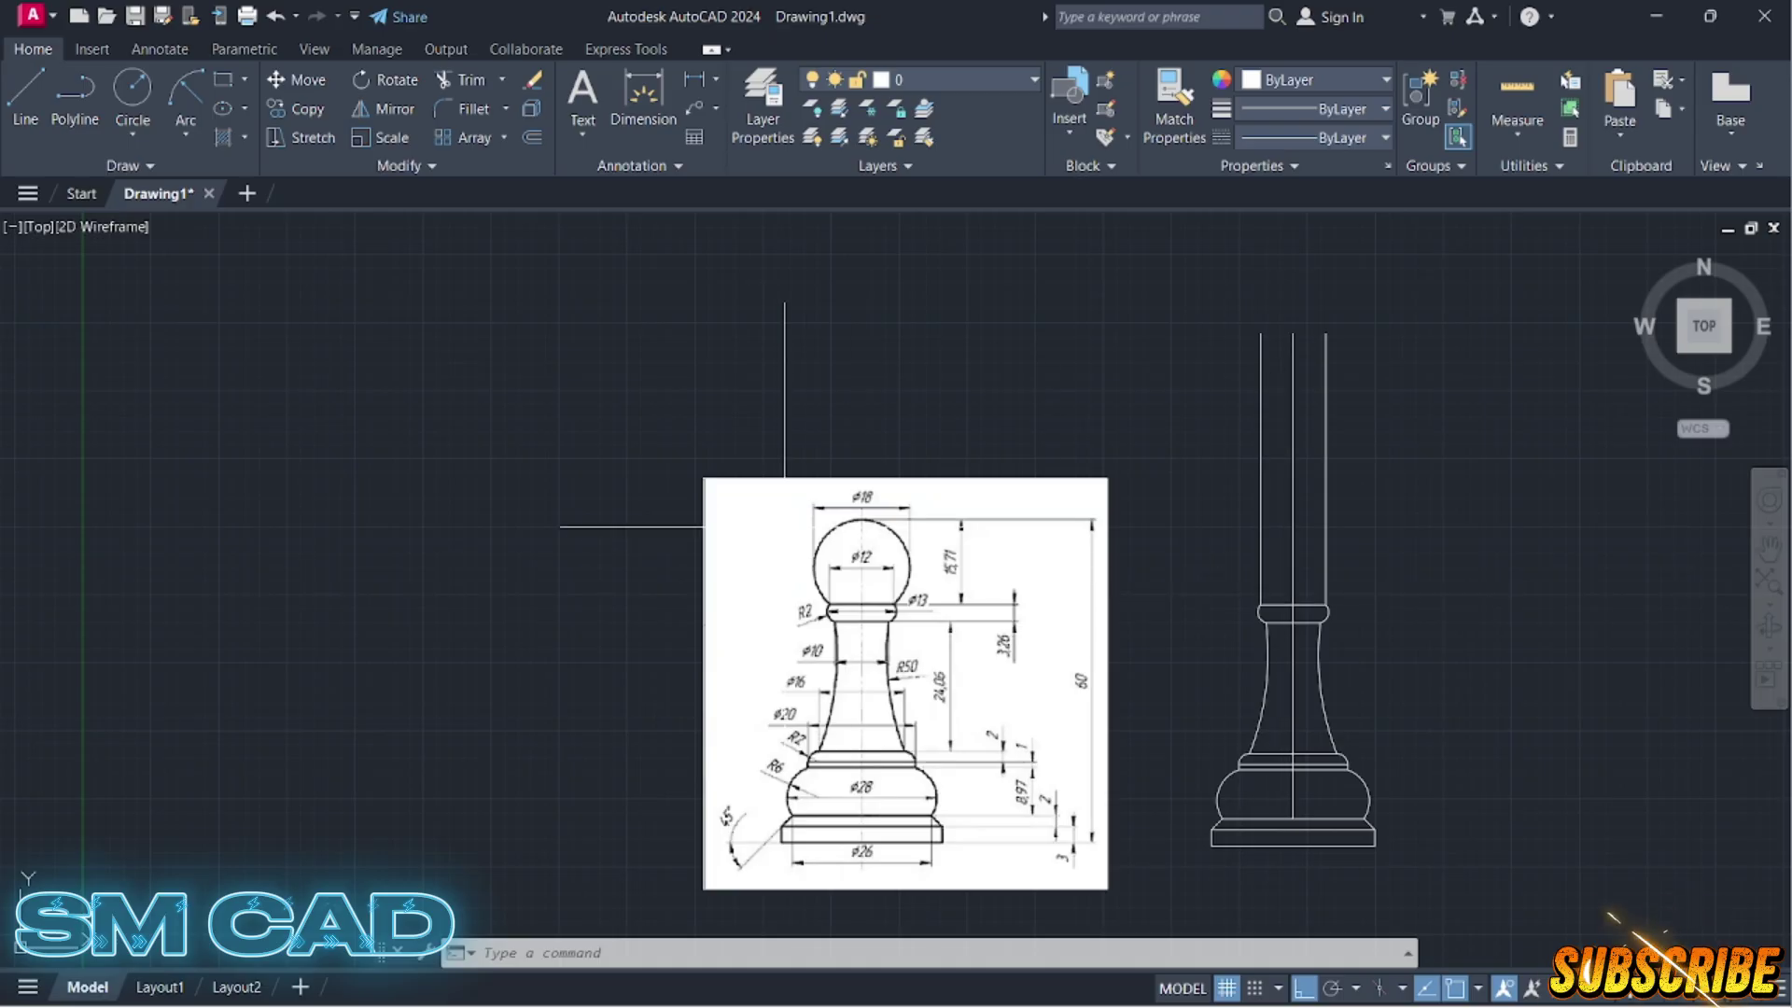
scroll(892, 581, "up", 3)
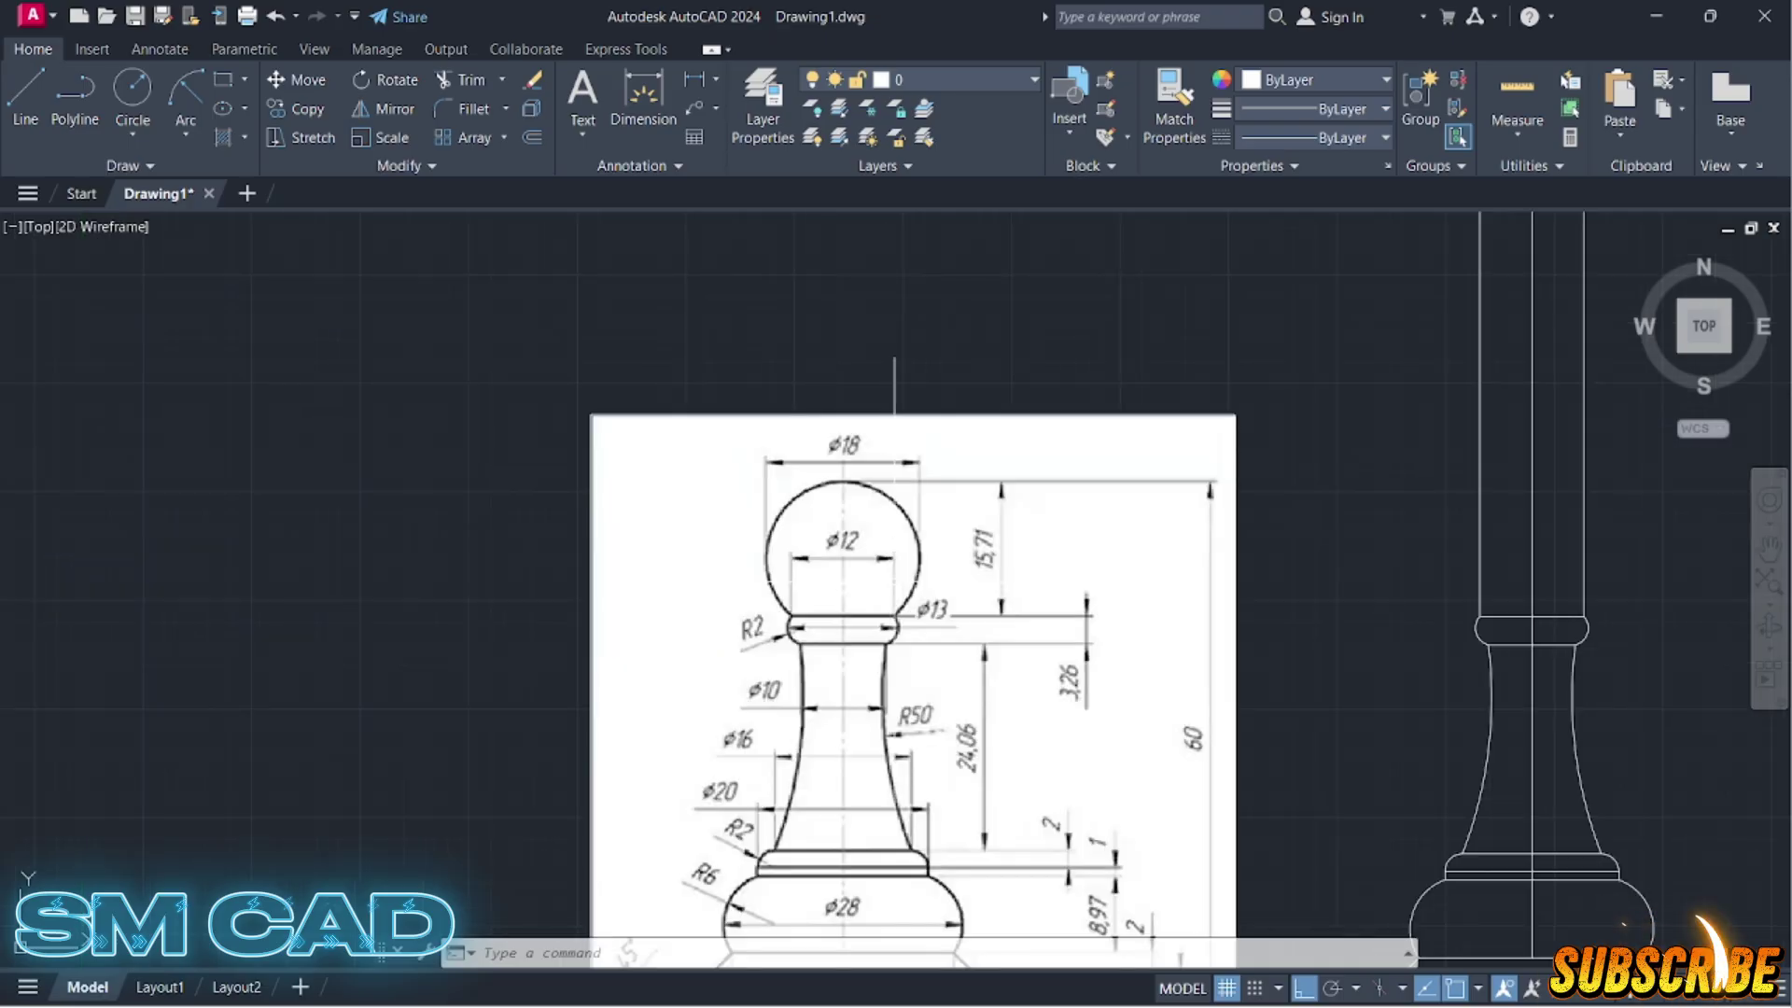
scroll(852, 548, "down", 1)
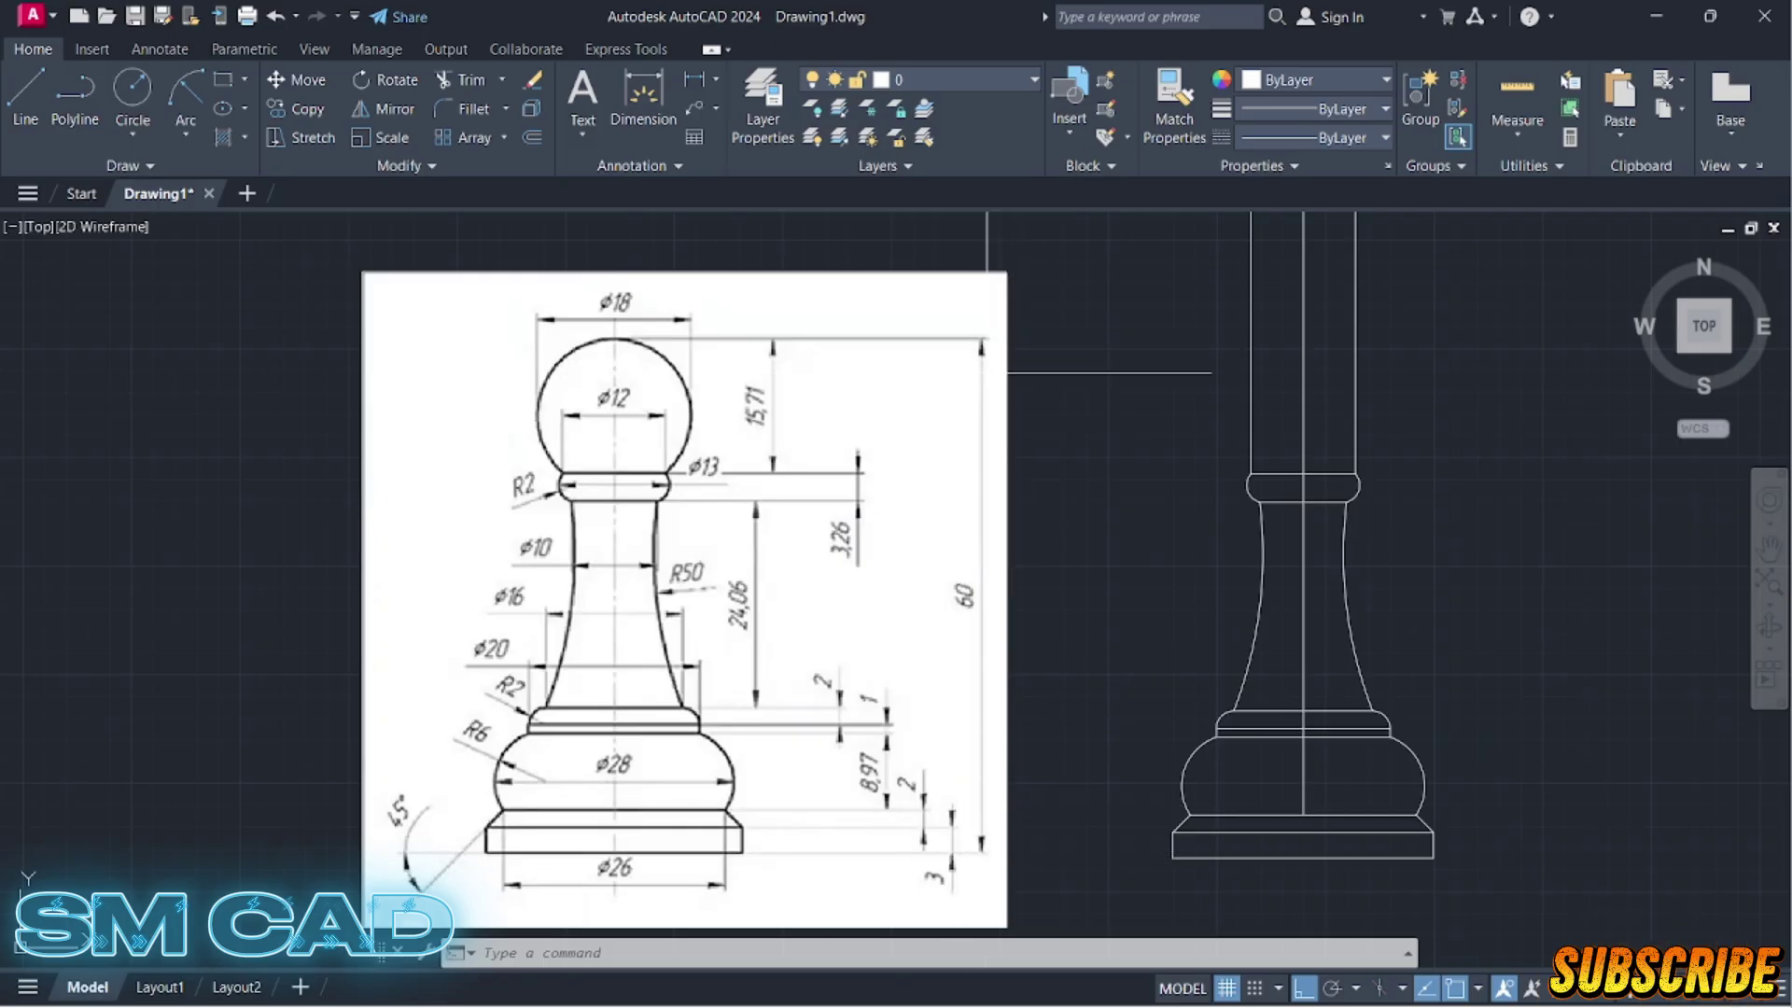
scroll(1053, 471, "down", 4)
scroll(1176, 625, "up", 2)
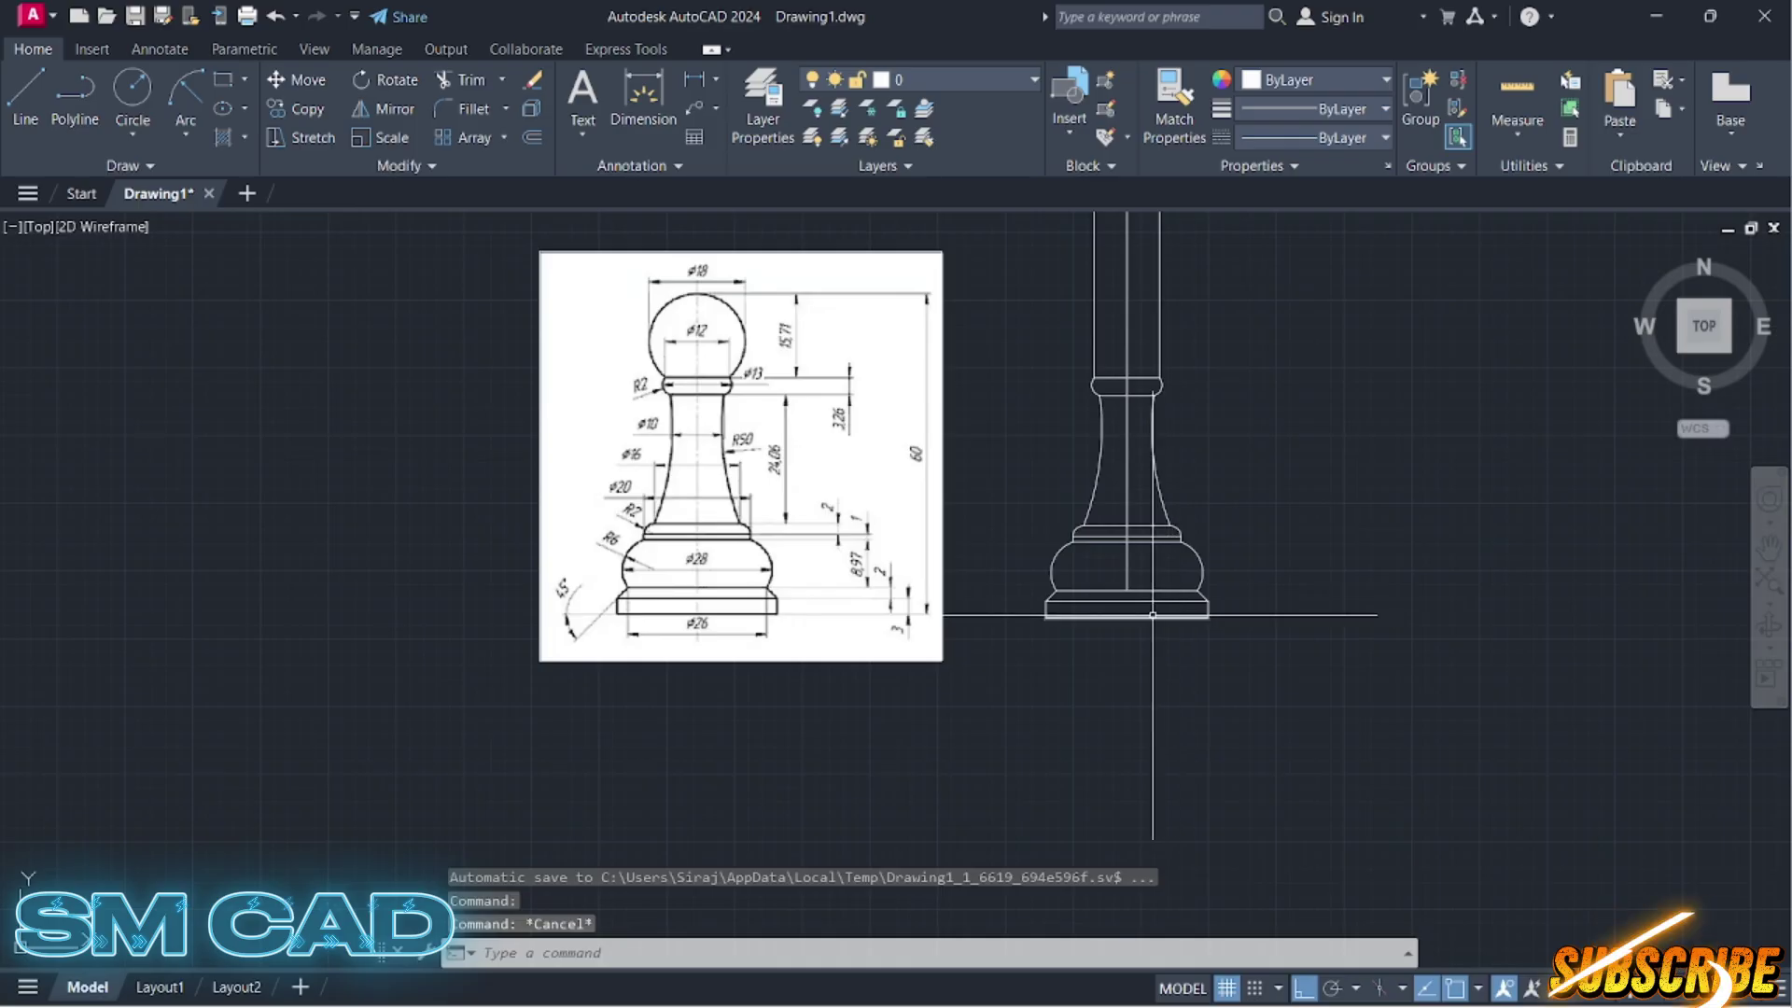
type("o")
key("Return")
type("60")
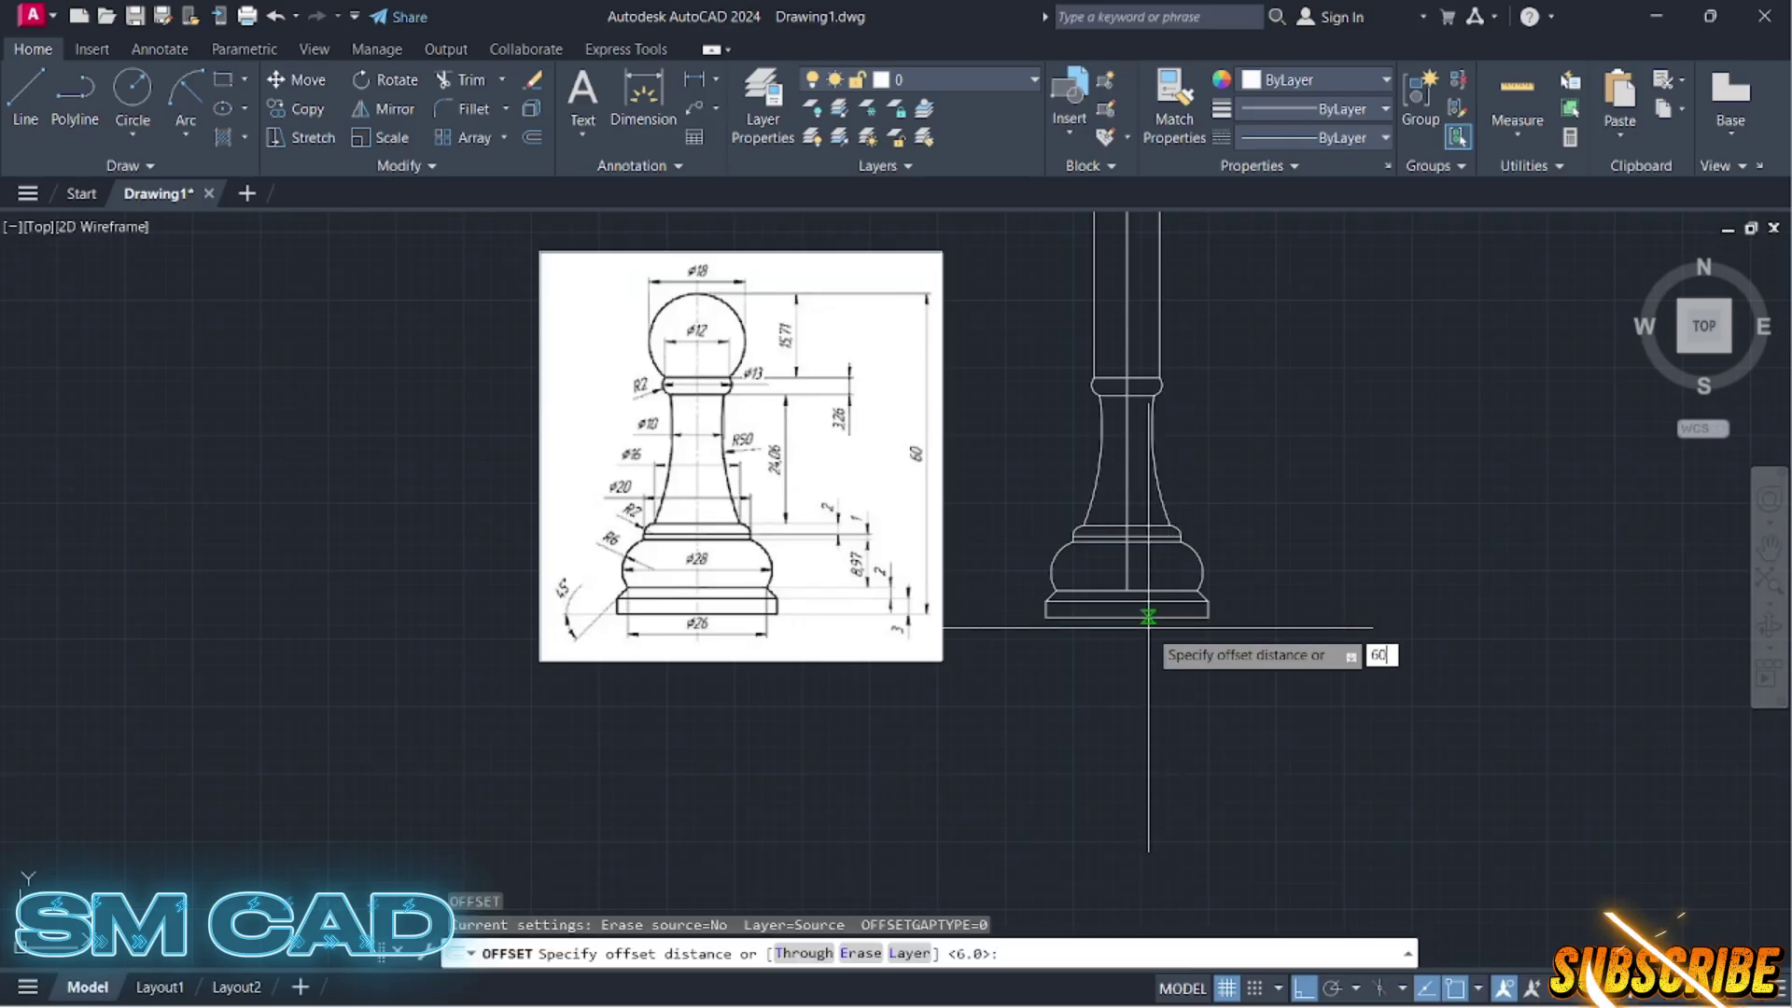
key("Return")
left_click(1167, 617)
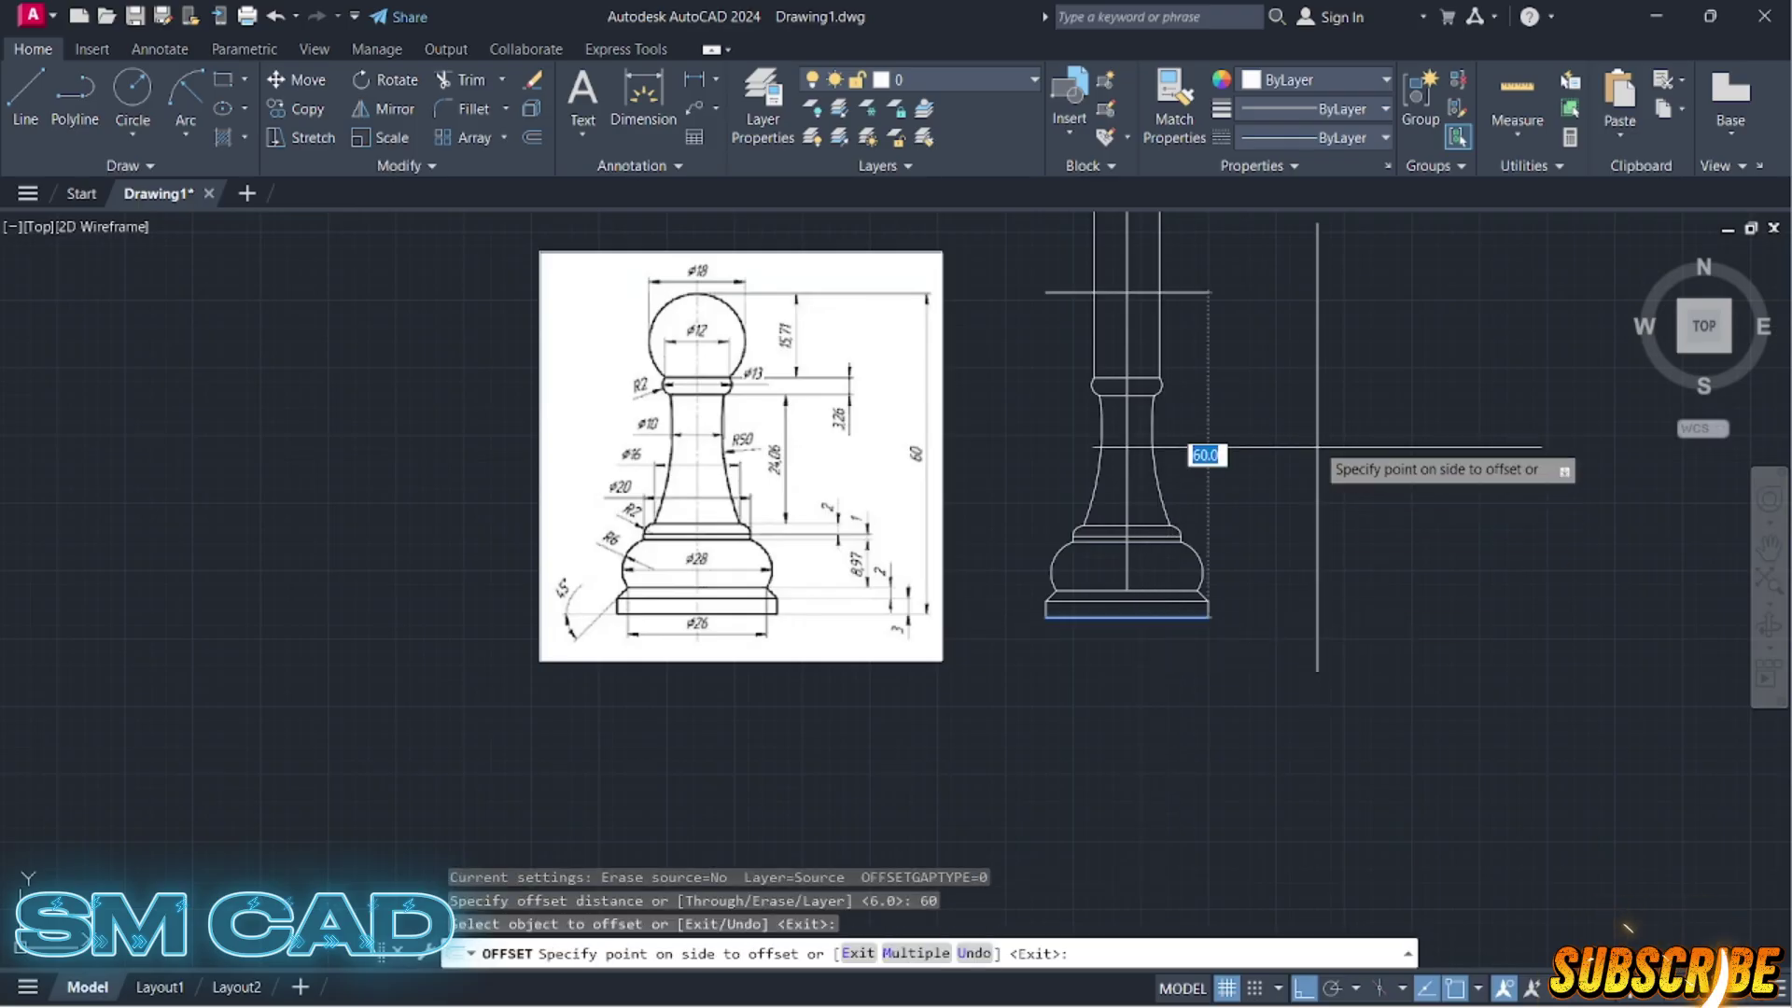
left_click(1242, 424)
key("Escape")
key("Escape")
Step: Draw the head as a three-point circle through both ends of the ring's top line and the midpoint of the overall-height line
middle_click_drag(1281, 418, 1325, 504)
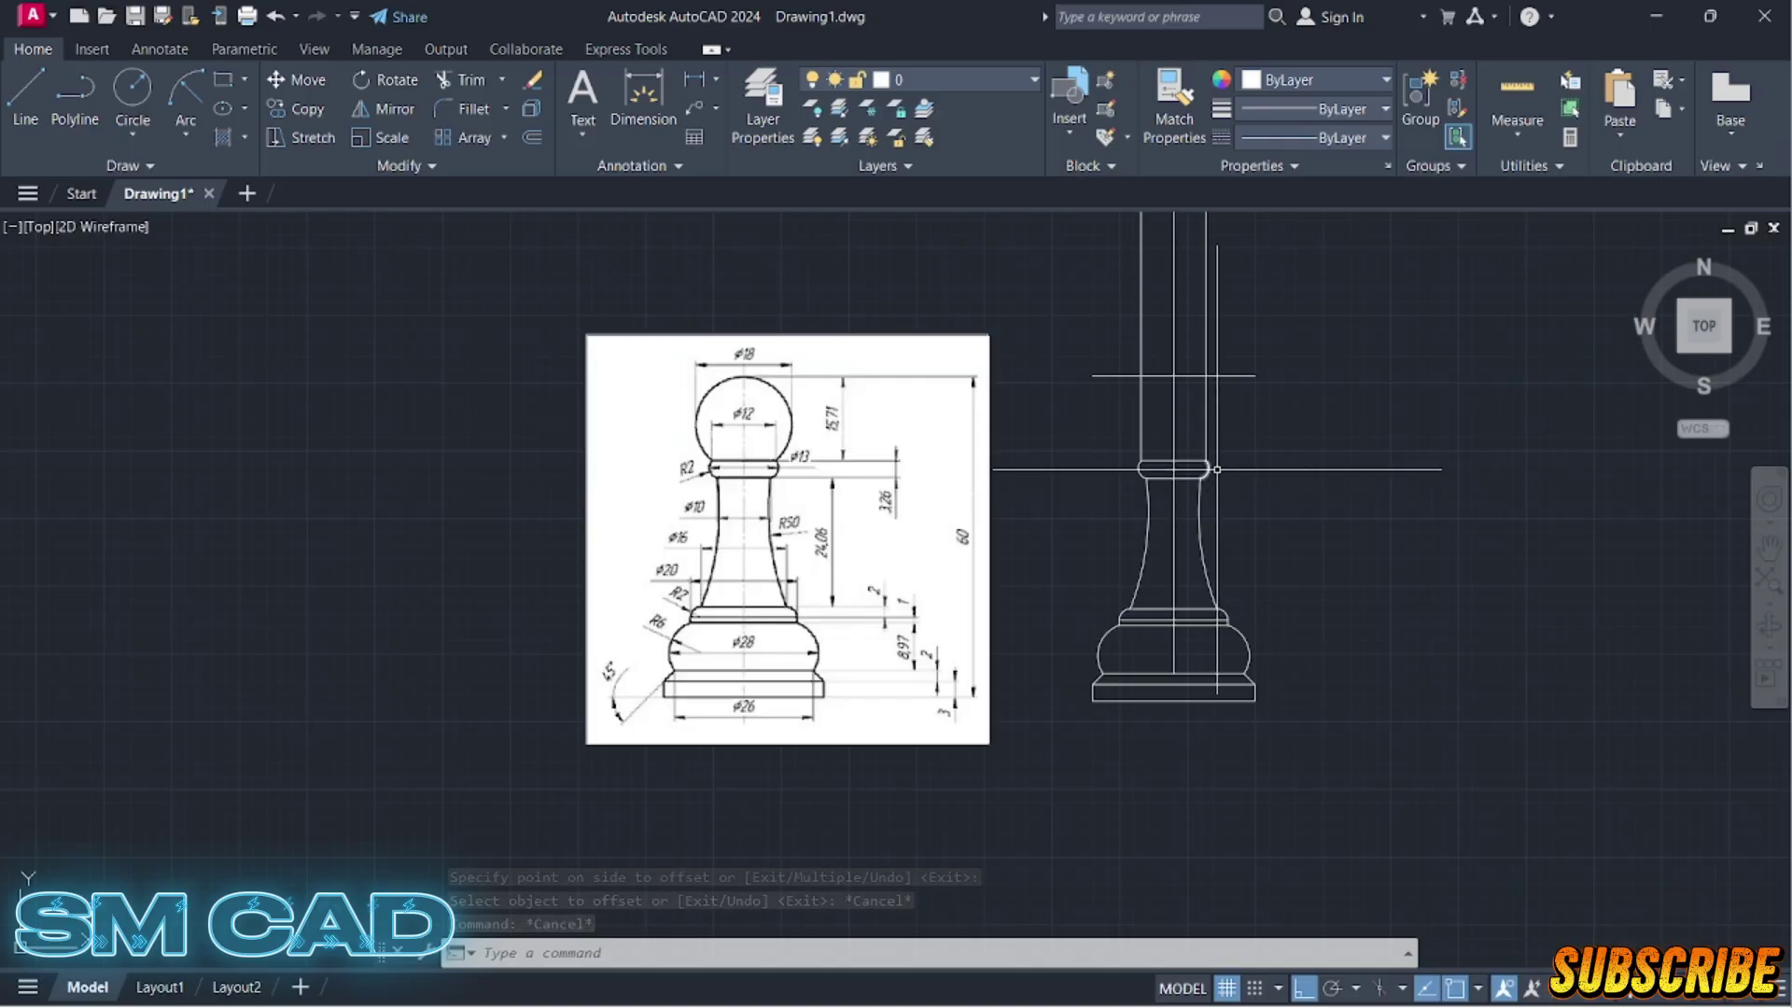
middle_click_drag(1196, 458, 1191, 521)
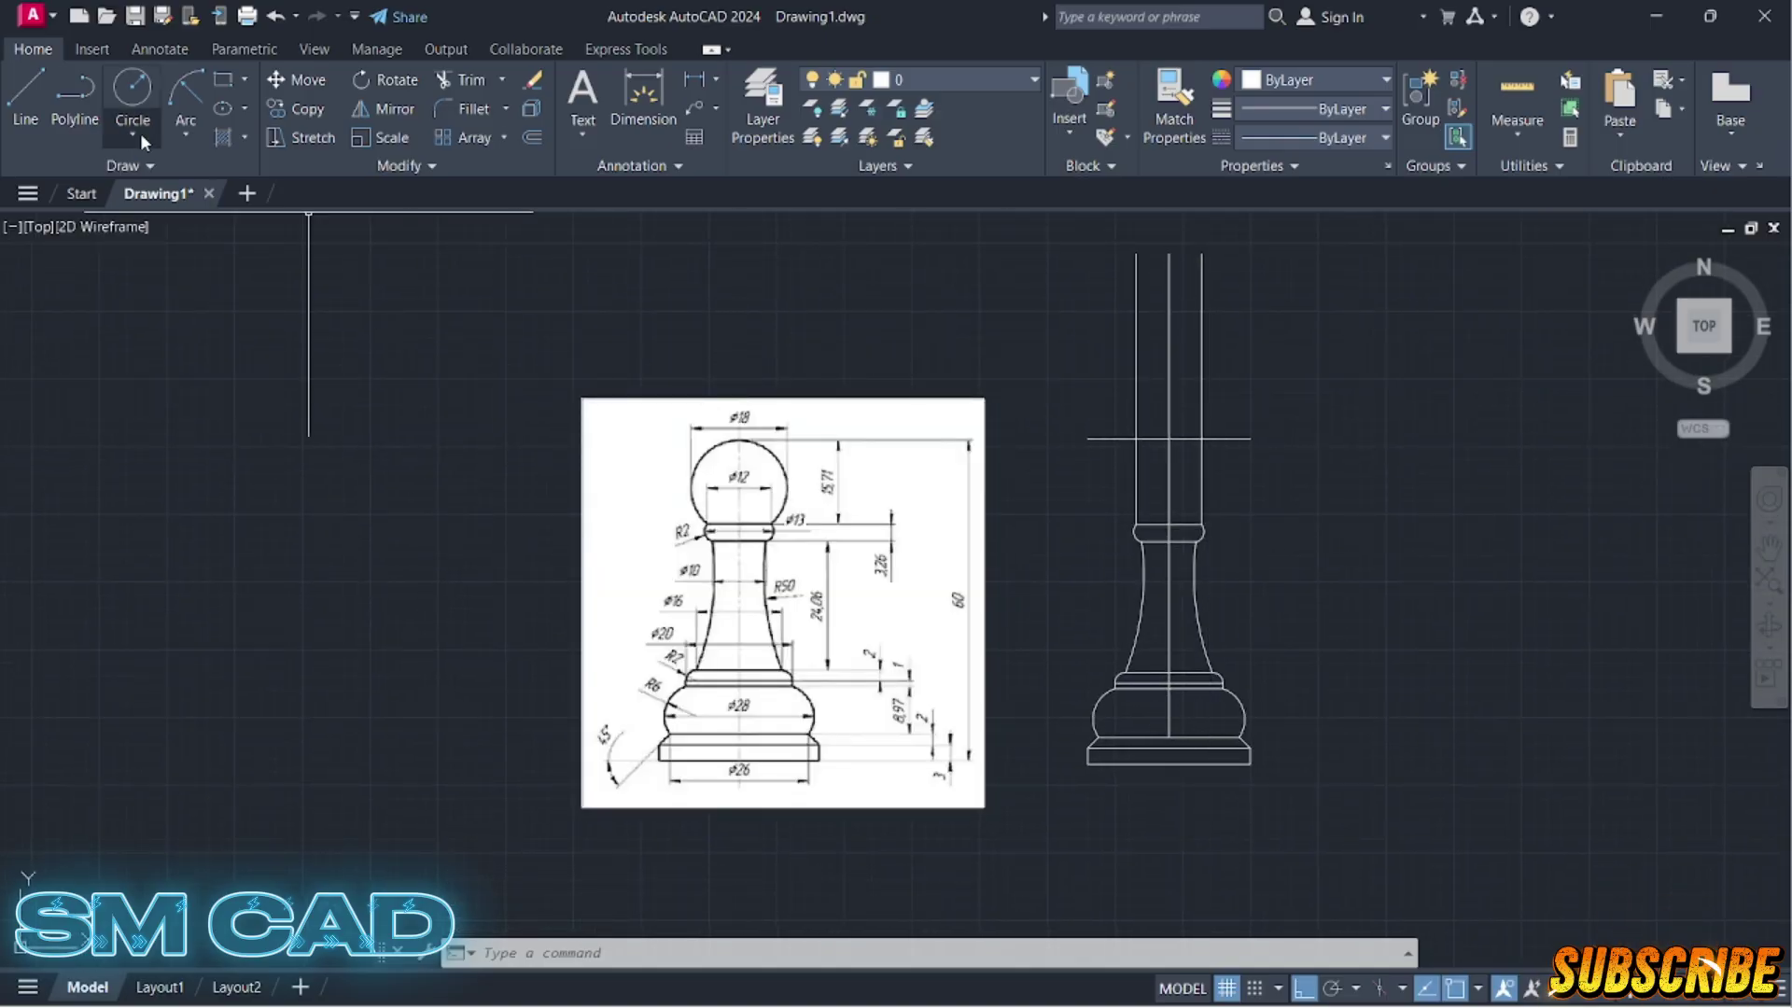
left_click(136, 138)
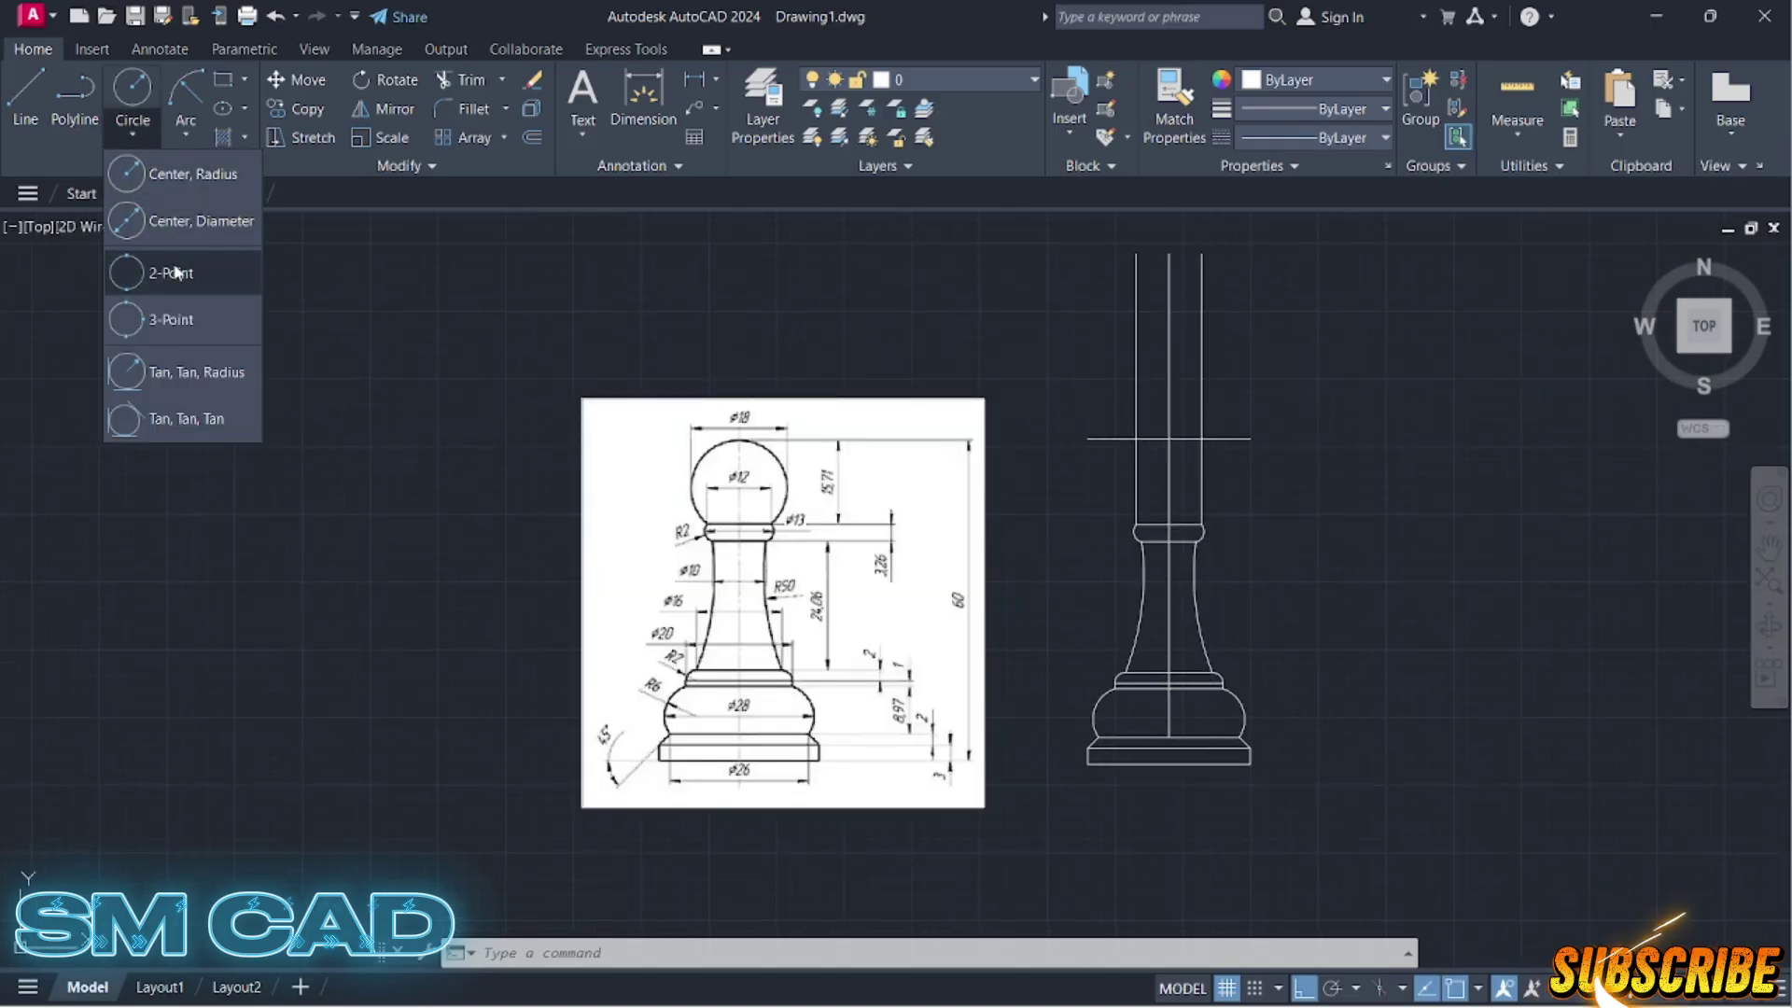
left_click(159, 323)
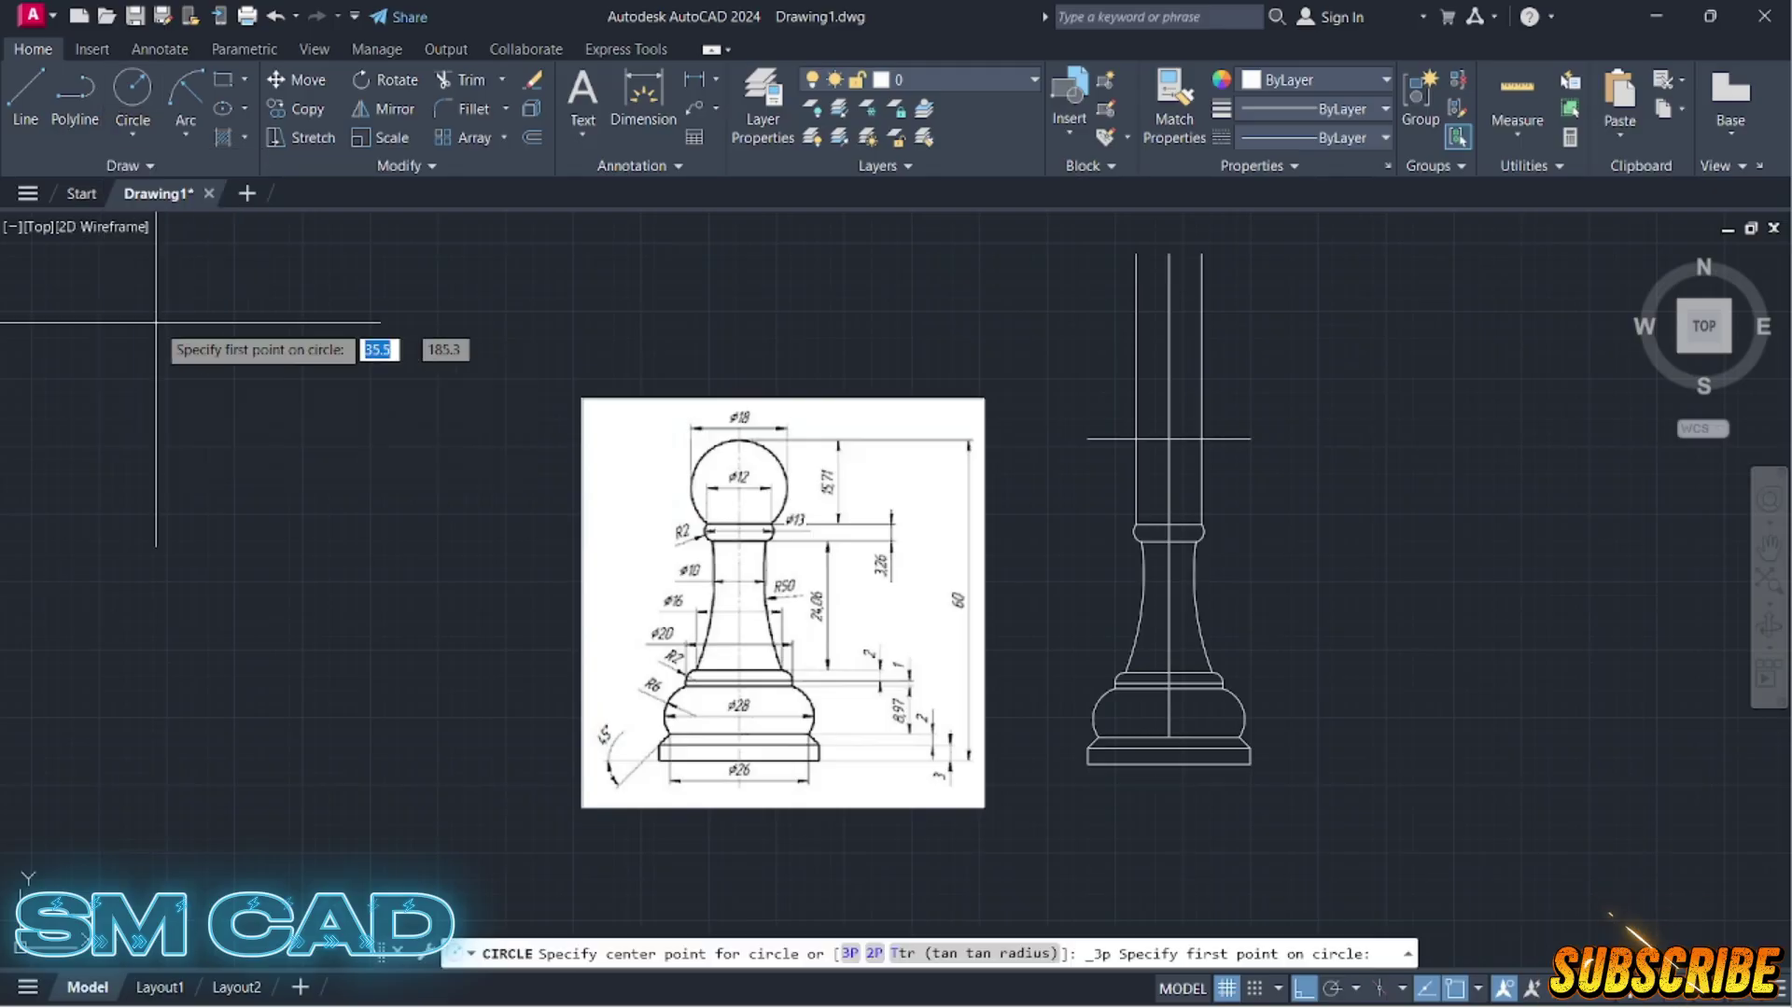
scroll(1154, 437, "up", 4)
scroll(1174, 458, "down", 3)
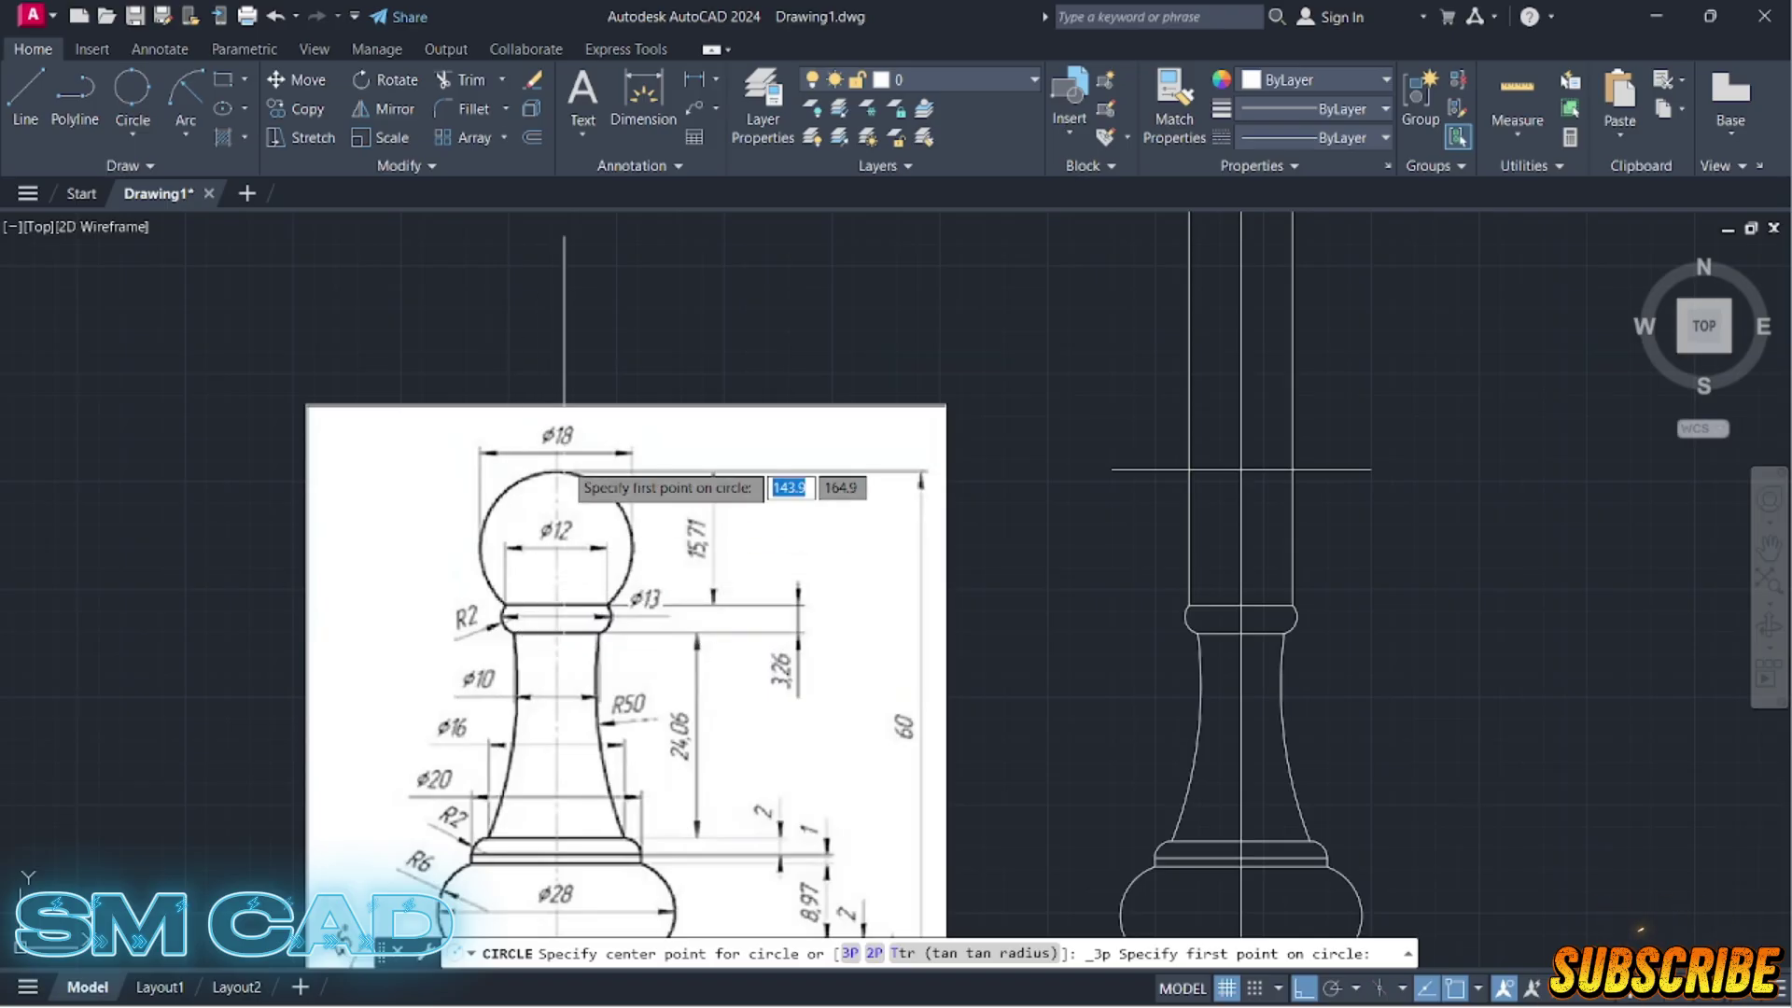
left_click(1189, 605)
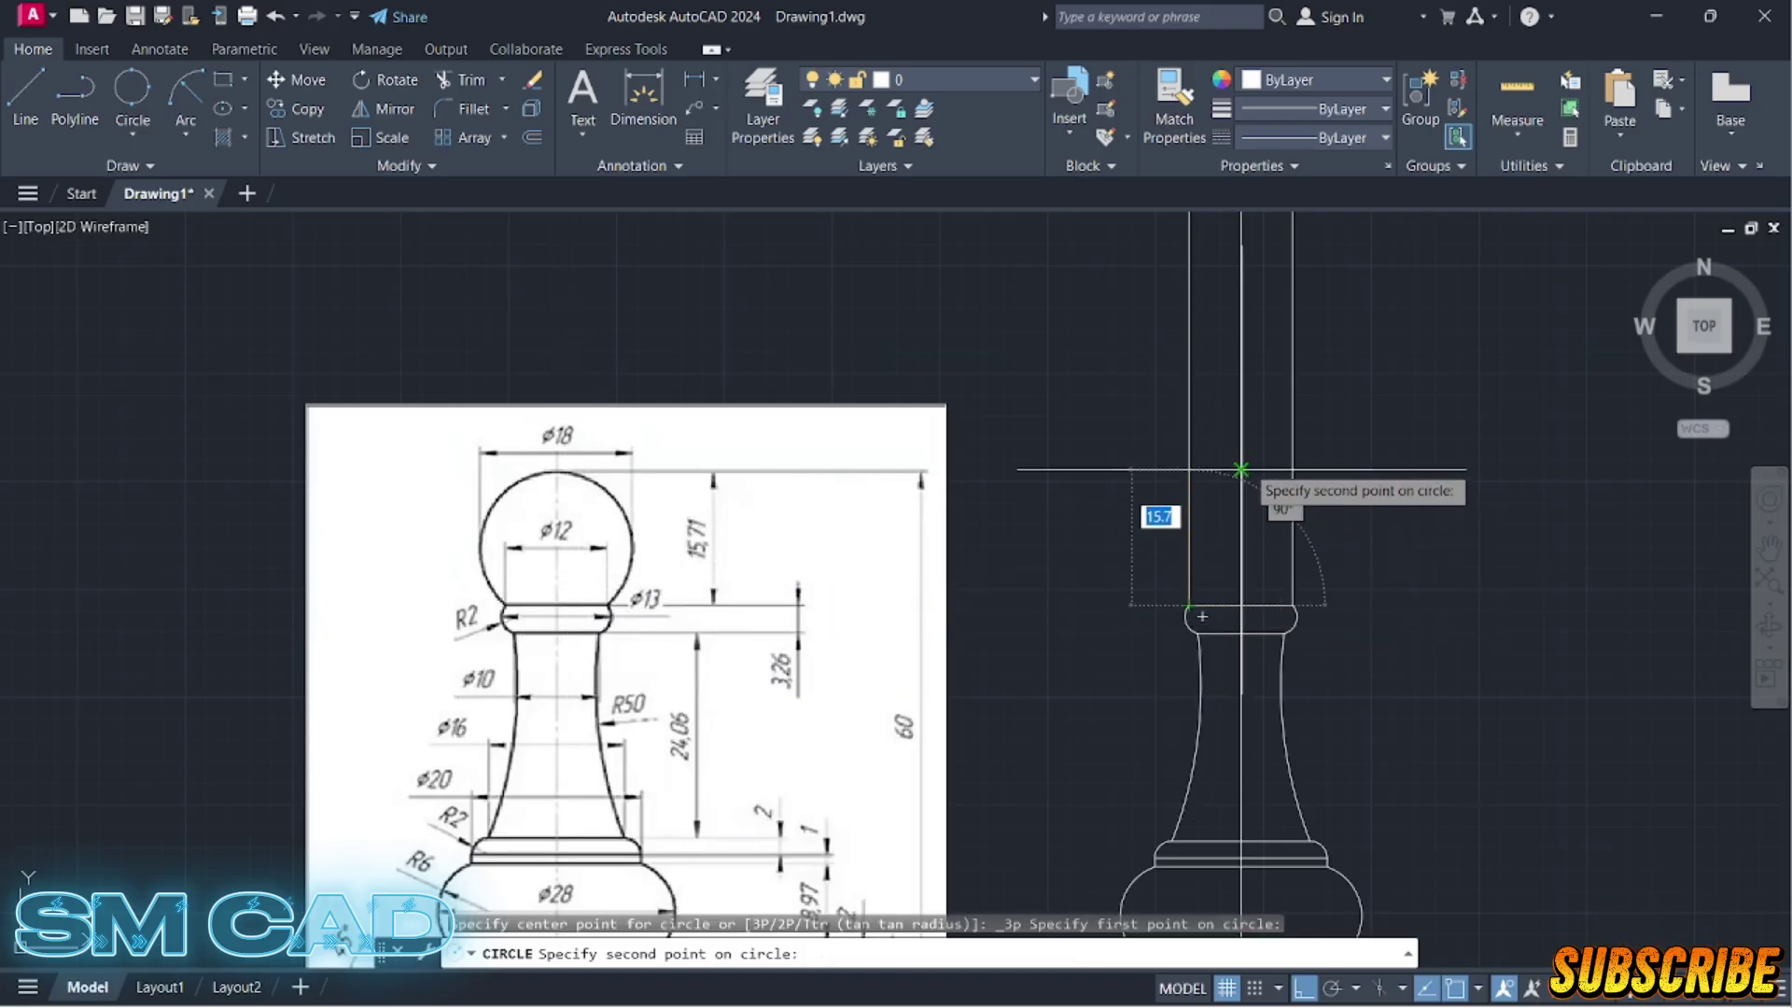
left_click(1241, 470)
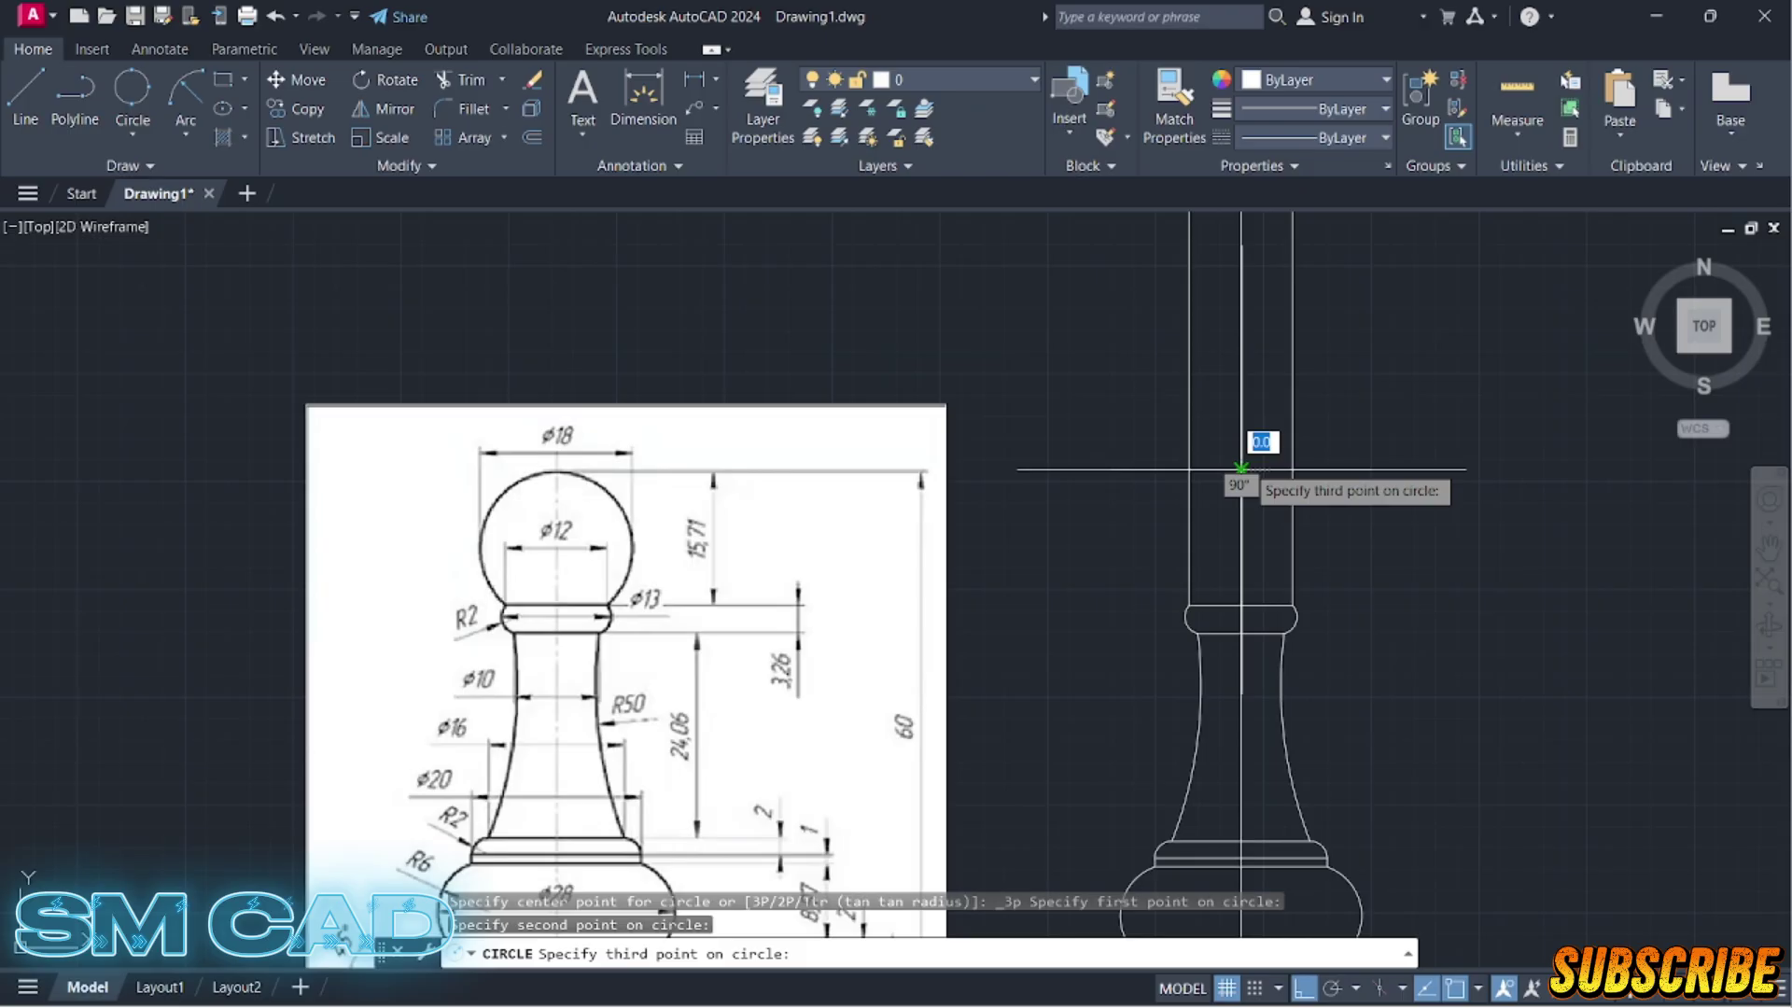
left_click(1294, 606)
key("Escape")
key("Escape")
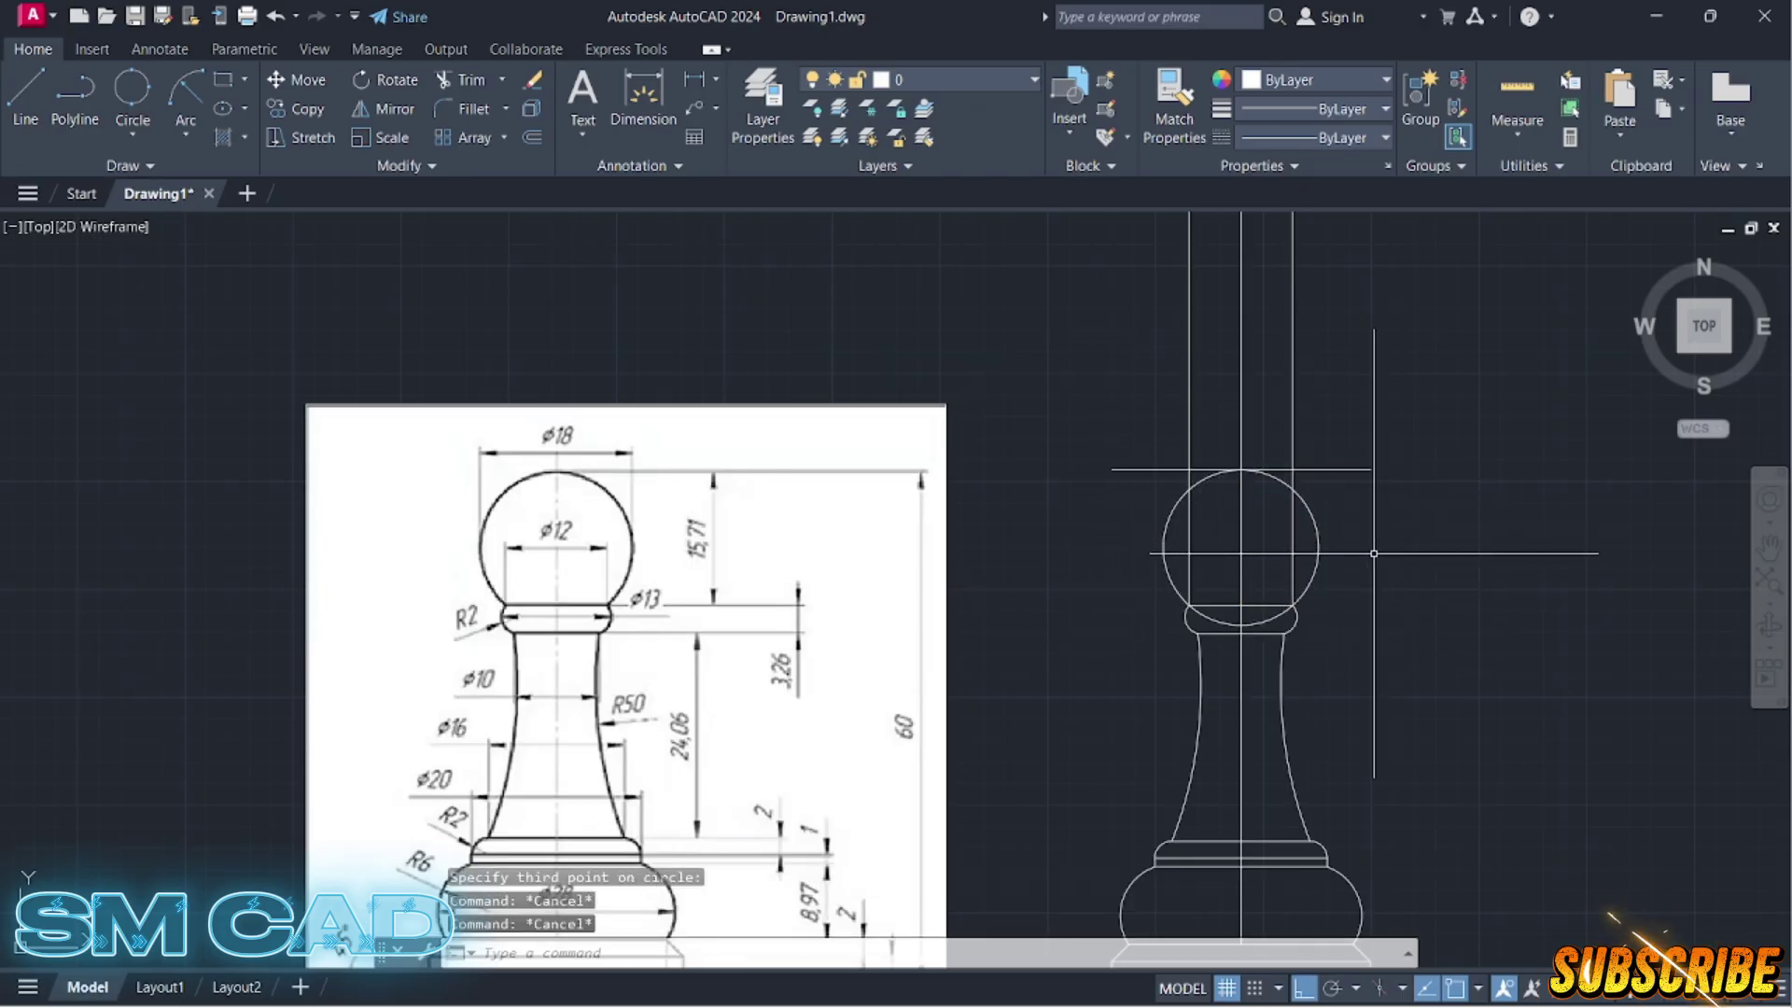
key("Escape")
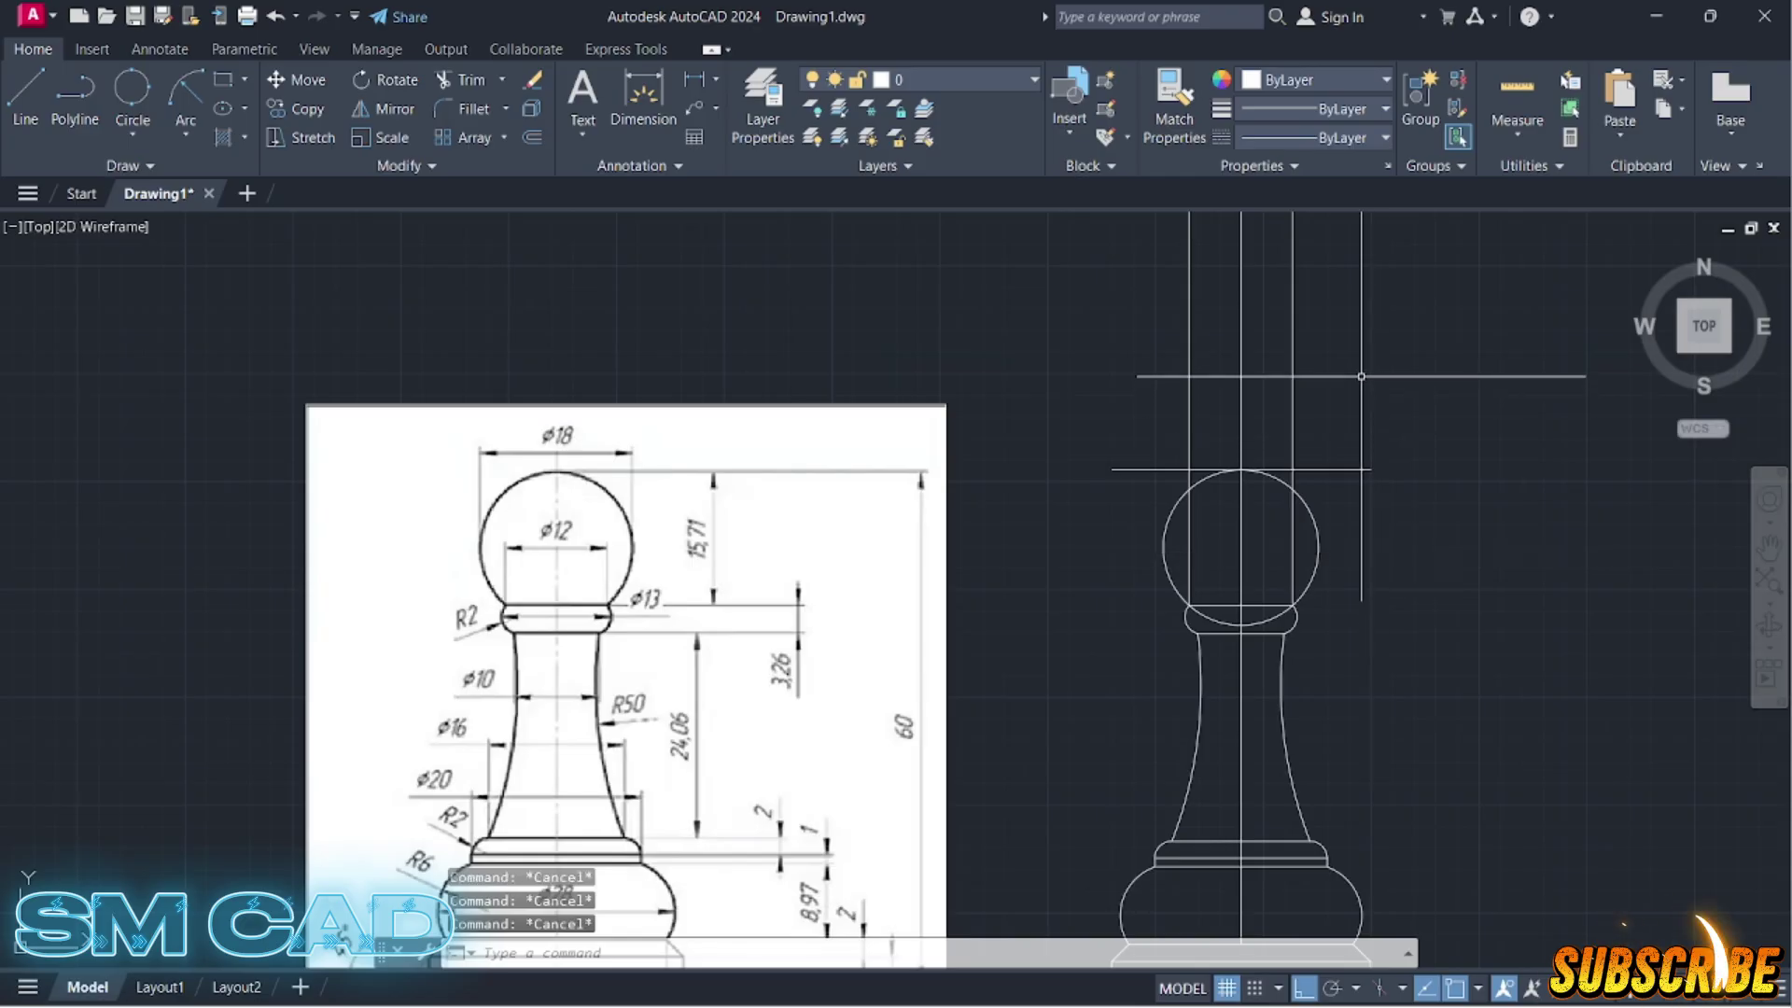
Step: Erase the three vertical construction lines and the horizontal overall-height line above the head
left_click(1353, 317)
left_click(1142, 360)
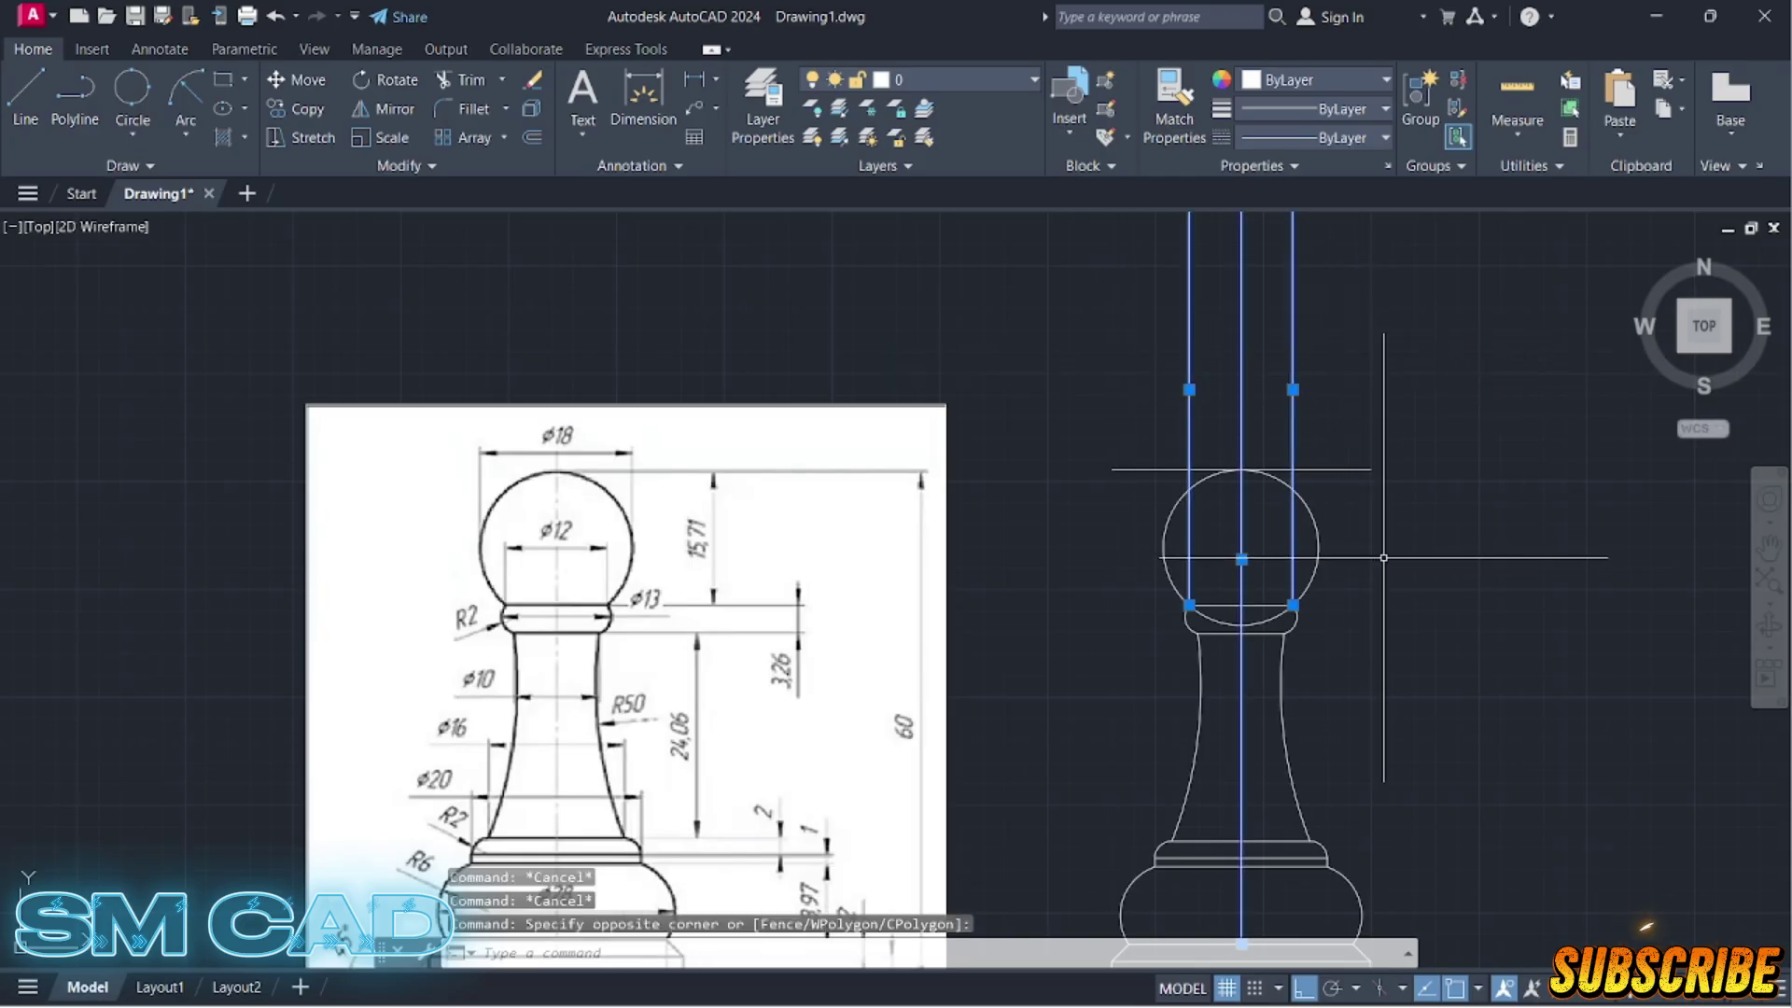
key("Delete")
left_click(1383, 431)
left_click(1361, 500)
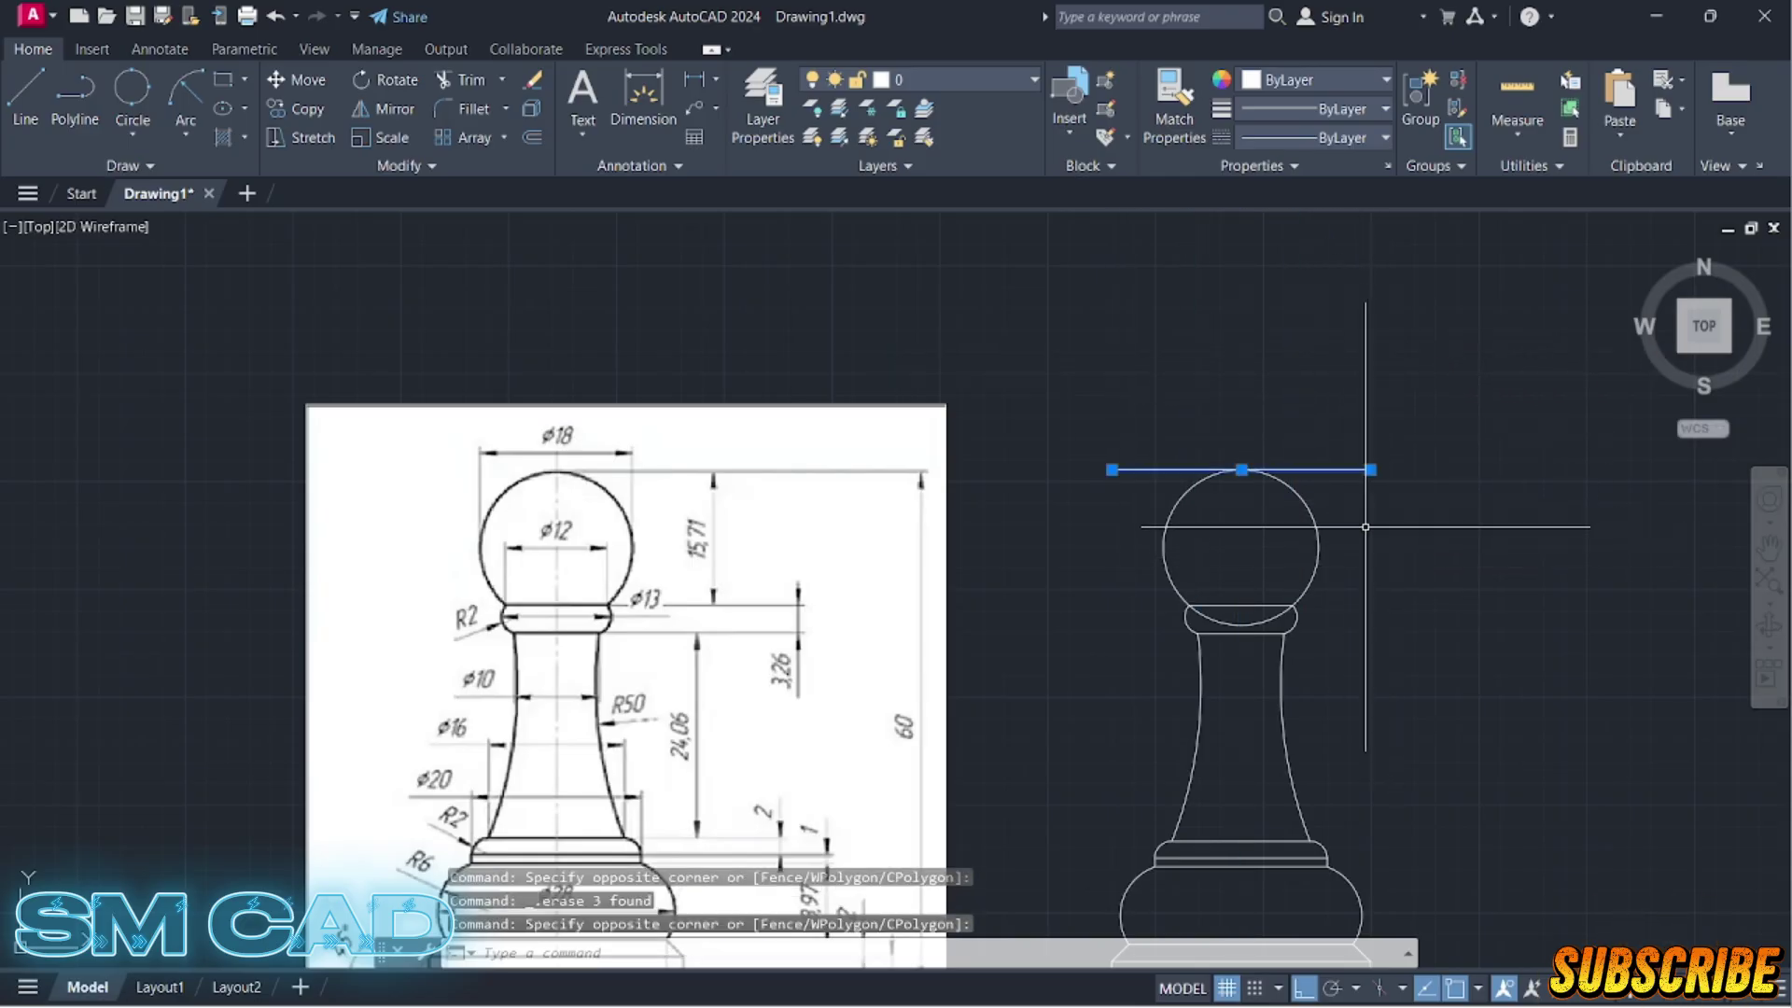
key("Delete")
key("Escape")
key("Escape")
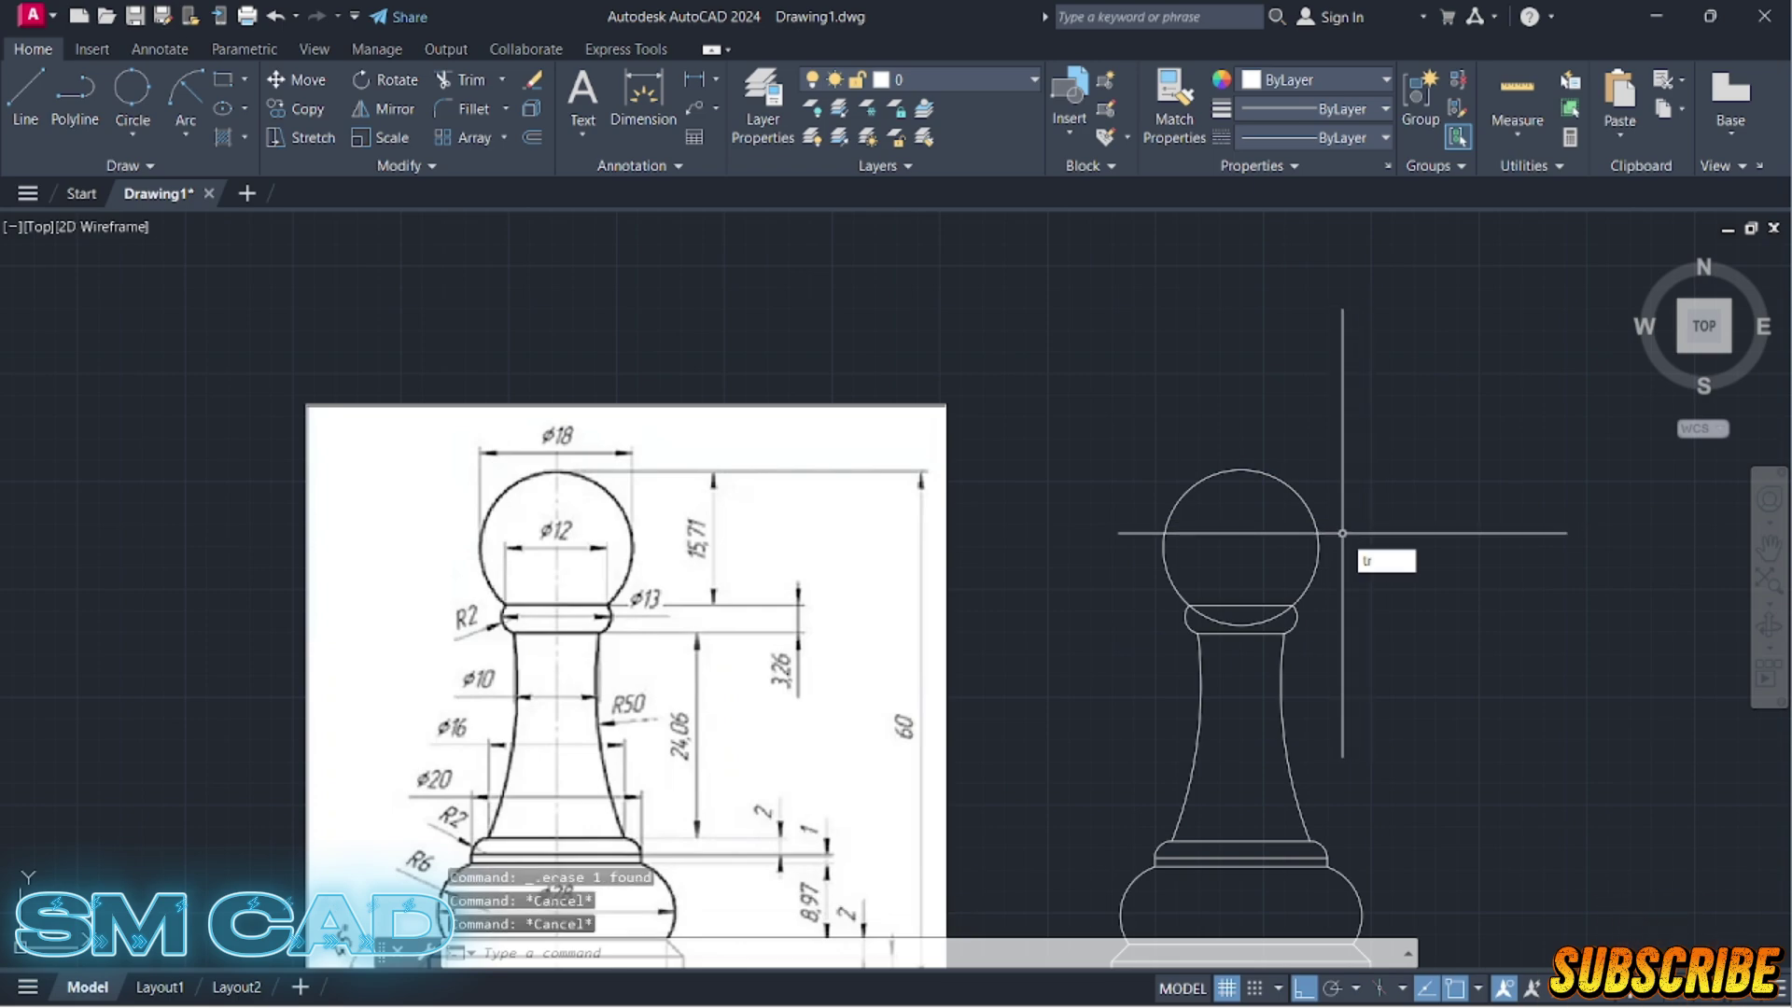
Step: Trim the lower part of the head circle that lies inside the upper ring
type("tr")
key("Return")
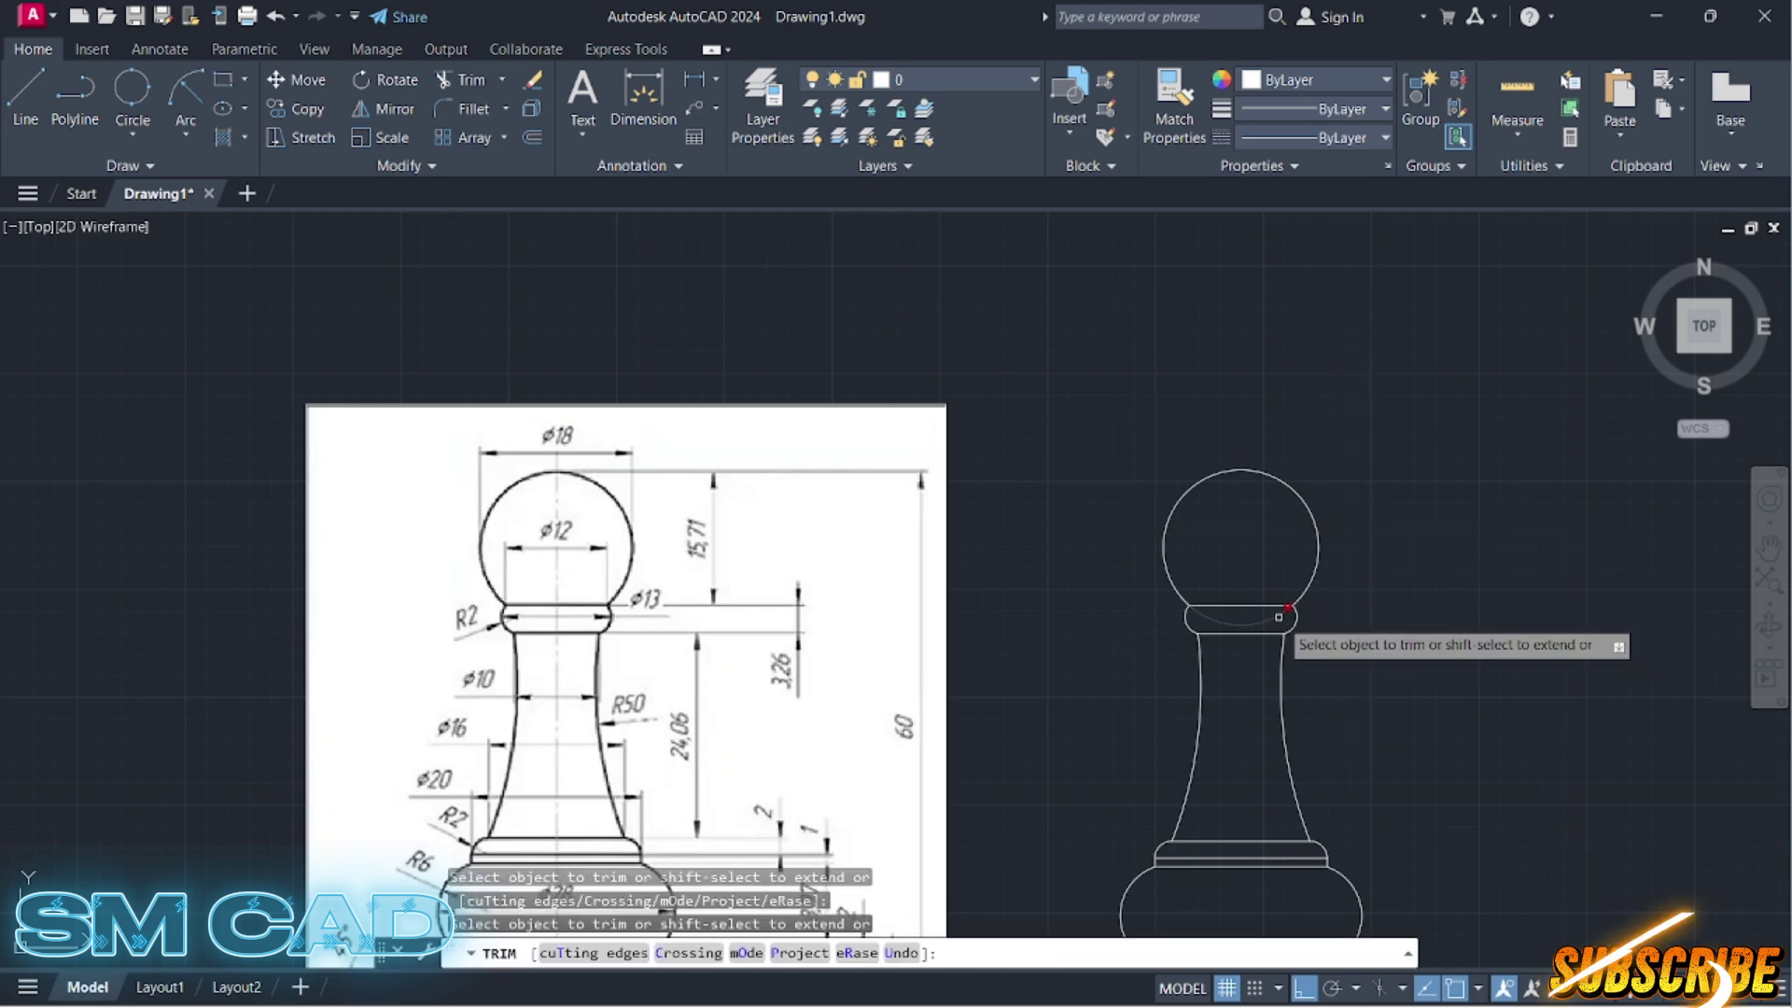
scroll(1278, 617, "down", 4)
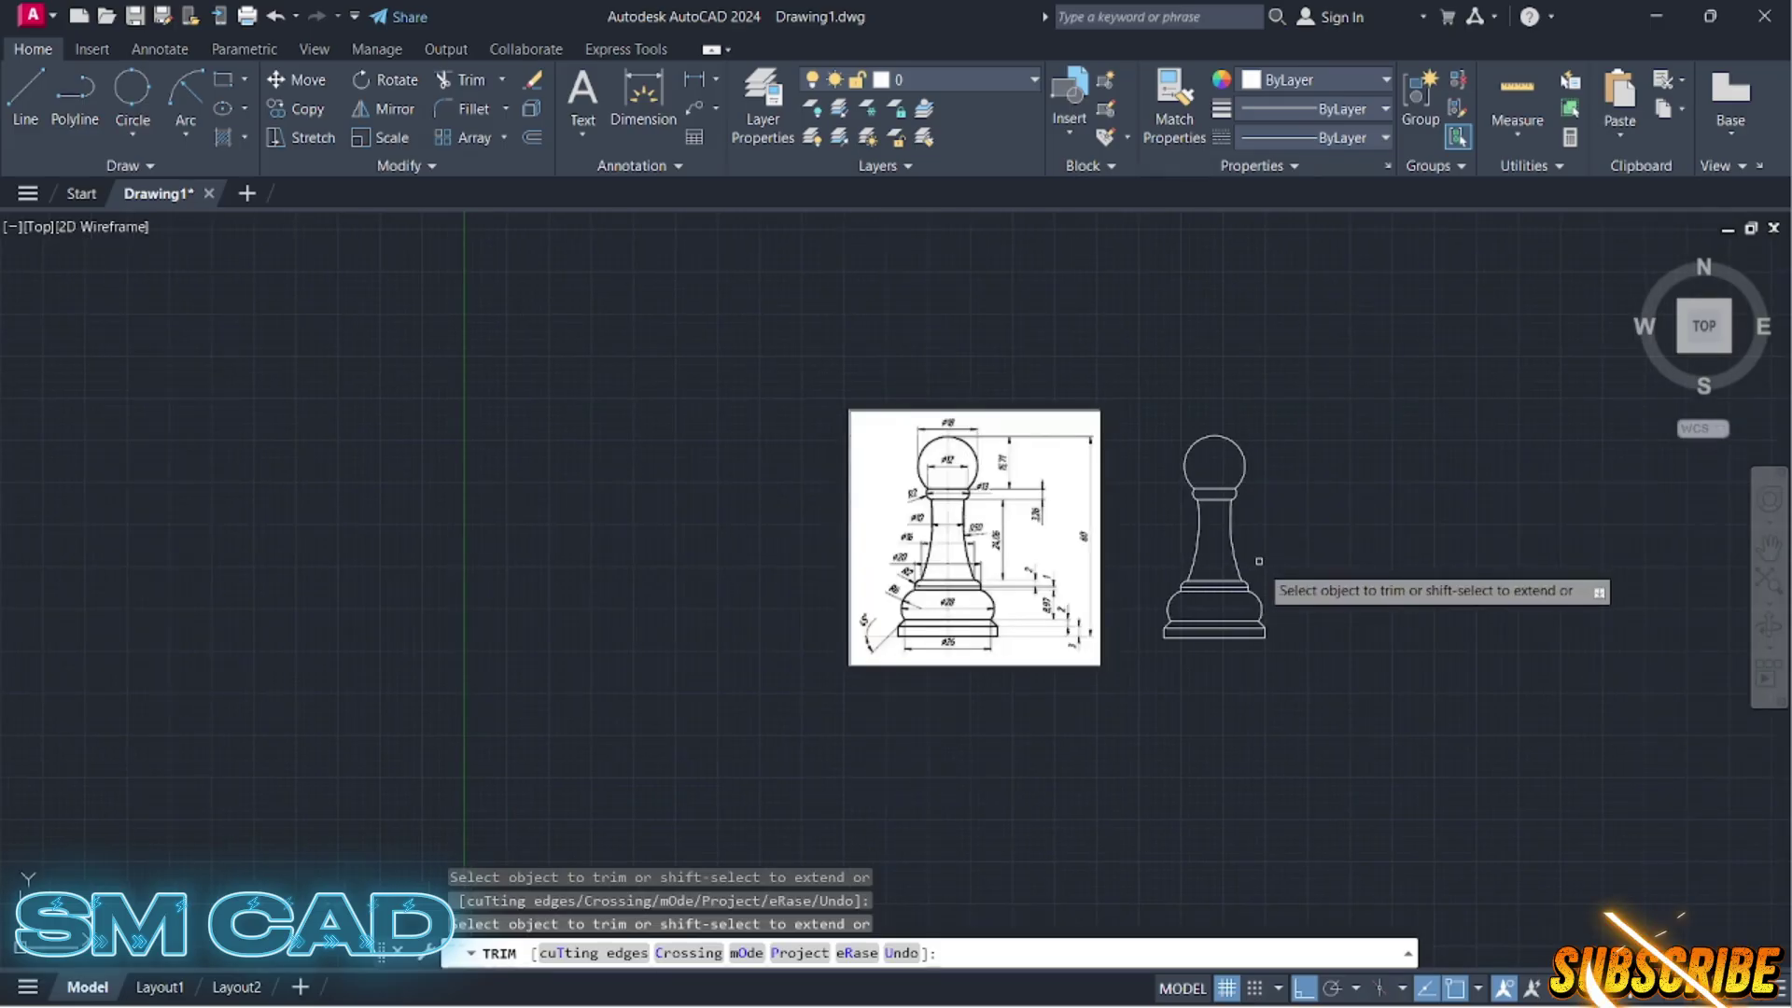
key("Escape")
scroll(1172, 528, "up", 4)
key("Escape")
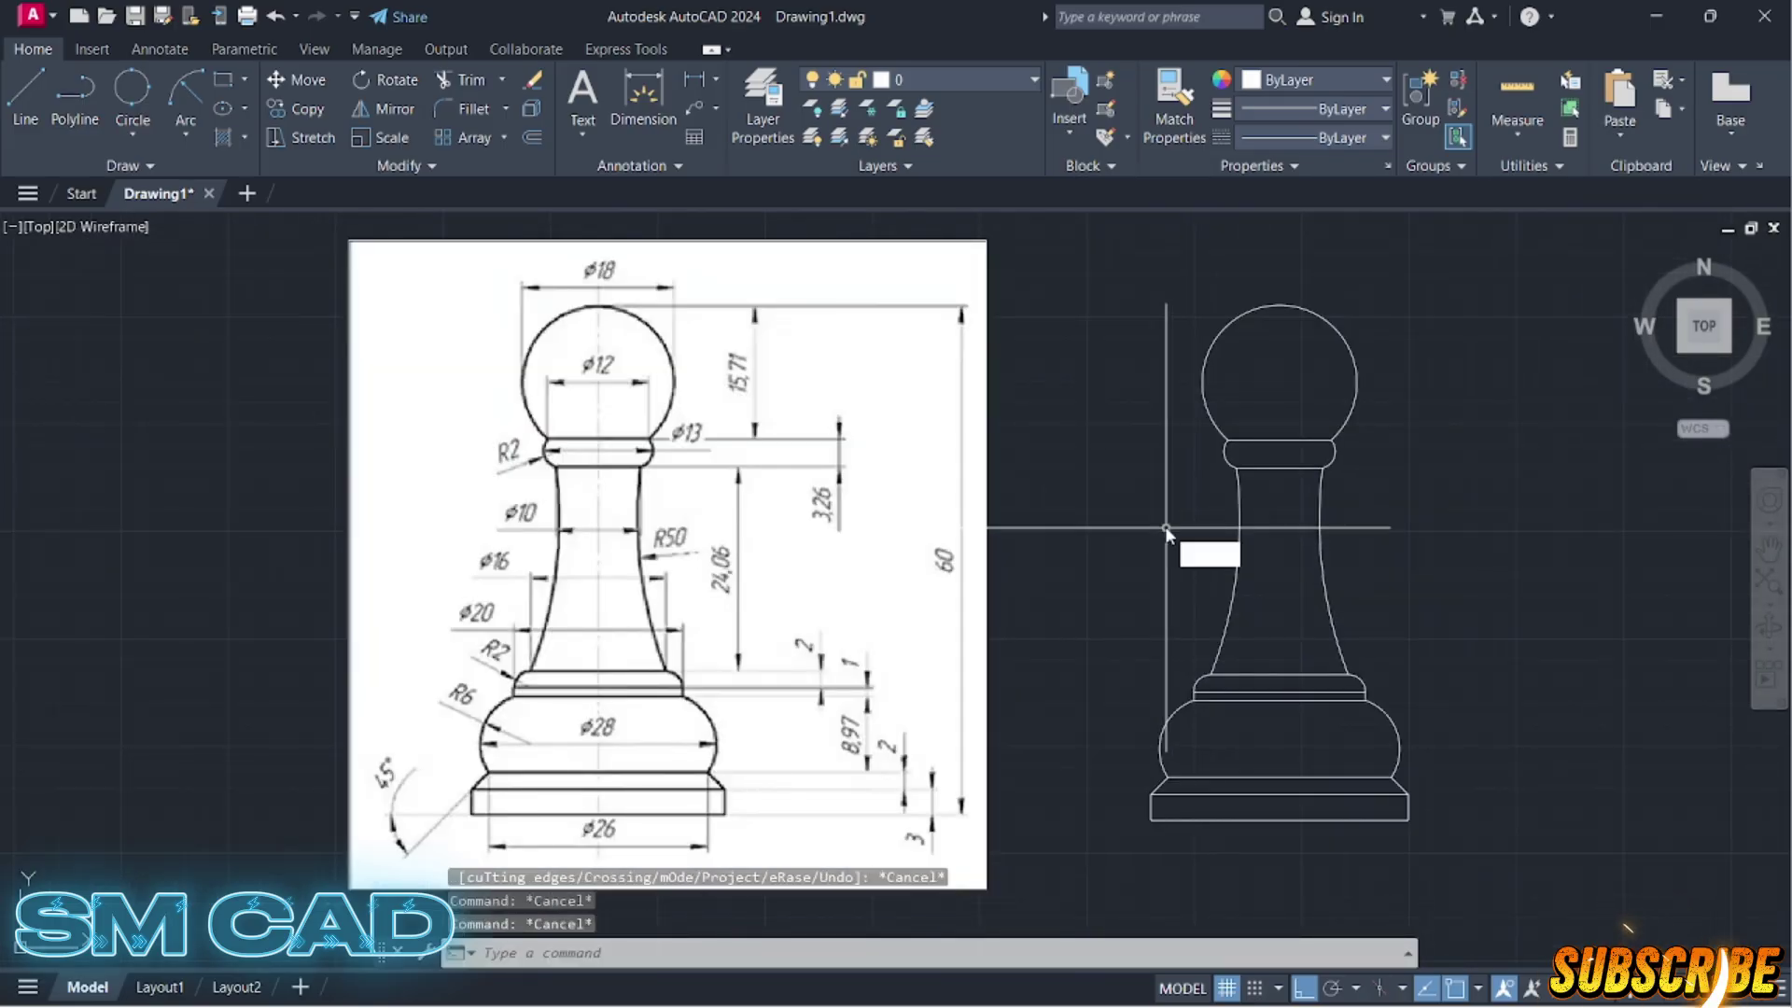
Step: Zoom to the drawing's extents to view the whole pawn profile beside the reference image
type("z")
key("Return")
type("e")
key("Return")
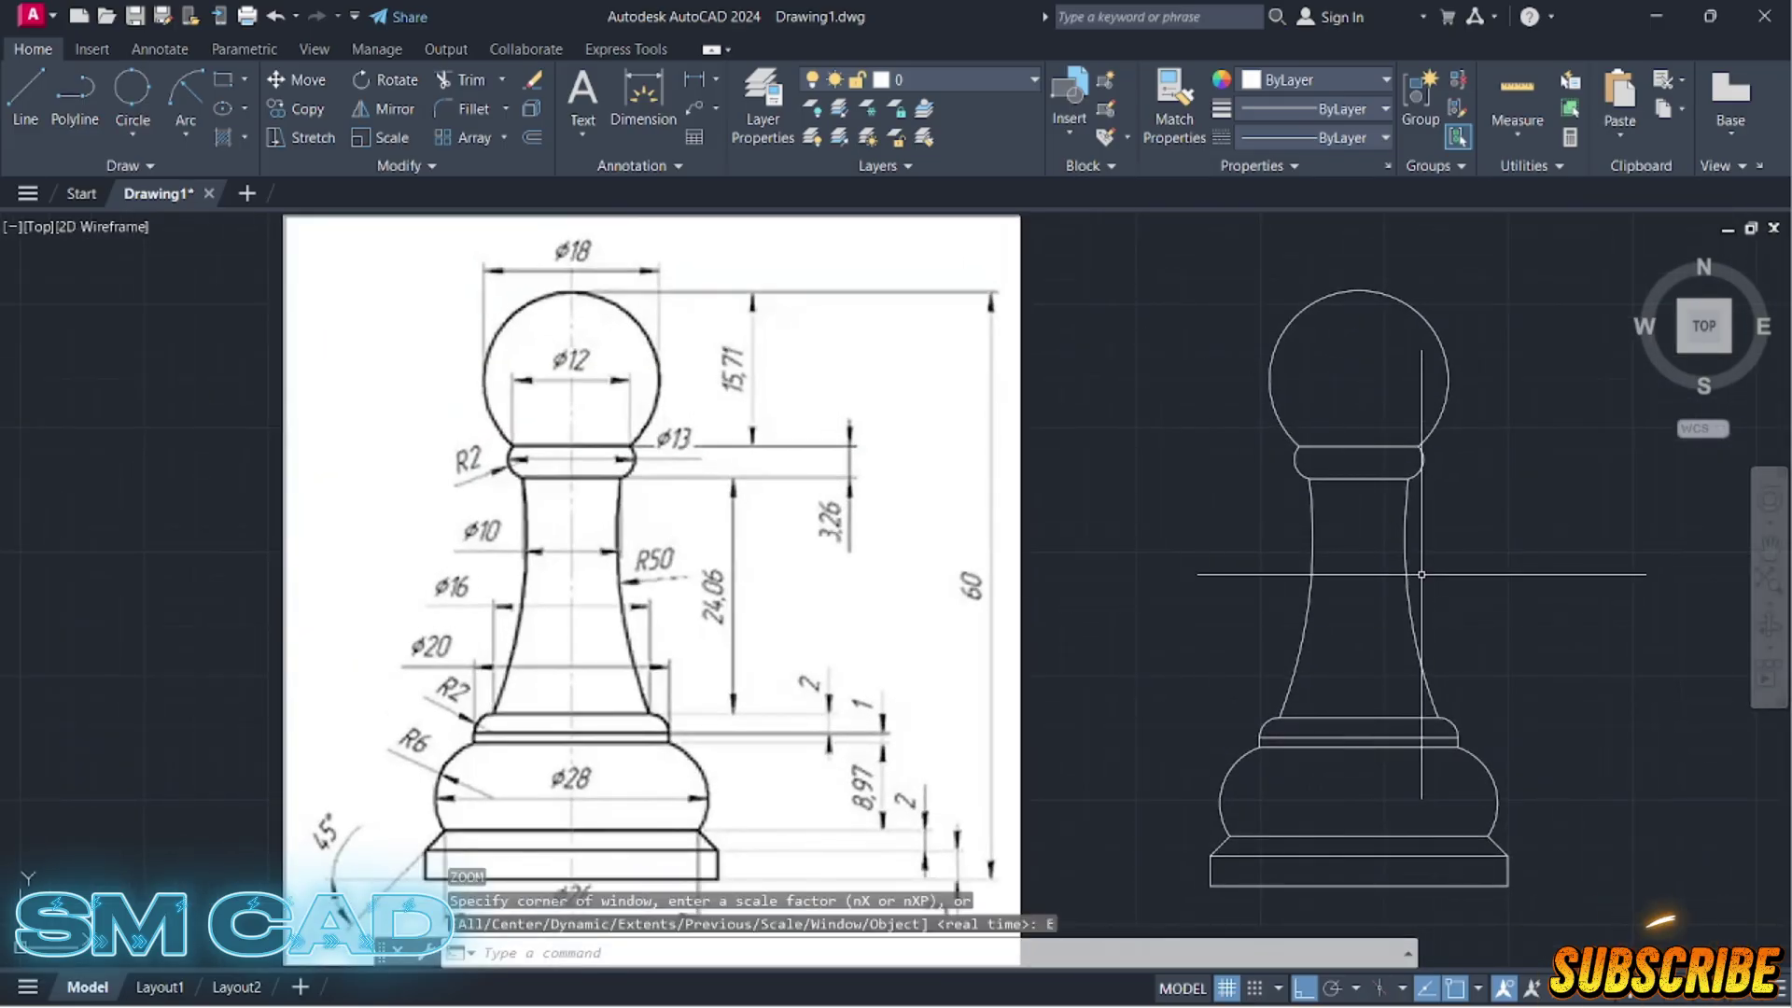